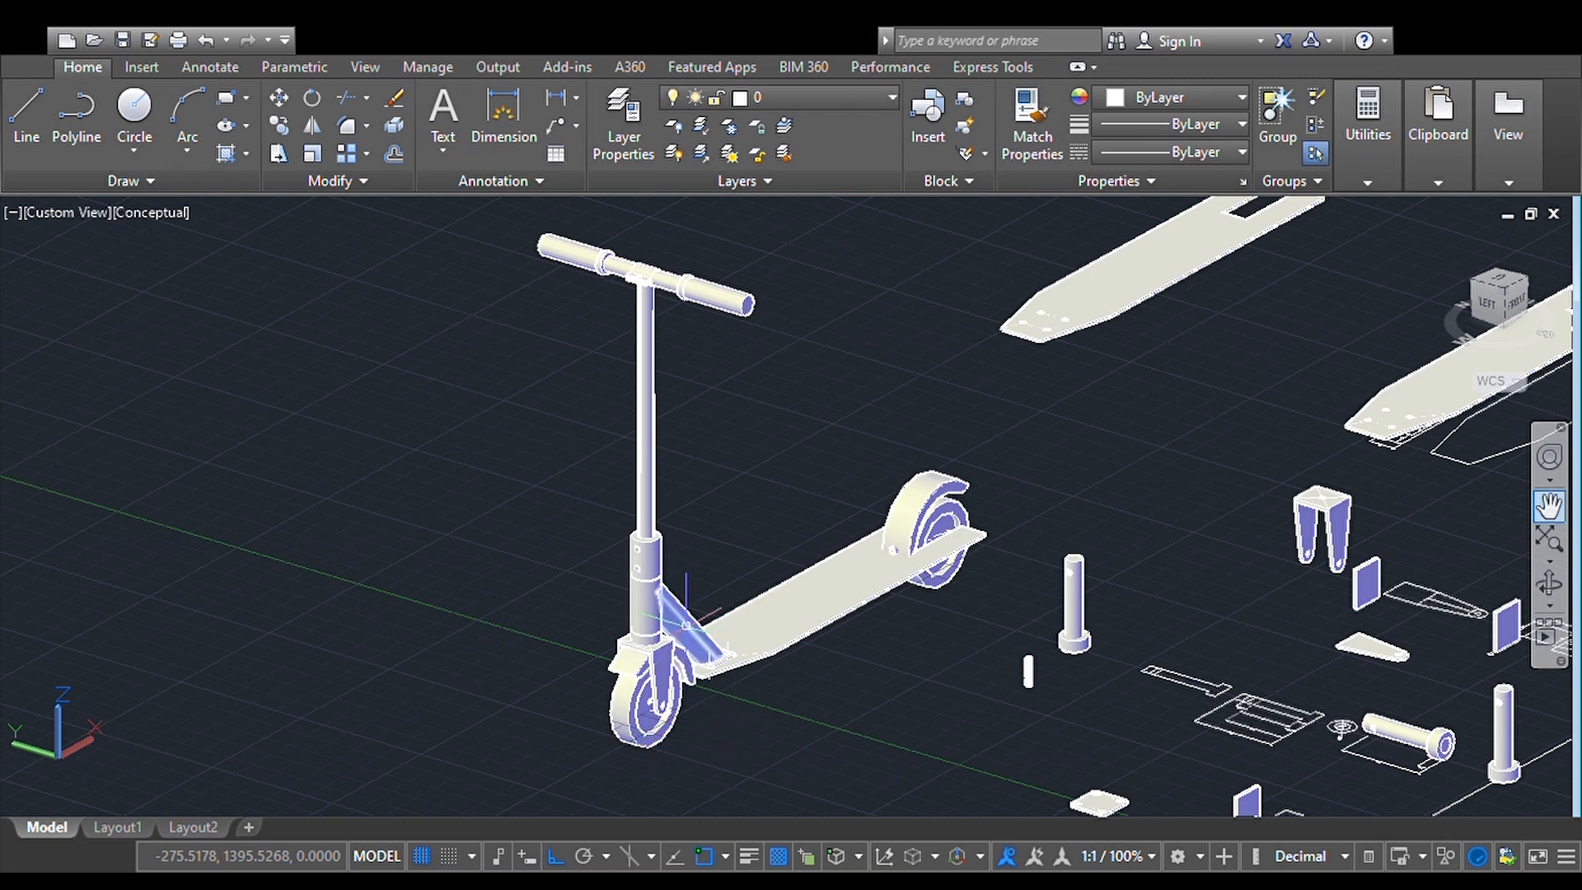
Step: Inspect up close the angled tube that joins the scooter's steering column to the front of the deck
left_click(686, 626)
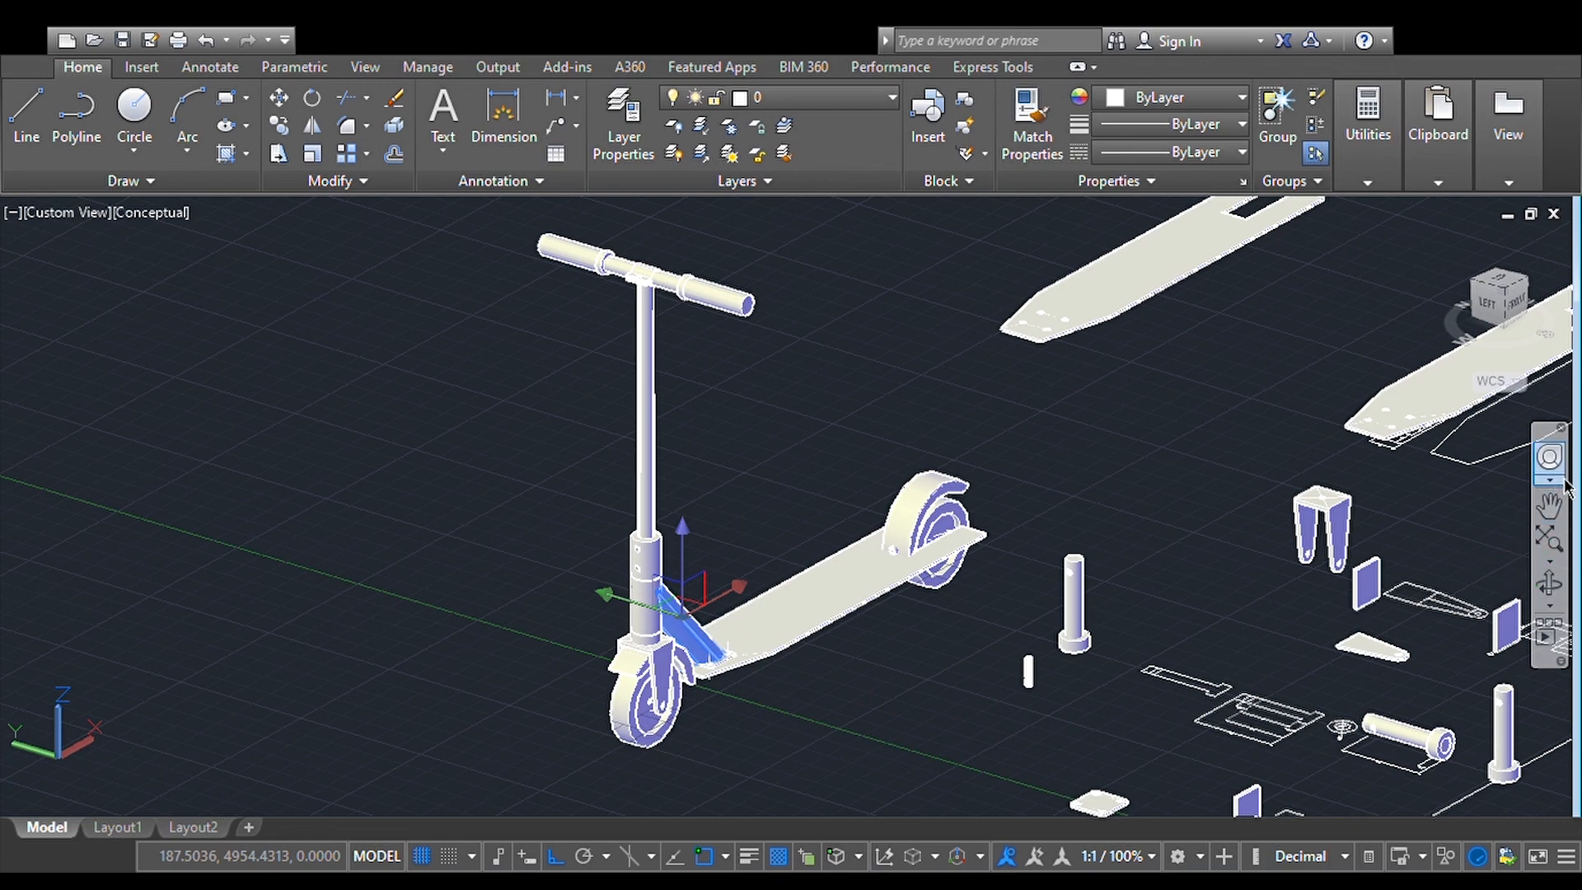
left_click(1551, 504)
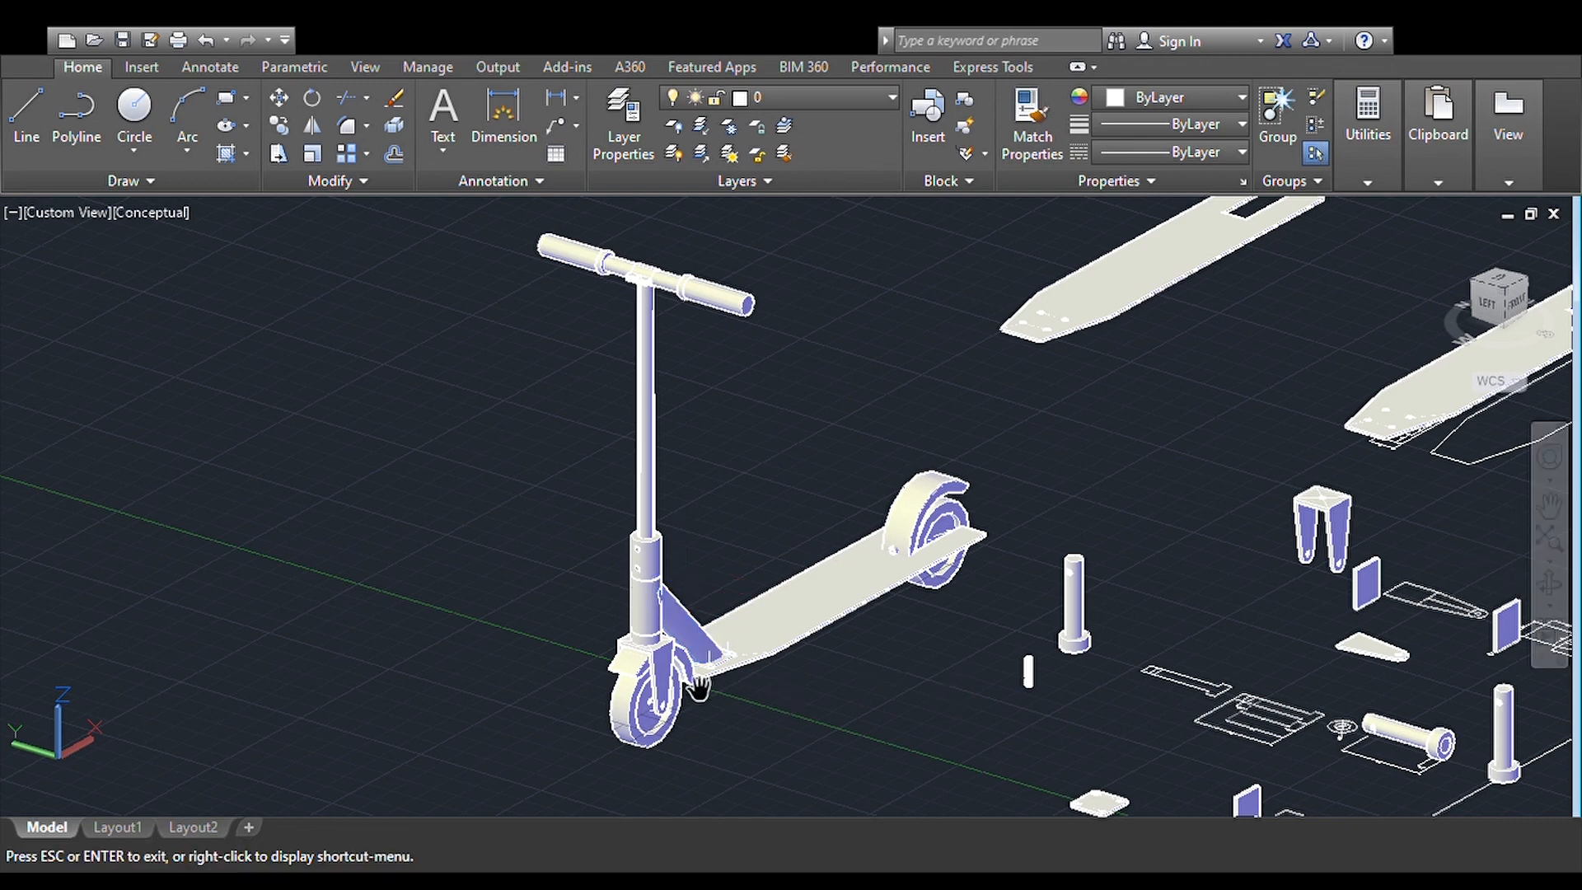
scroll(687, 683, "up", 6)
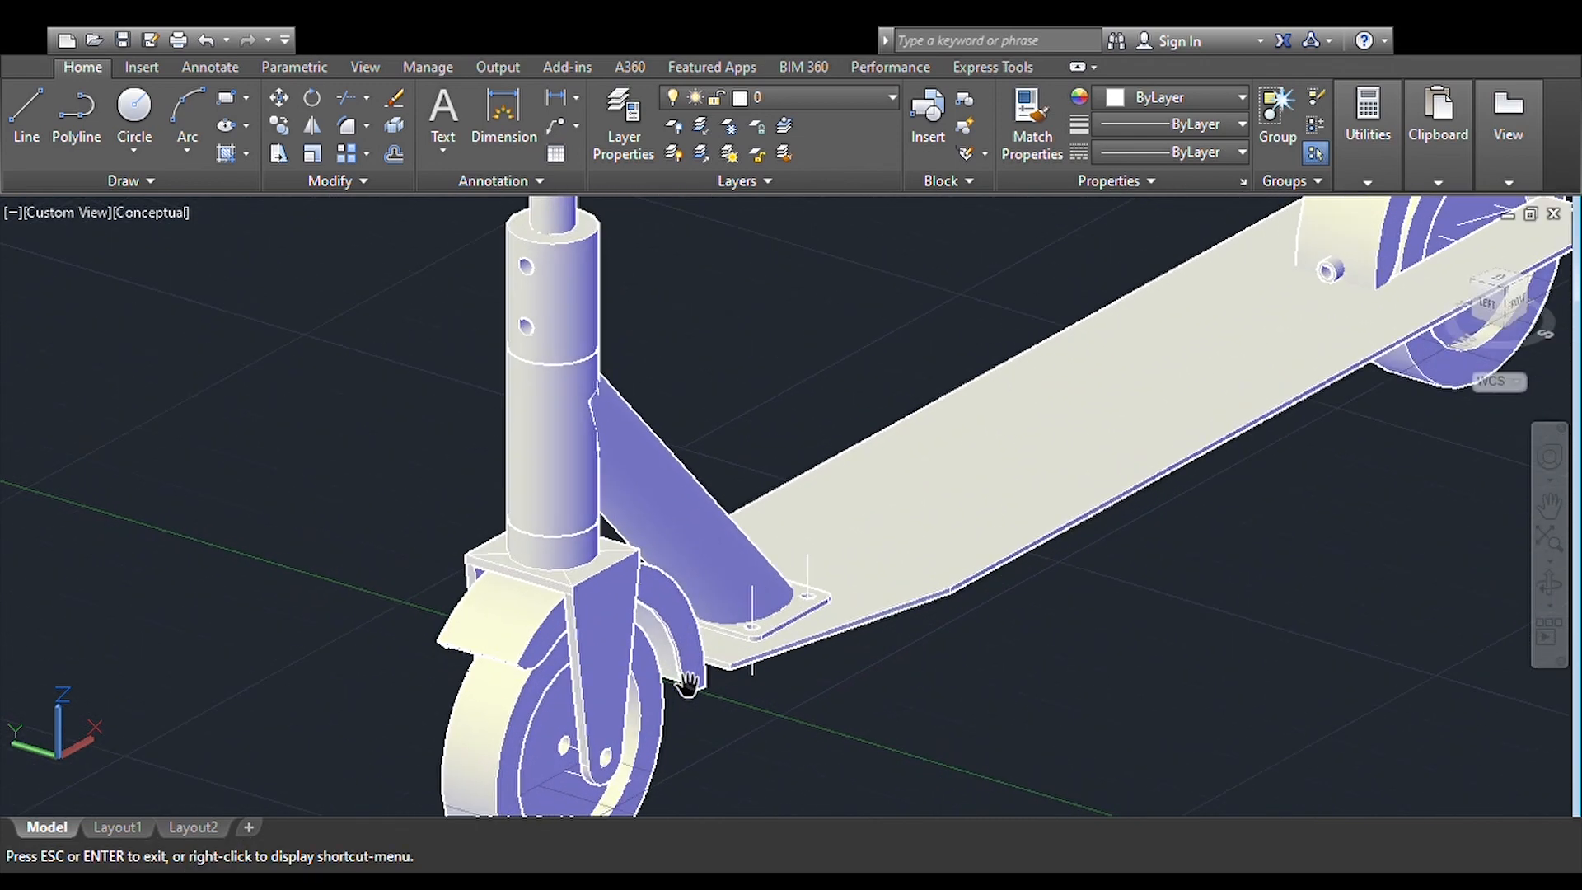
scroll(686, 682, "up", 2)
key("Escape")
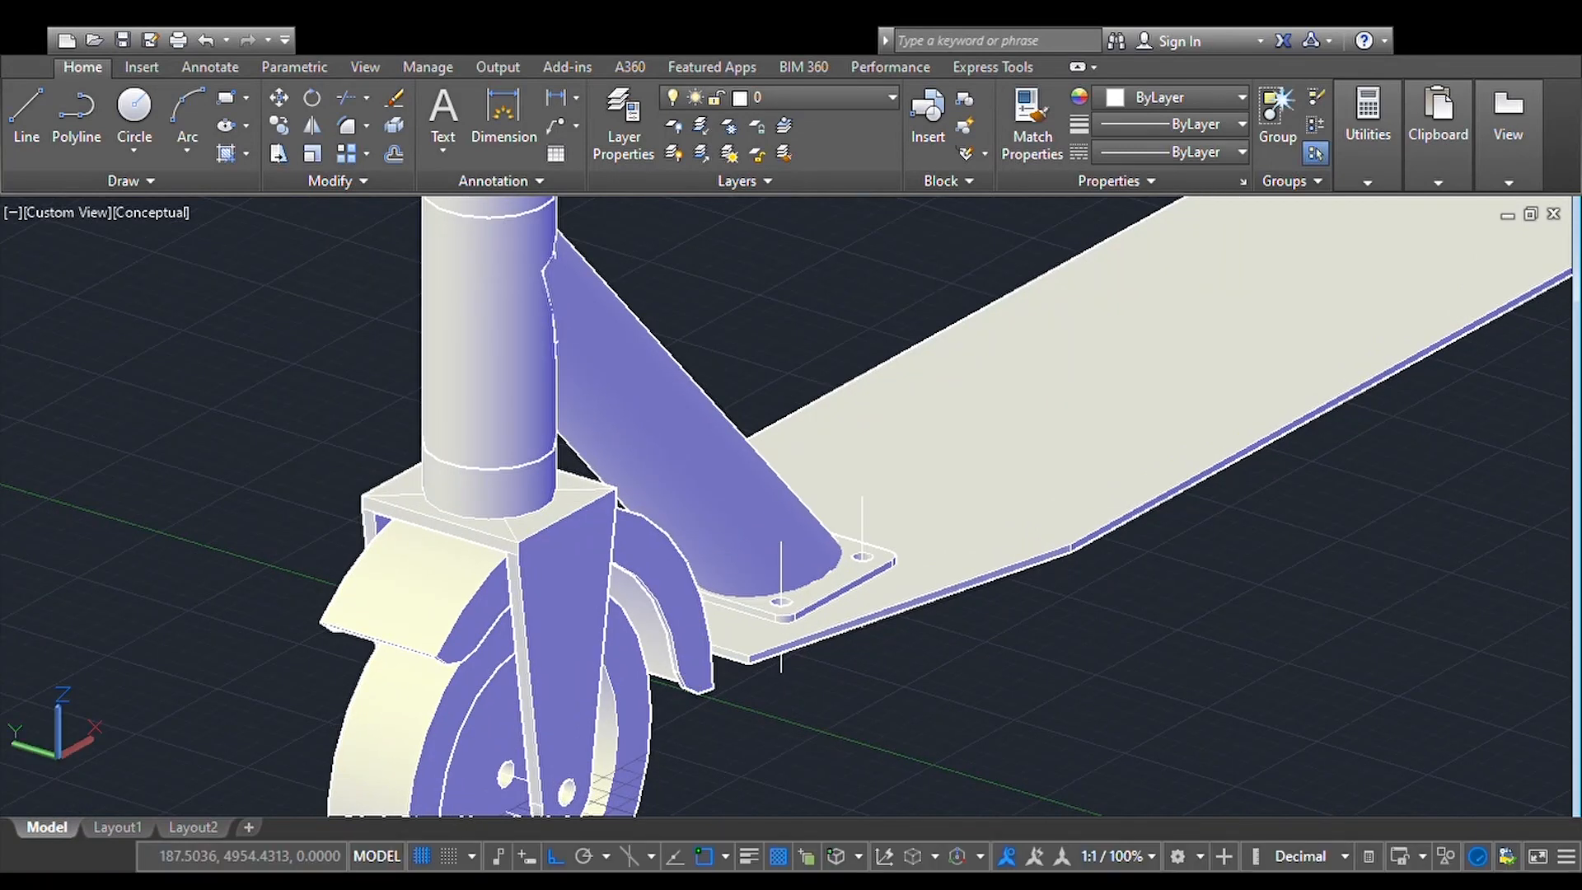
Step: Examine the angled tube on its own from several sides, including its notched upper end
left_click(698, 437)
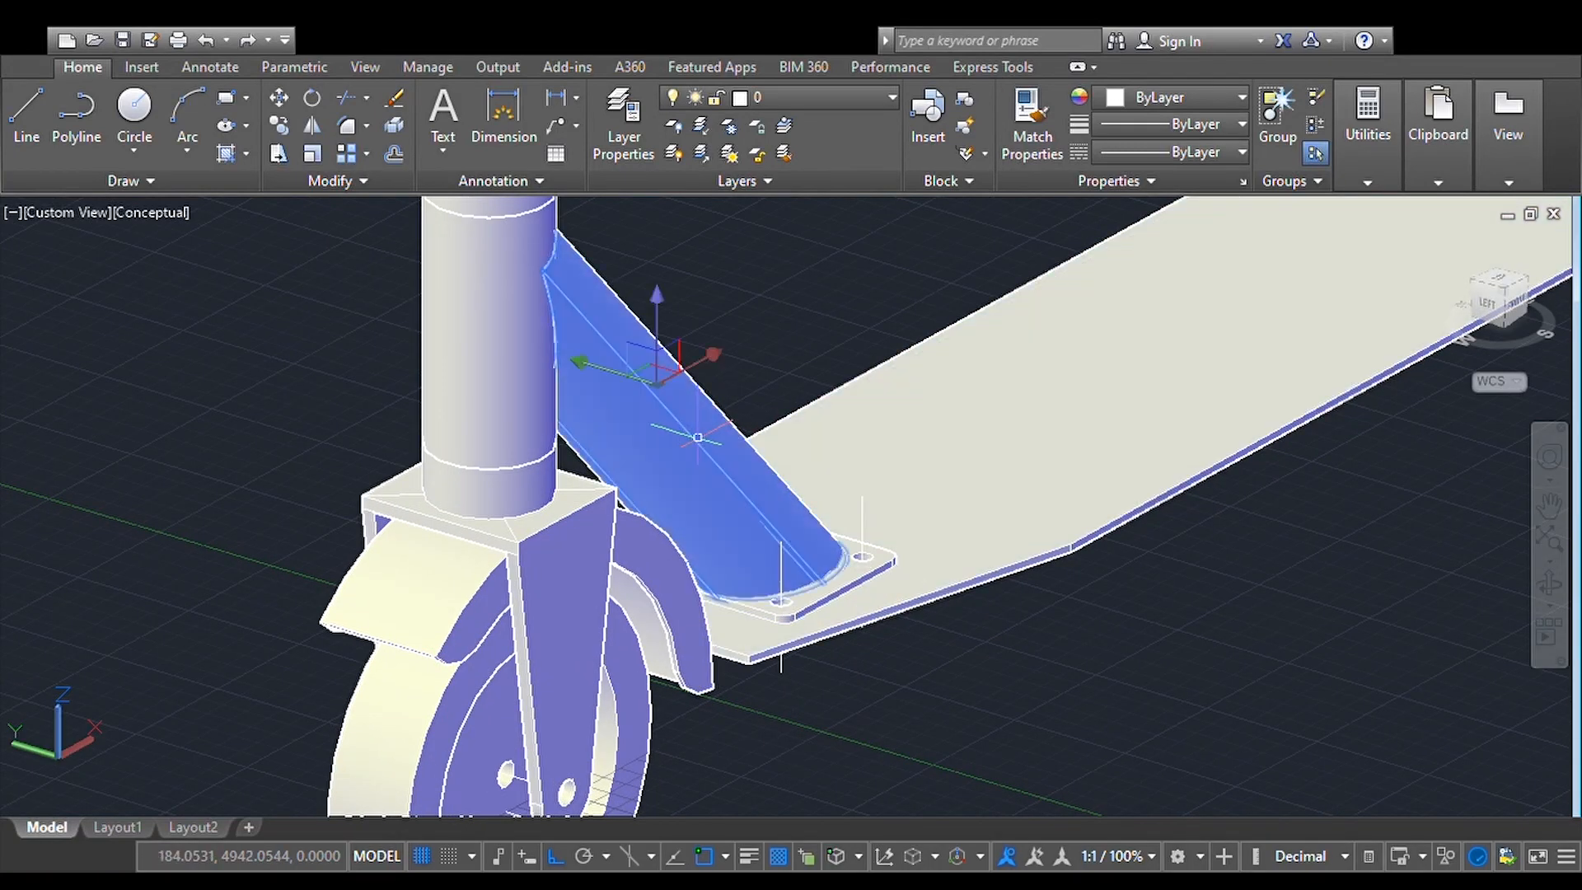
left_click(1549, 586)
left_click_drag(1343, 626, 1340, 663)
left_click_drag(1188, 642, 1267, 641)
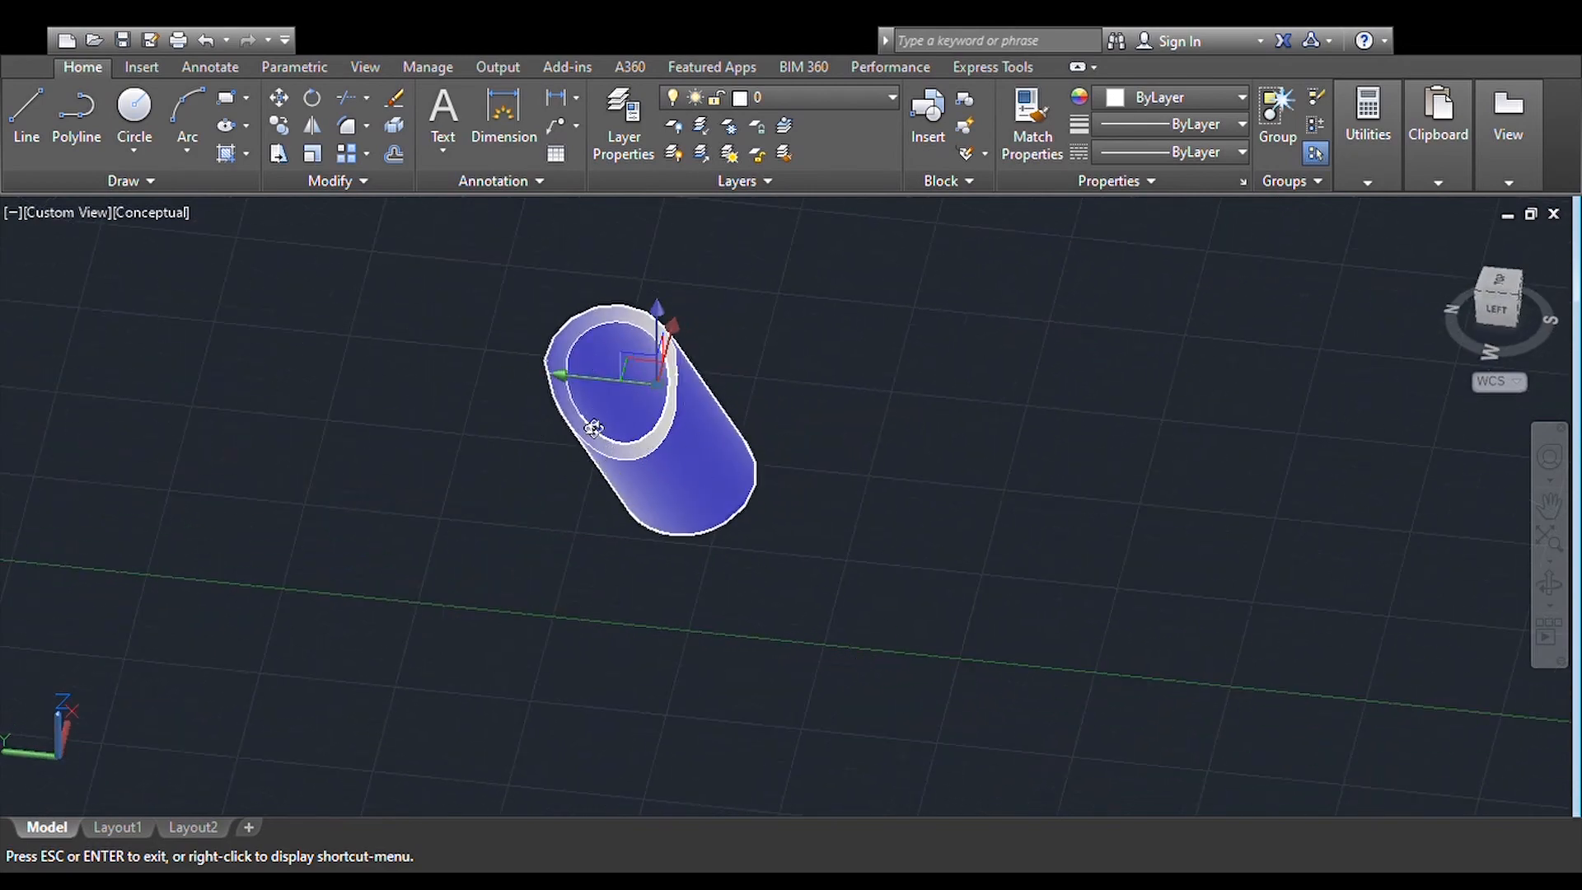
left_click_drag(1020, 462, 844, 477)
scroll(844, 477, "down", 2)
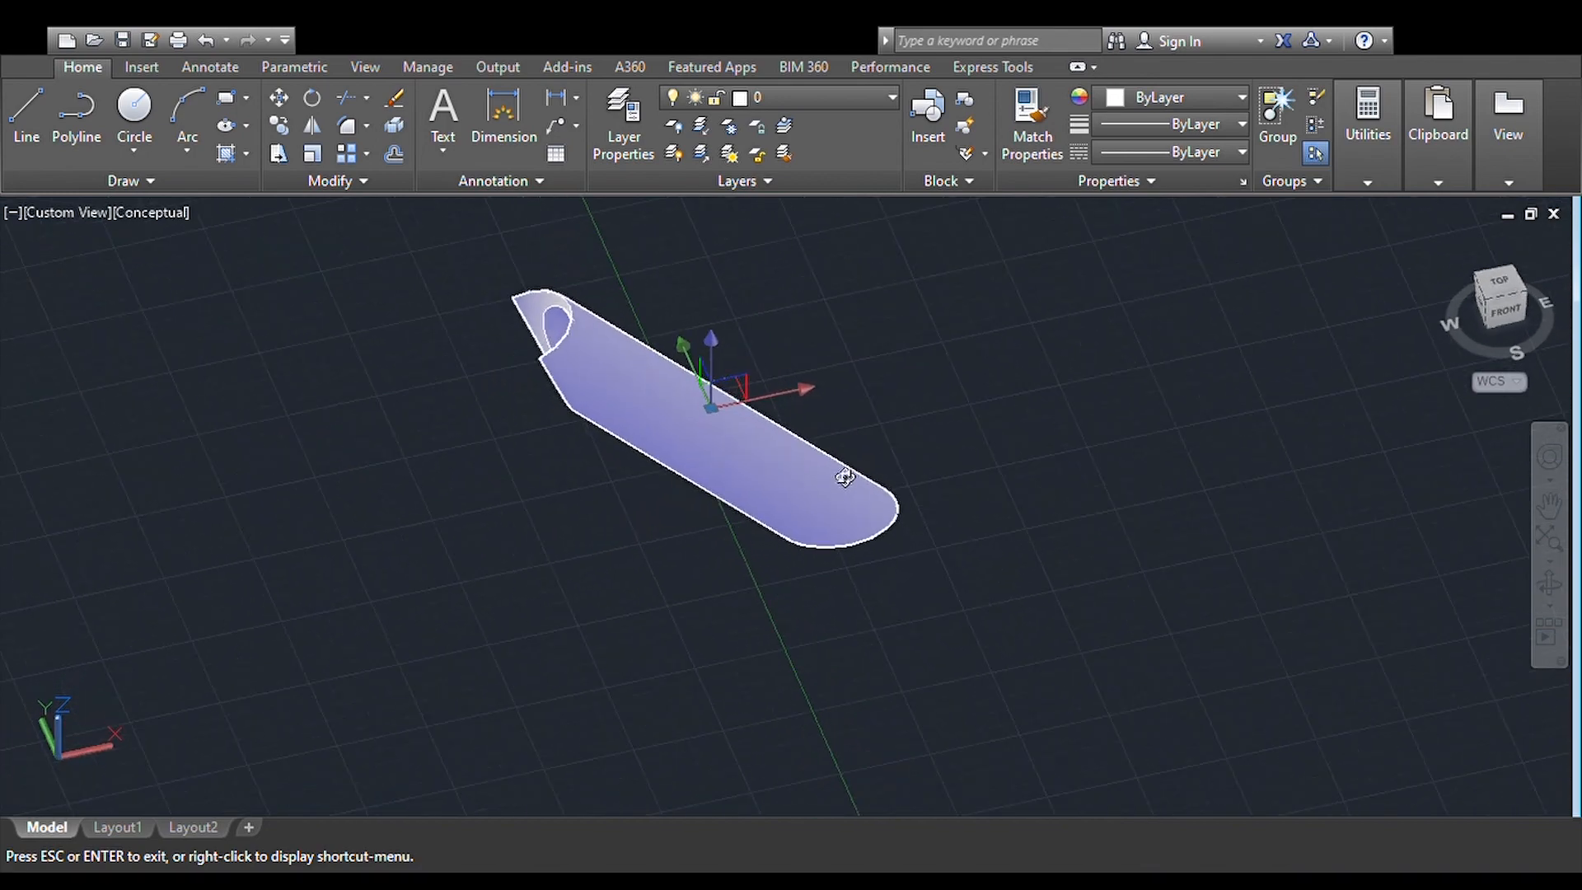
key("Escape")
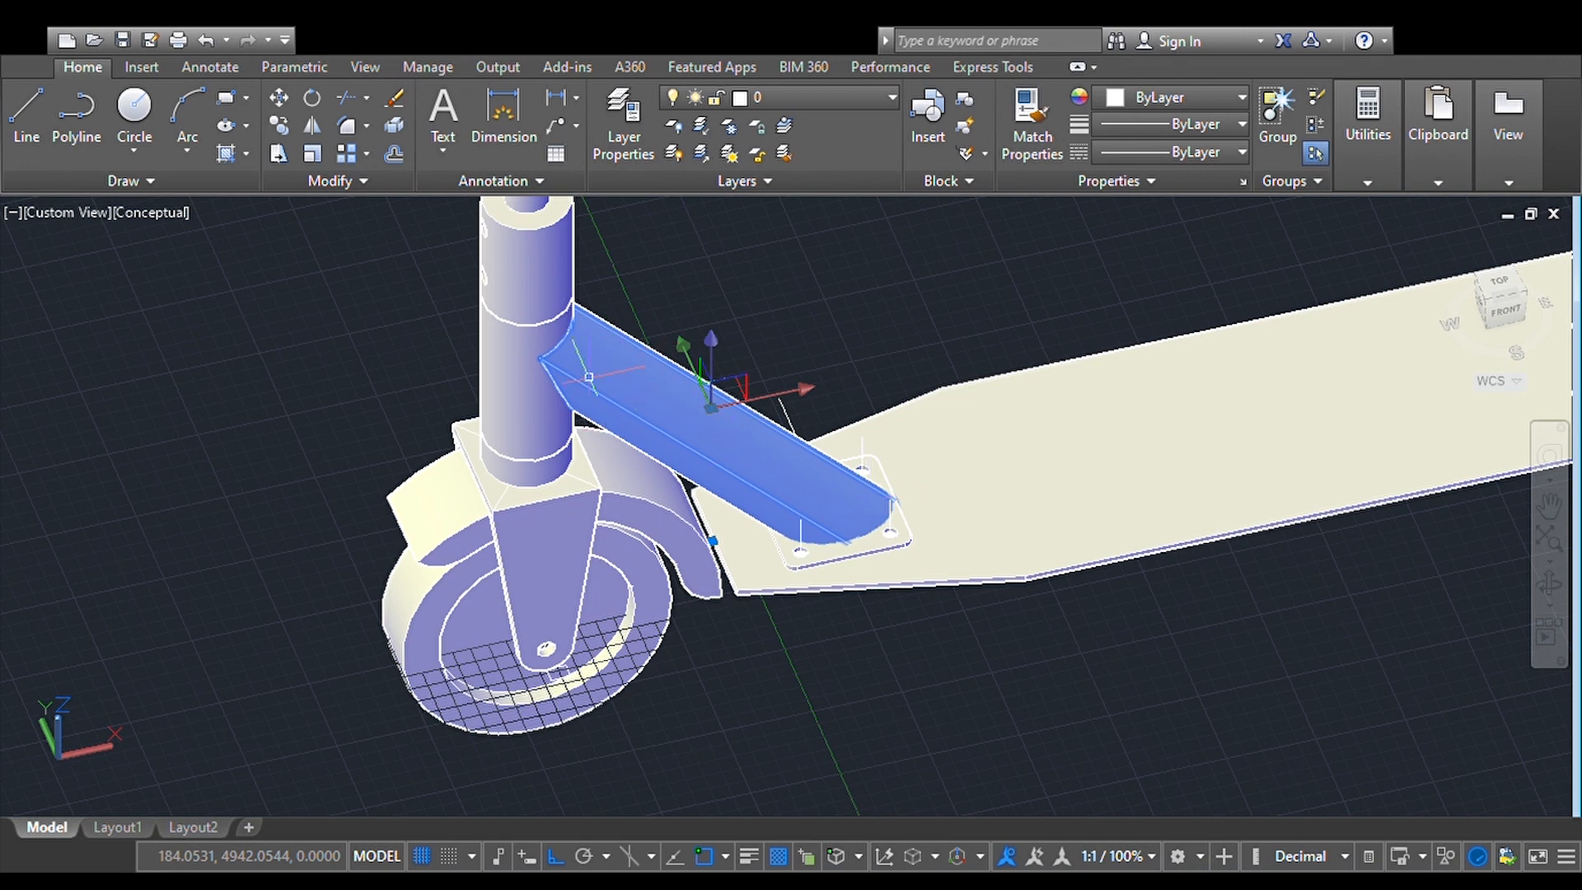
Step: Examine the head tube, angled tube and mounting plate together as an isolated group from above
left_click(511, 359)
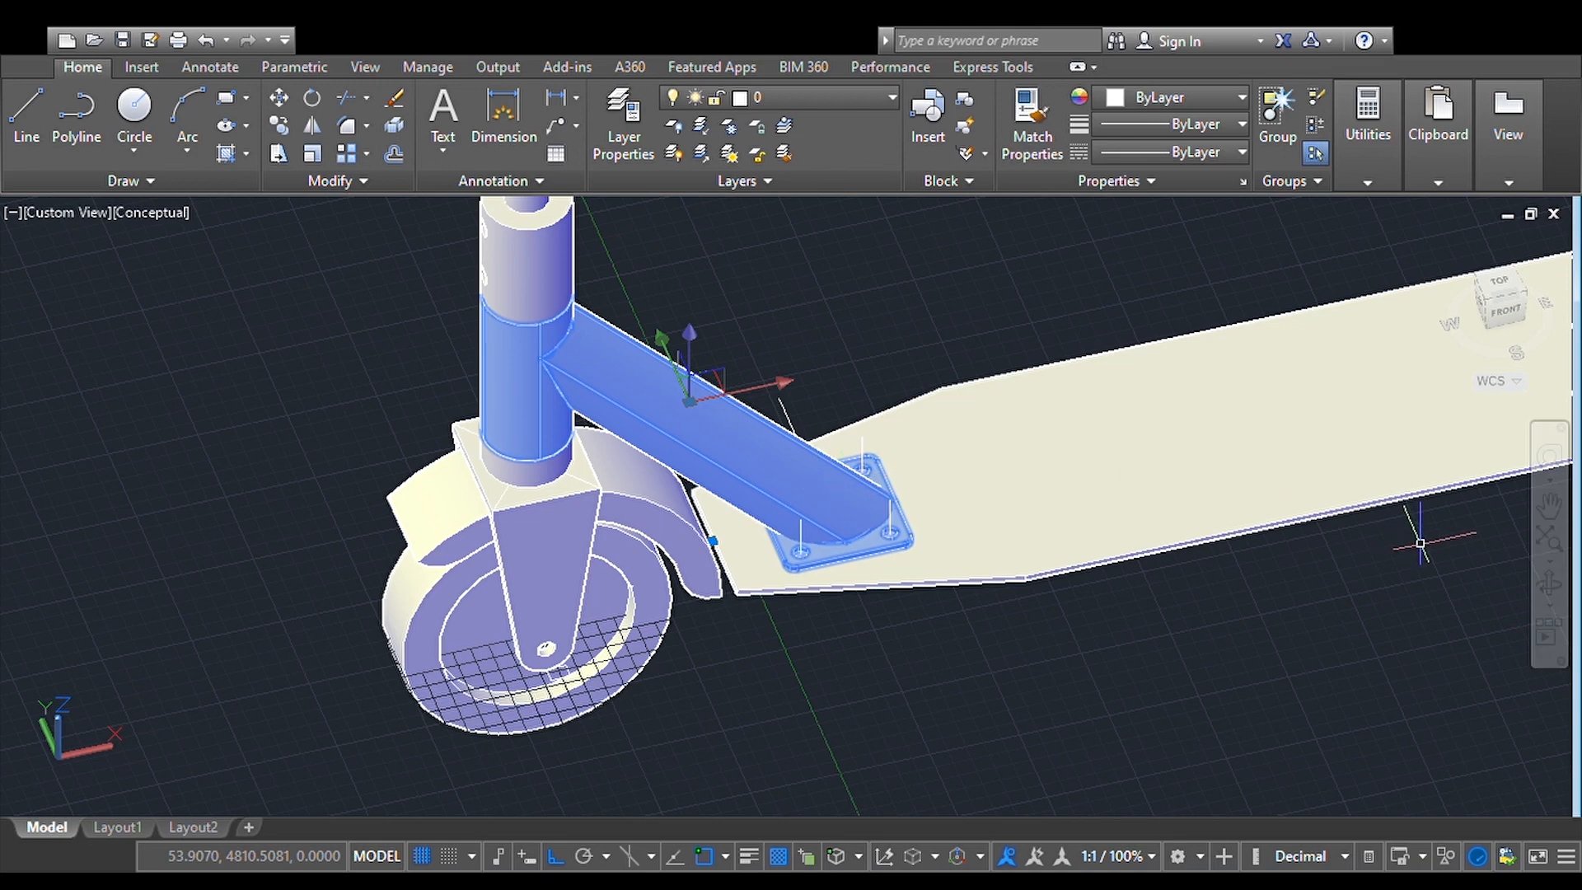
left_click(1549, 587)
left_click_drag(682, 536, 777, 568)
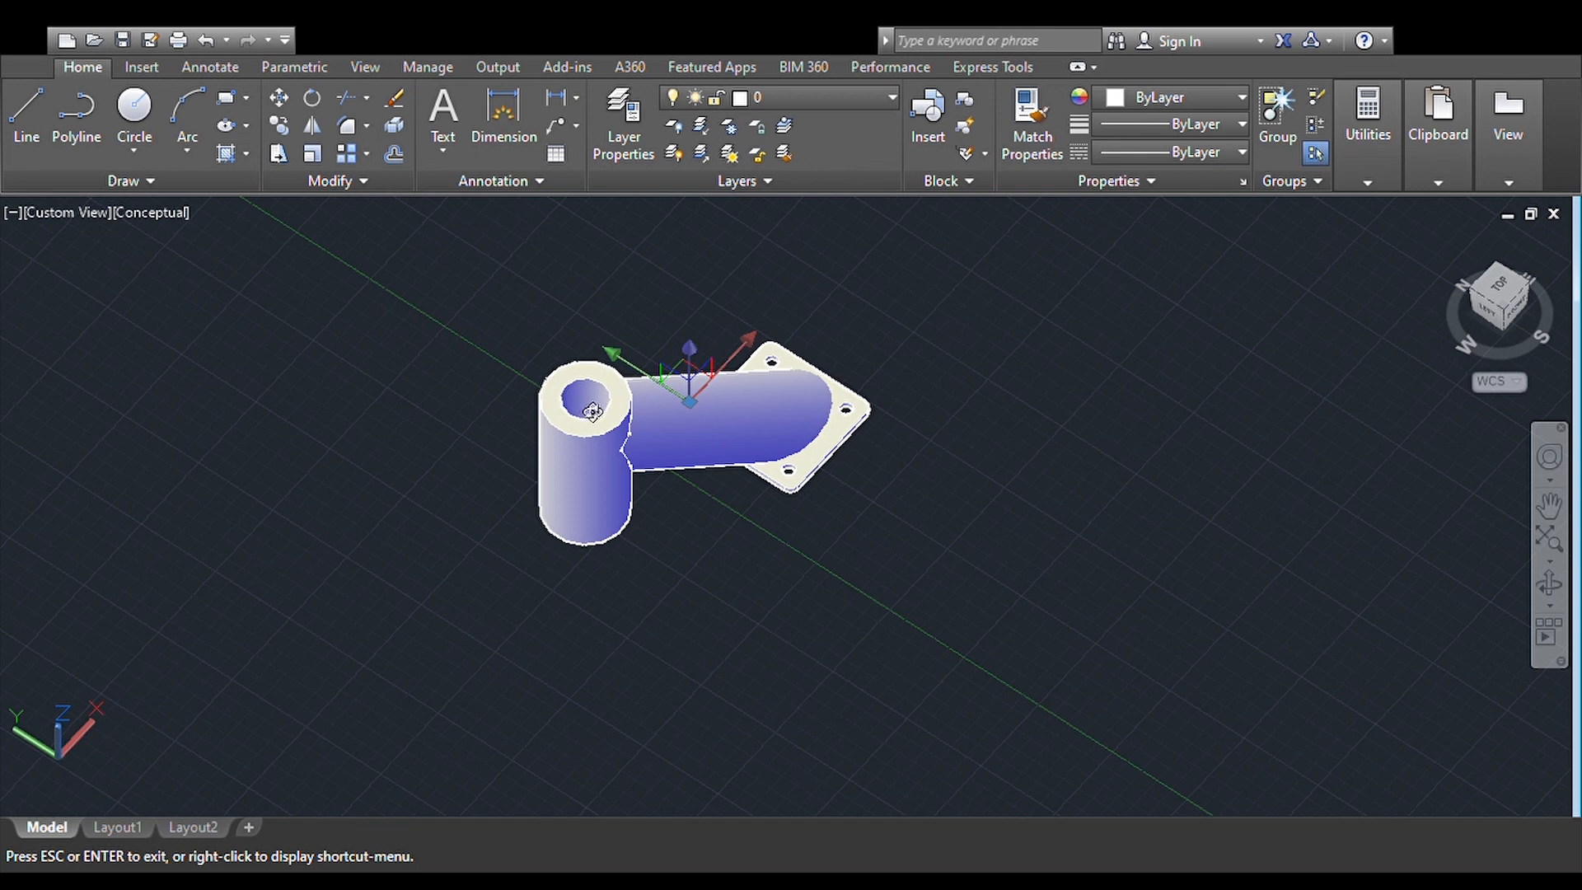
scroll(592, 410, "up", 5)
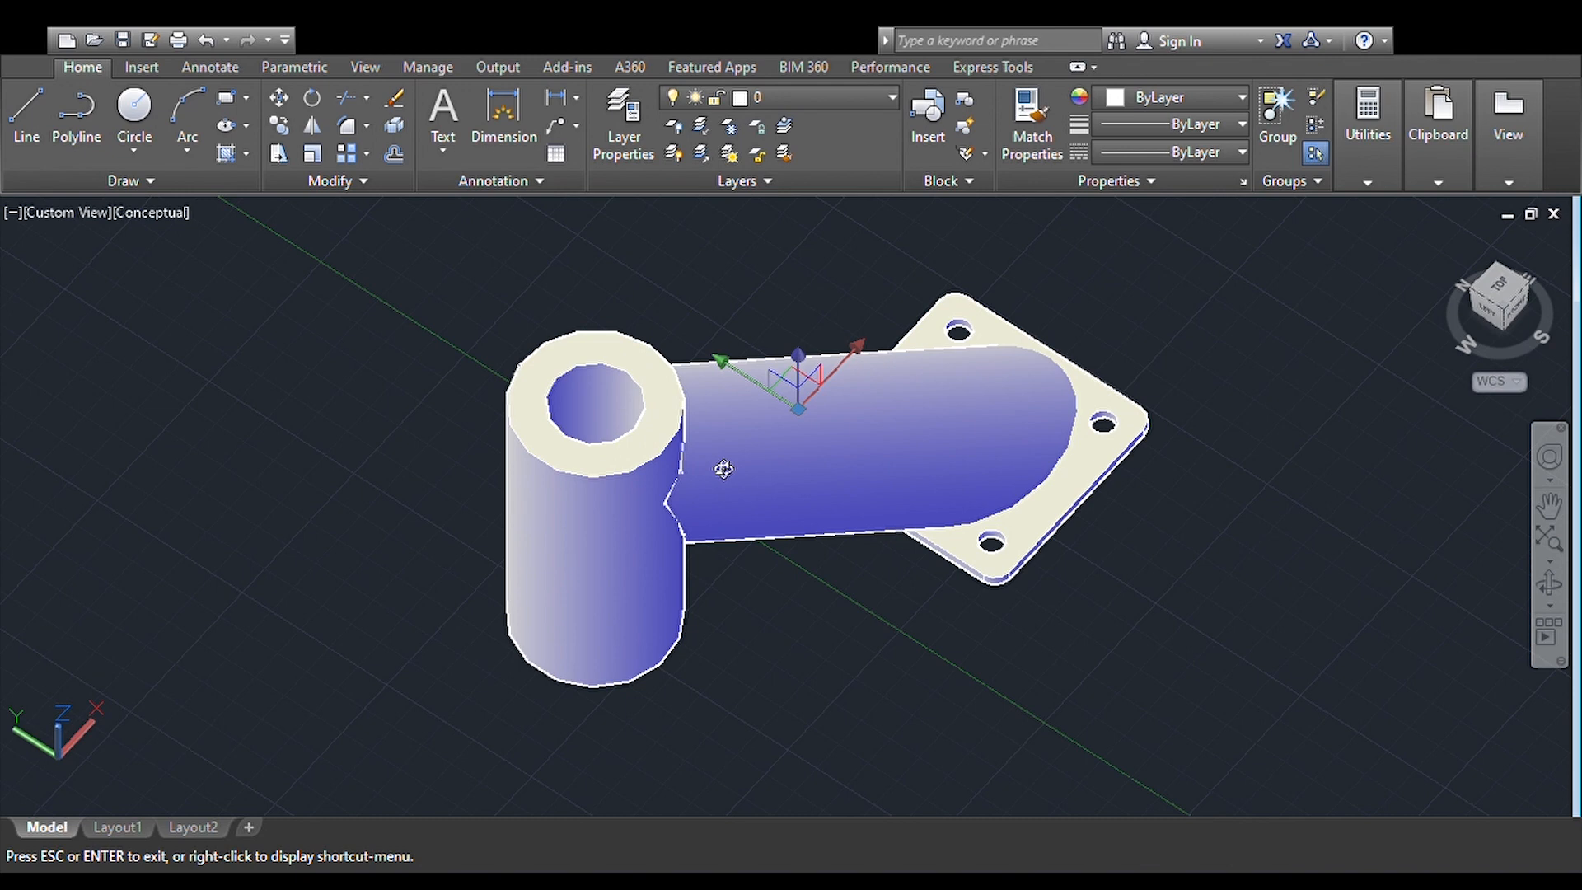
key("Escape")
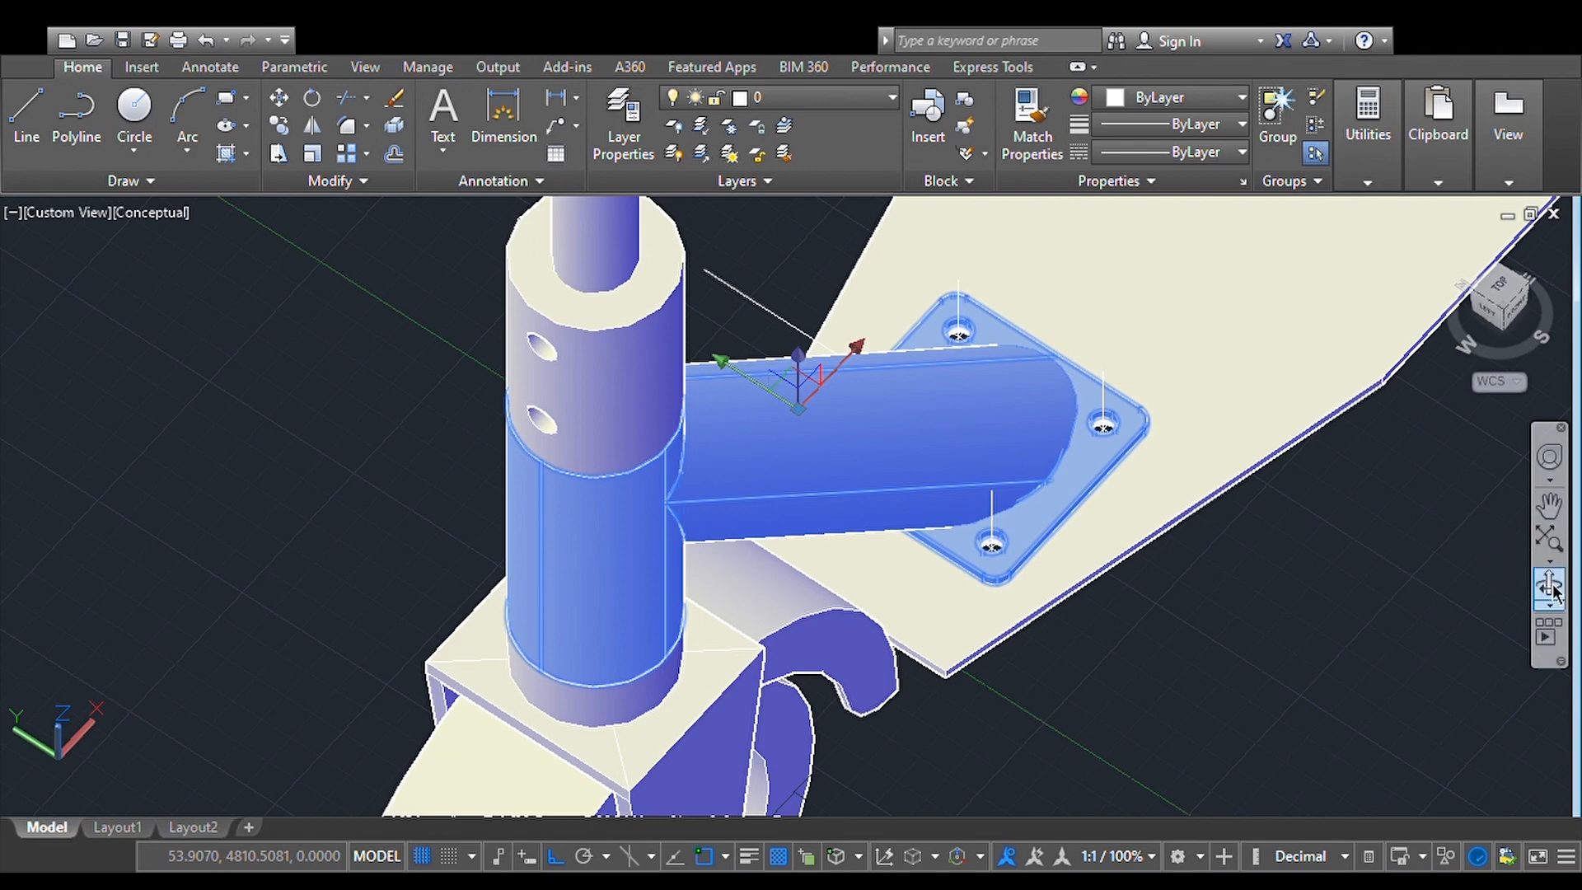
Step: Locate the separate copies of the angled tube and head tube in the row of construction parts beyond the scooter
left_click(1547, 516)
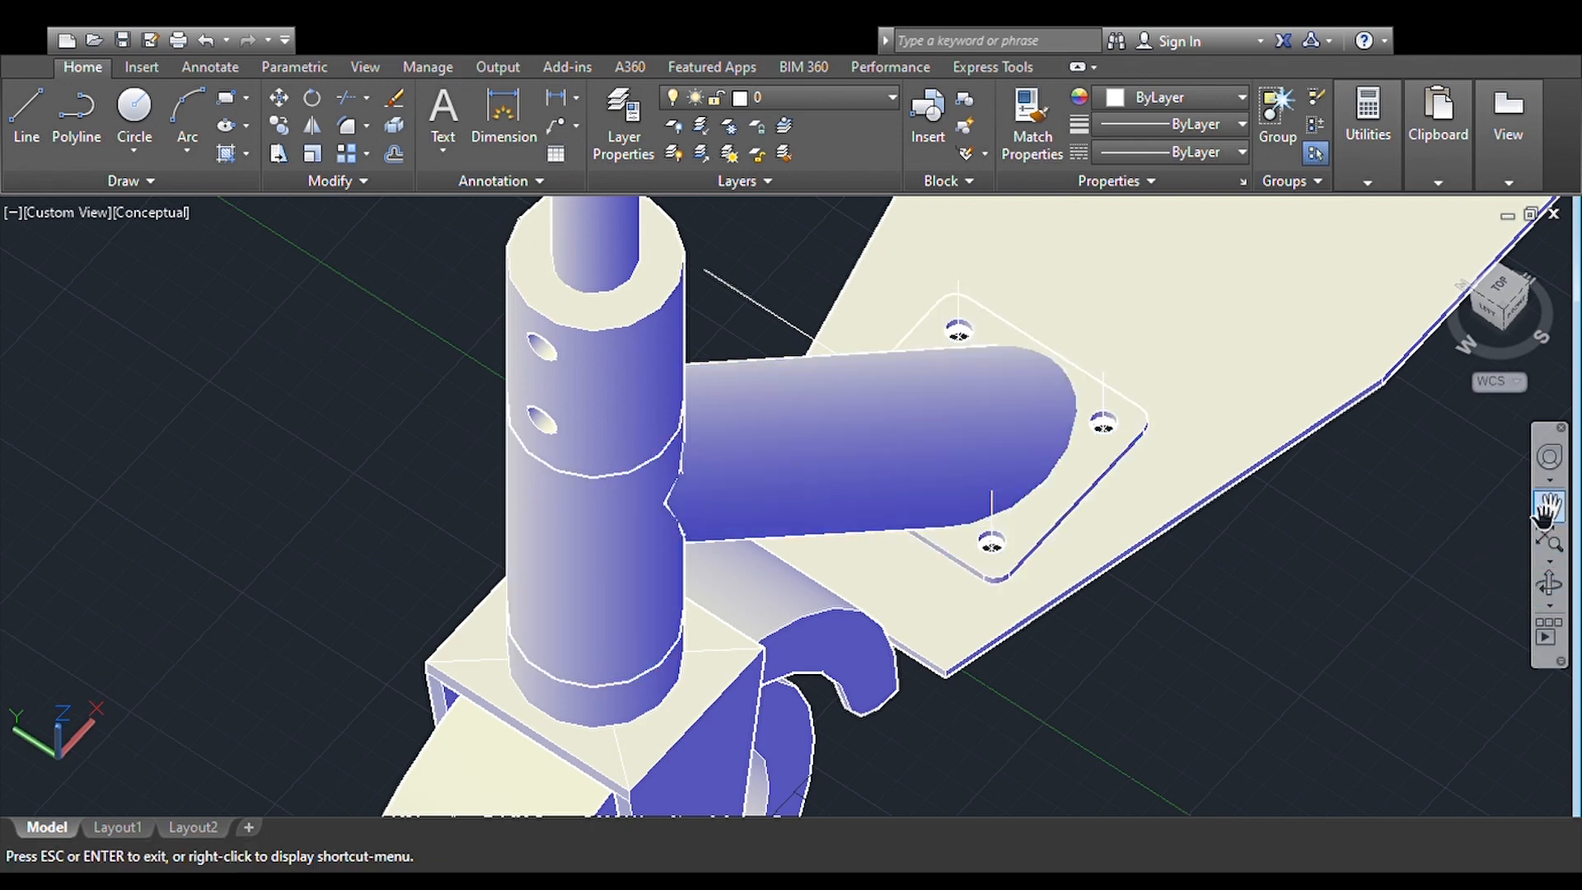
scroll(1208, 477, "down", 4)
scroll(1208, 477, "down", 5)
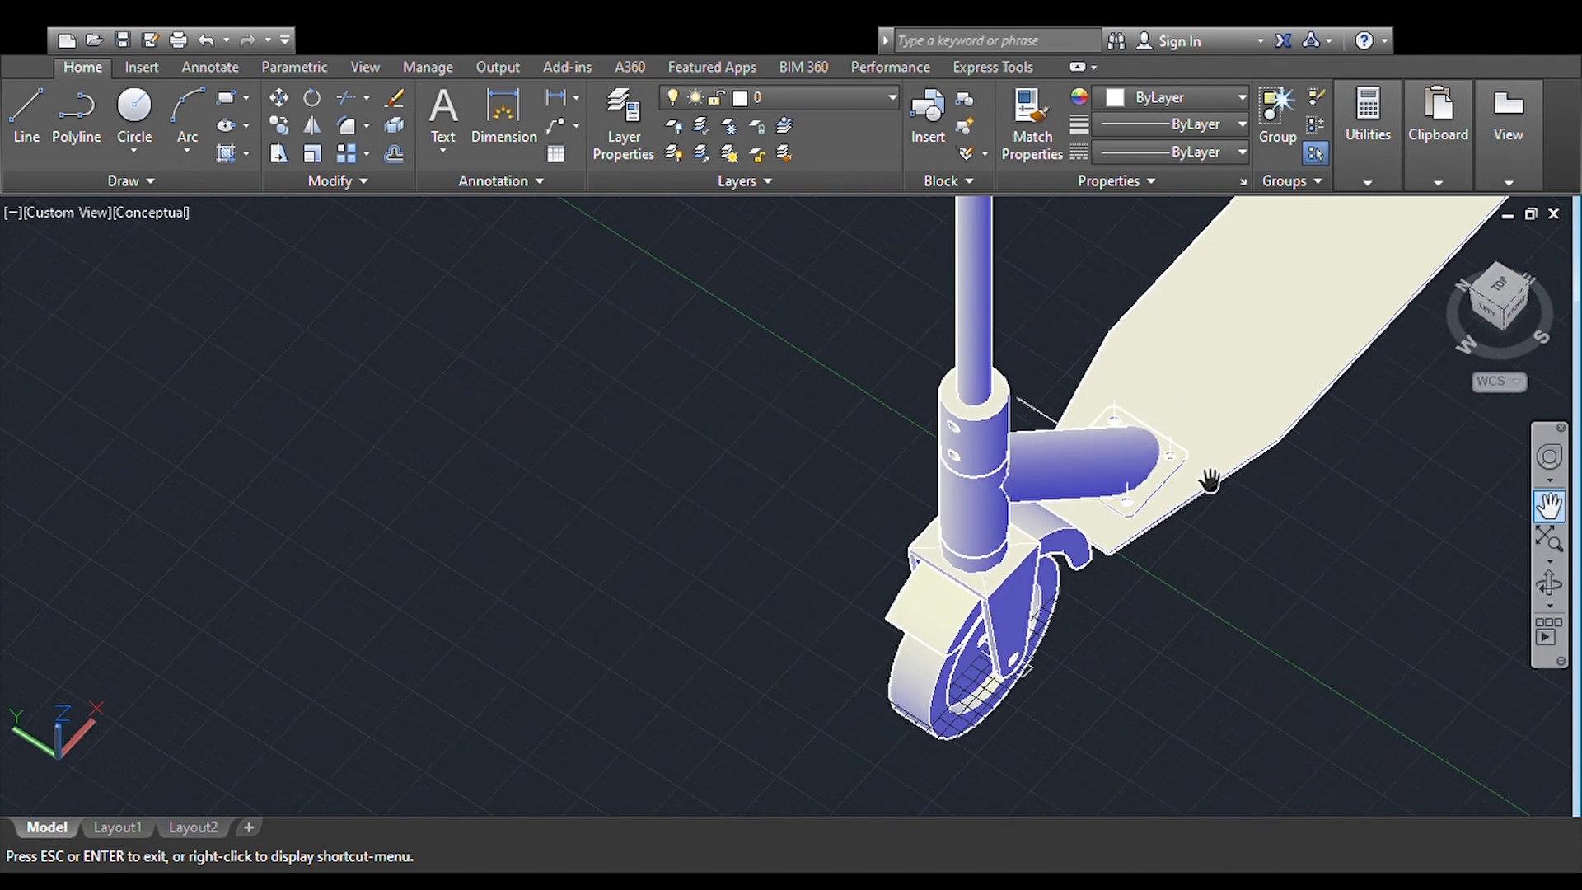
left_click_drag(1210, 477, 592, 577)
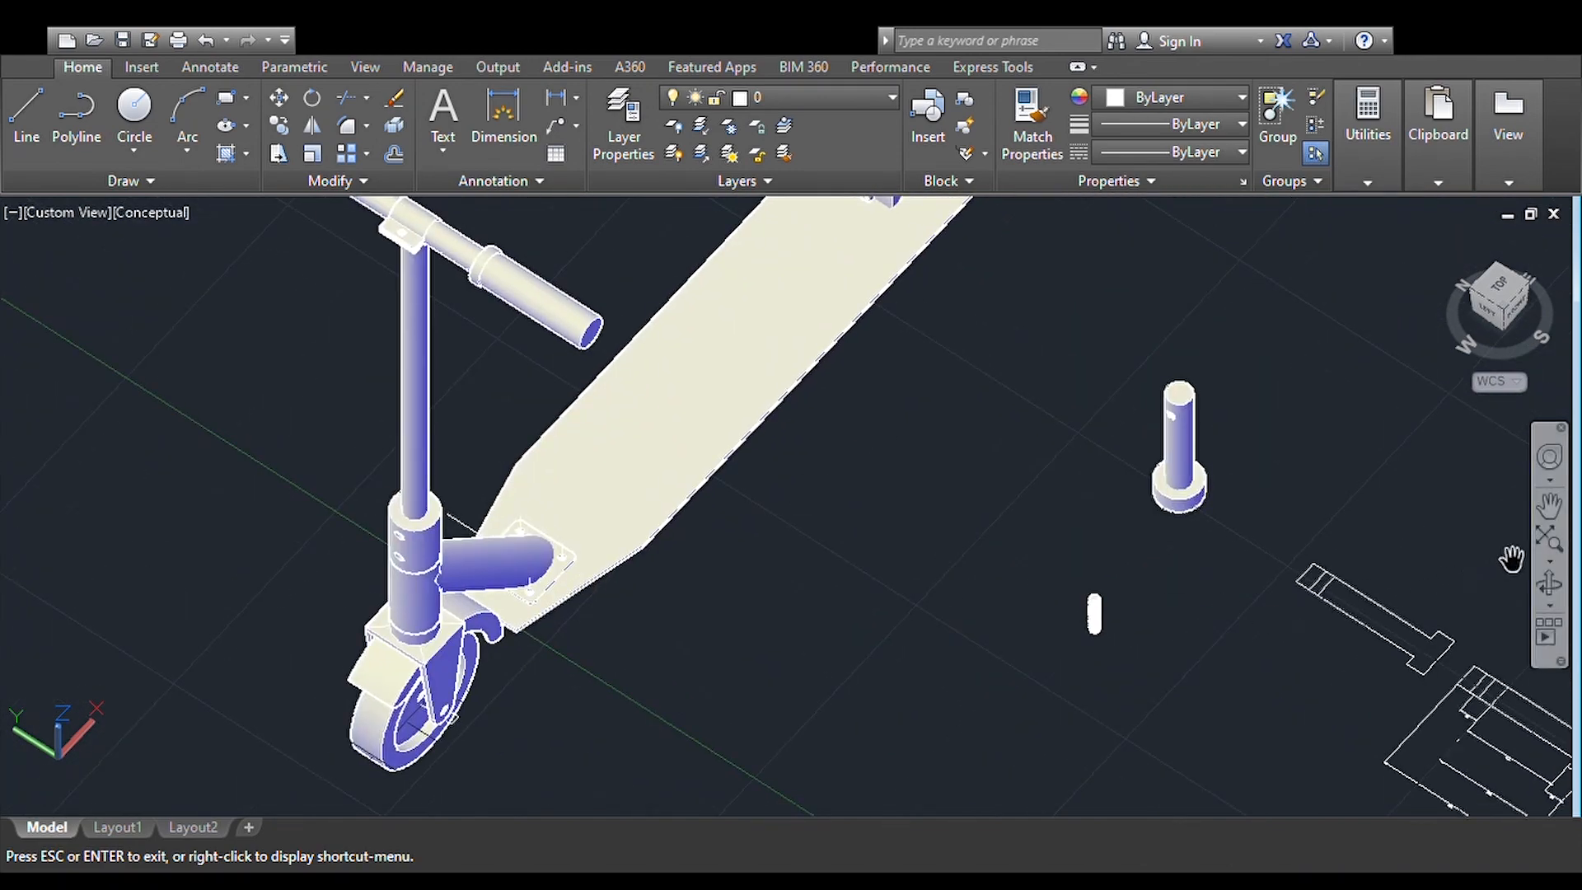
left_click(1555, 585)
left_click_drag(1249, 536, 1269, 446)
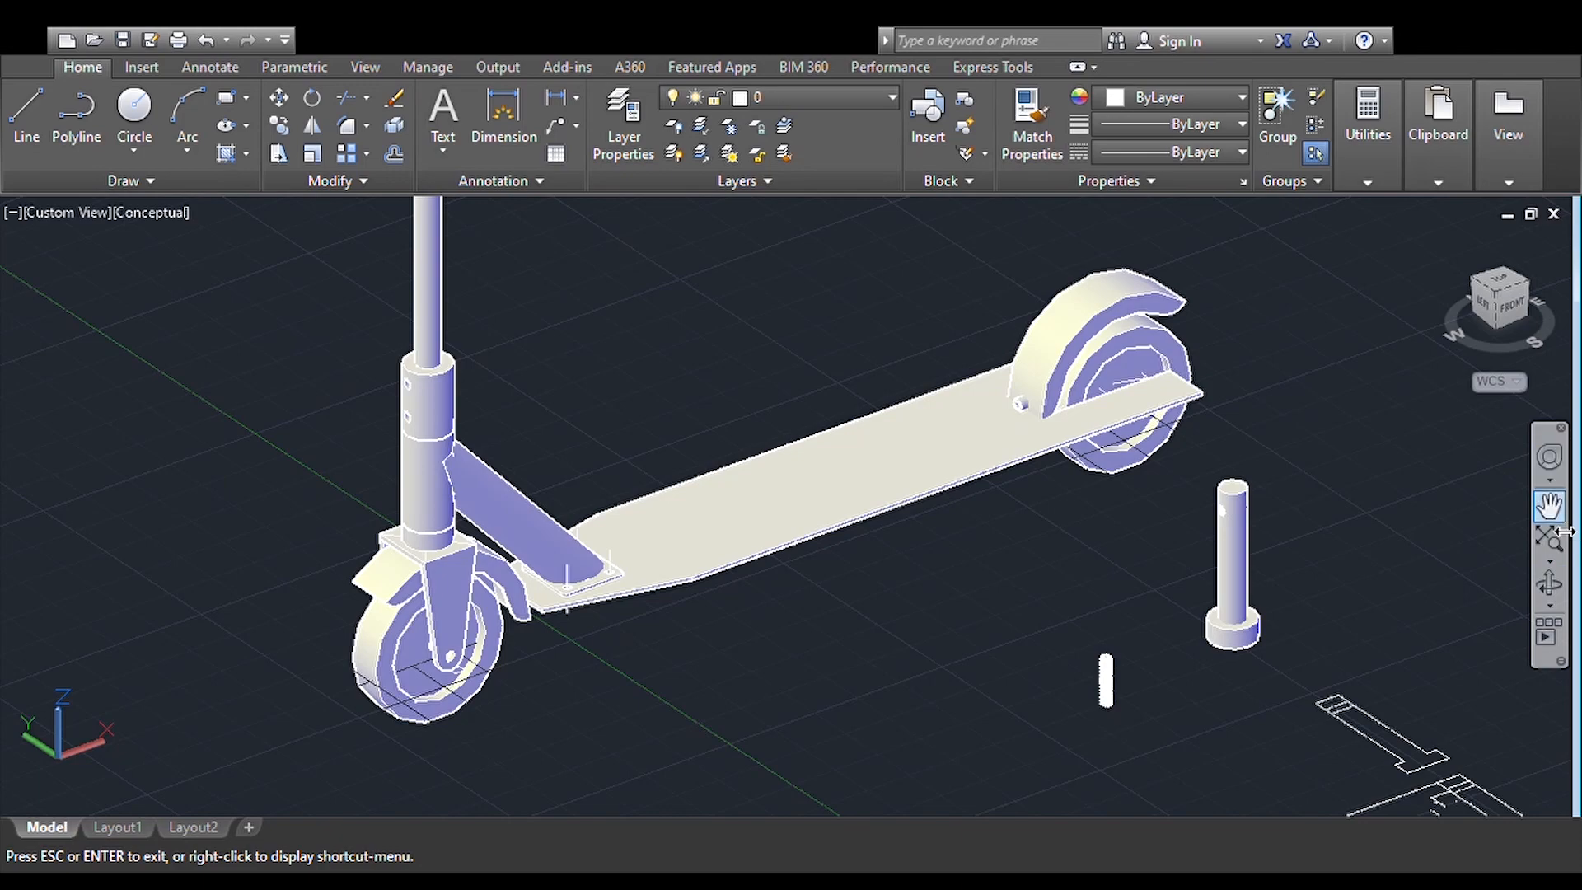
left_click_drag(1242, 323, 470, 500)
left_click_drag(896, 501, 159, 744)
scroll(159, 745, "down", 4)
left_click_drag(717, 569, 116, 581)
left_click_drag(1171, 548, 524, 643)
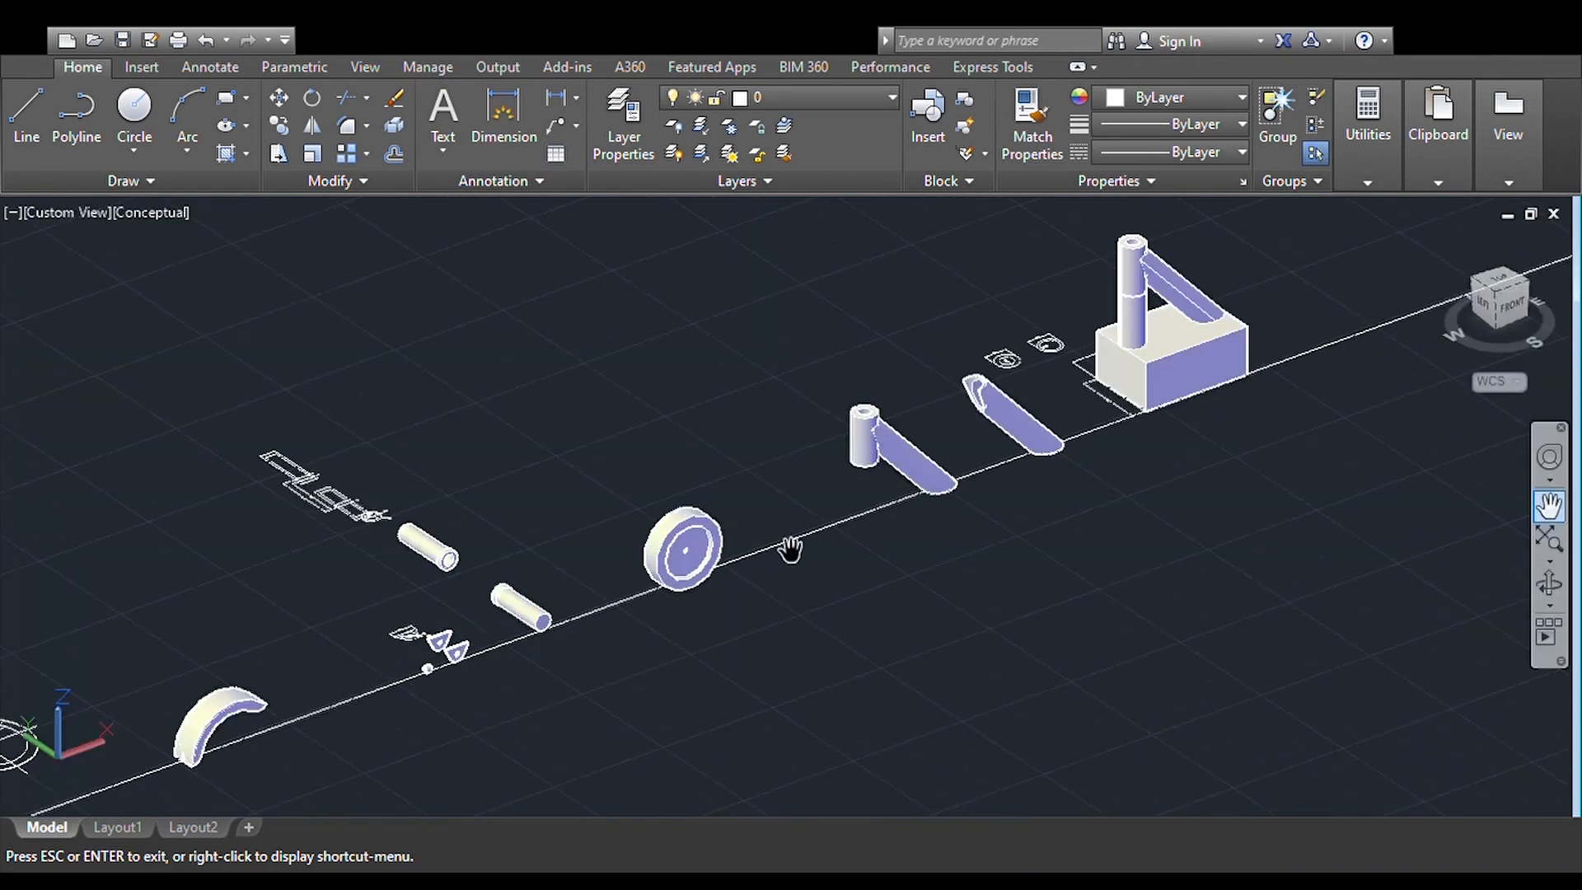
scroll(936, 498, "up", 4)
left_click_drag(936, 498, 625, 671)
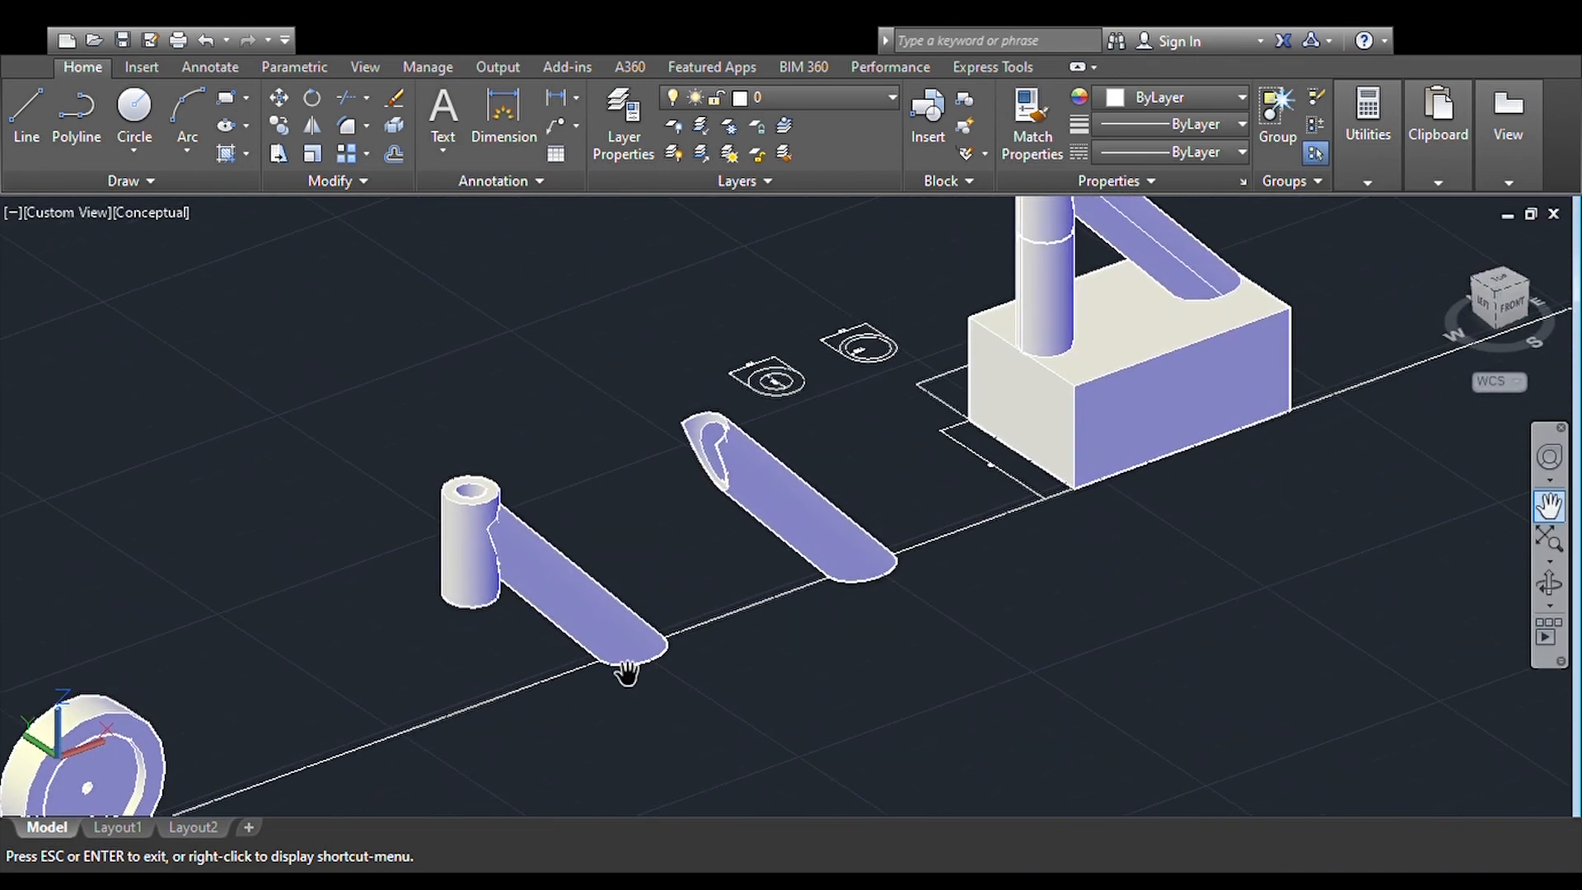
scroll(625, 671, "up", 2)
scroll(625, 671, "up", 1)
left_click_drag(997, 537, 936, 565)
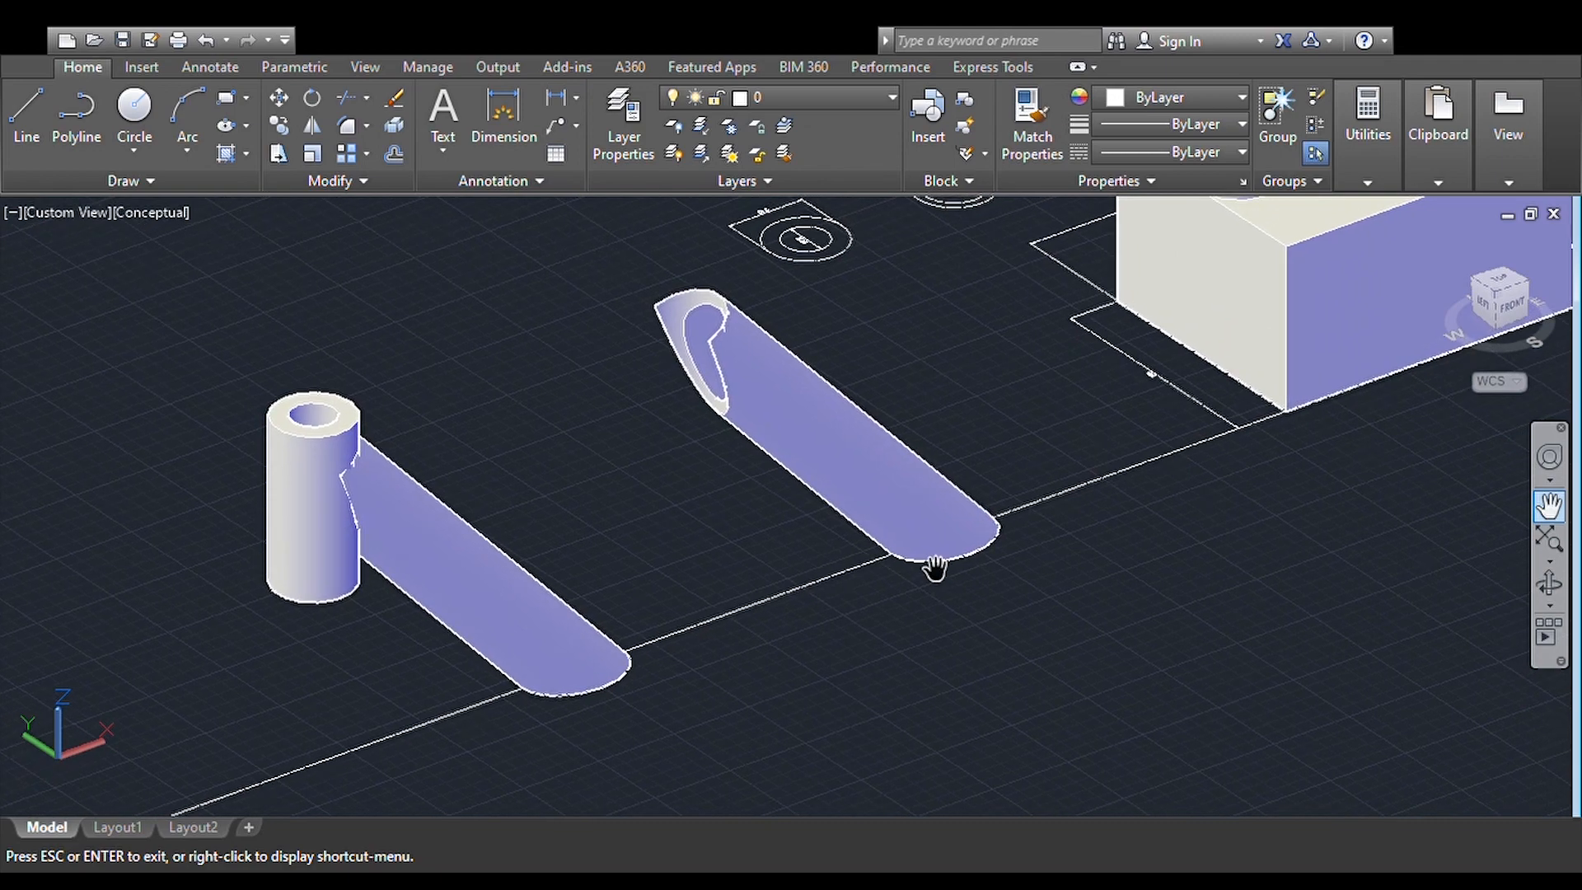
key("Escape")
Step: Examine the standalone angled tube from the front and from both oblique sides to study its end cuts
left_click(881, 469)
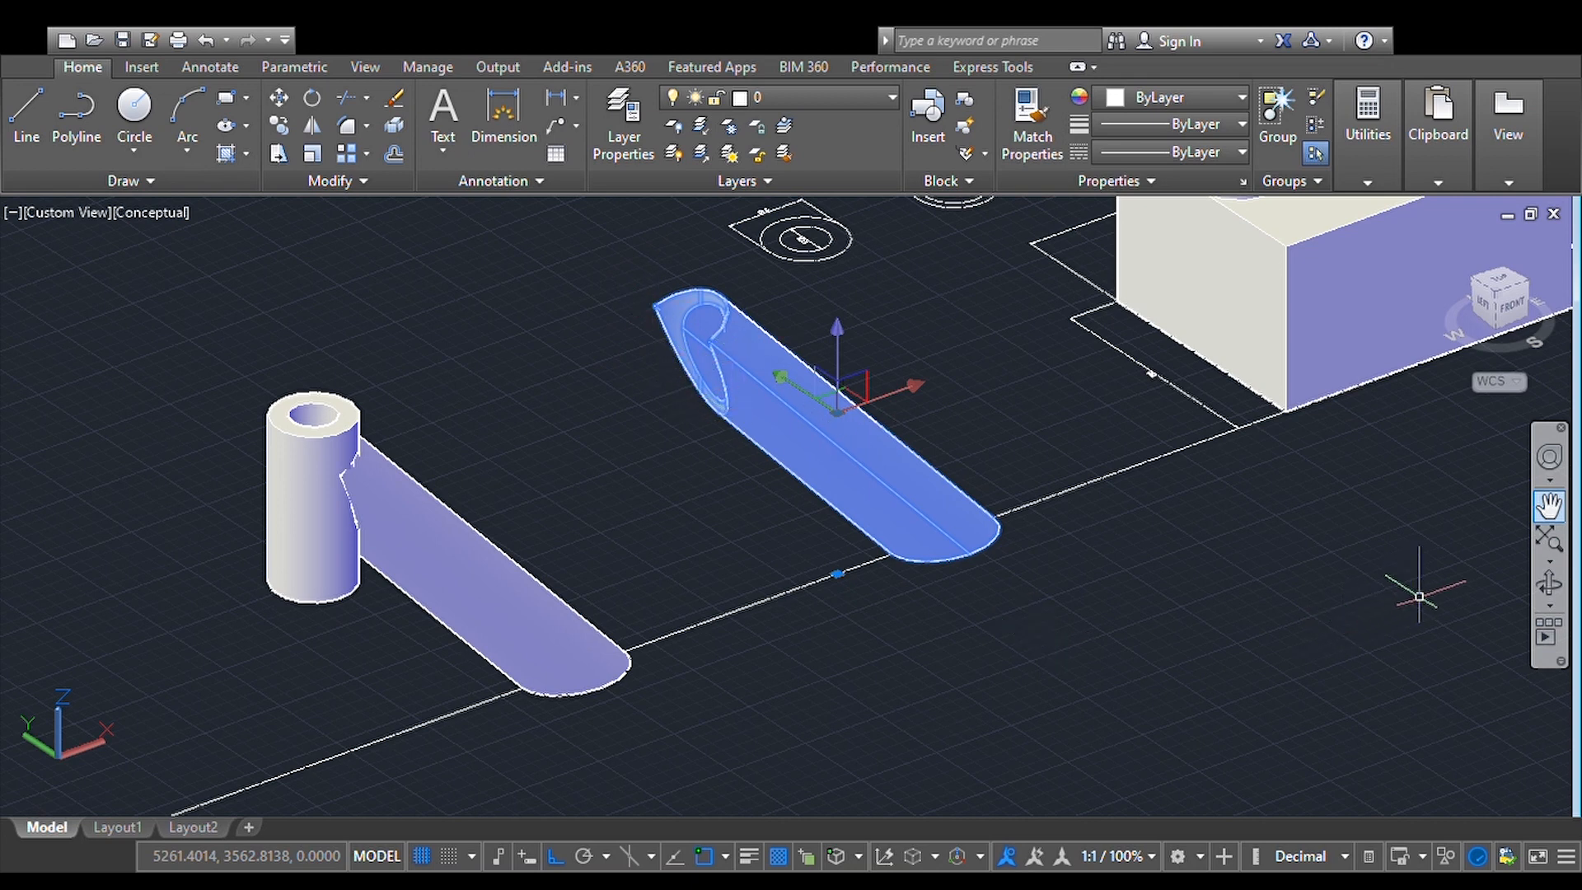
left_click(1550, 586)
left_click_drag(1021, 593, 929, 540)
key("Escape")
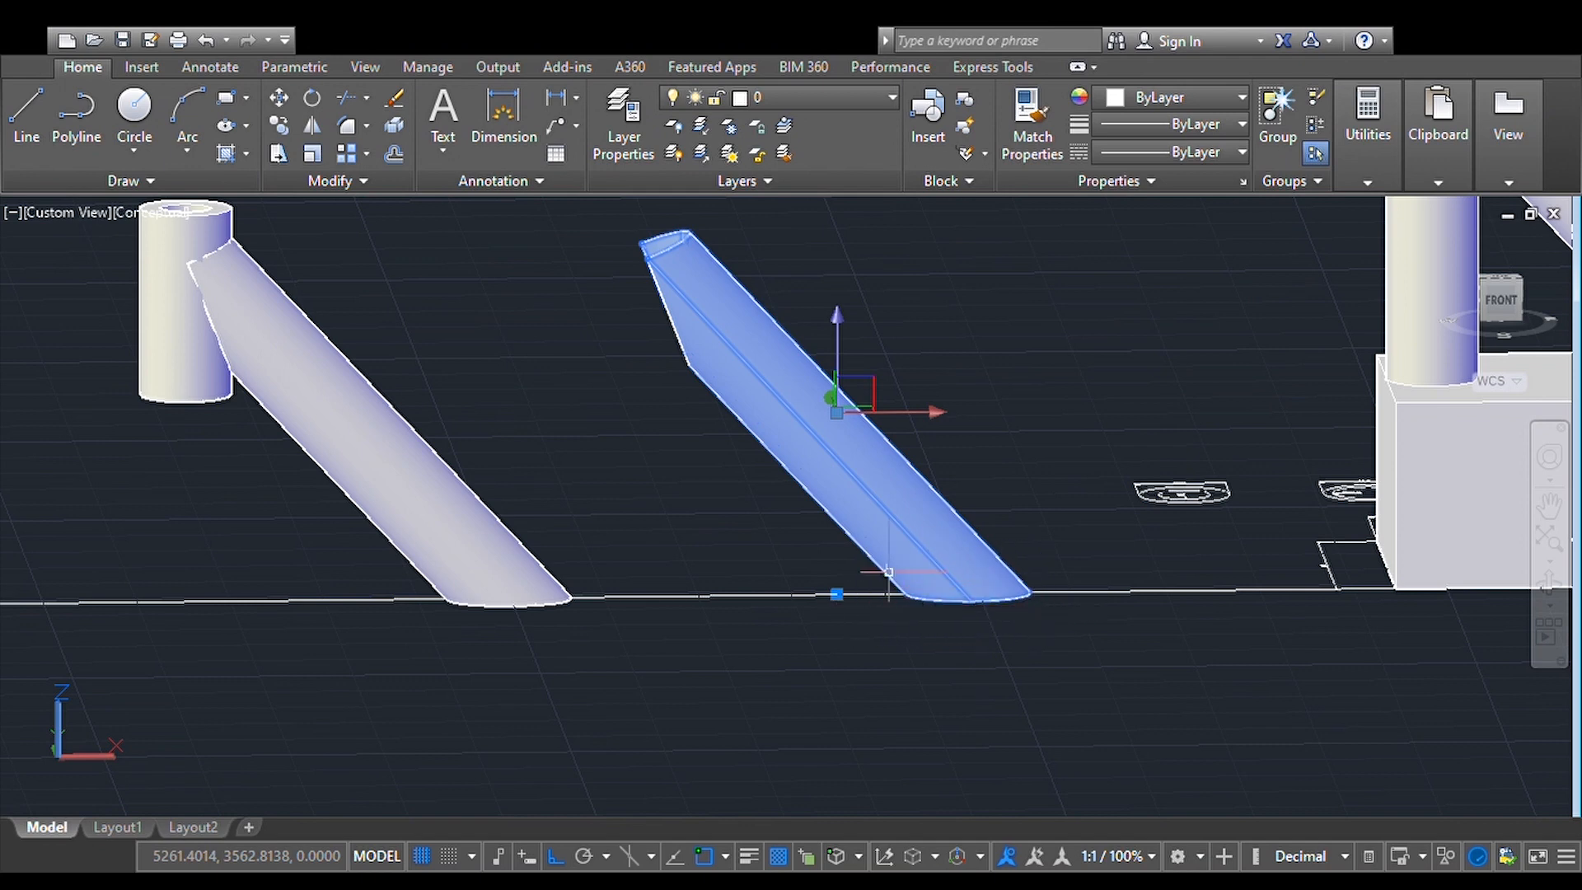
left_click(1554, 588)
left_click_drag(1049, 569, 1138, 575)
key("Escape")
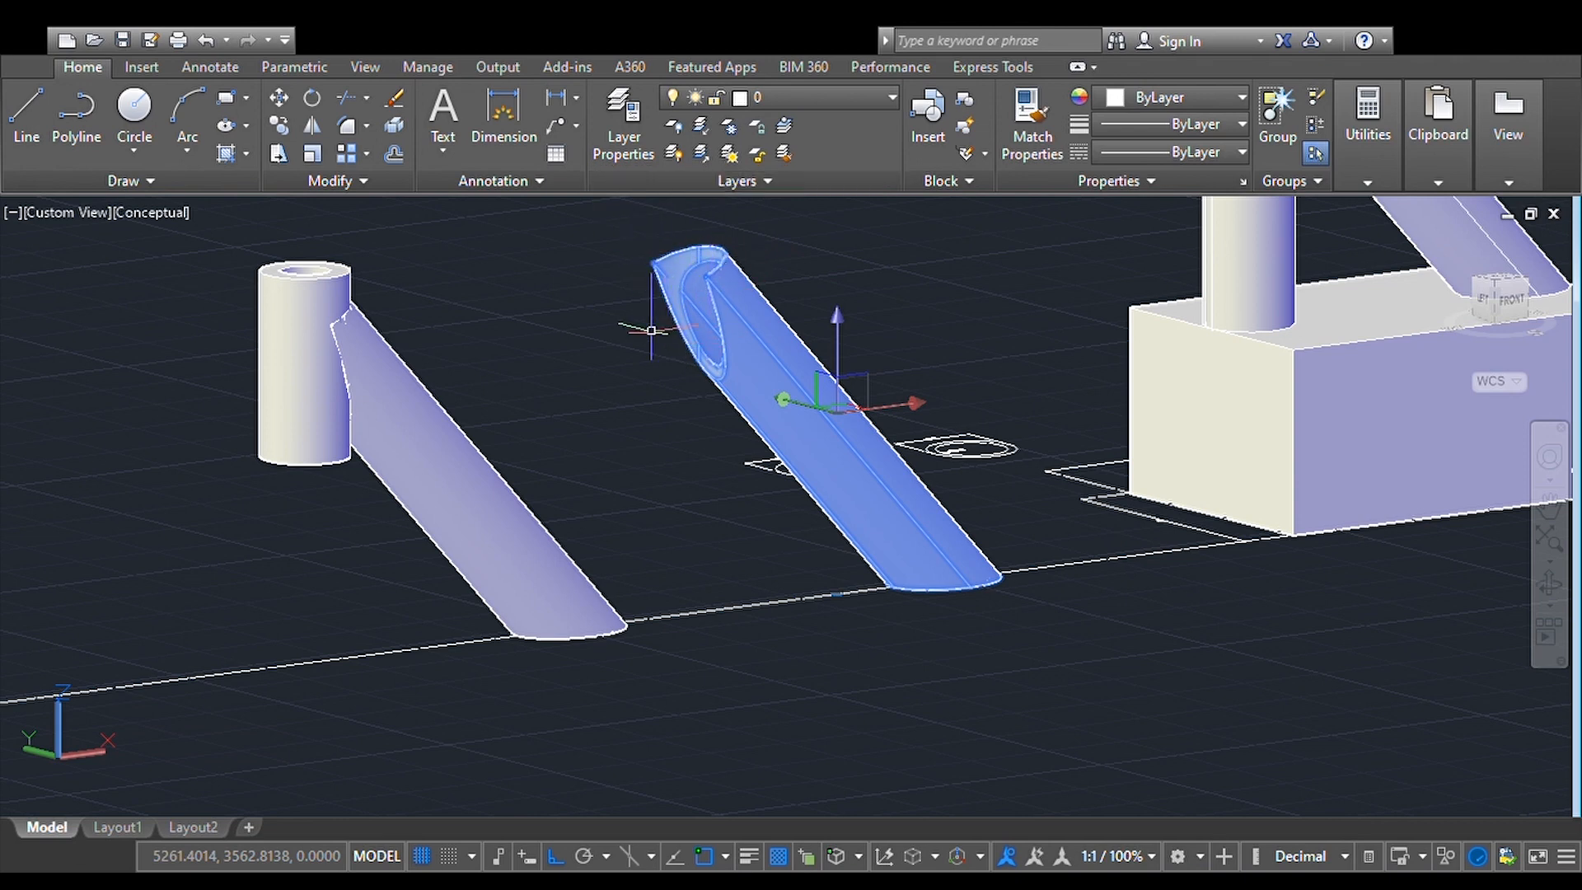
left_click(1550, 588)
left_click_drag(1140, 629, 1093, 661)
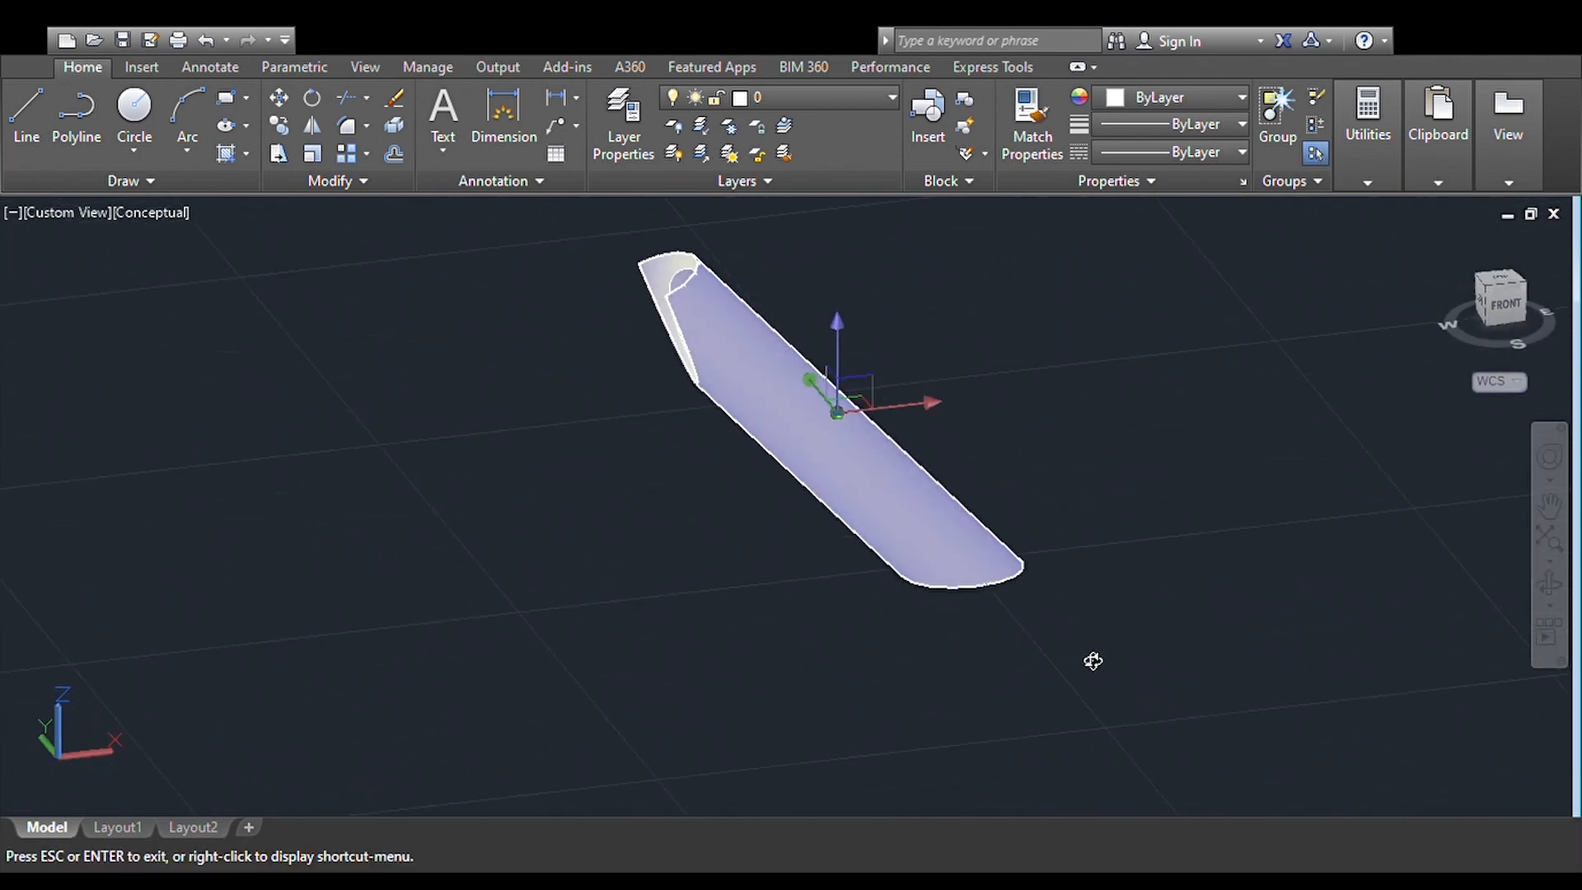
key("Escape")
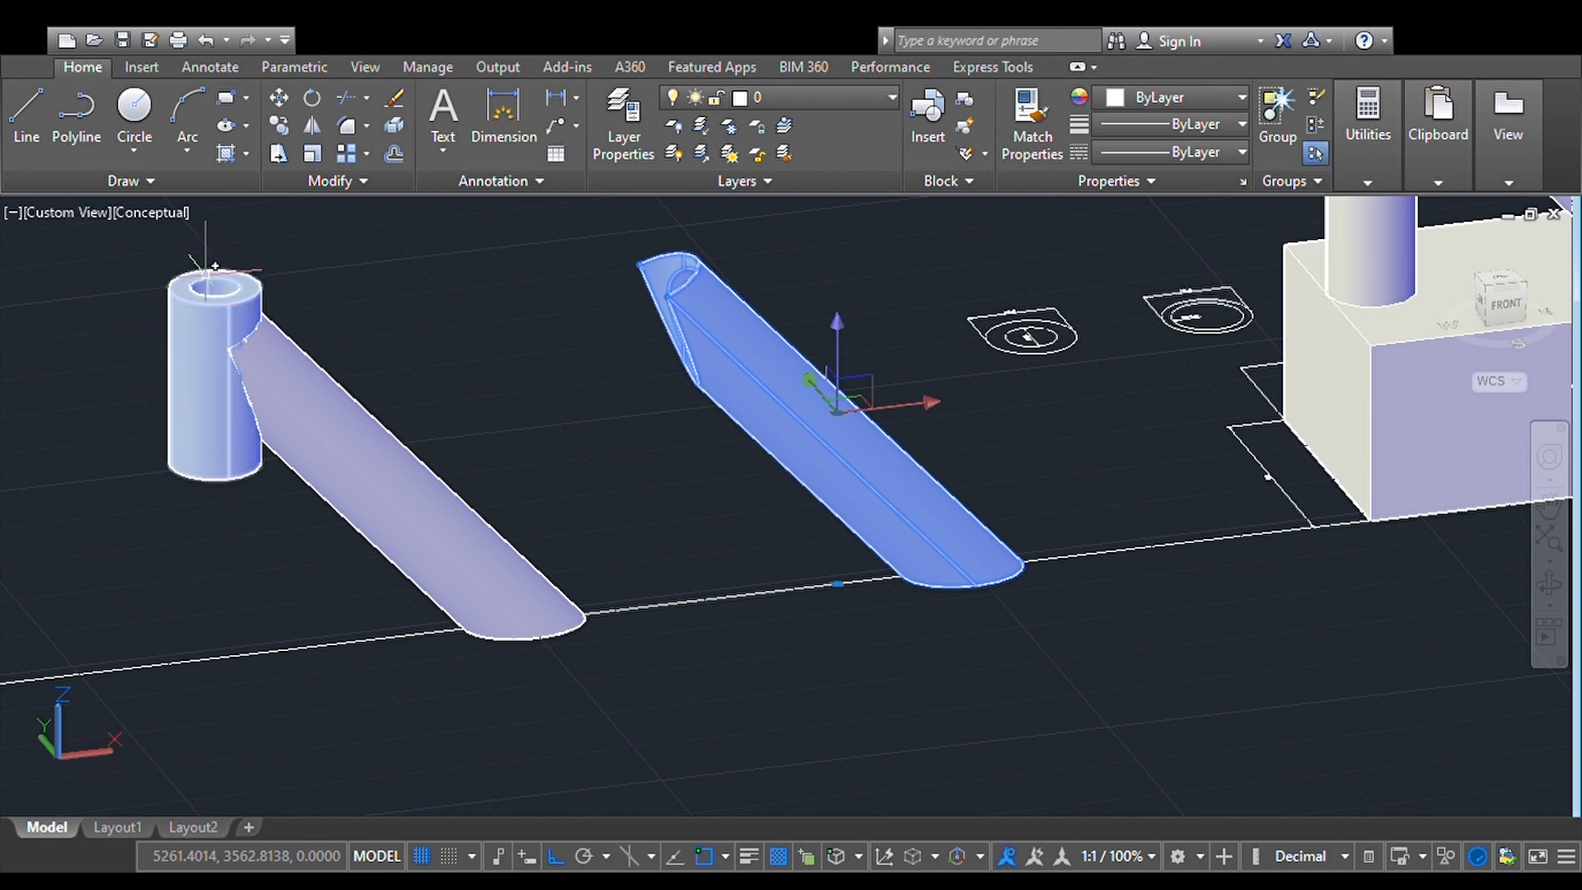
Step: Highlight the short head tube and its attached angled tube in the neighbouring copy to identify the separate solids
left_click(222, 308)
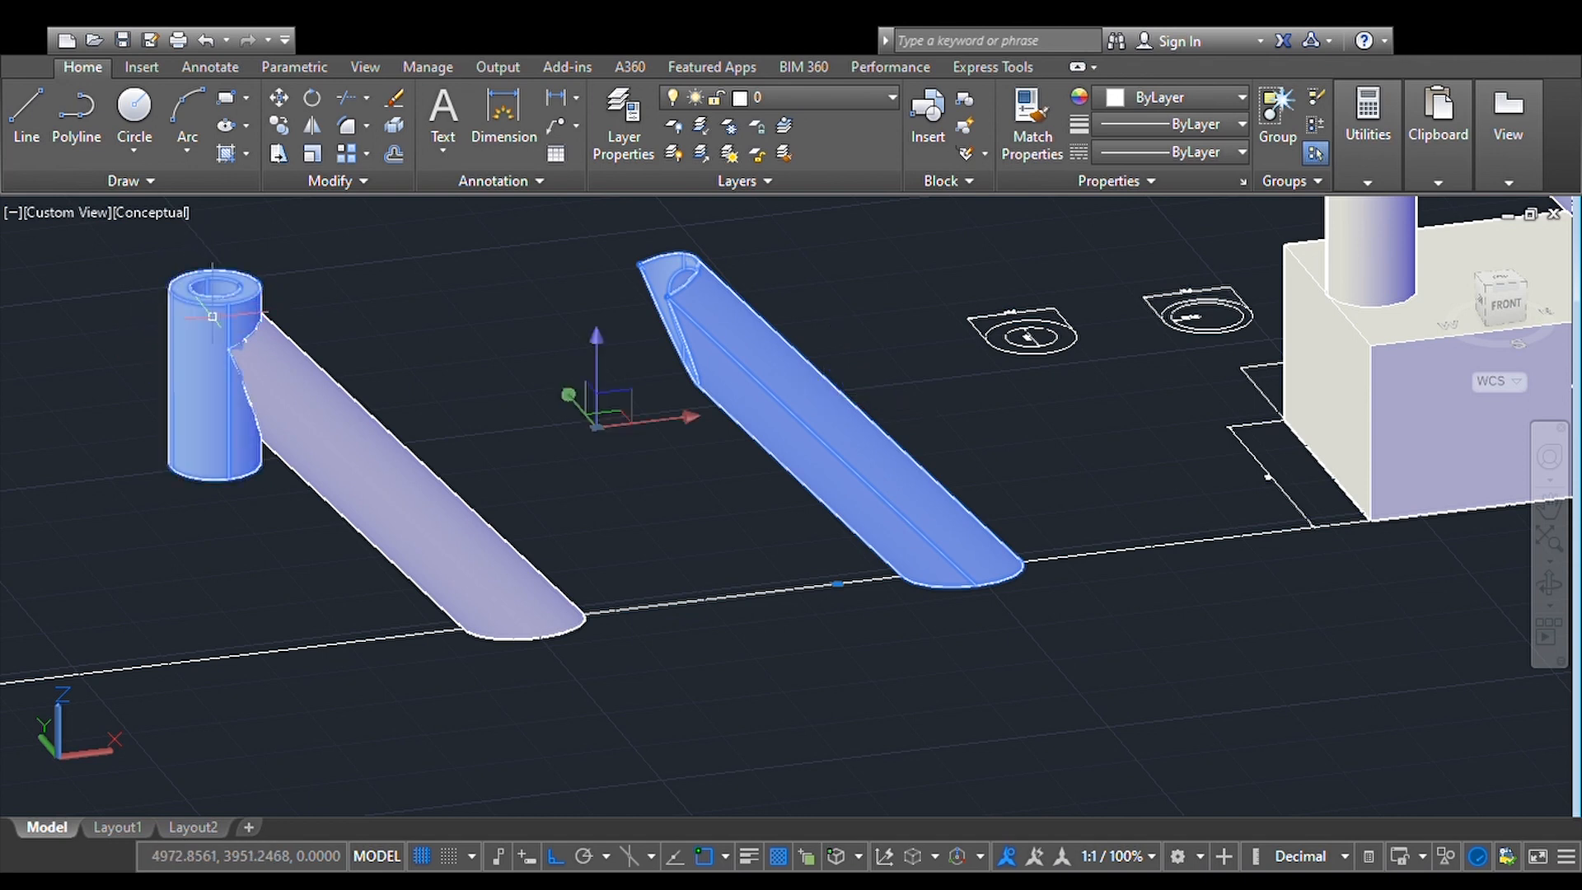
key("Escape")
left_click(279, 384)
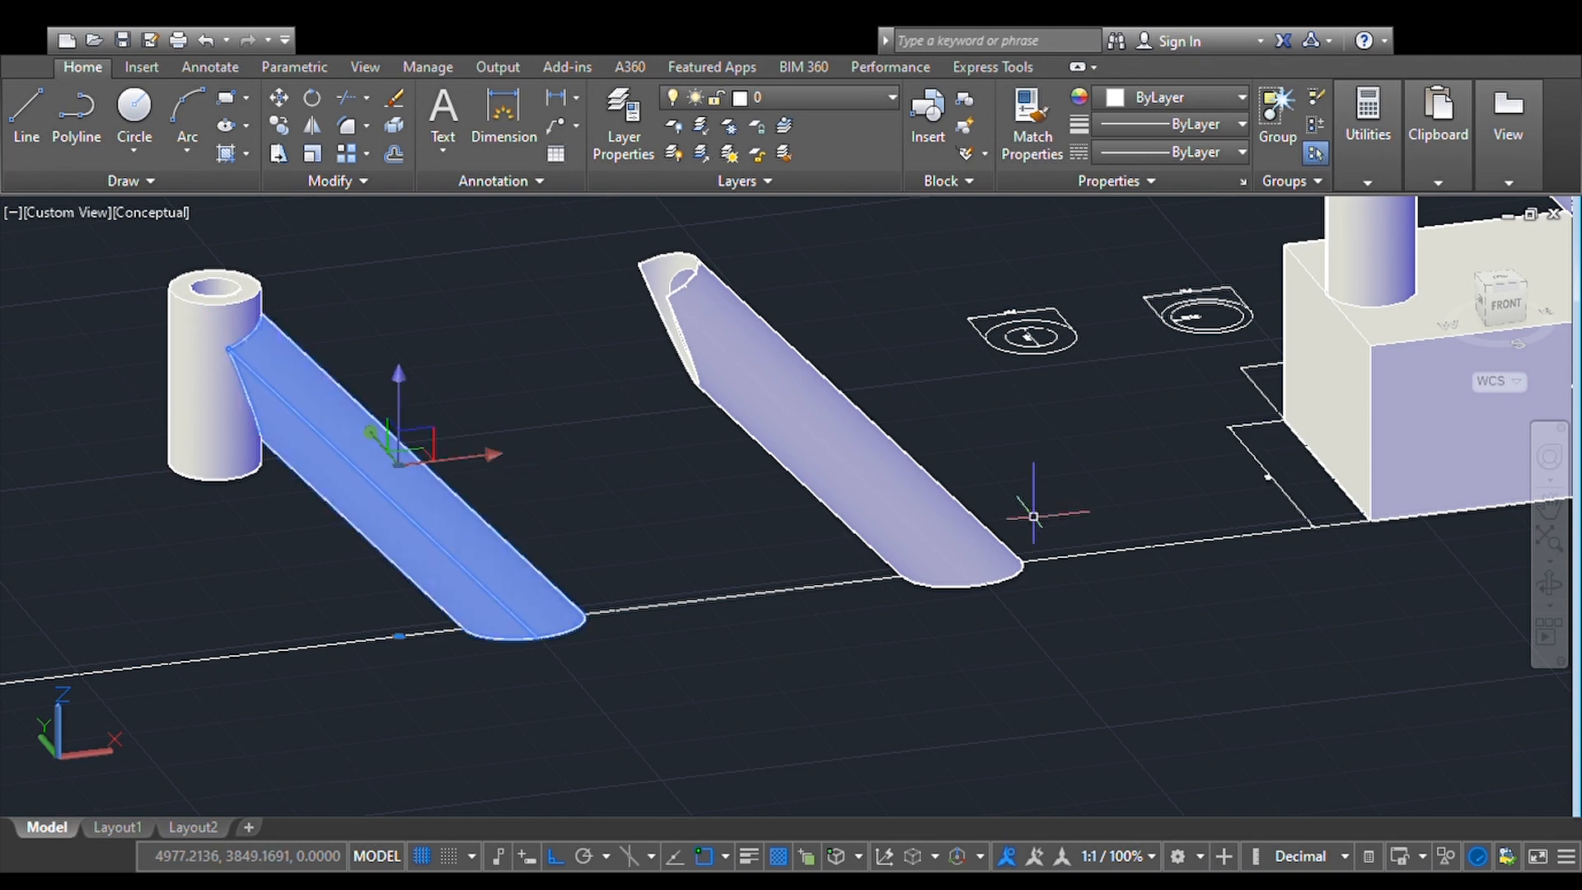
key("Escape")
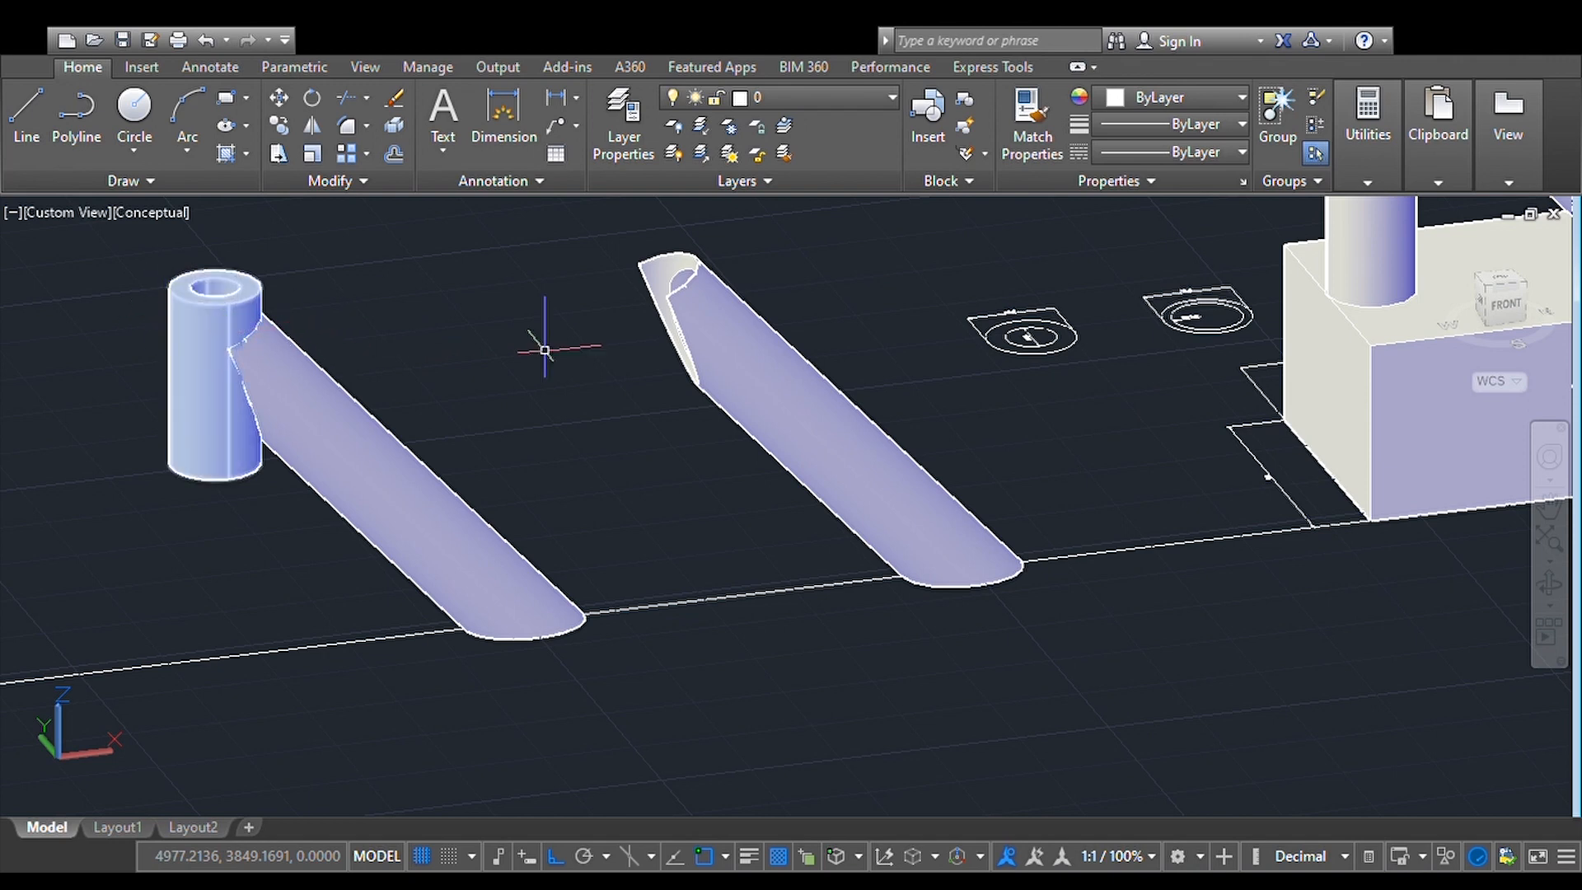
Step: Examine the tube-and-block assembly, highlighting the angled tube, the block and the upper vertical tube to identify the separate solids
left_click(1549, 506)
left_click_drag(1318, 445, 838, 493)
left_click_drag(1258, 462, 798, 670)
scroll(881, 684, "down", 2)
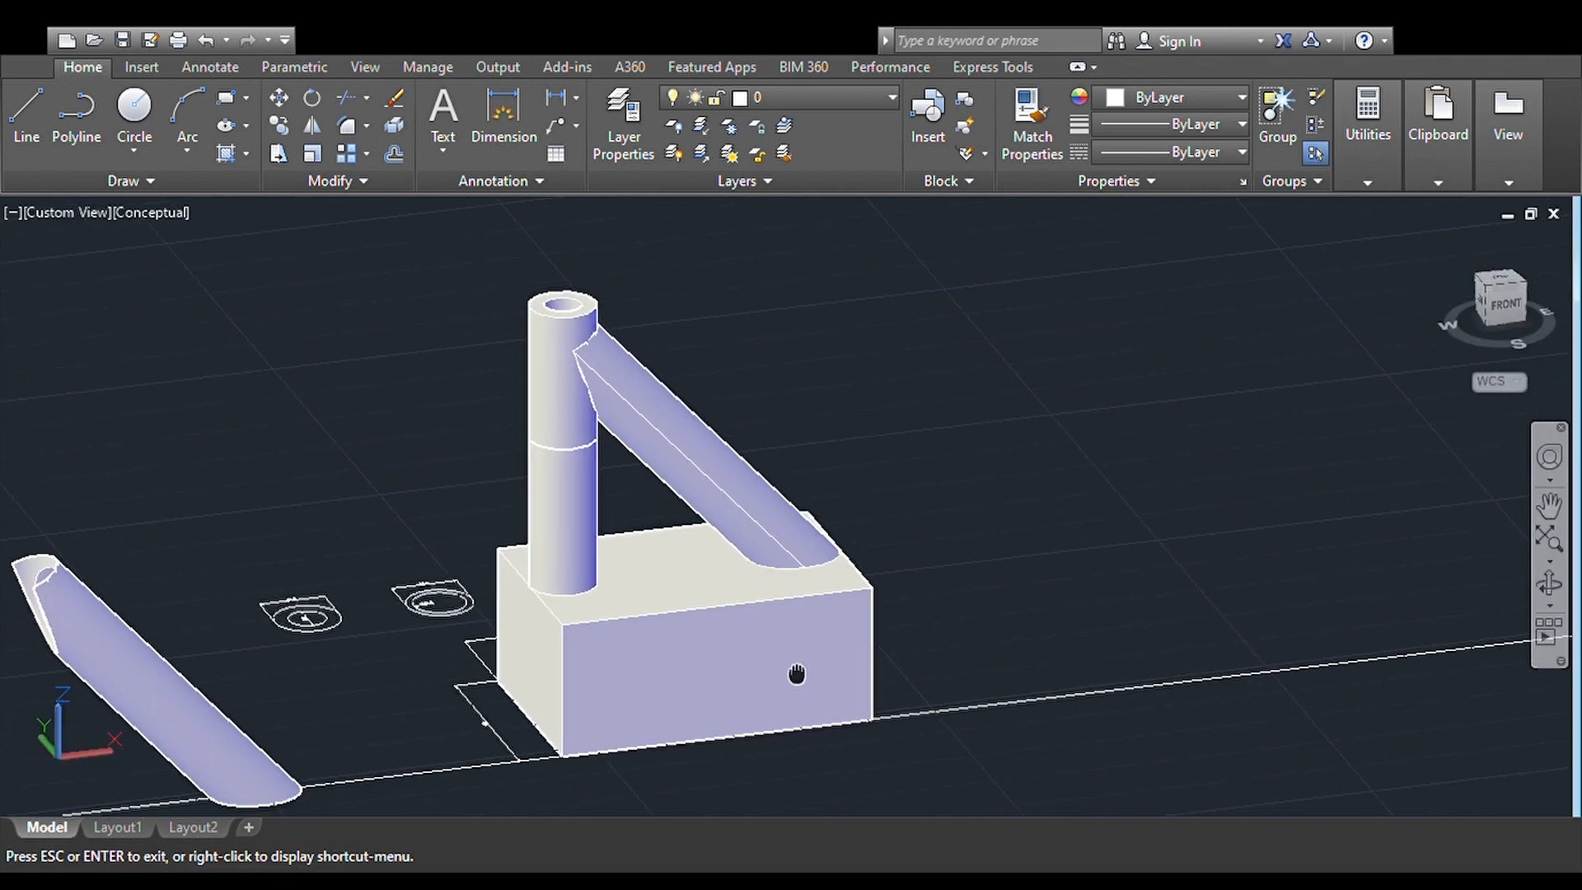
key("Escape")
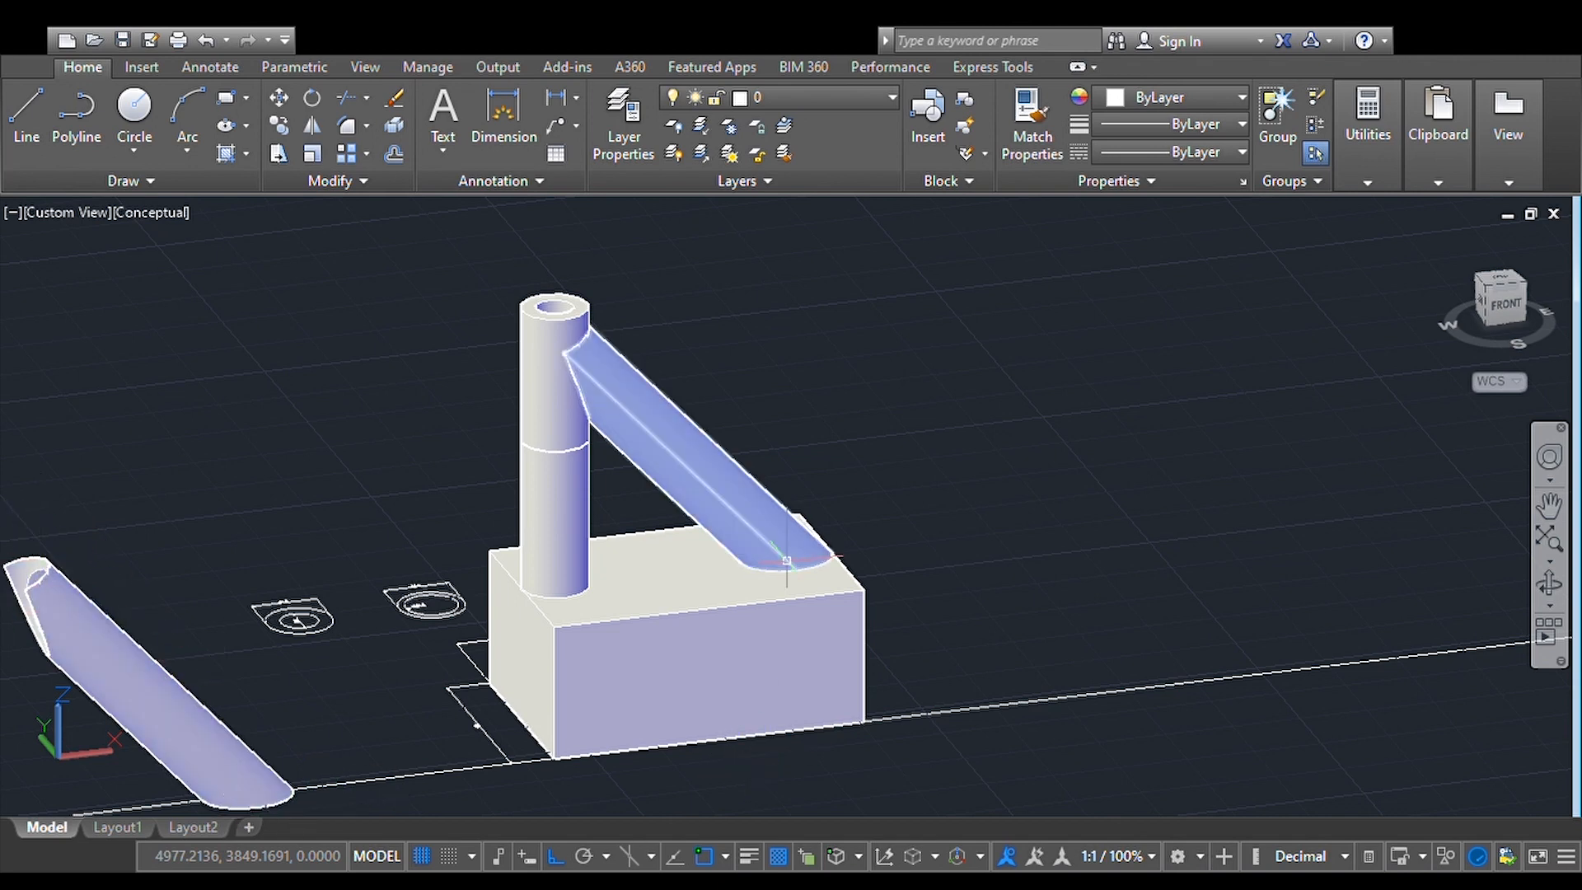
left_click(749, 517)
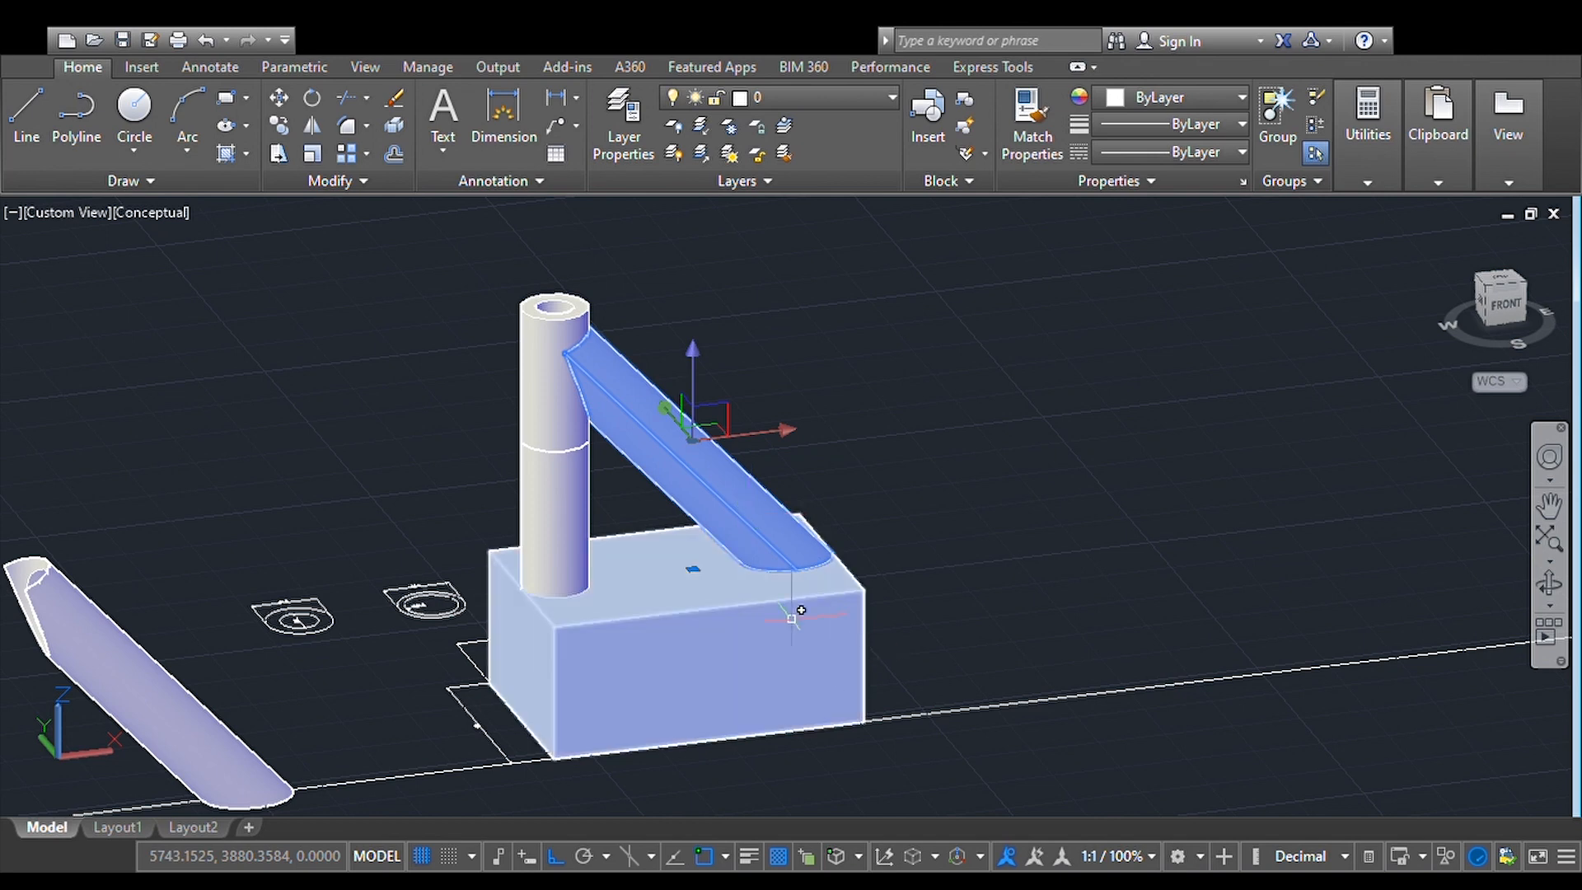
left_click(799, 645)
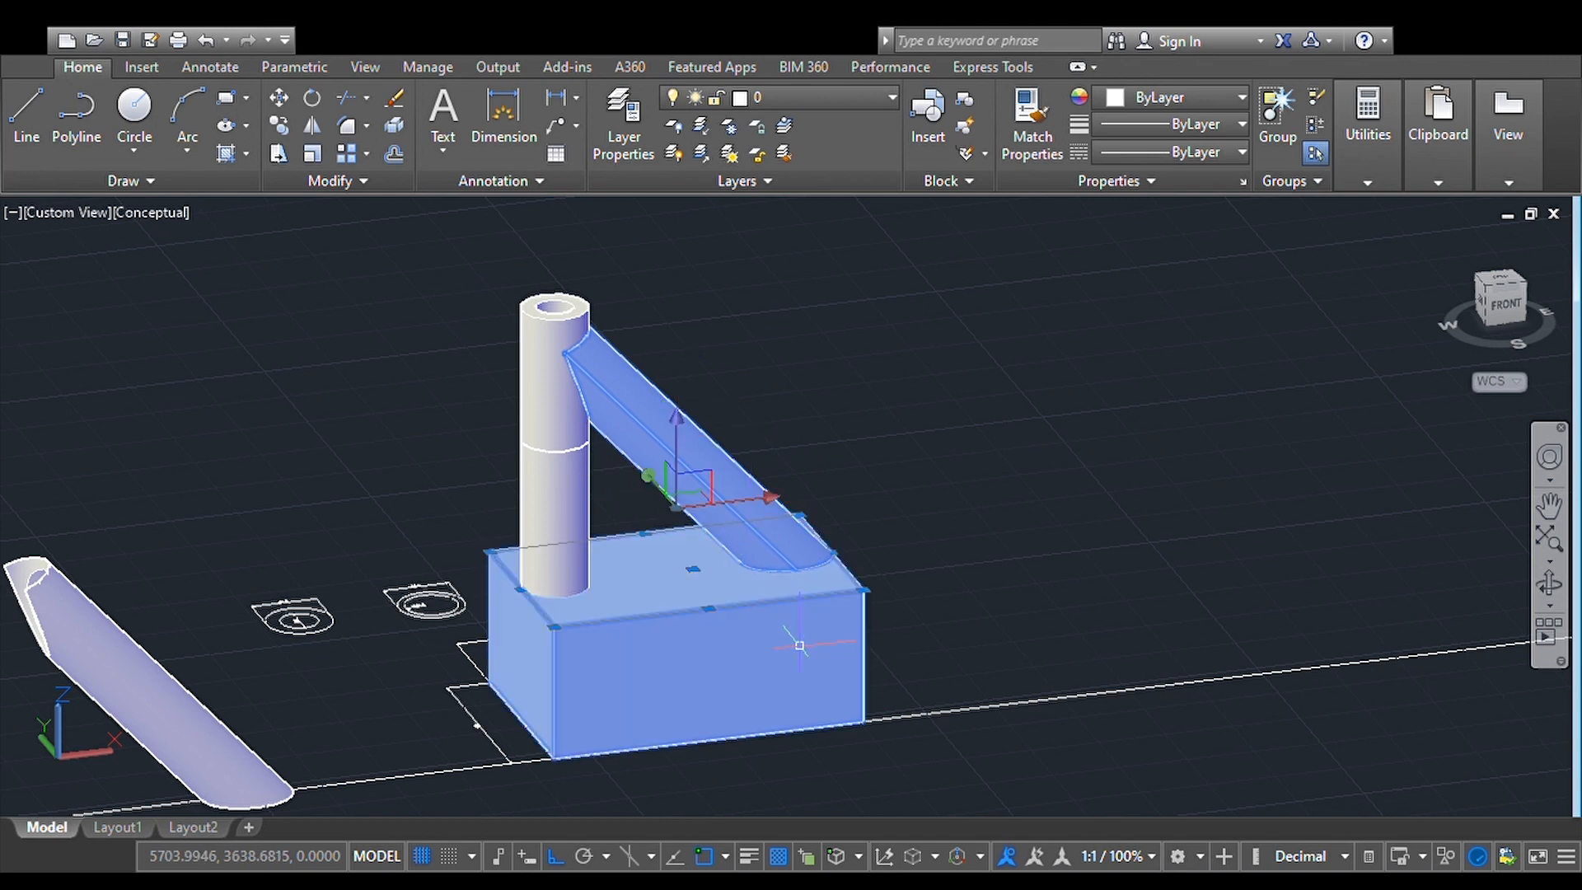
left_click(552, 428)
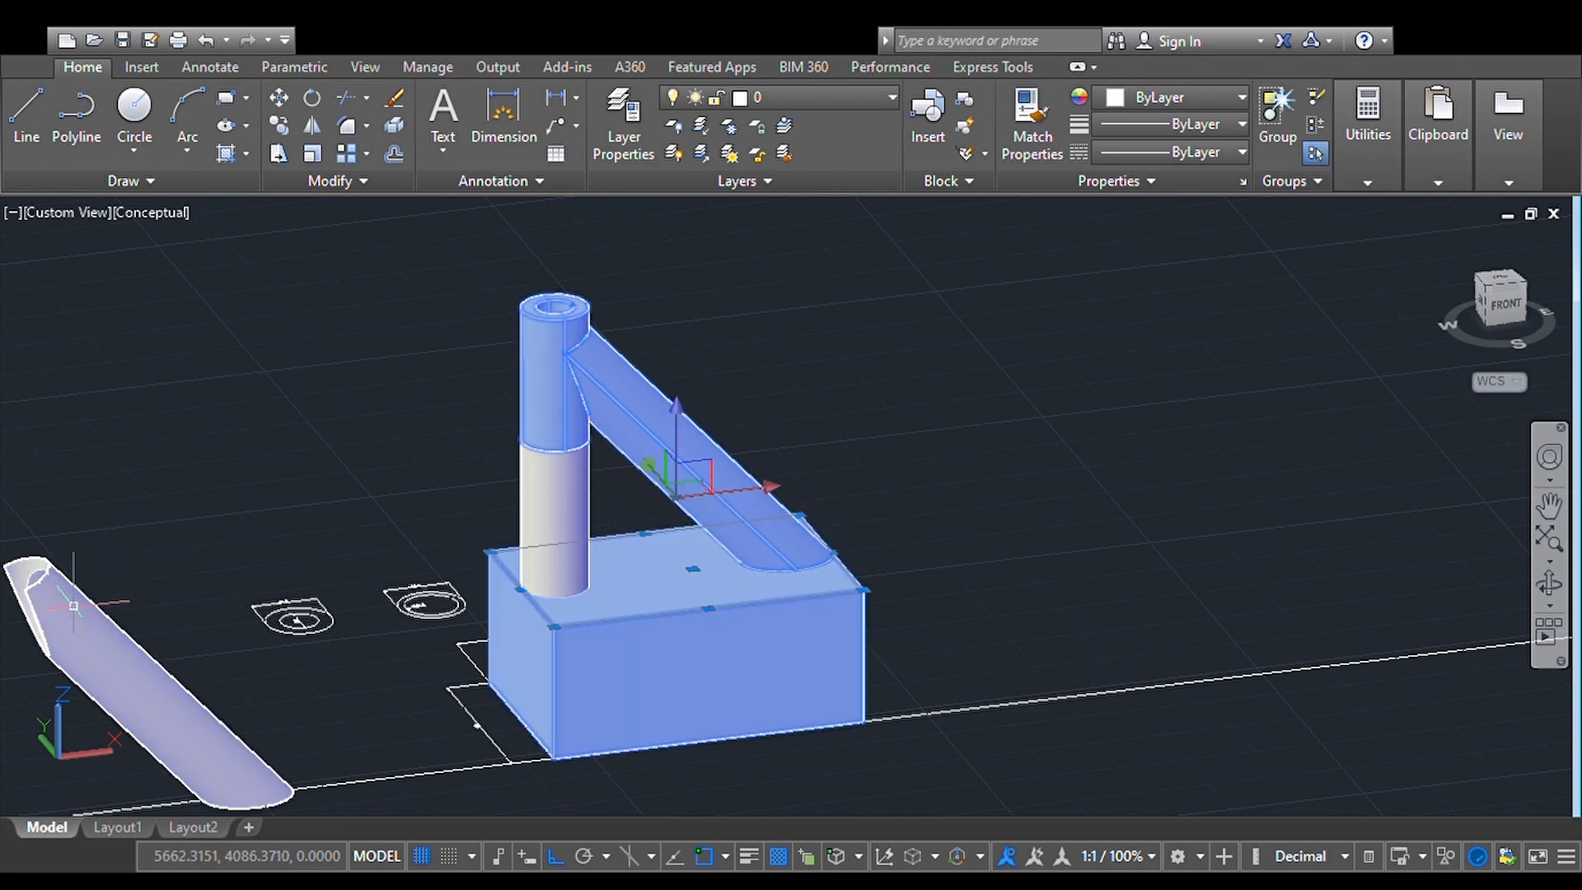
key("Escape")
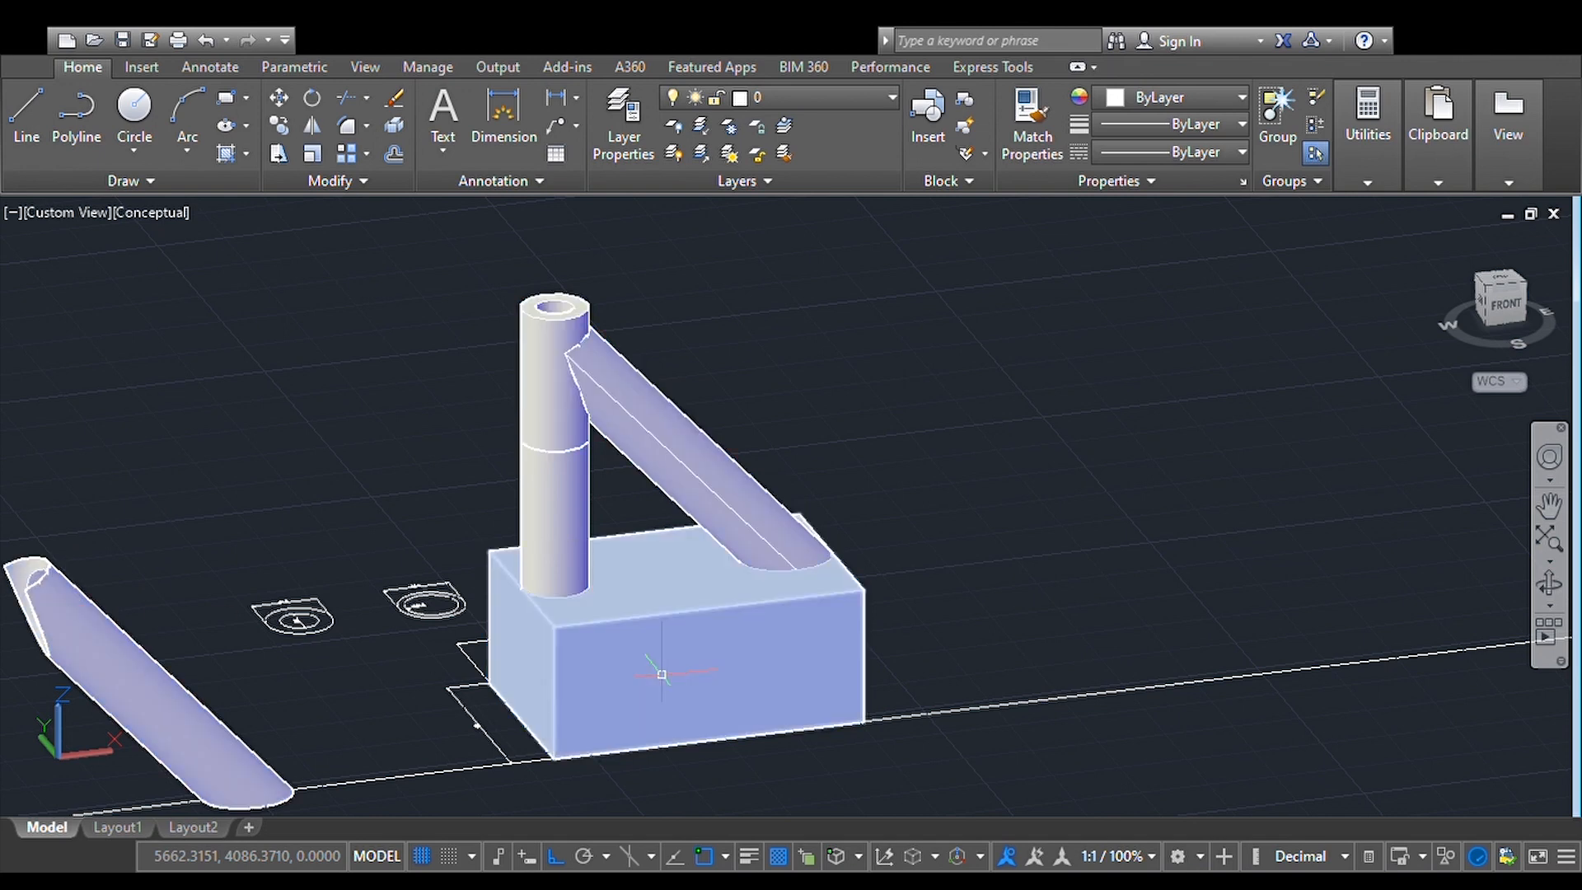
Step: Highlight the block and the upper vertical tube again, and inspect the block's underlying shape from behind
left_click(749, 609)
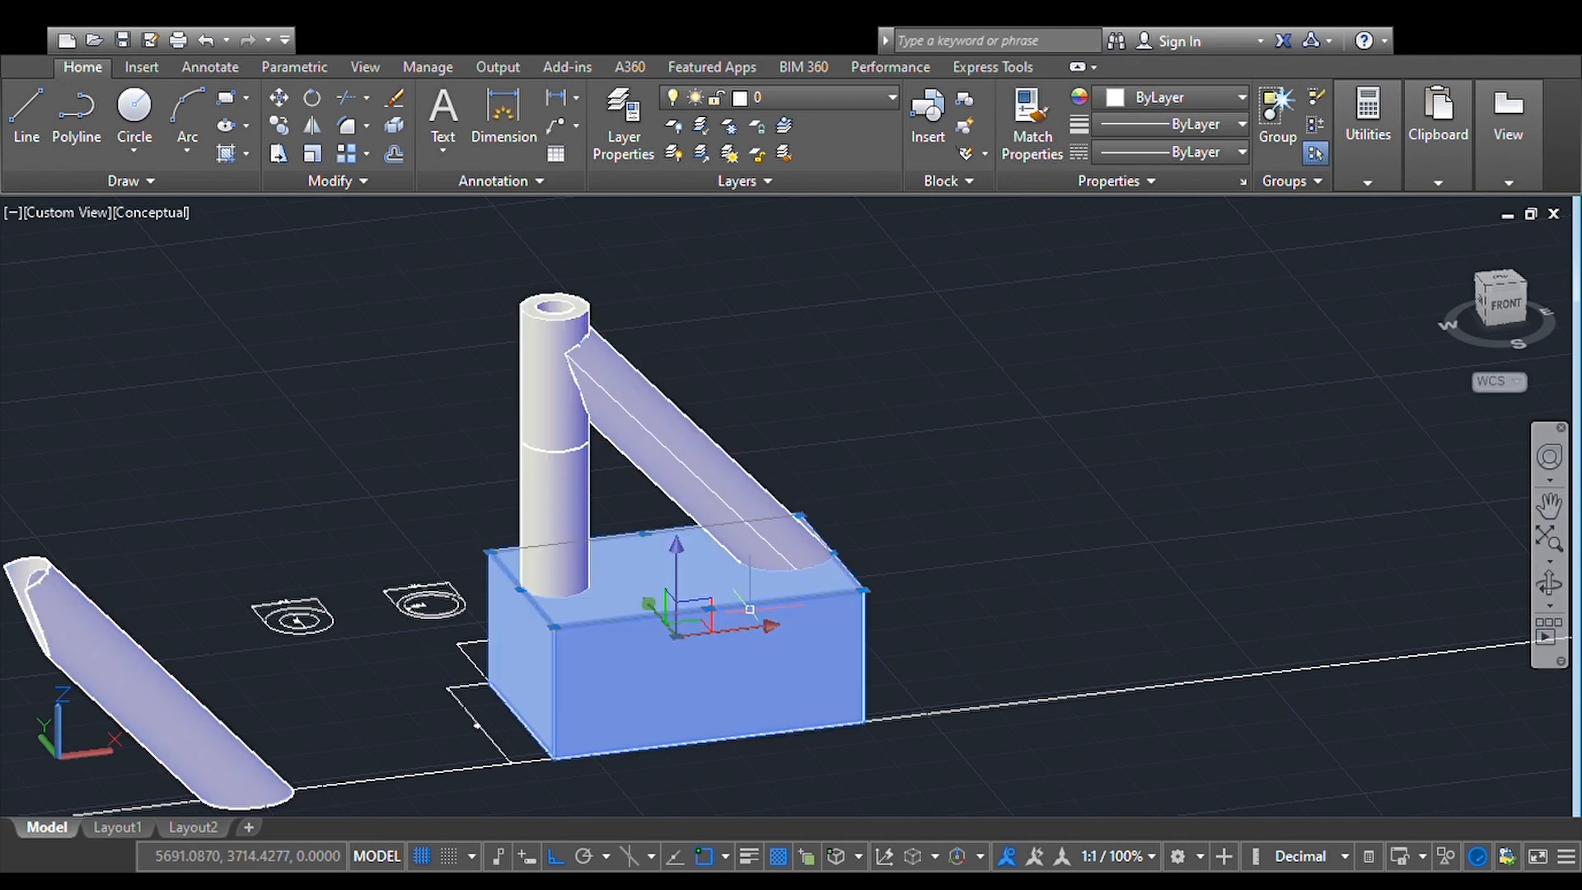
left_click(545, 393)
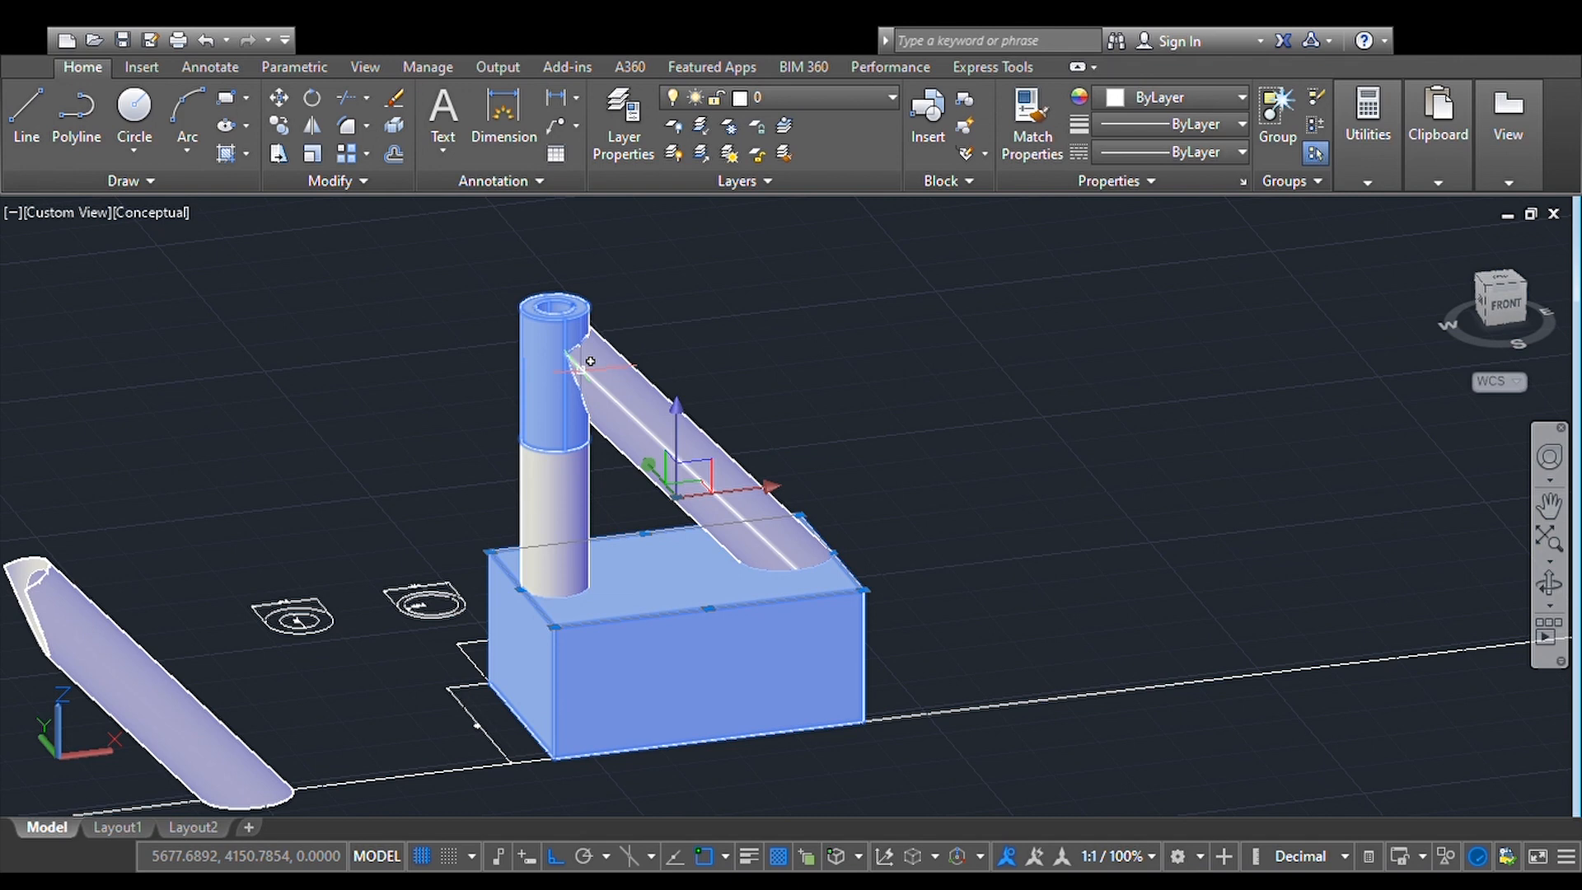
key("Escape")
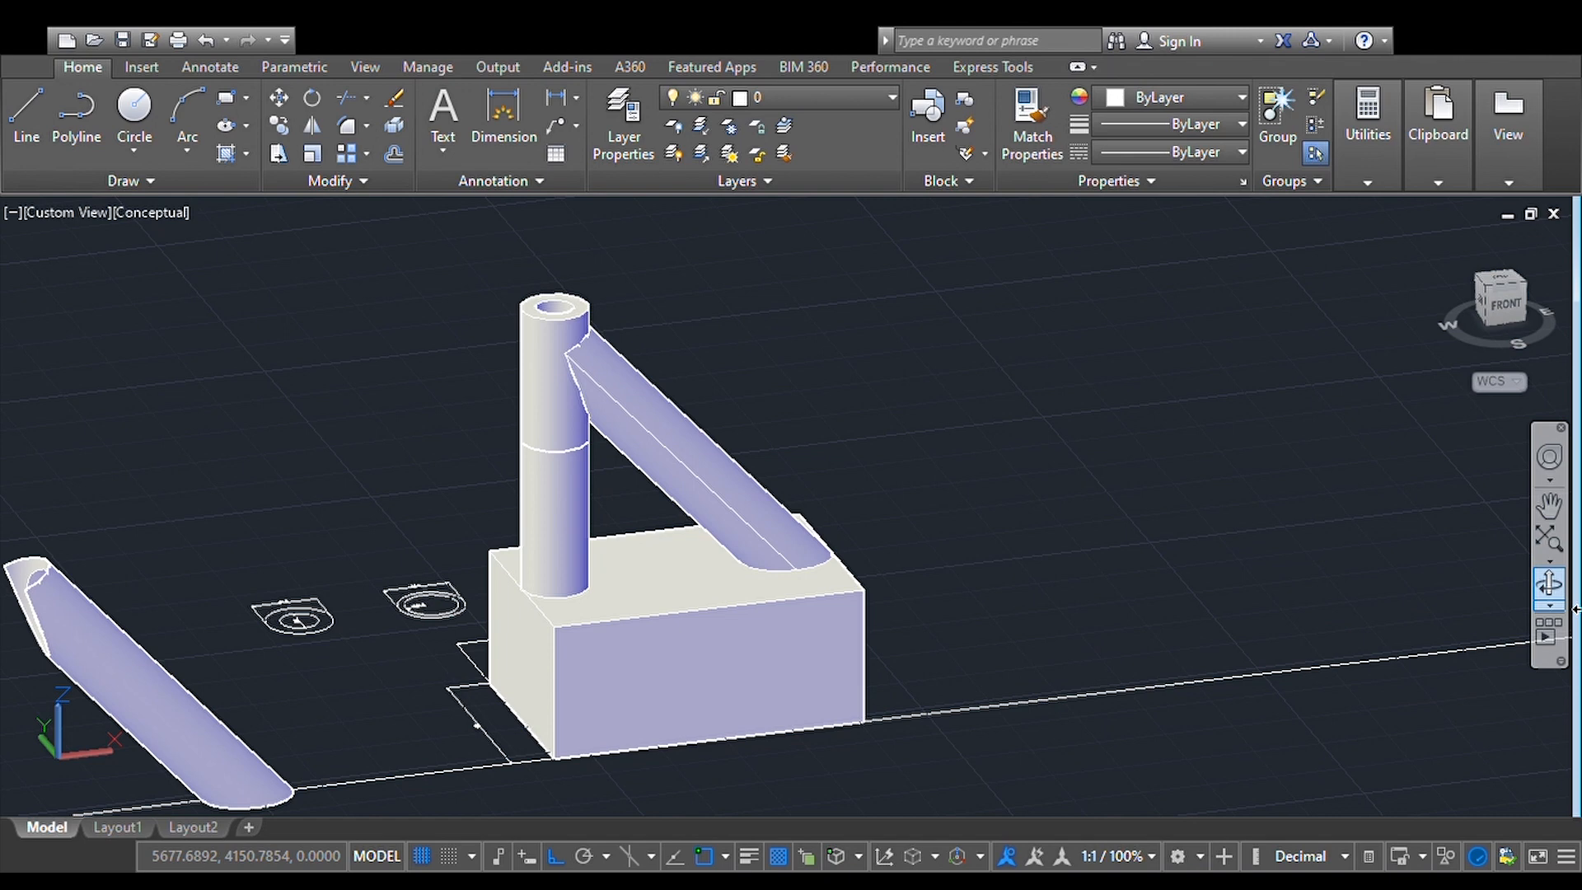
left_click(673, 589)
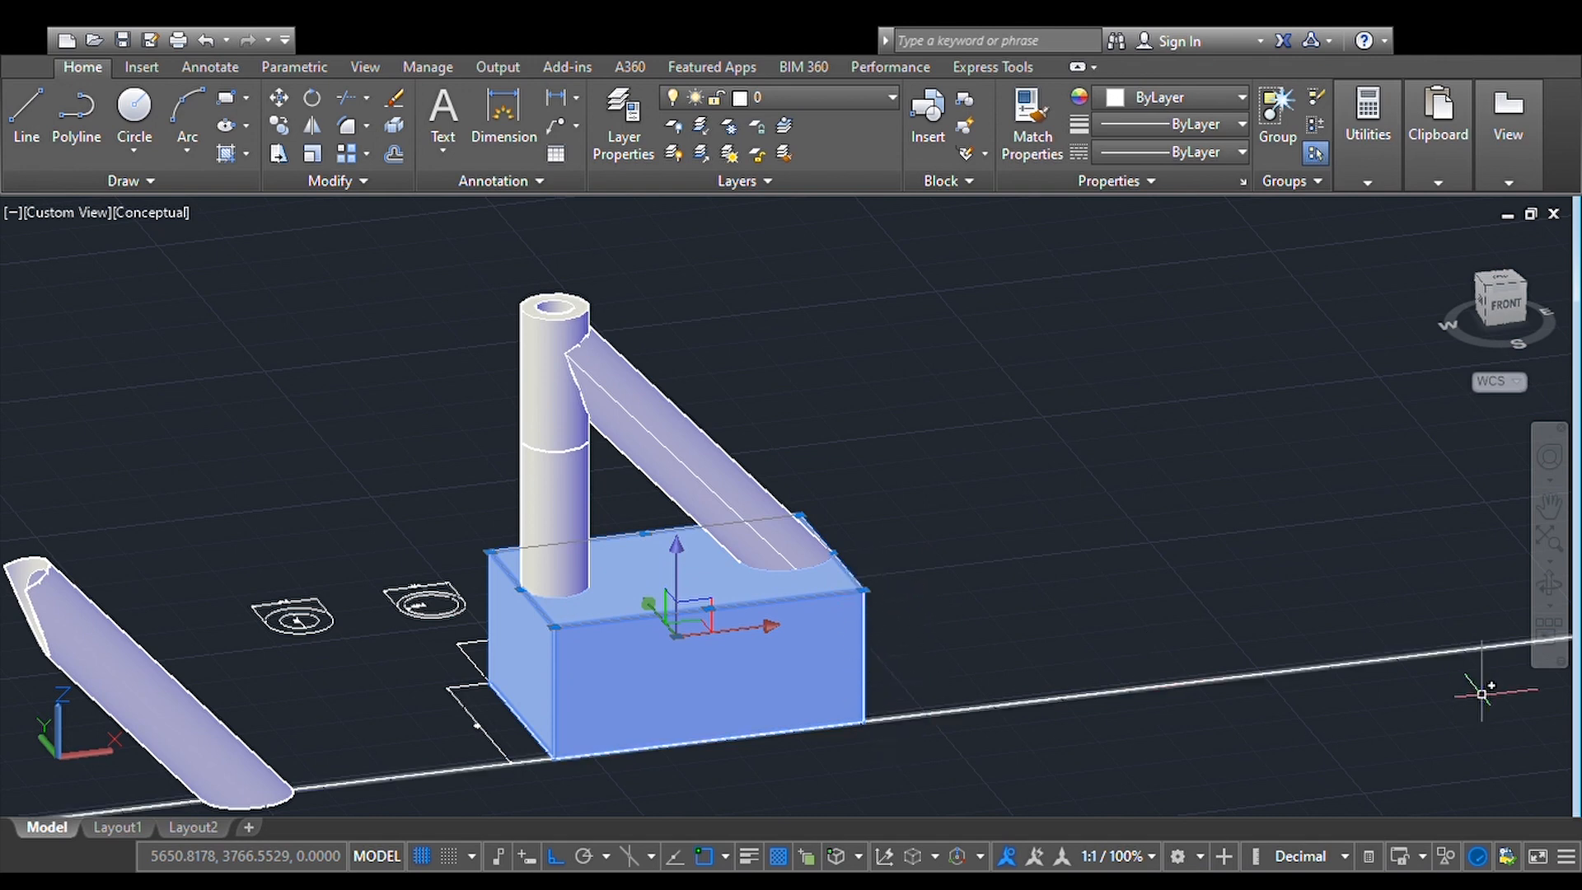
left_click(1549, 584)
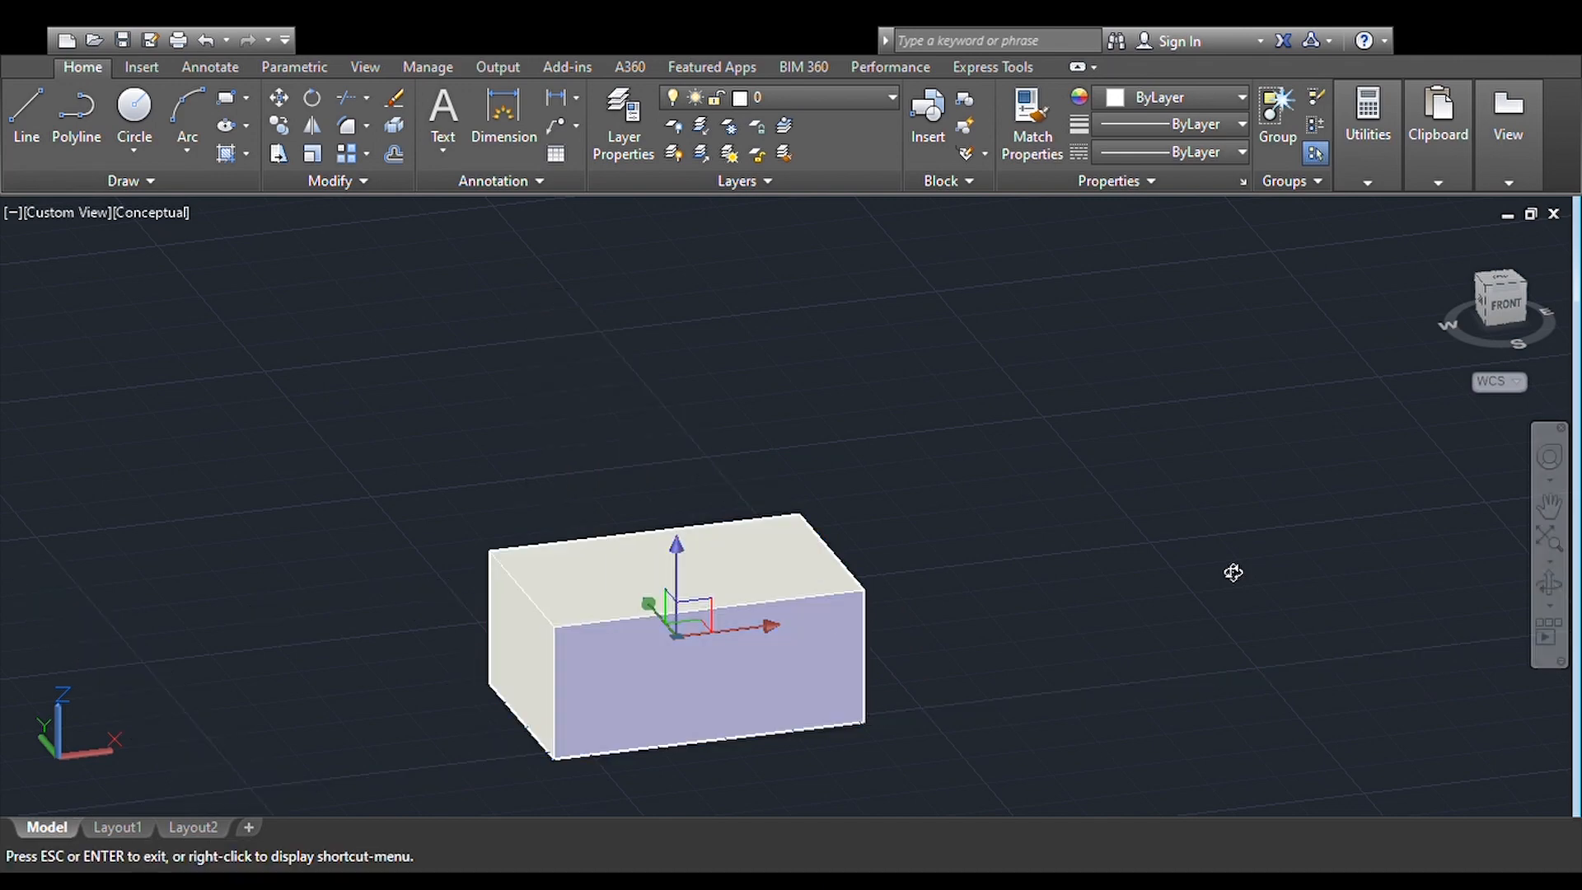
left_click_drag(837, 615, 1117, 608)
key("Escape")
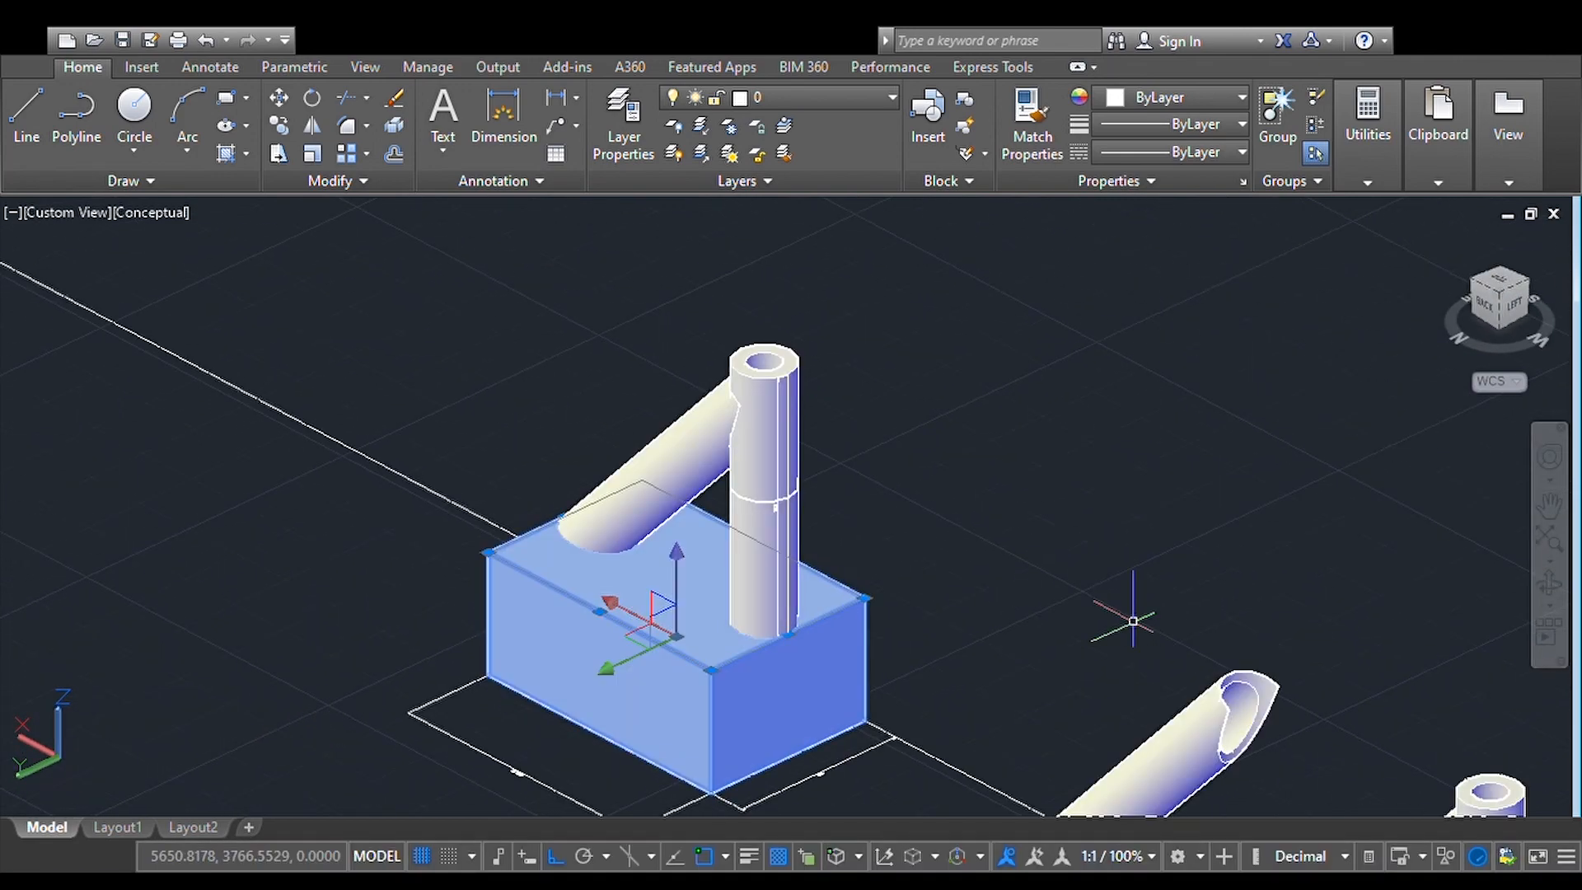
Step: Inspect the block's base dimension and the two circular tube-profile sketches beside it
left_click(1563, 519)
left_click_drag(1053, 576, 1002, 322)
key("Escape")
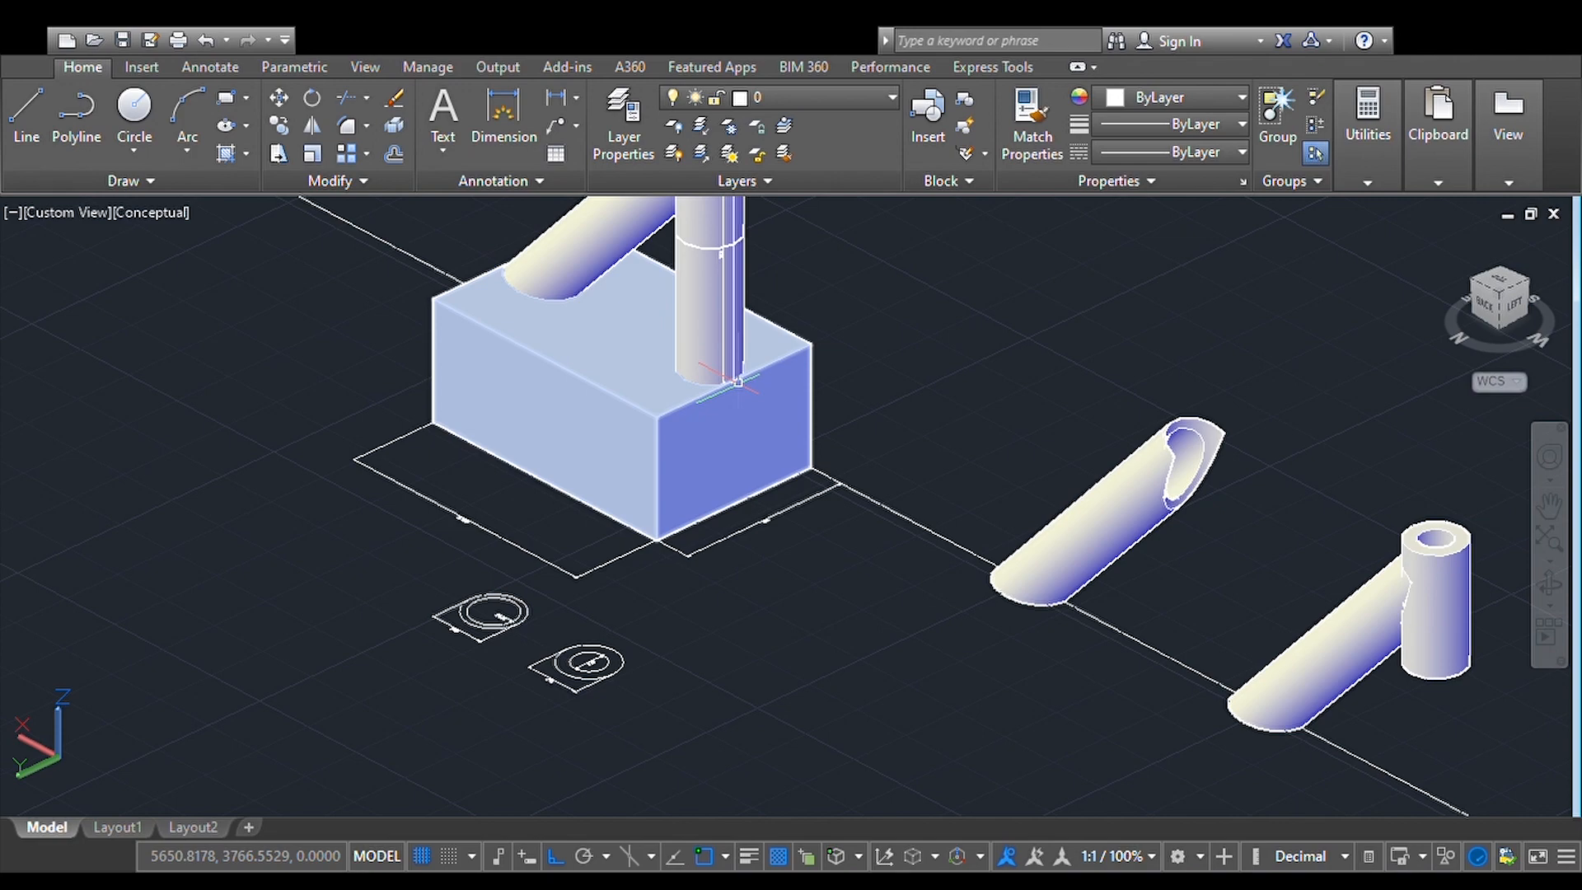
scroll(437, 543, "up", 8)
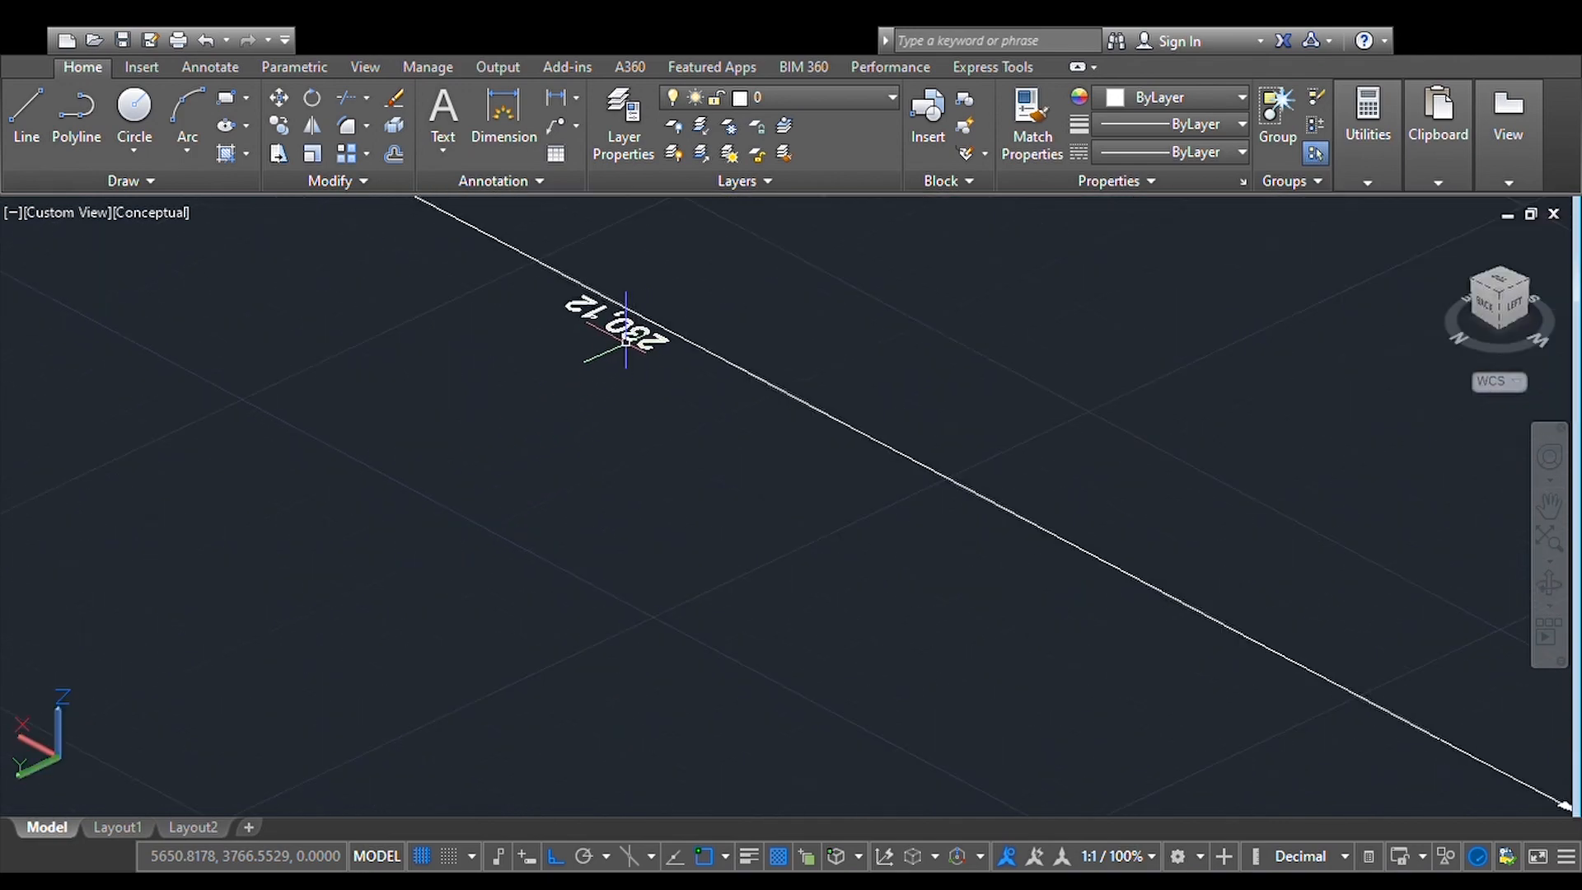
scroll(767, 334, "down", 5)
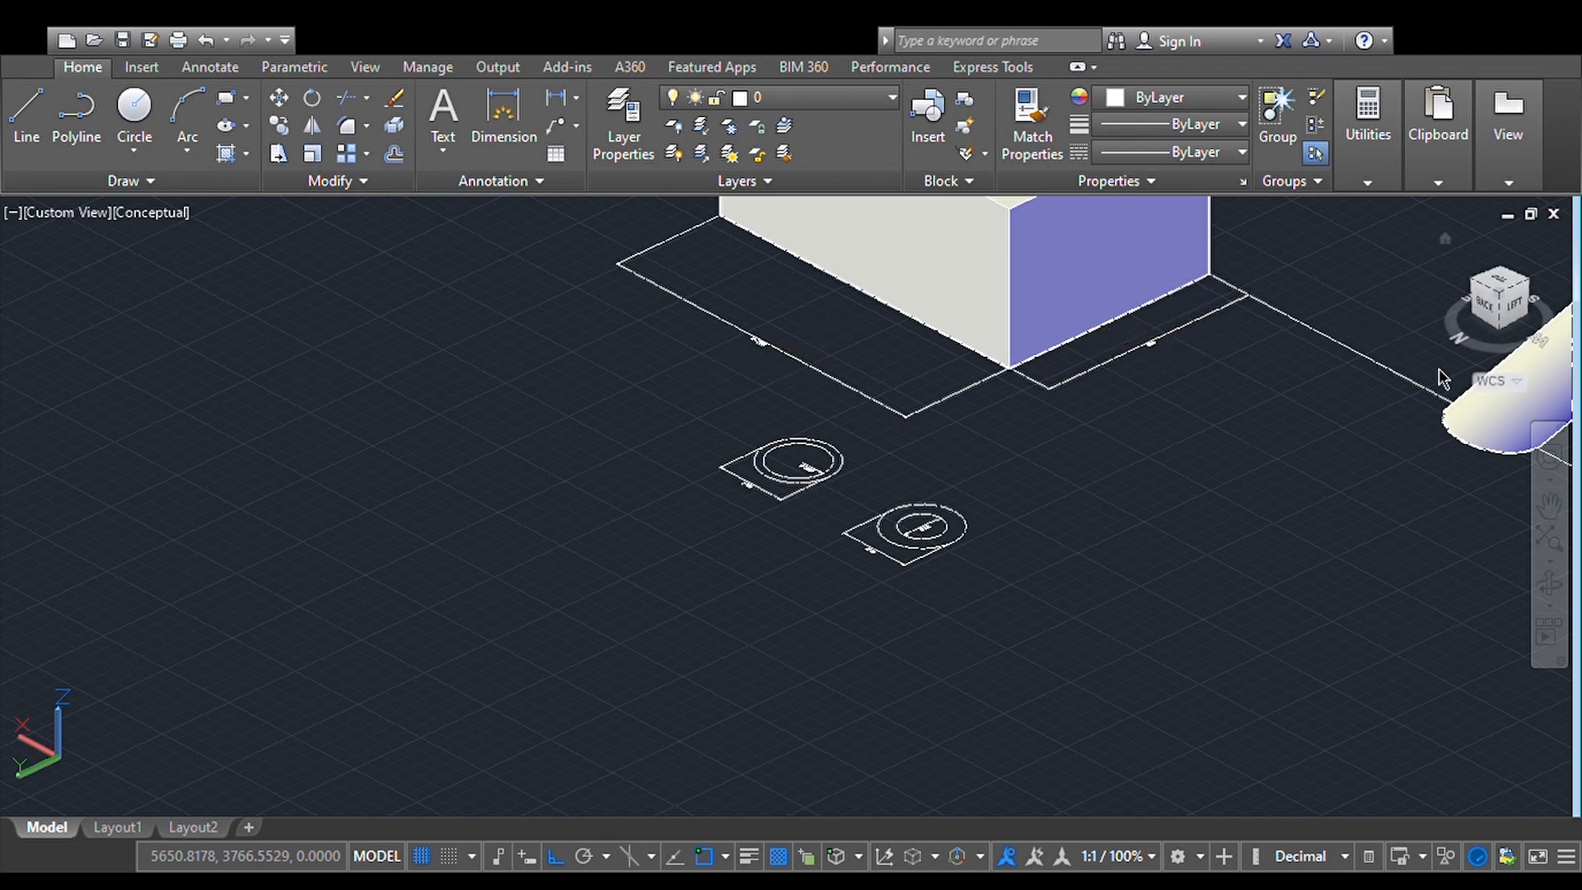
Step: Examine the complete block, vertical tubes and angled tube from the back to study how the tubes meet
left_click(1551, 509)
left_click_drag(1195, 383, 1176, 709)
left_click_drag(1211, 591, 1017, 734)
key("Escape")
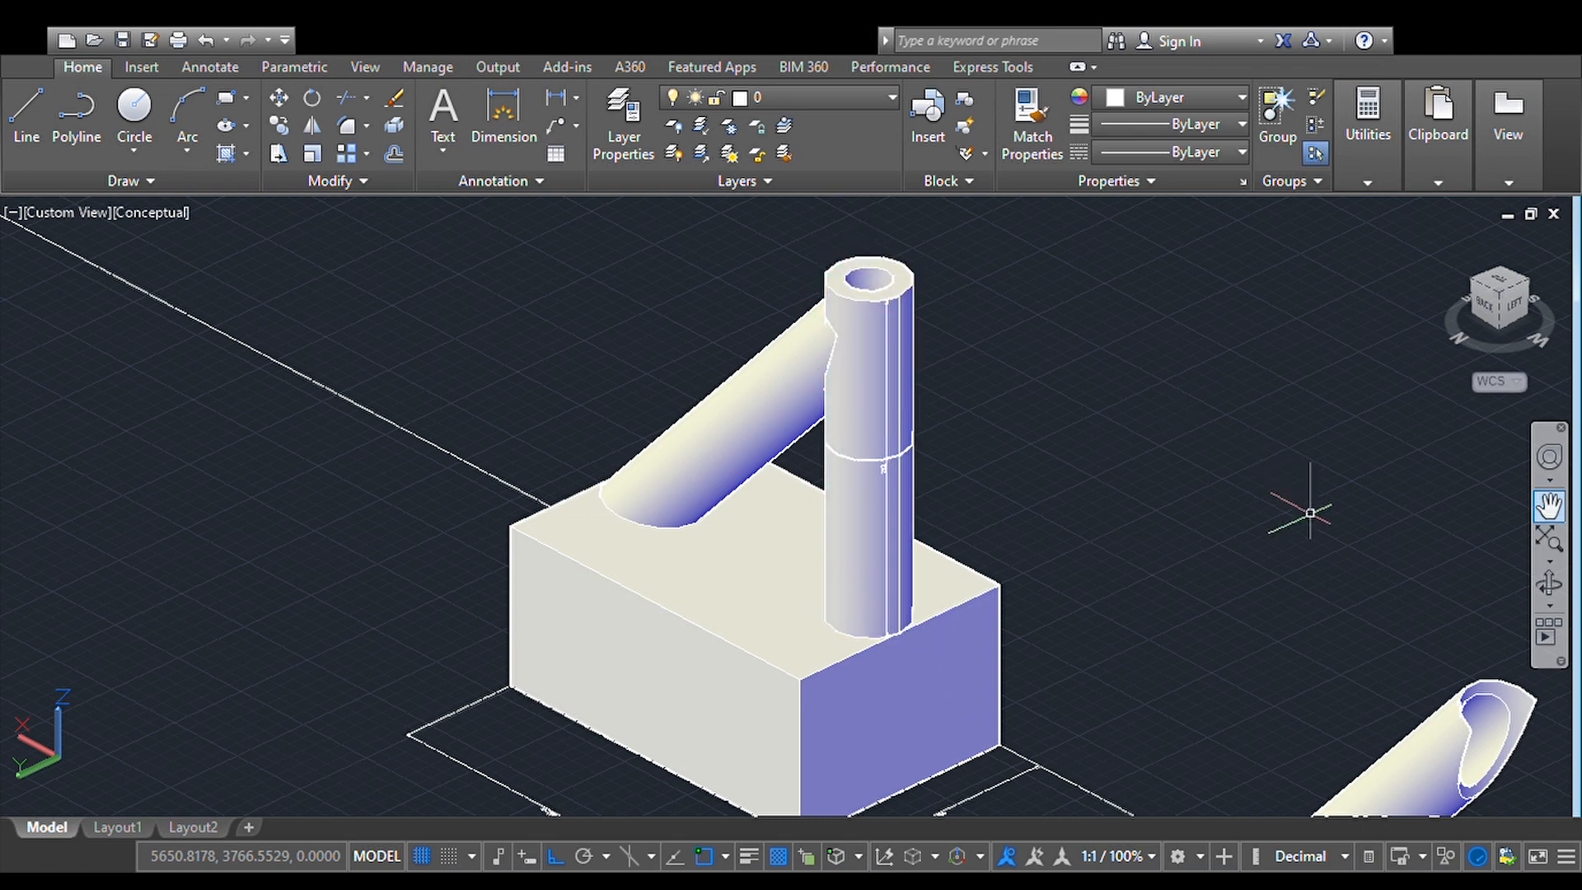
left_click(1549, 506)
key("Escape")
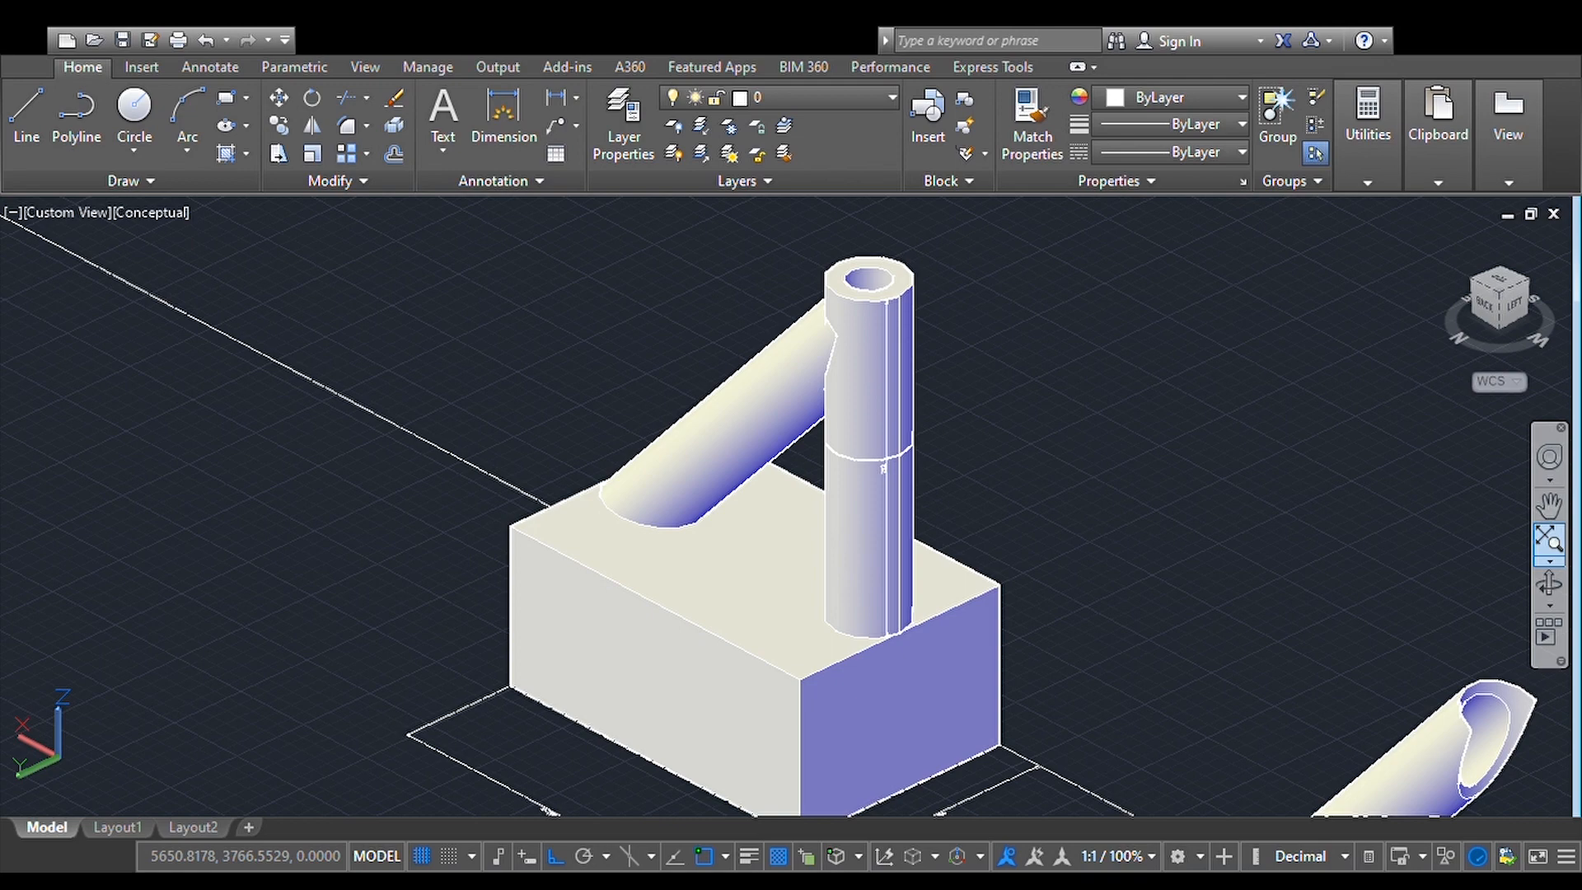
left_click(1549, 583)
left_click_drag(975, 505, 1108, 490)
key("Escape")
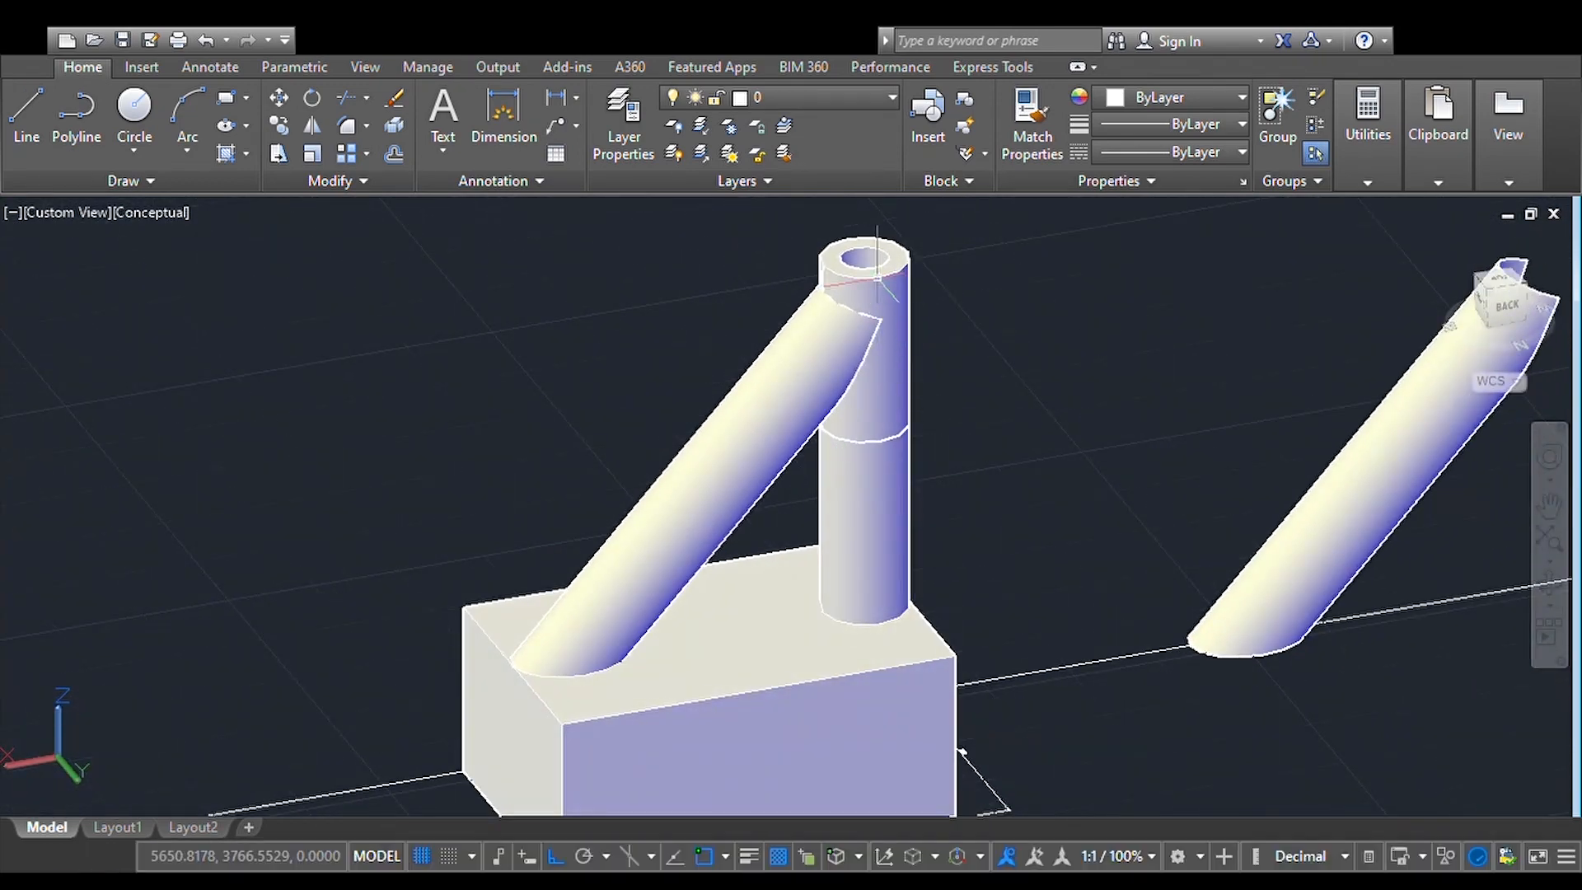
Step: Highlight the upper and lower vertical tube segments one after the other to distinguish the two solids
left_click(886, 405)
key("Escape")
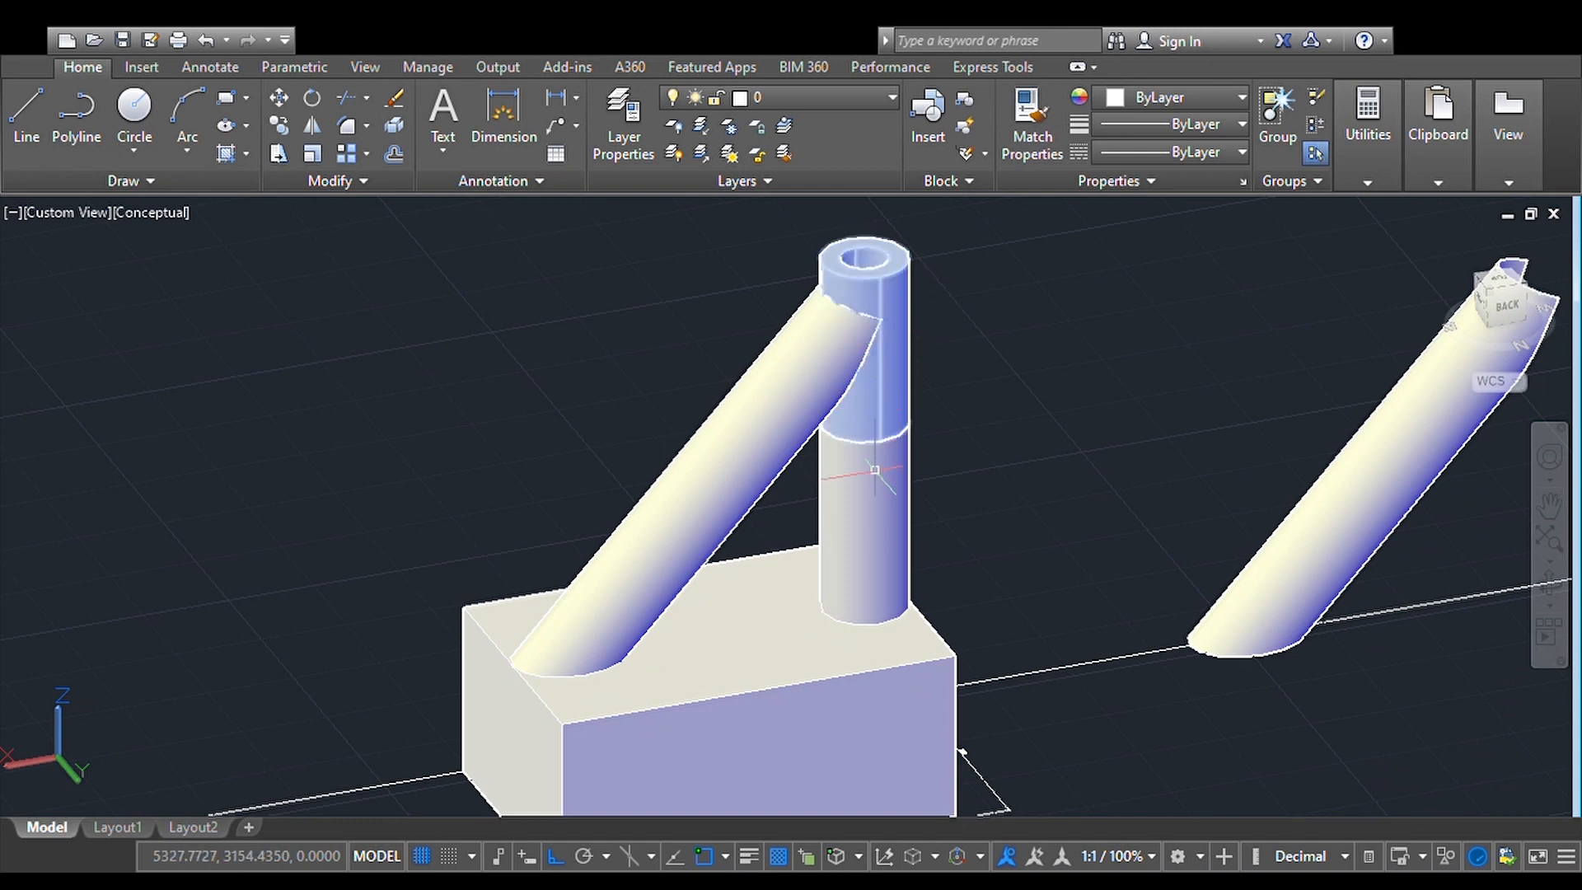
left_click(875, 512)
key("Escape")
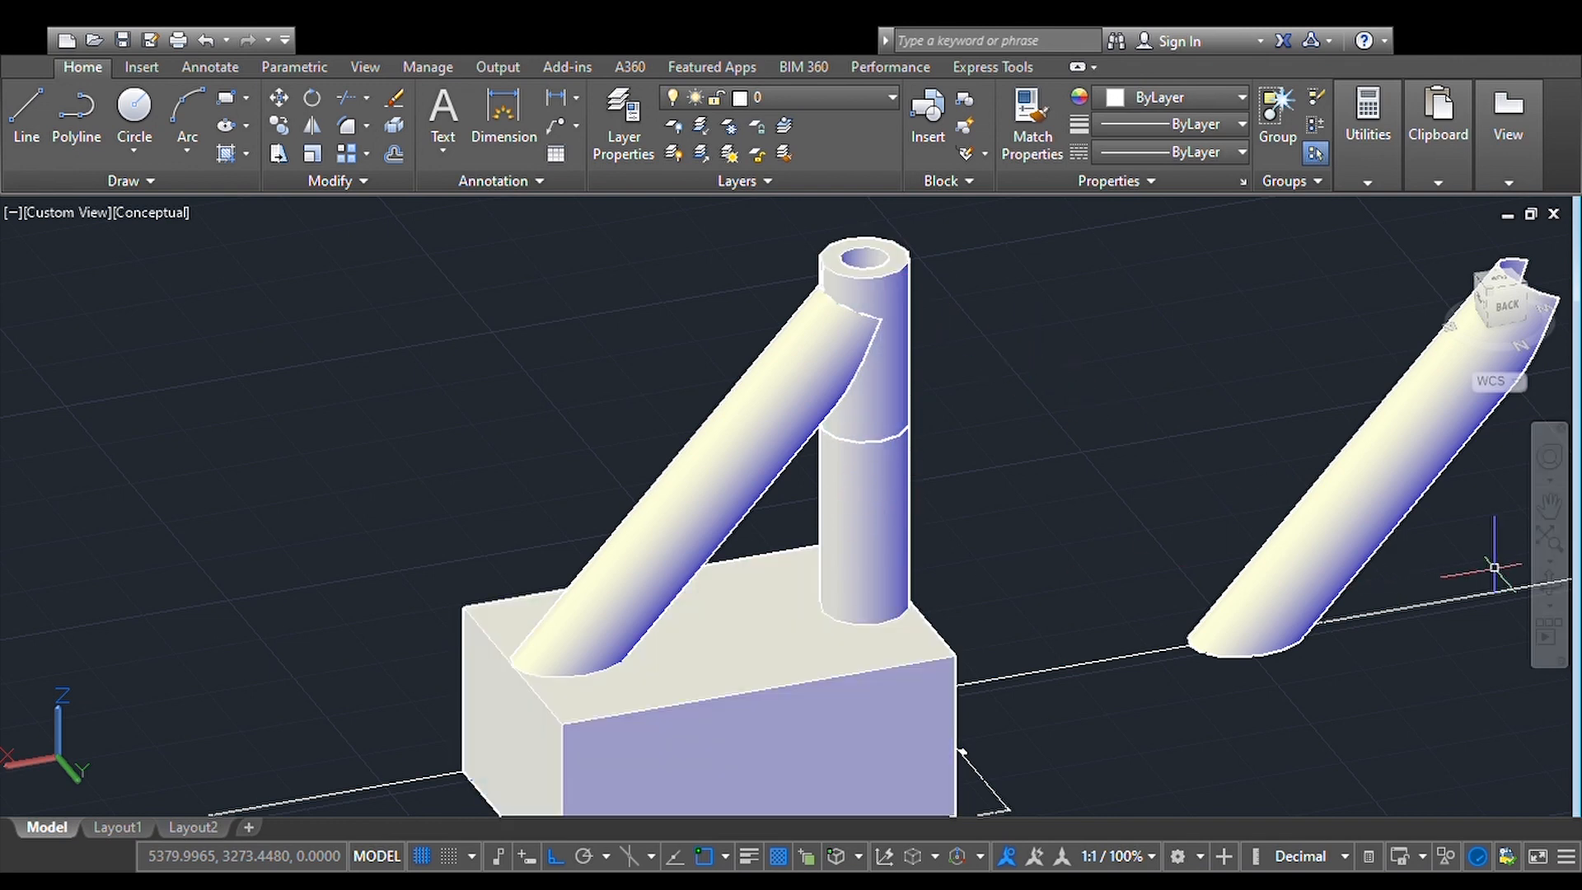
Step: Inspect the vertical tube's height dimension up close and highlight the angled tube resting on the block
left_click(1553, 590)
left_click_drag(1144, 540, 881, 534)
scroll(881, 534, "up", 4)
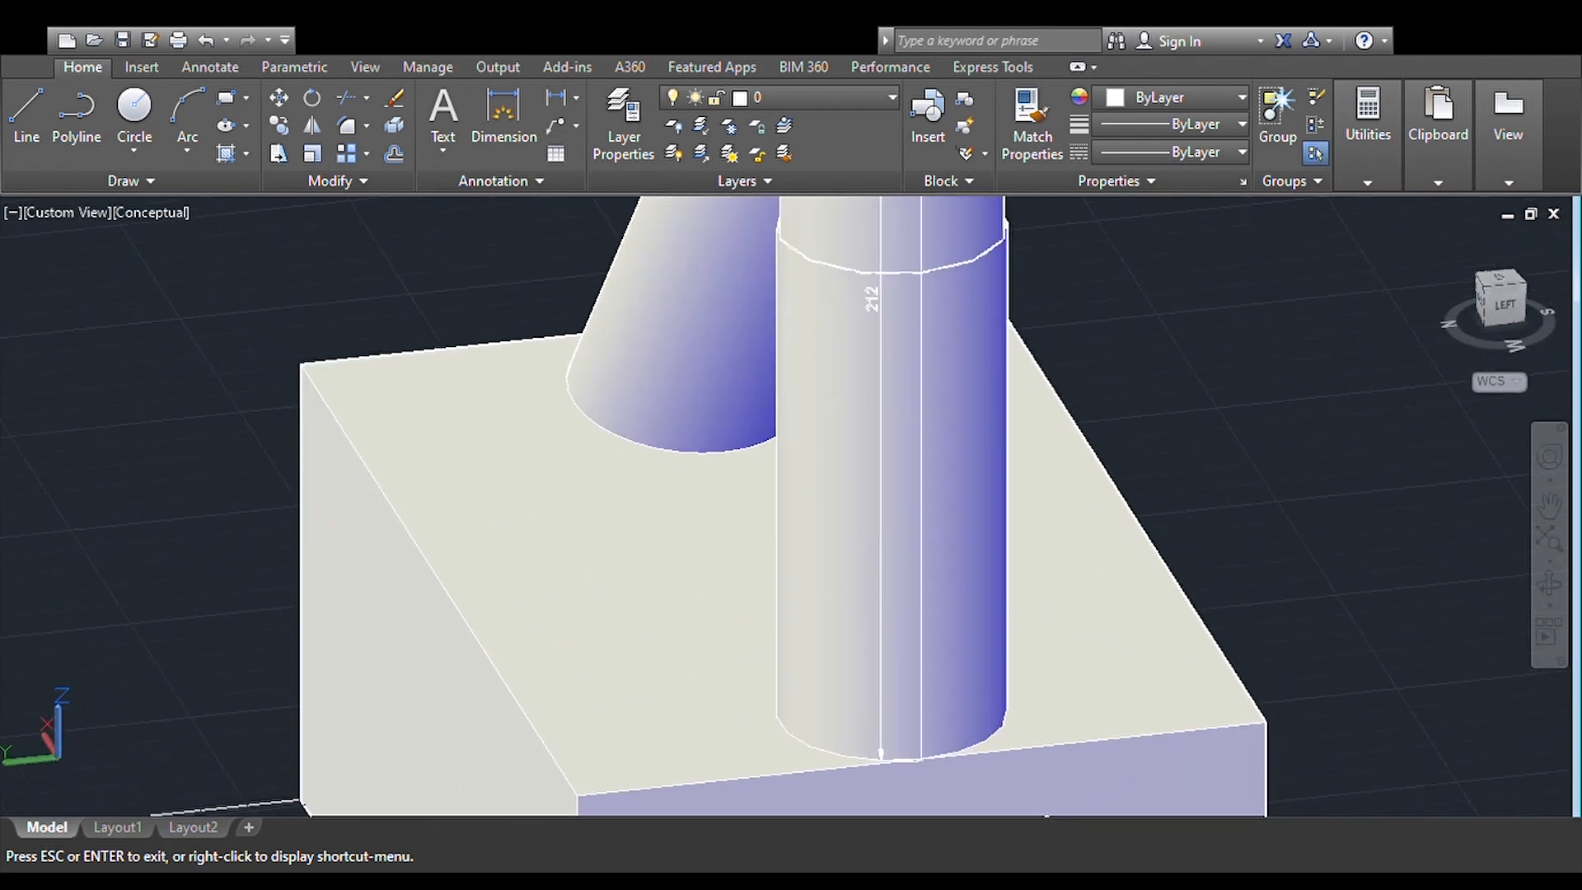
left_click_drag(953, 565, 1079, 584)
scroll(907, 471, "down", 5)
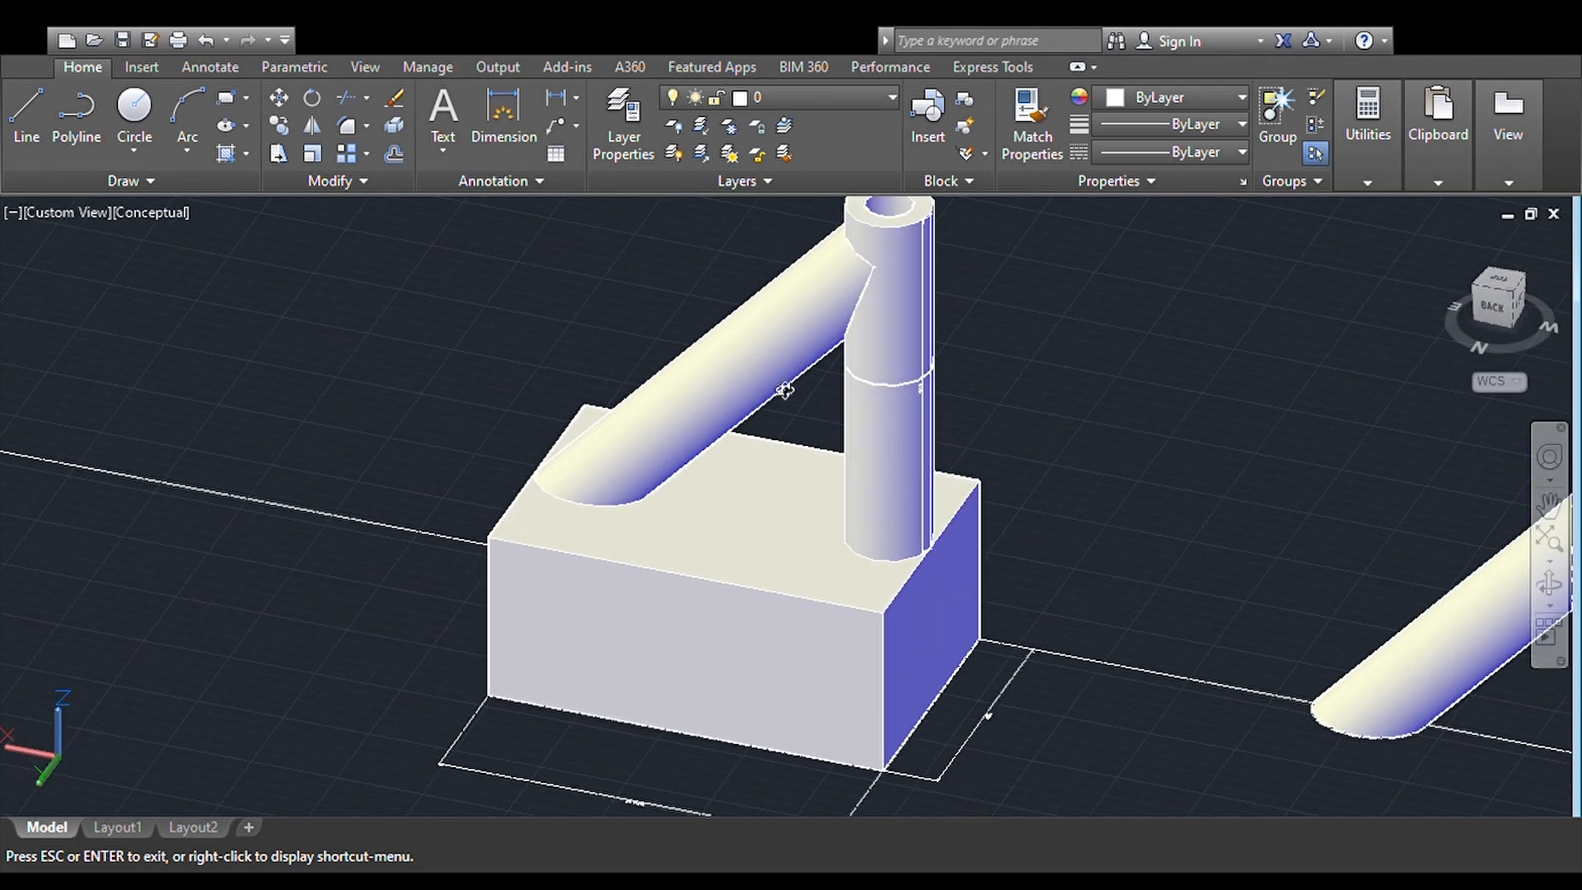
key("Escape")
left_click(765, 356)
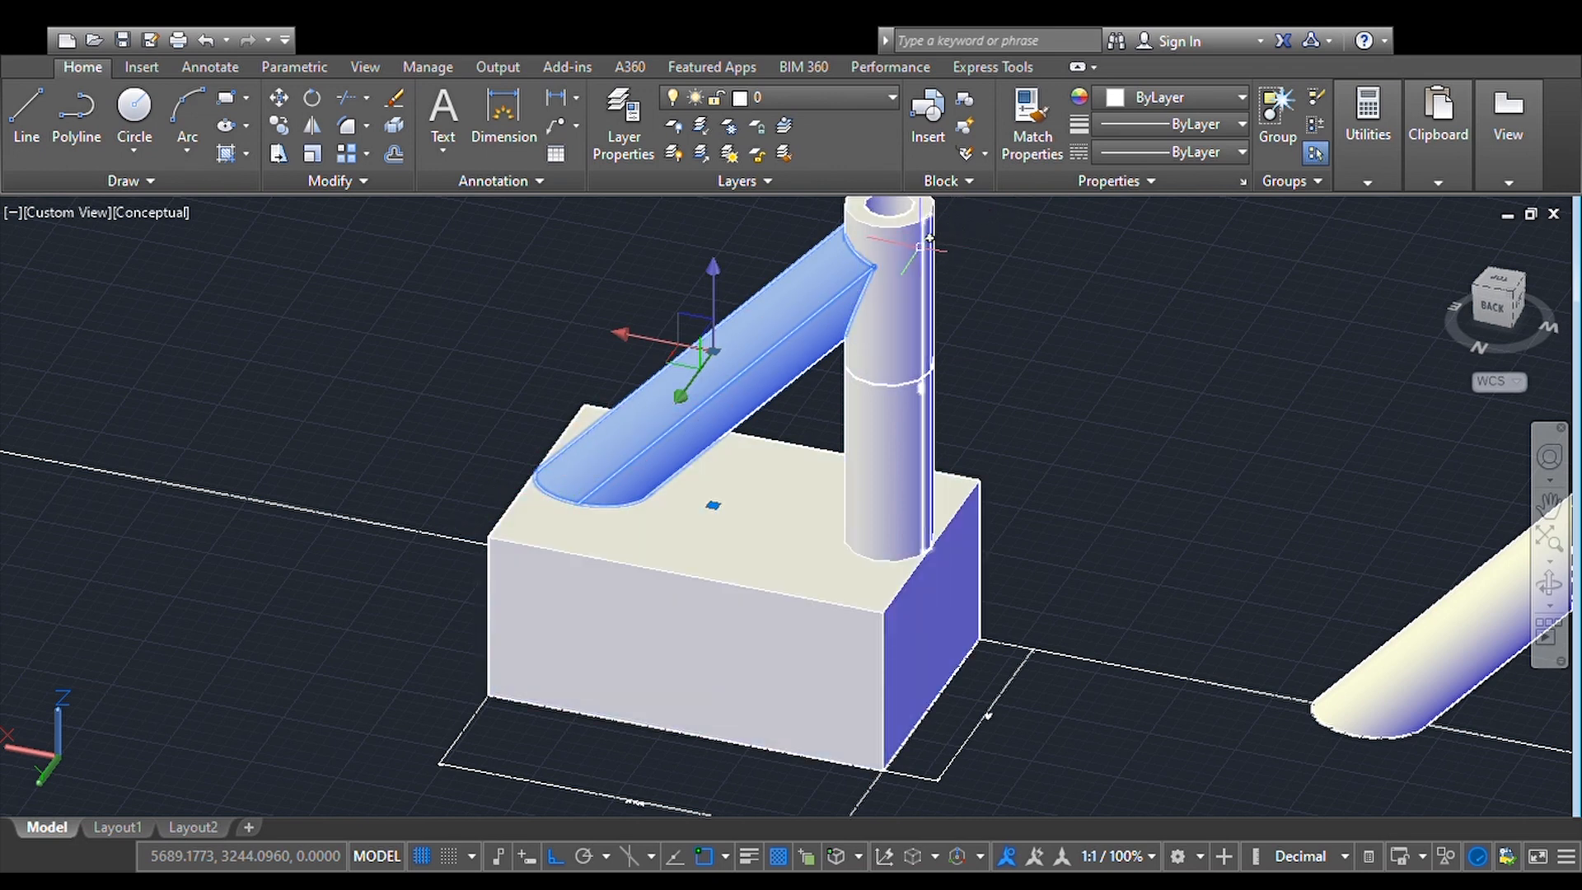
key("Escape")
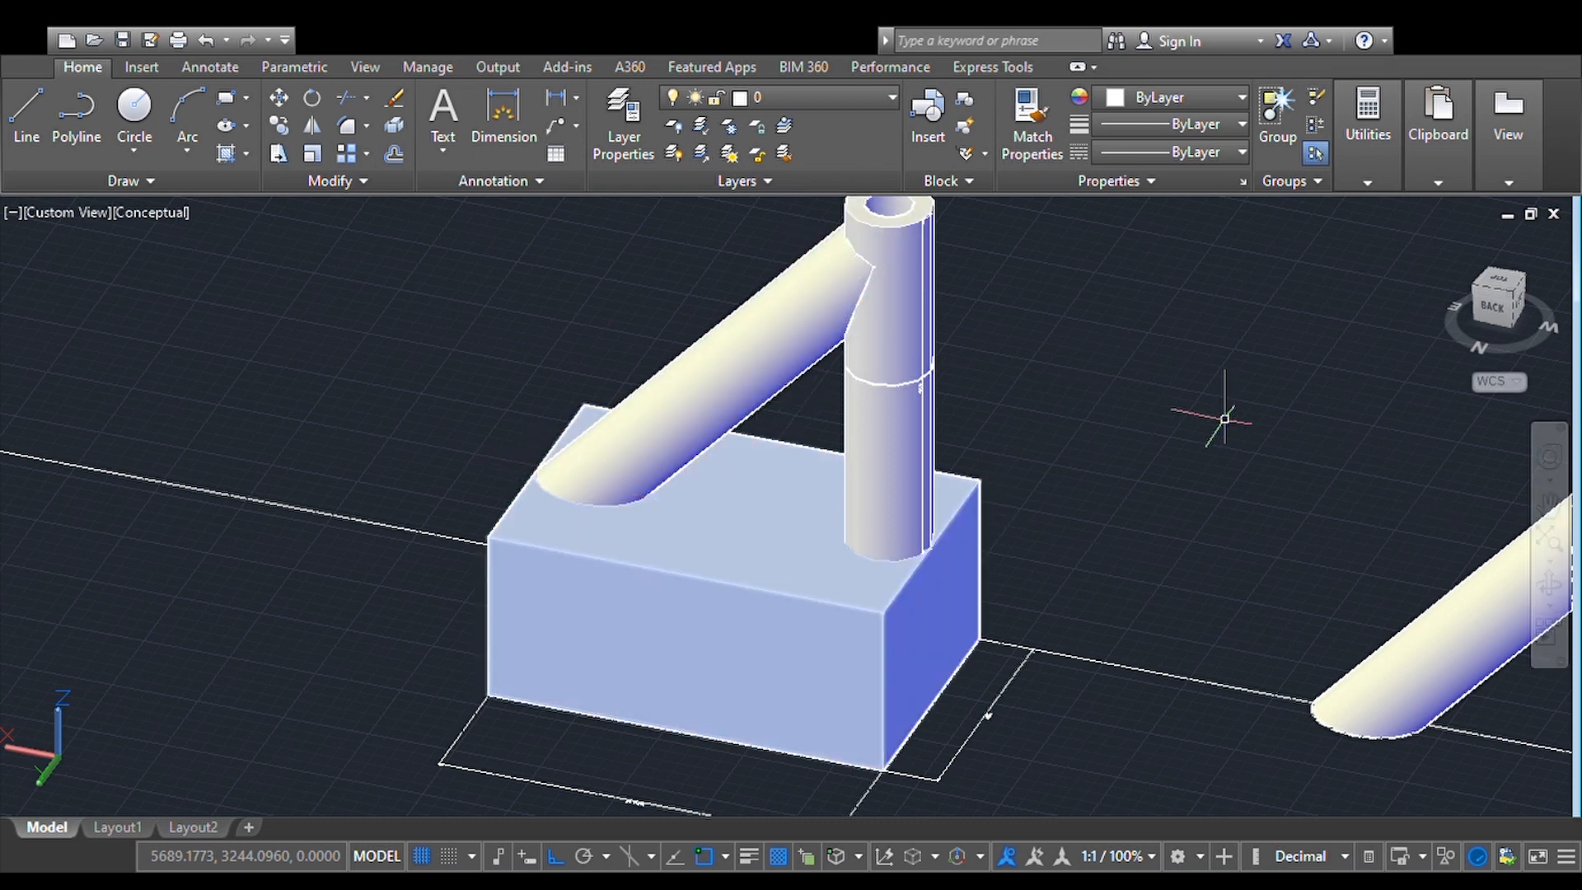
Step: Locate the circular profile sketches and the empty drawing area beside the block
left_click(1552, 510)
left_click_drag(901, 604, 1194, 293)
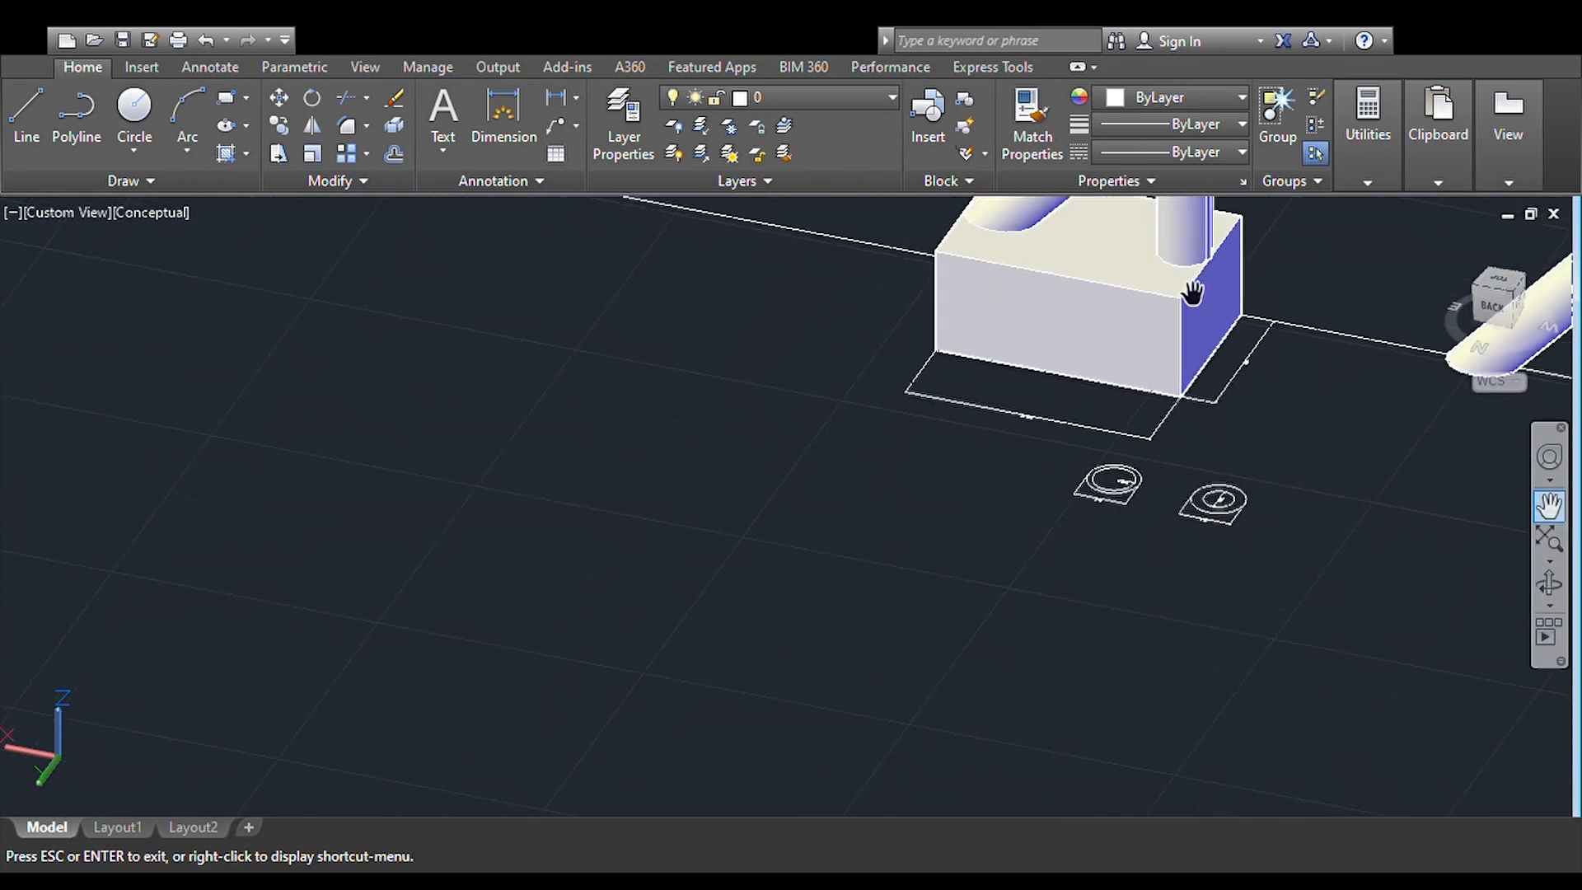
left_click_drag(1035, 583, 975, 529)
key("Escape")
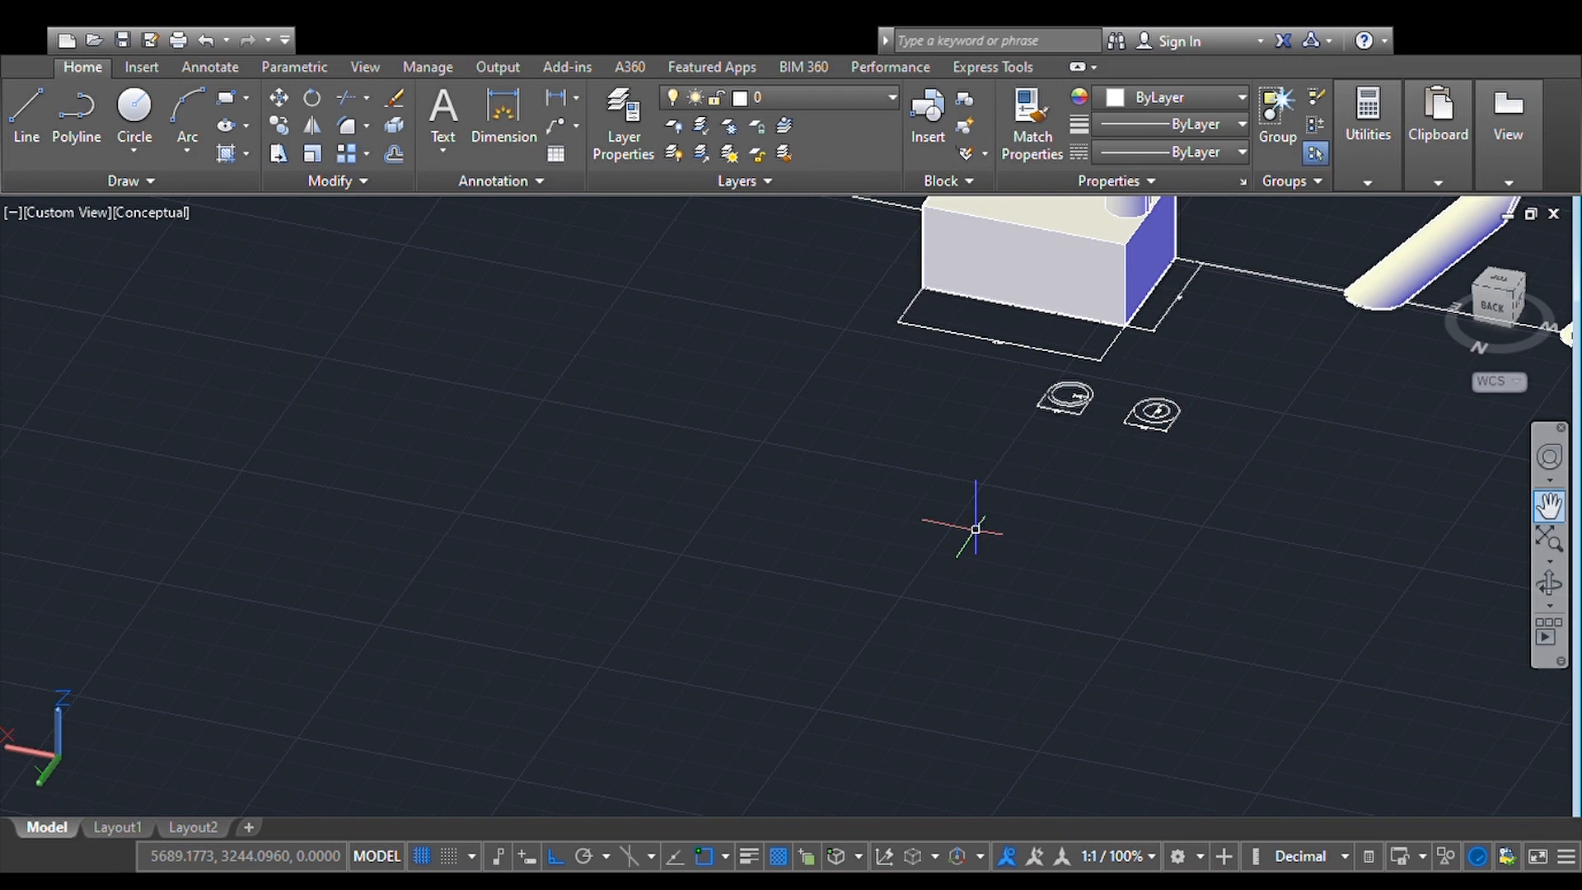
scroll(954, 352, "up", 2)
scroll(953, 352, "up", 3)
scroll(1224, 318, "down", 4)
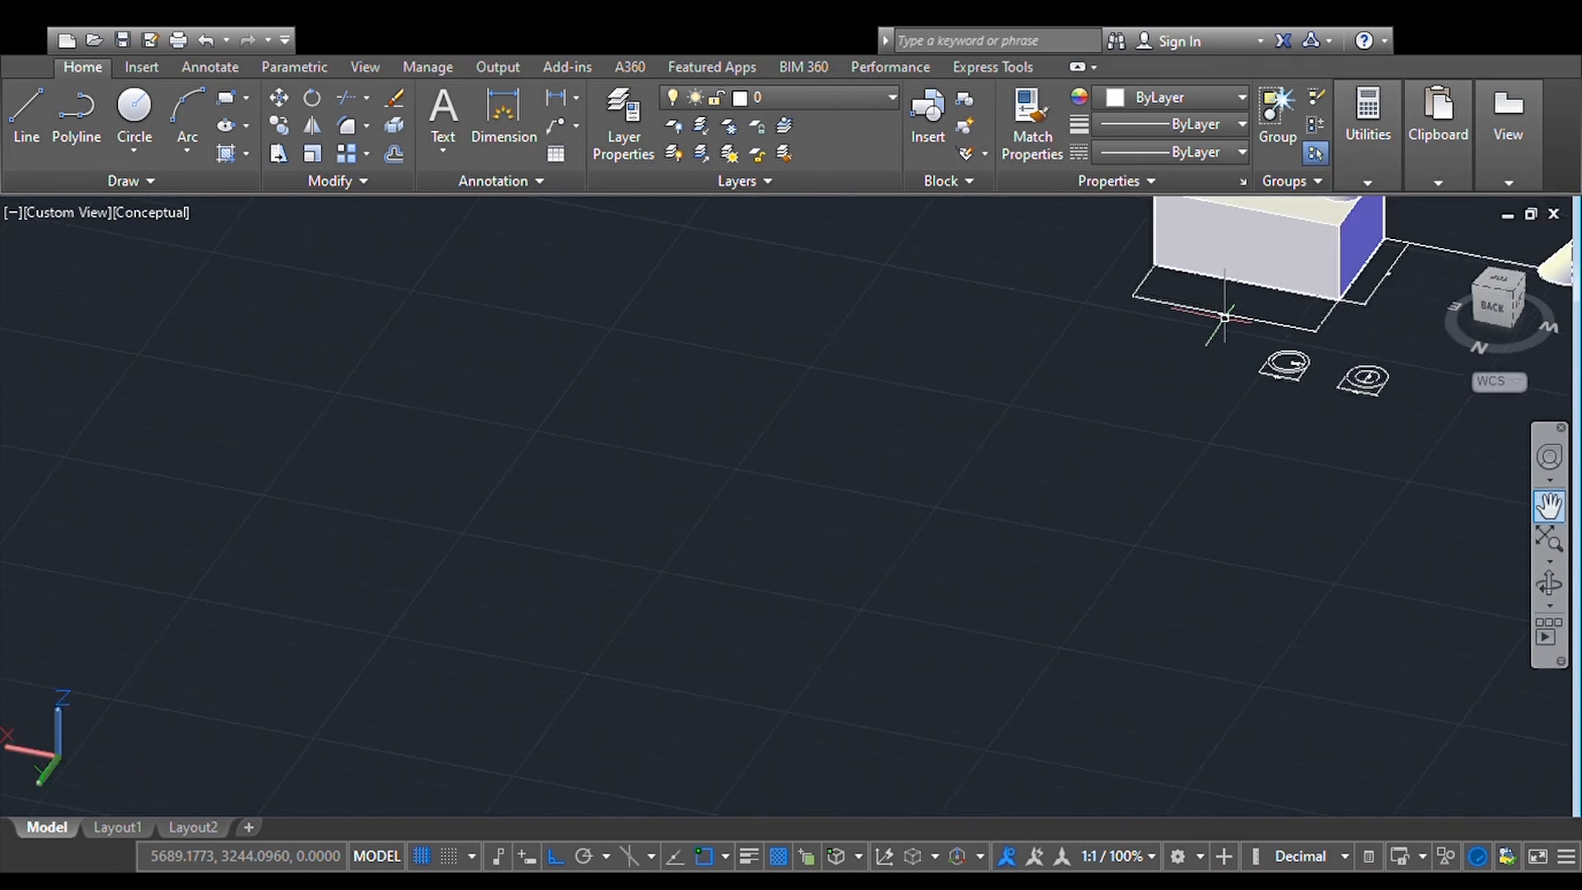
scroll(1225, 318, "down", 1)
Step: Draw a long, narrow rectangle on the ground plane beside the block, checking the block's base dimension for reference
left_click(1549, 504)
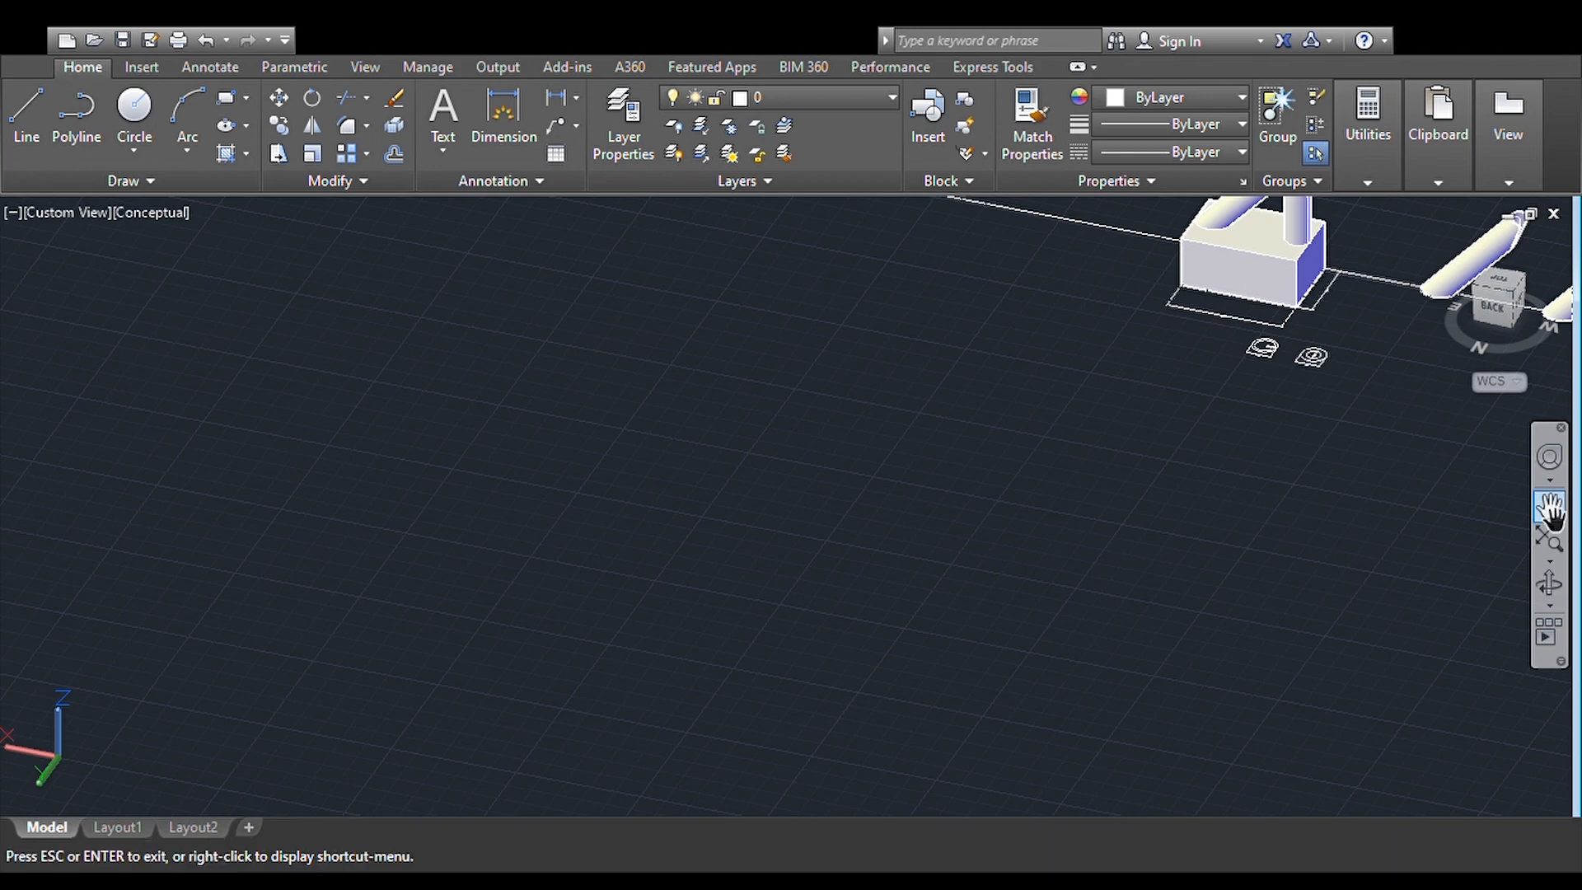
left_click_drag(1497, 512, 1141, 558)
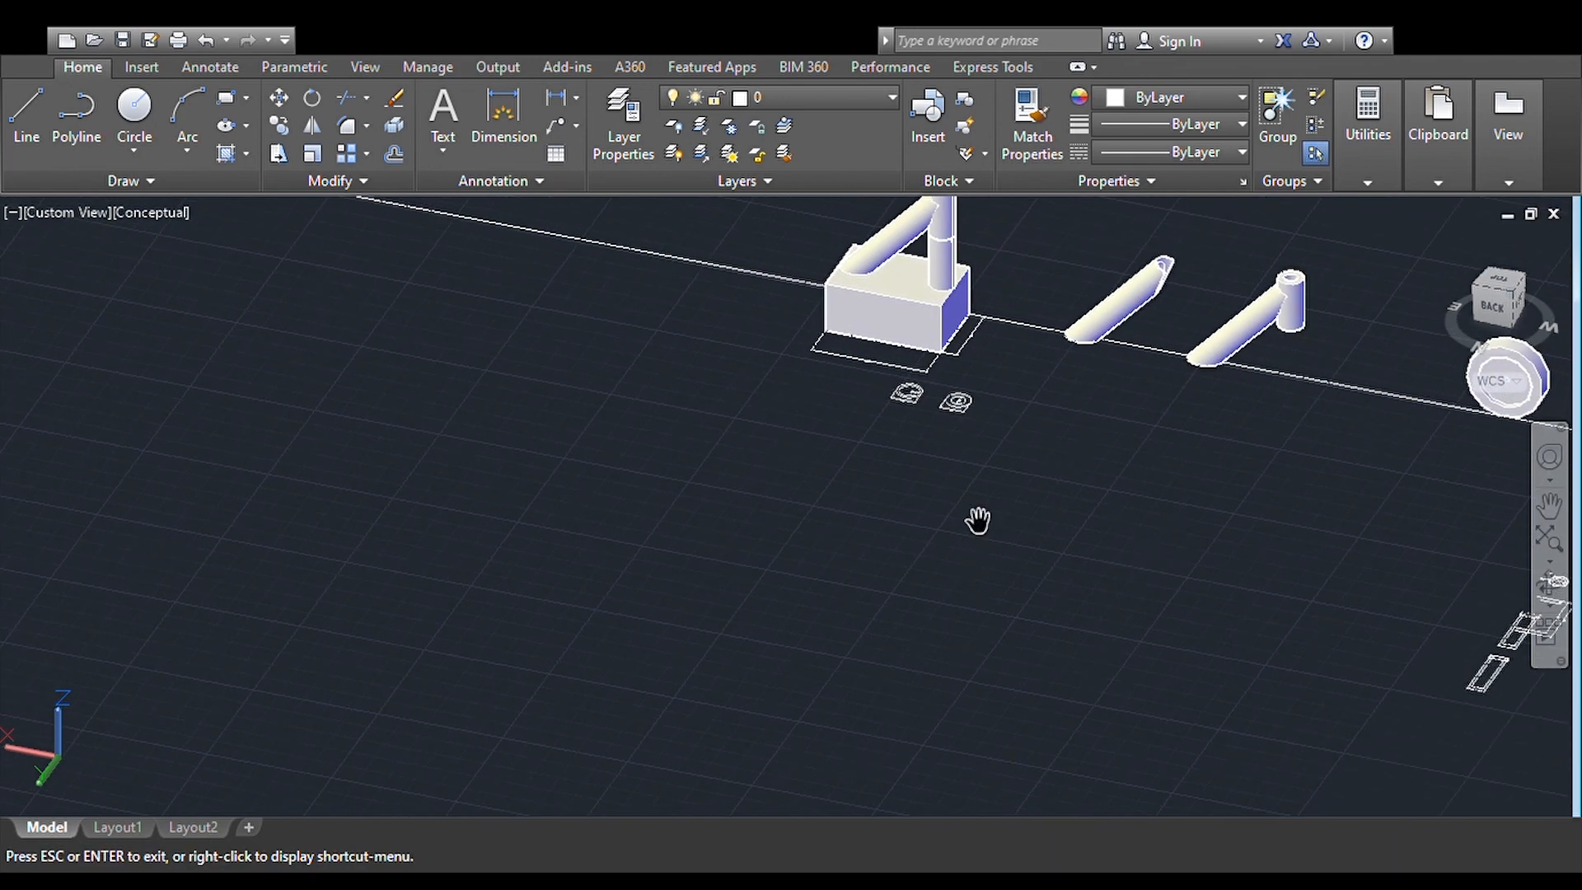
left_click_drag(978, 521, 1003, 592)
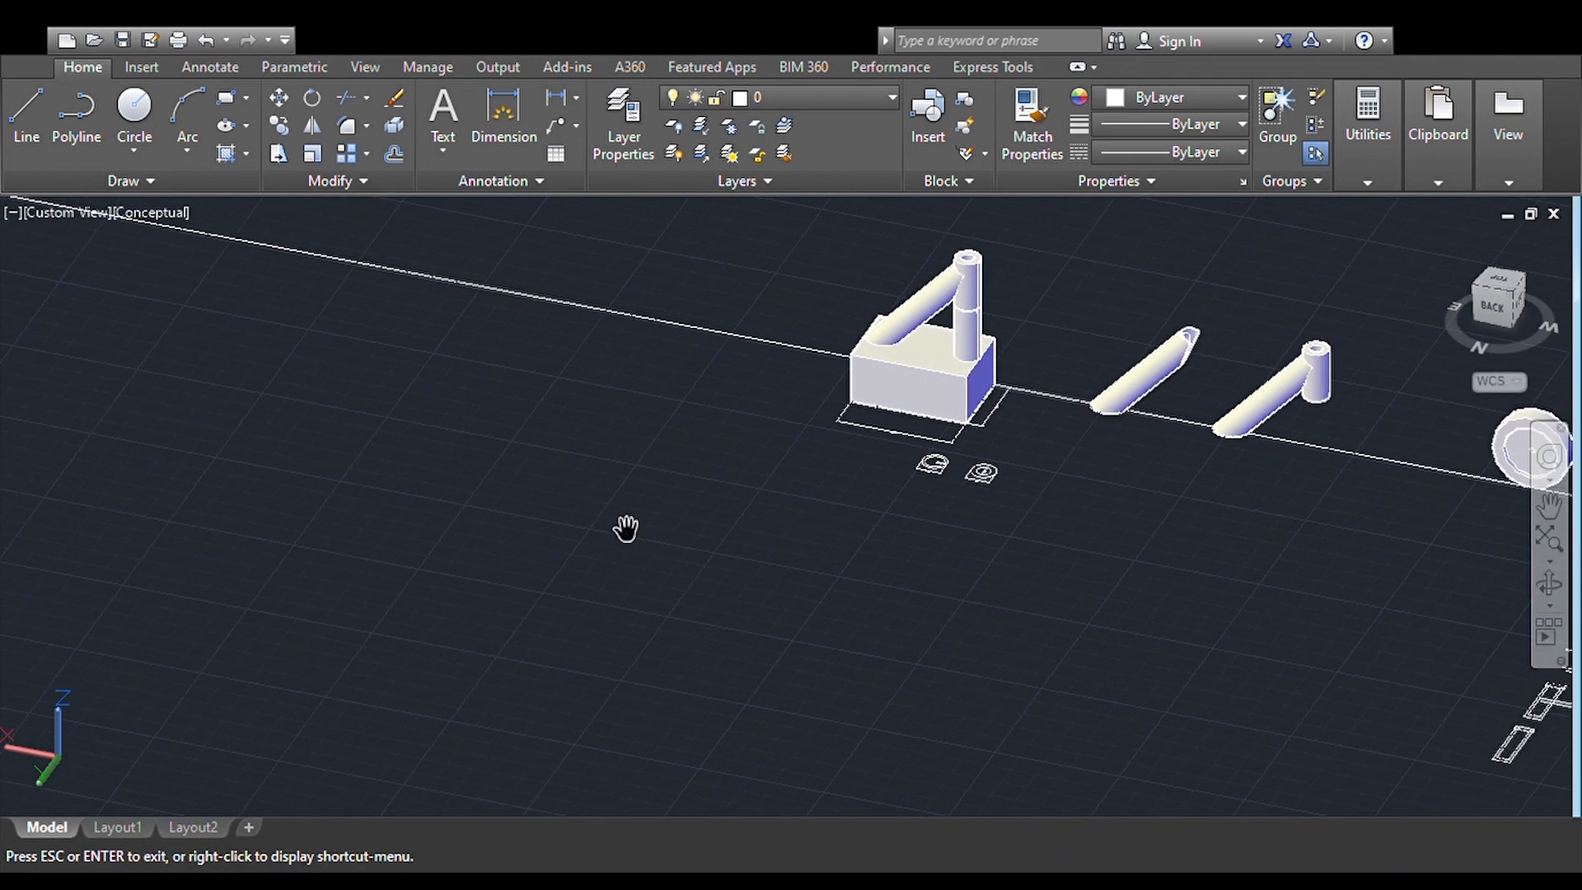
key("Escape")
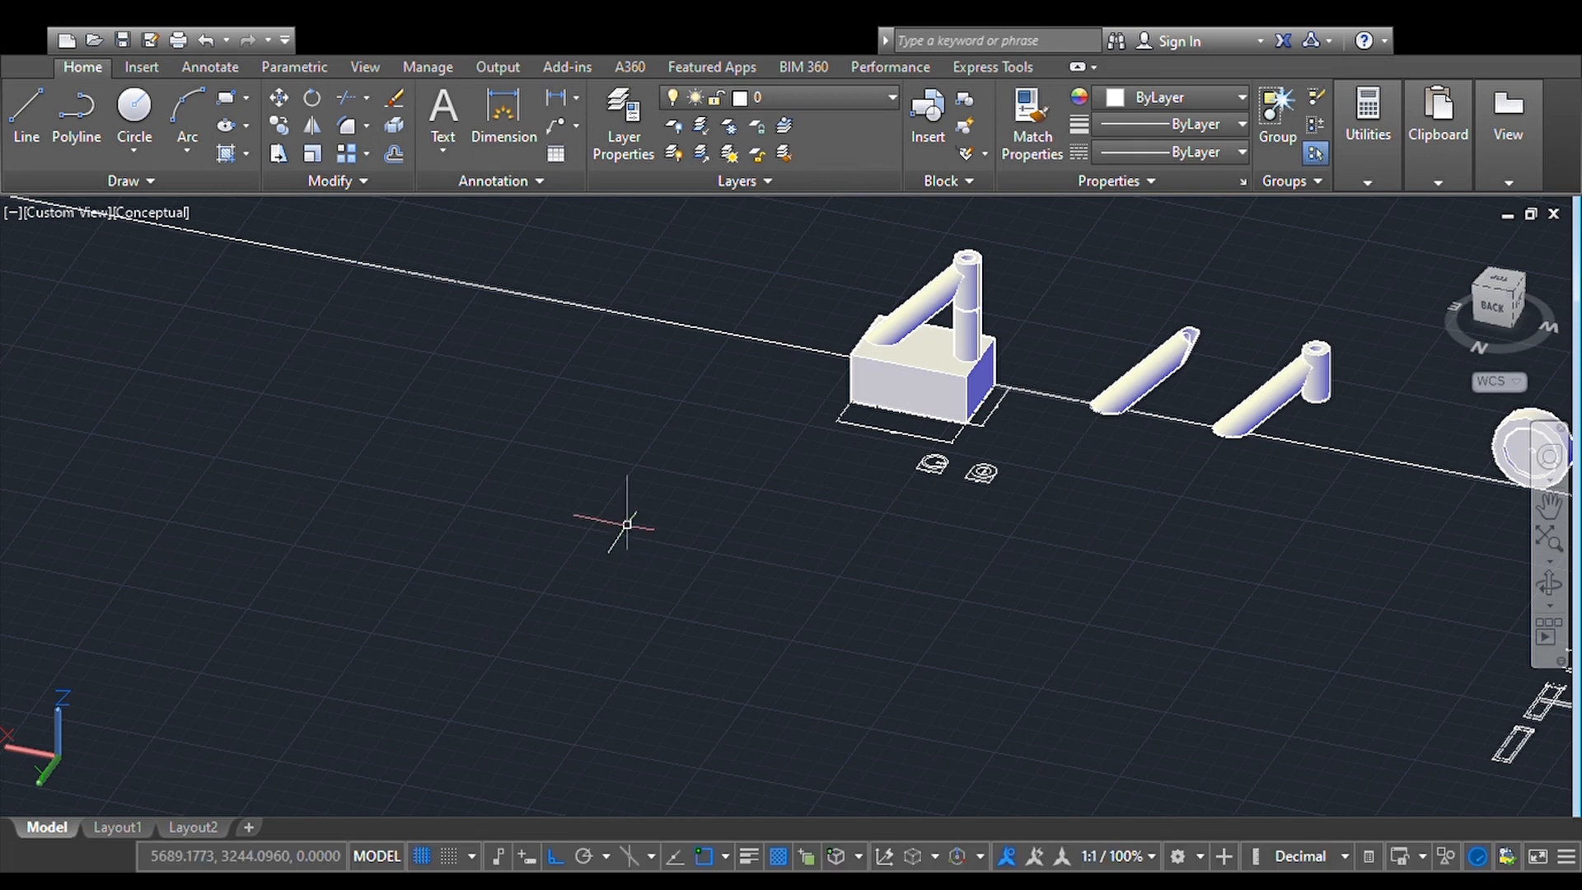
left_click(591, 450)
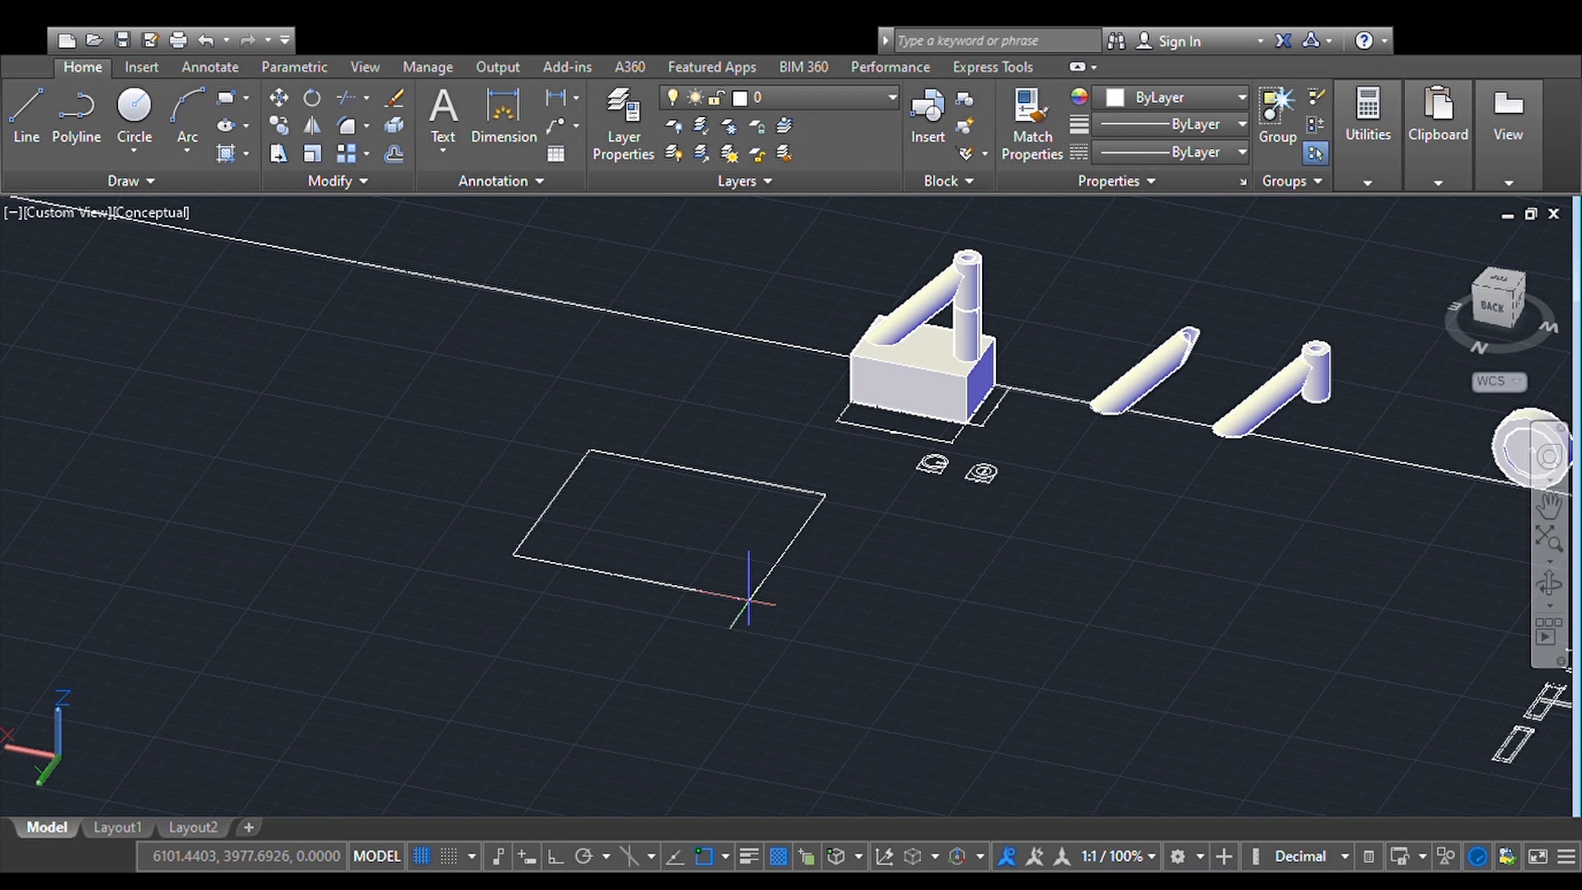
scroll(877, 490, "down", 6)
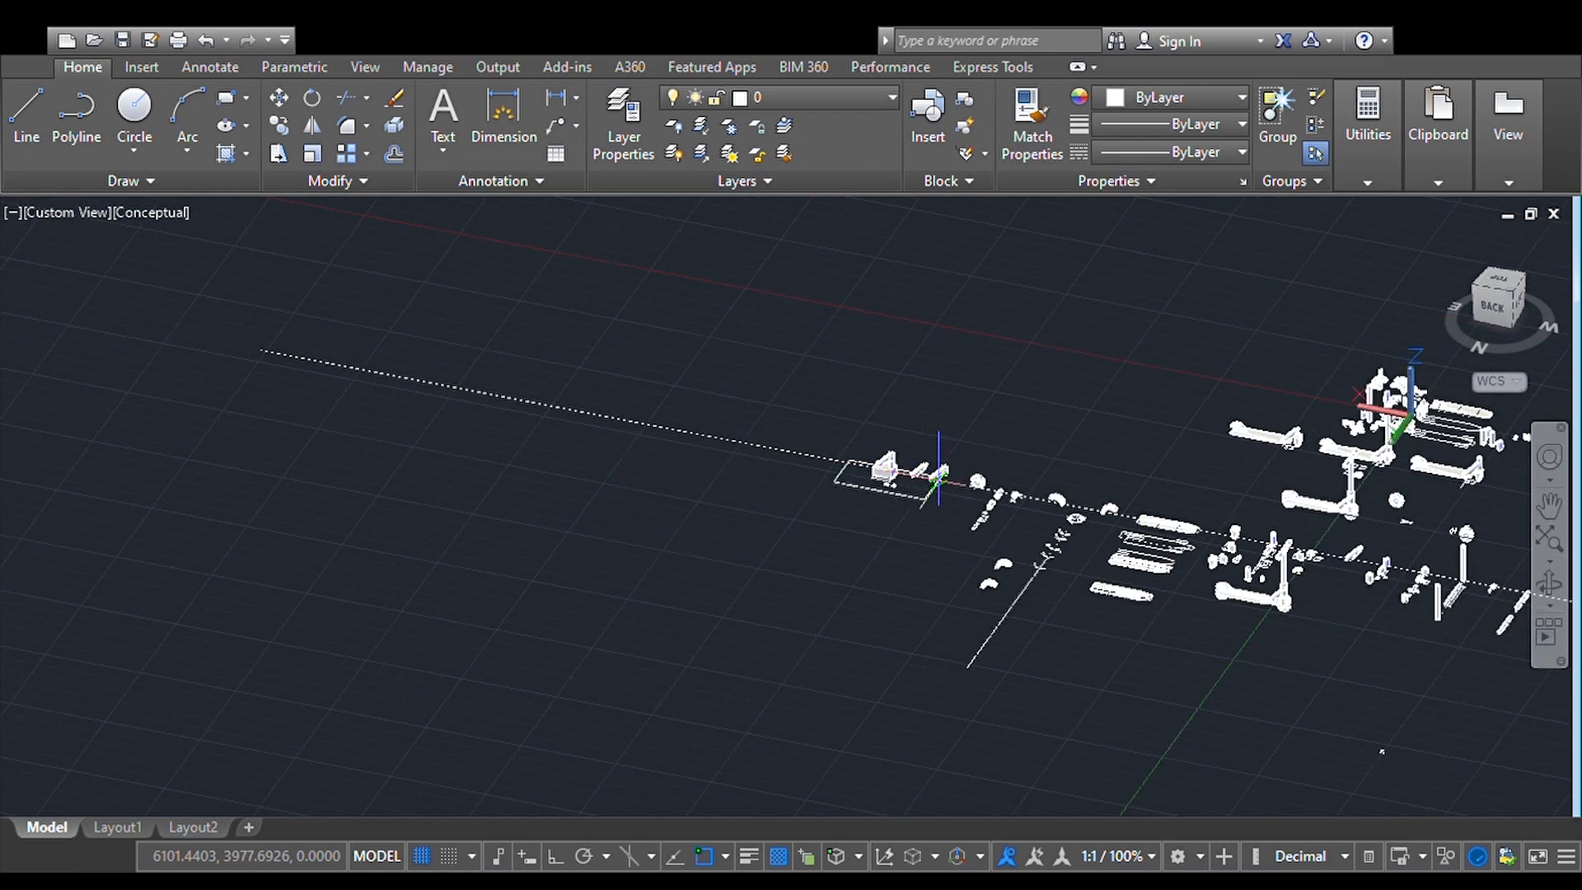
scroll(940, 479, "up", 8)
scroll(160, 507, "up", 9)
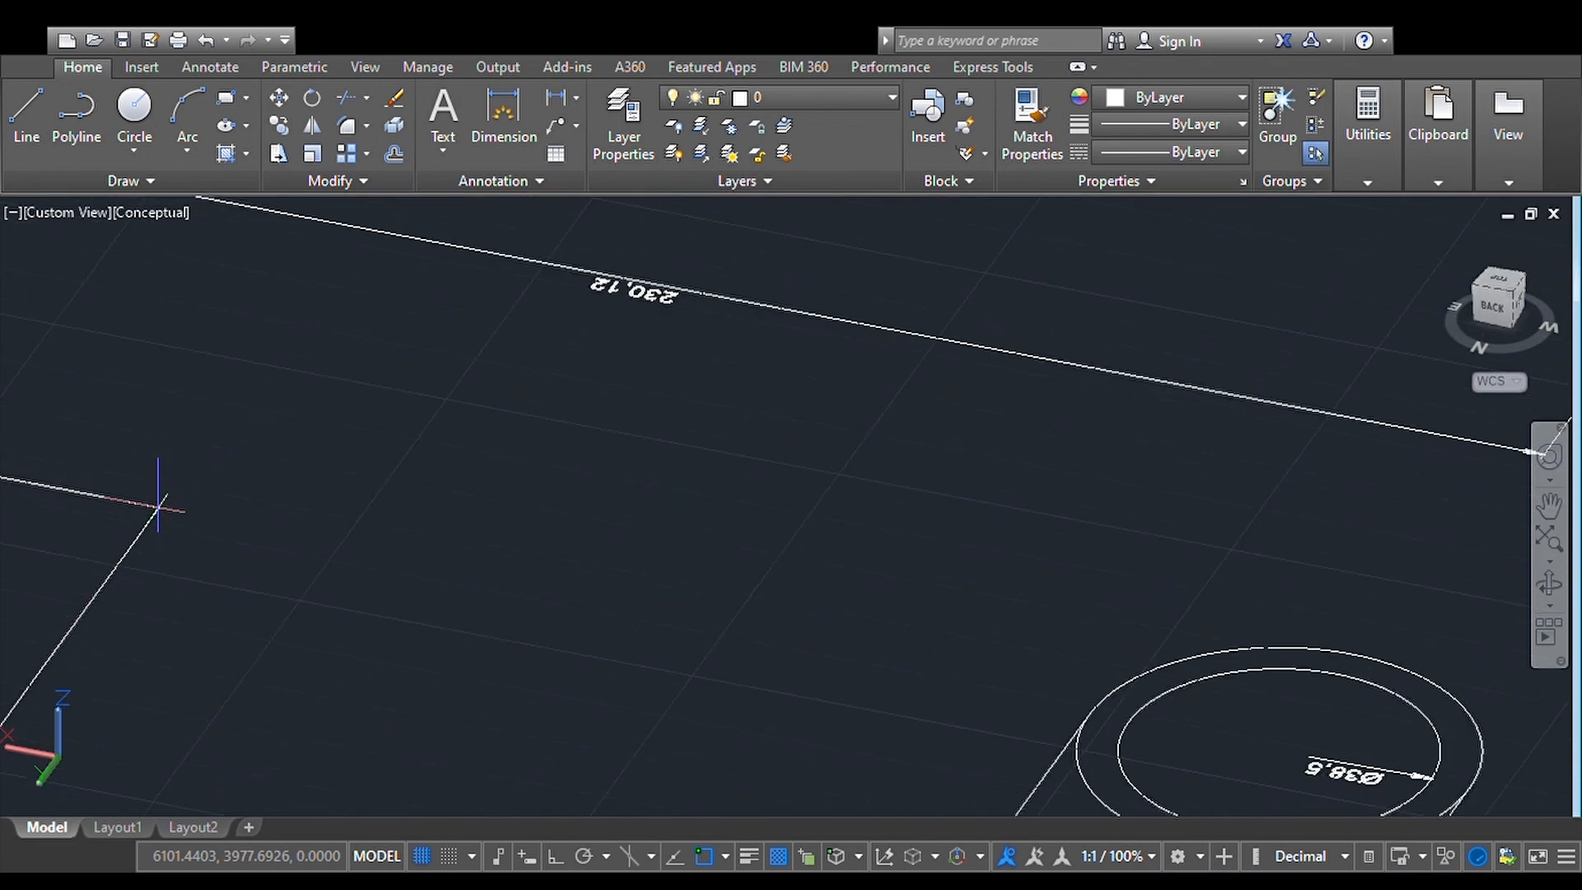
scroll(159, 507, "down", 8)
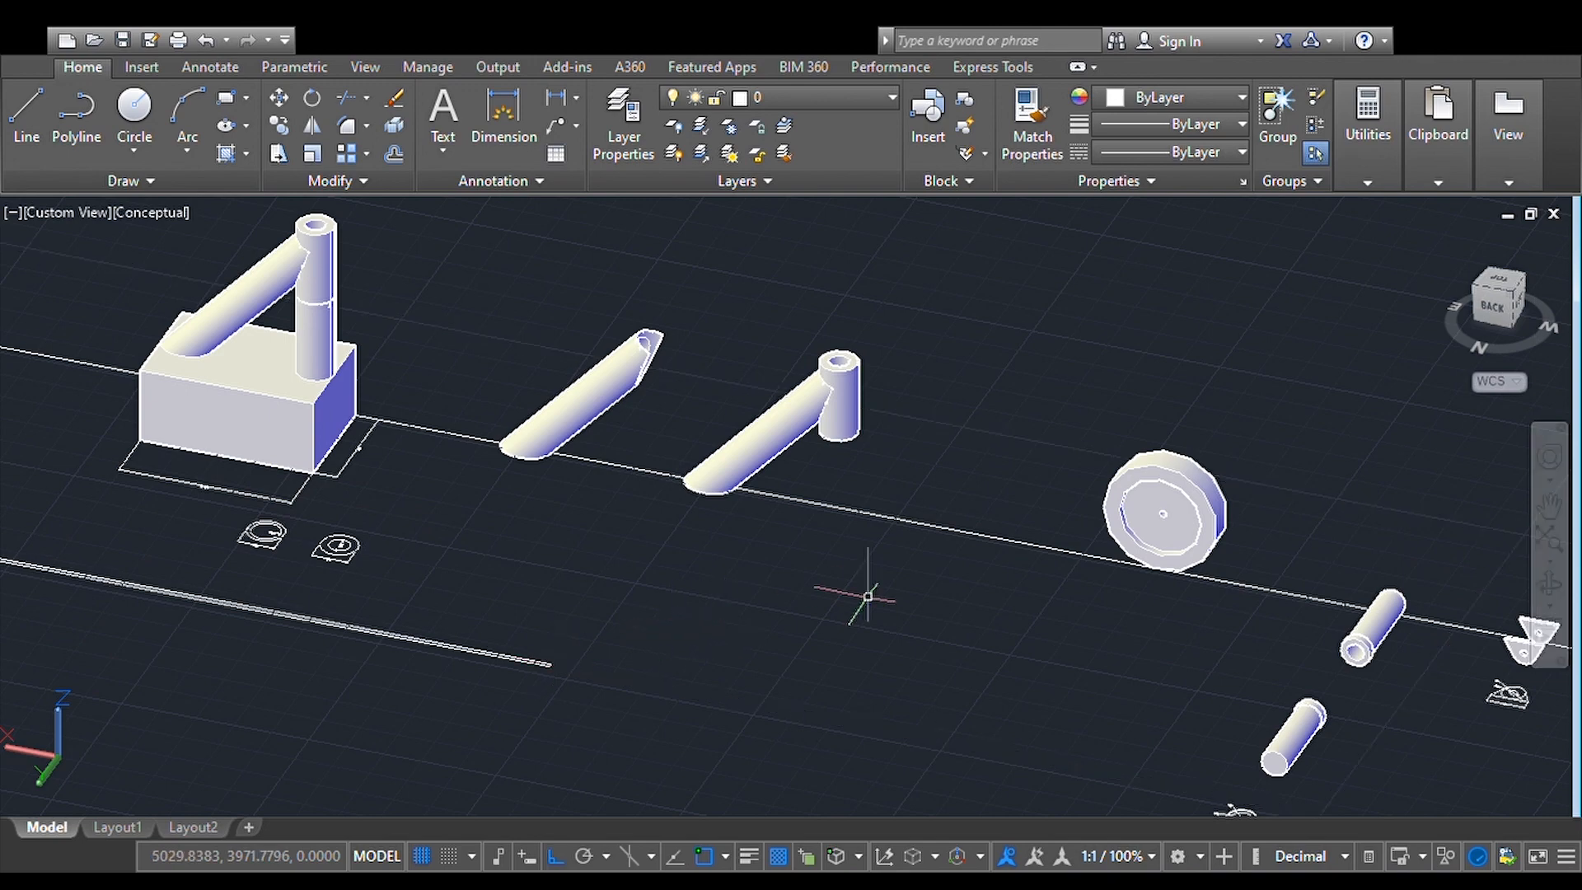
Step: Undo the long, narrow rectangle and draw a block-sized rectangle on the ground plane away from the existing block
key("ctrl+z")
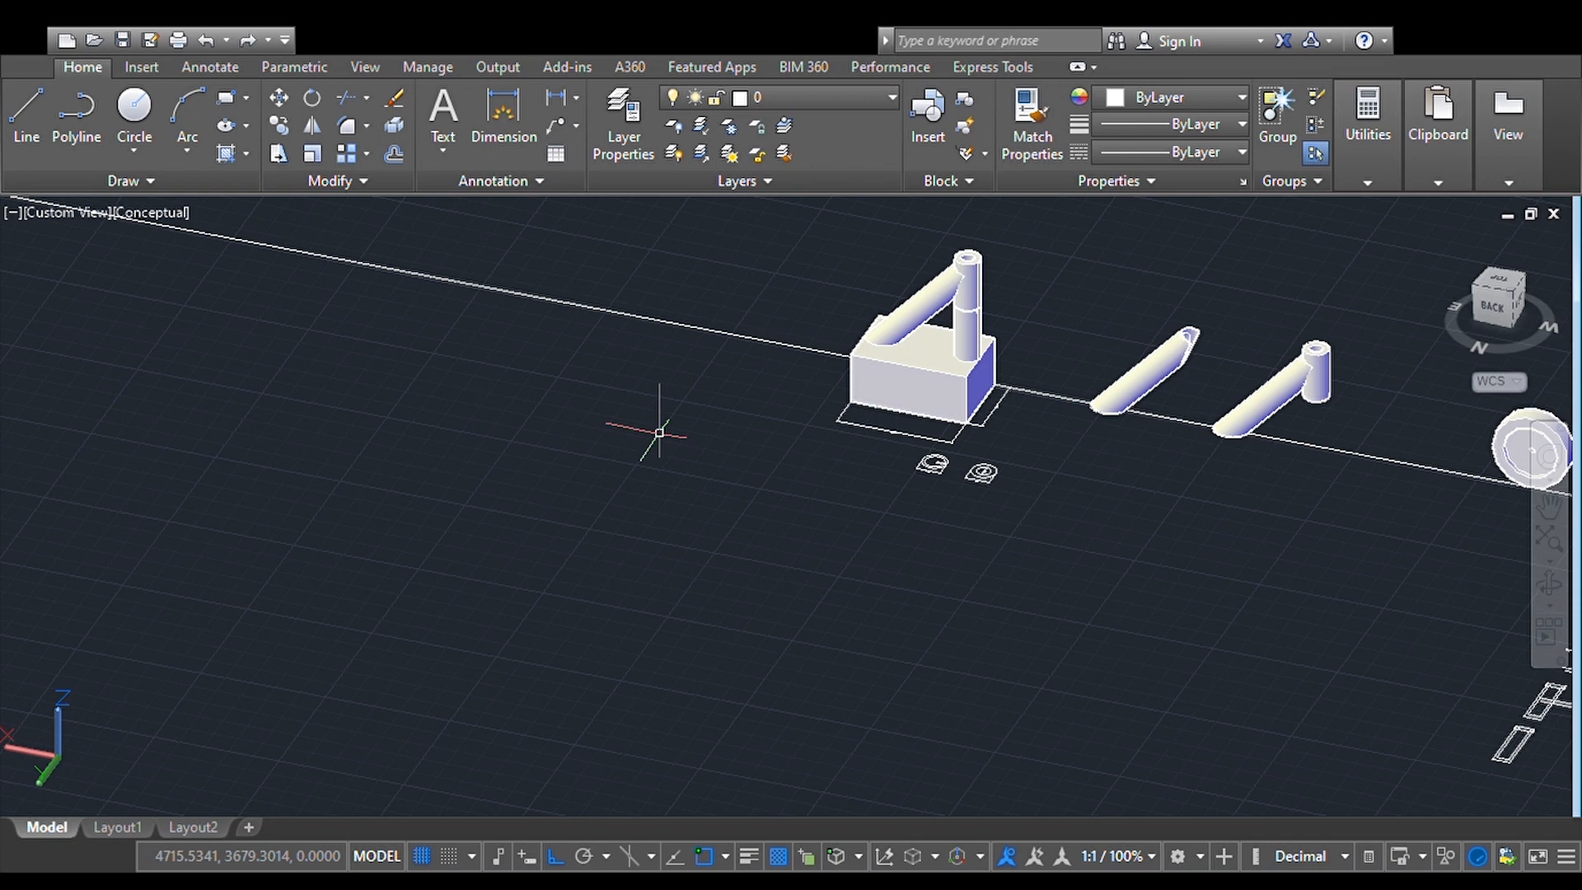
key("Return")
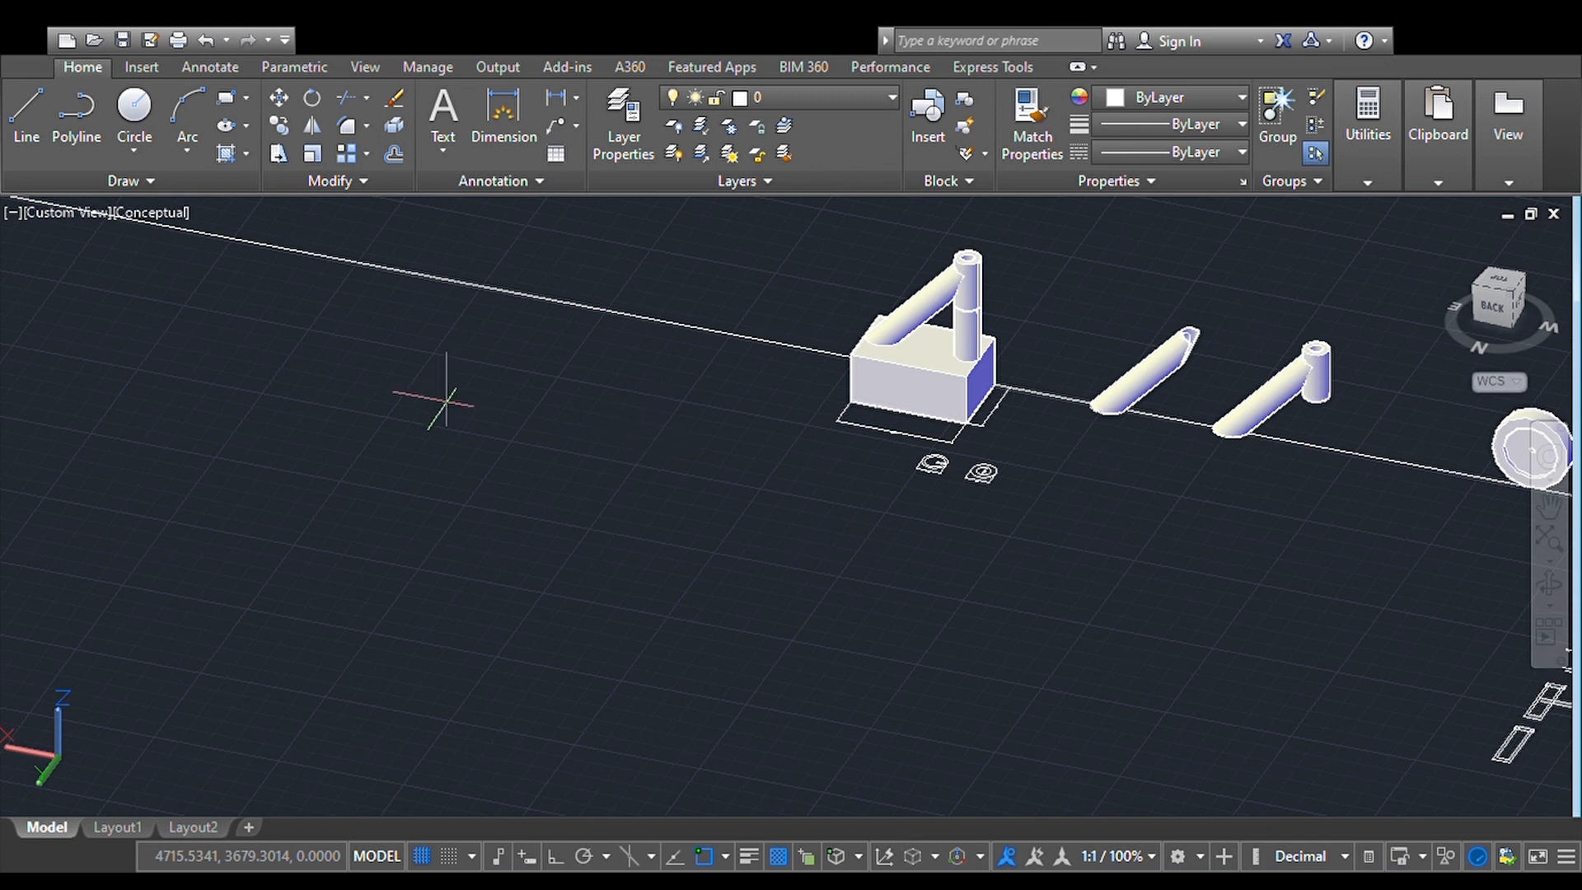
left_click(503, 451)
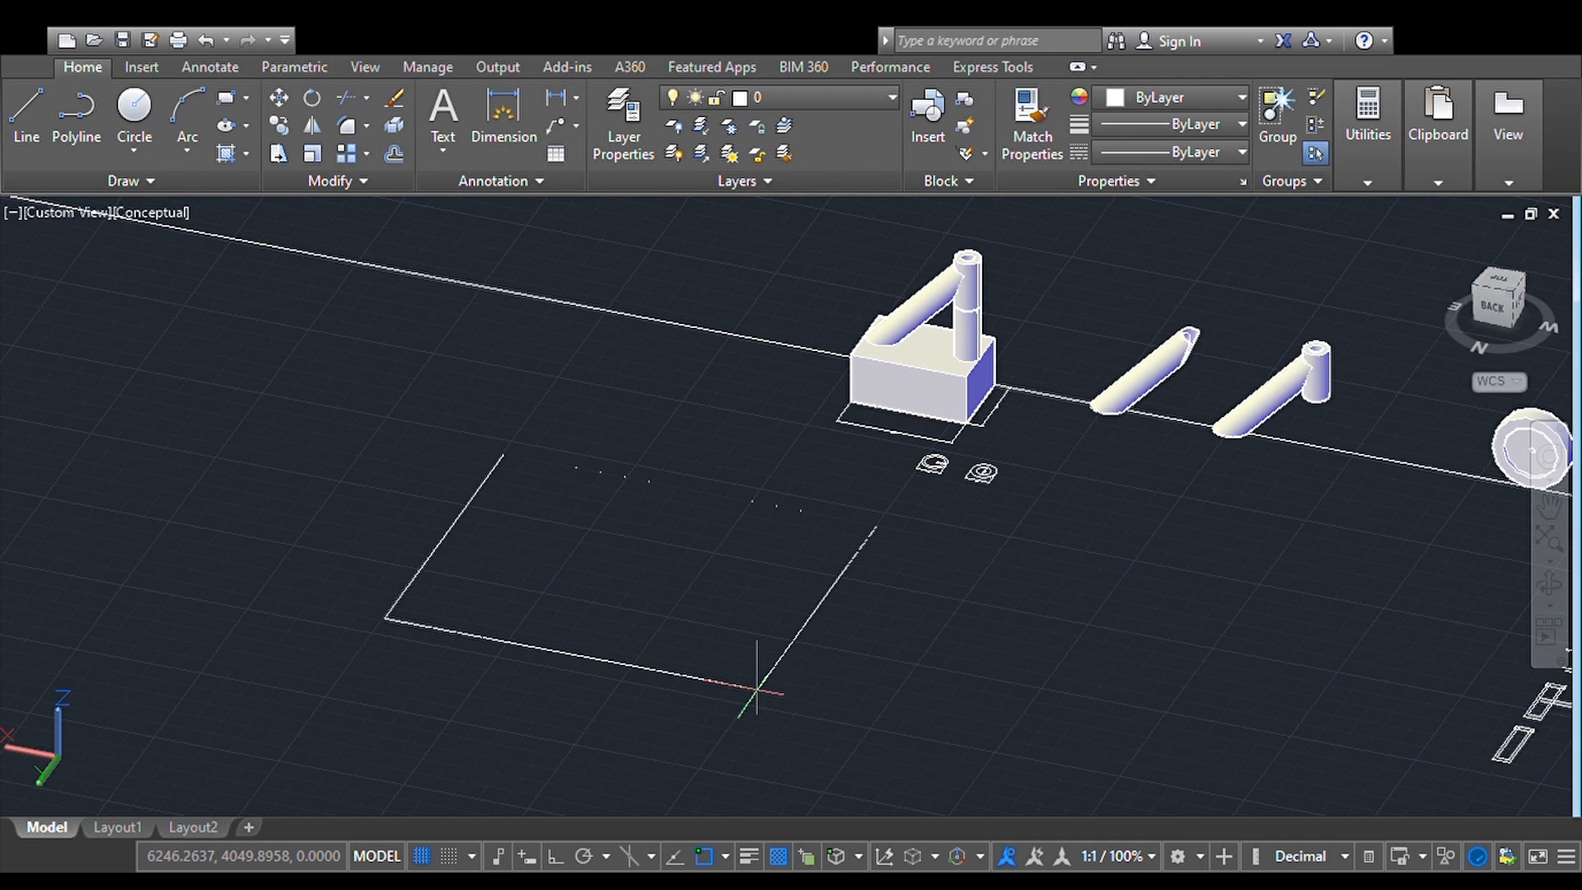
left_click(756, 688)
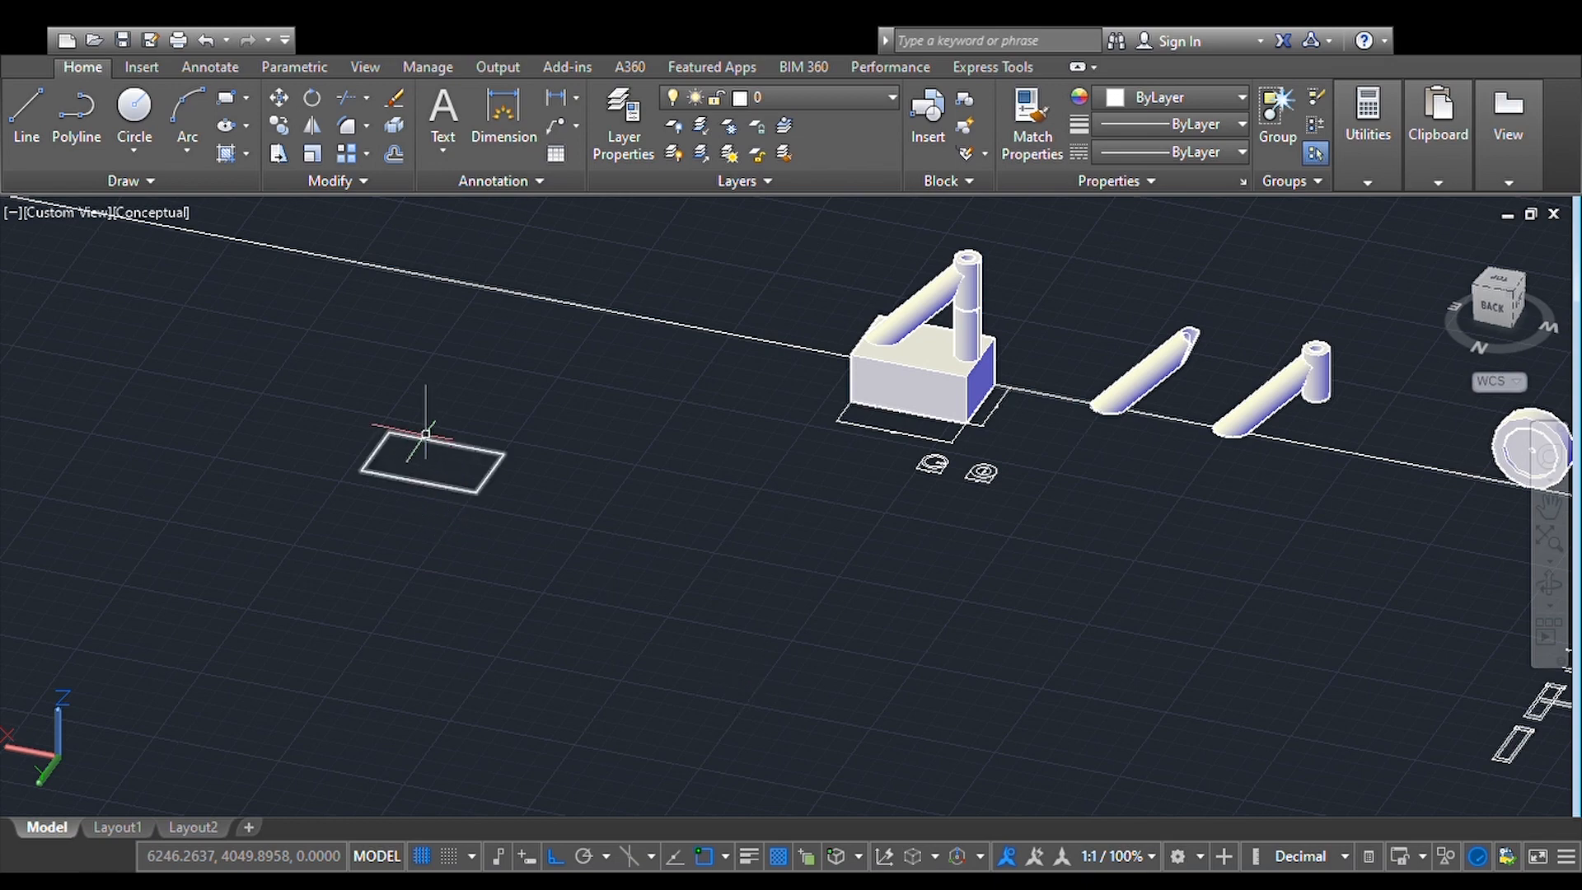
scroll(346, 441, "up", 5)
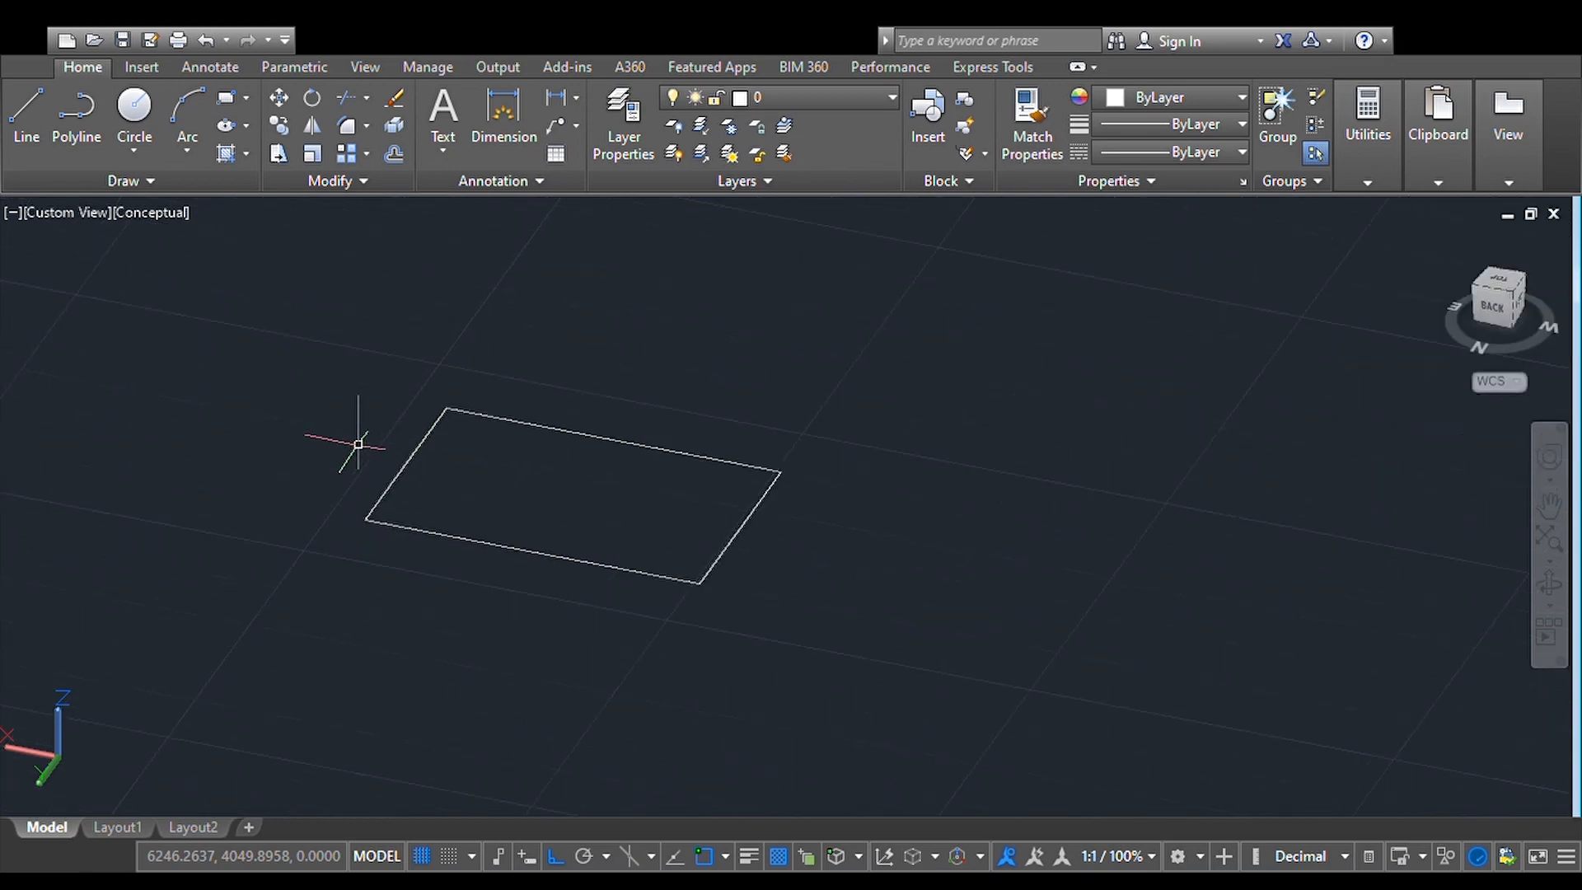
scroll(353, 445, "down", 4)
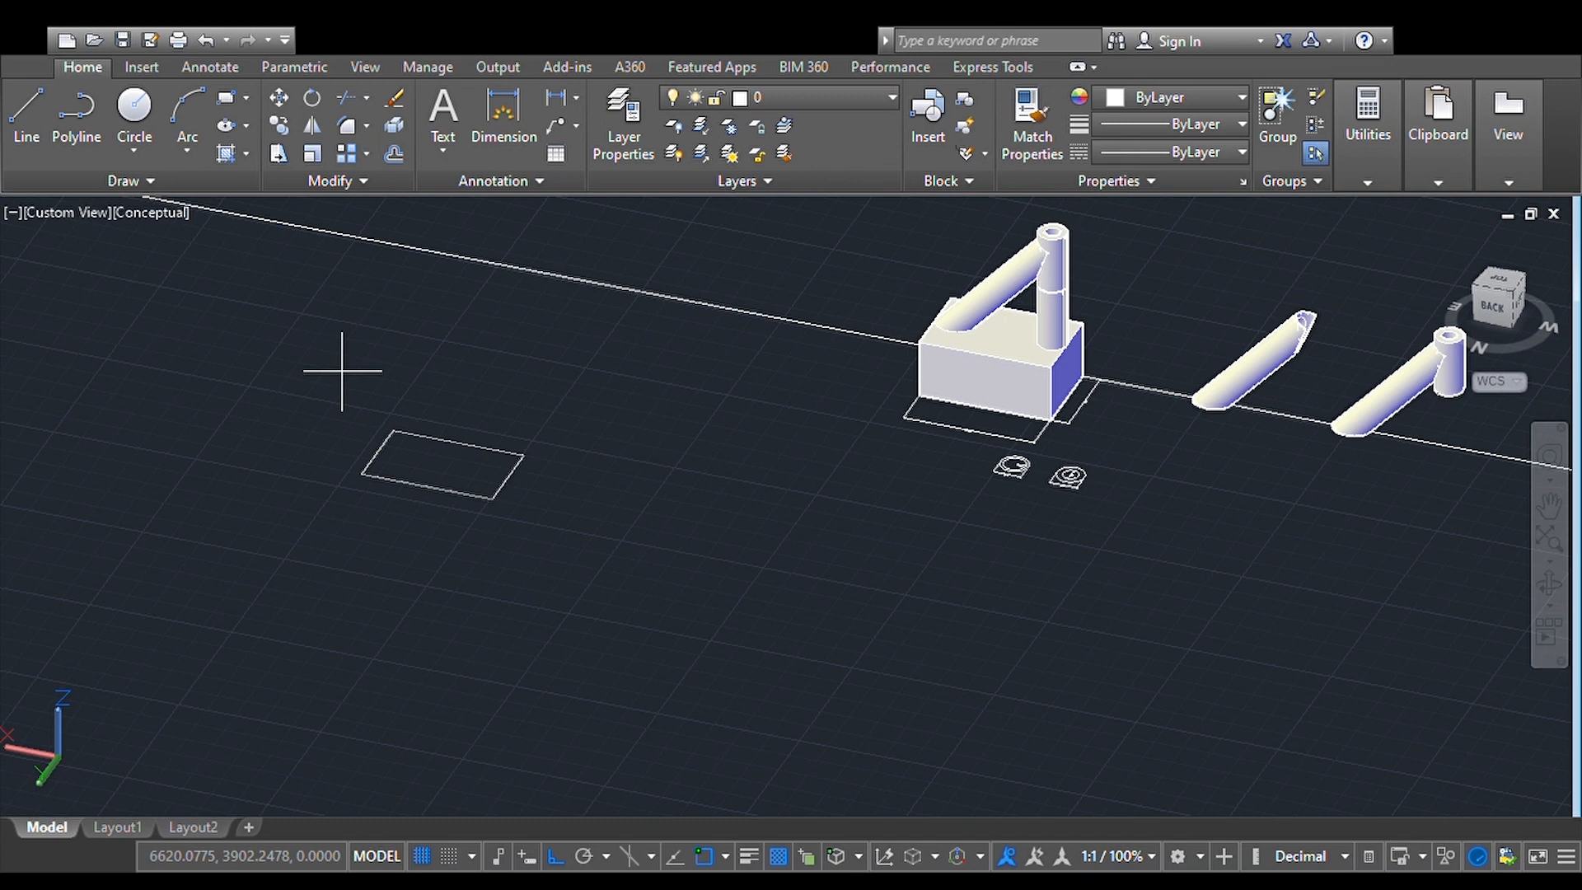
Step: Move the new rectangle along the X direction to the free area in front of the existing block and circular profiles
mouse_move(342, 370)
left_mouse_down()
mouse_move(554, 602)
mouse_move(338, 566)
left_mouse_up()
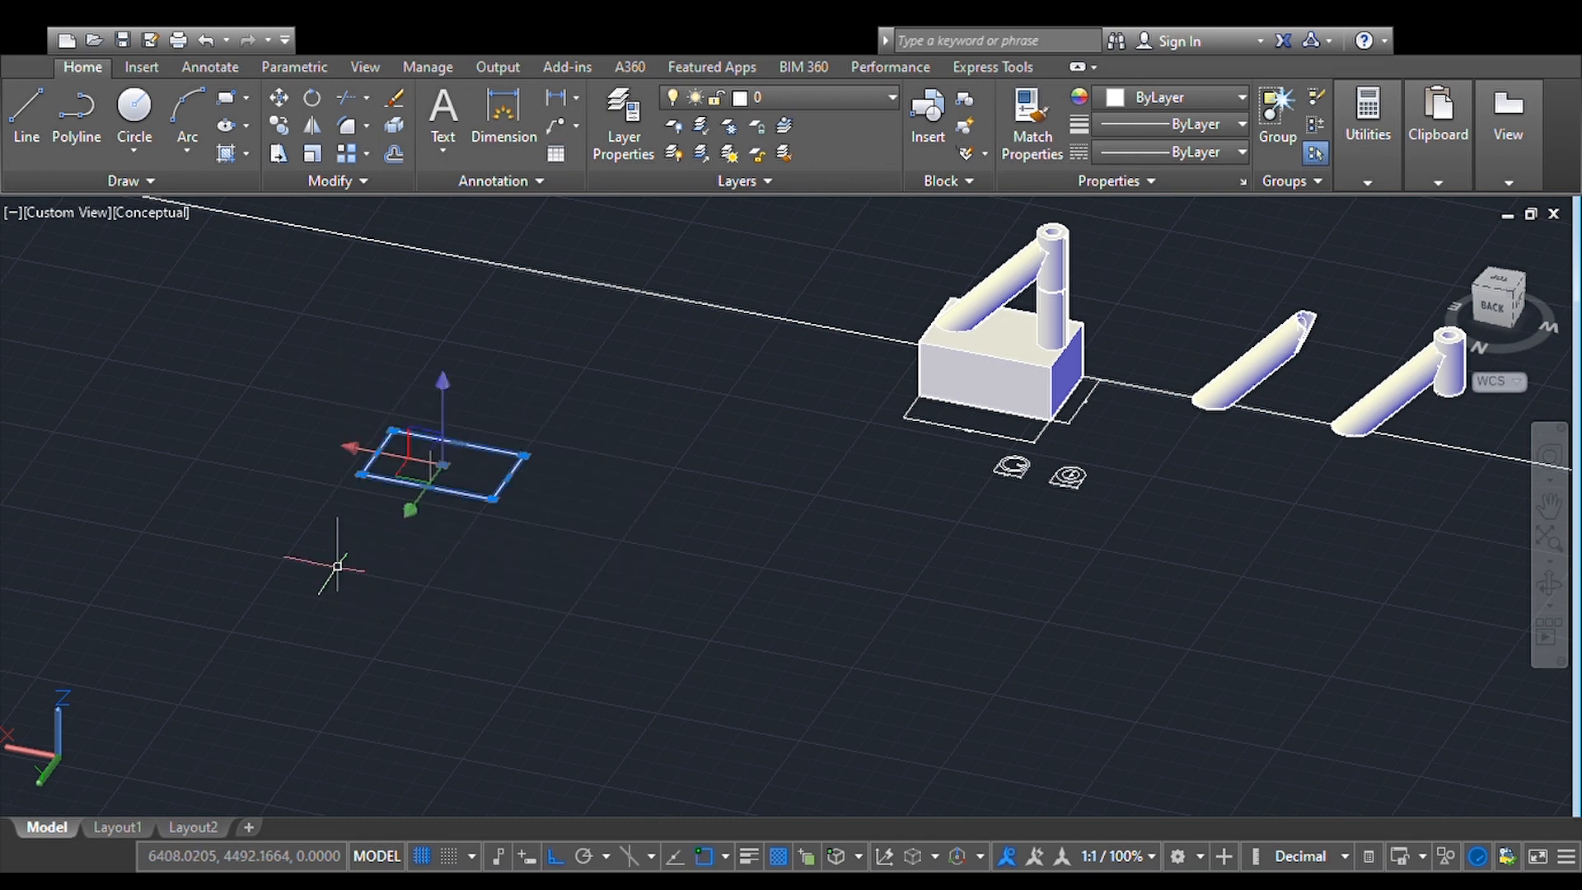
type("m")
key("Return")
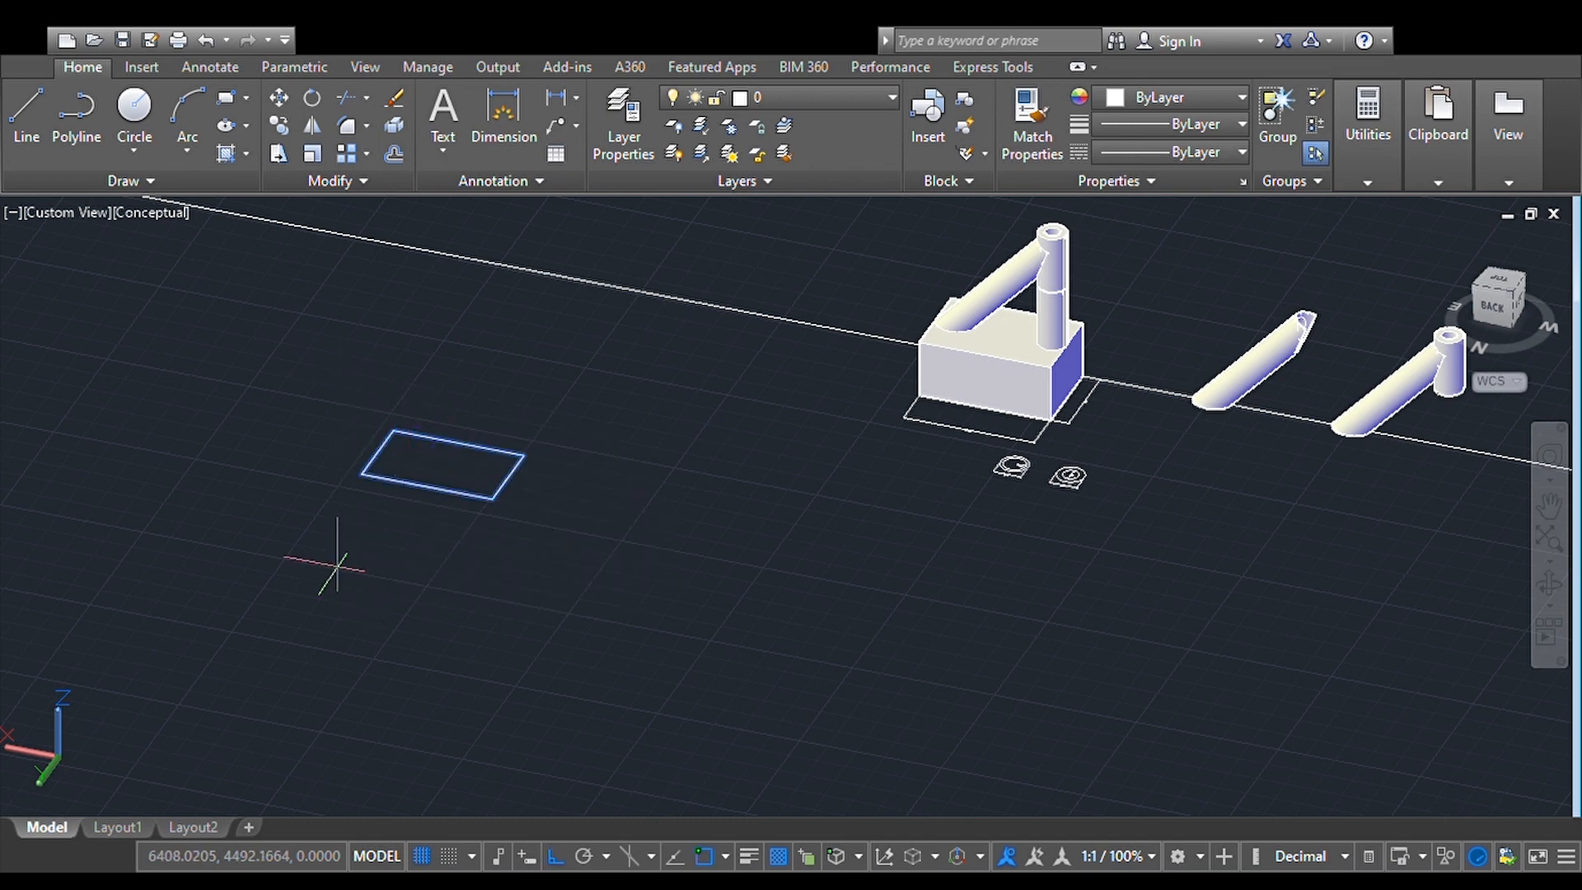
left_click(508, 478)
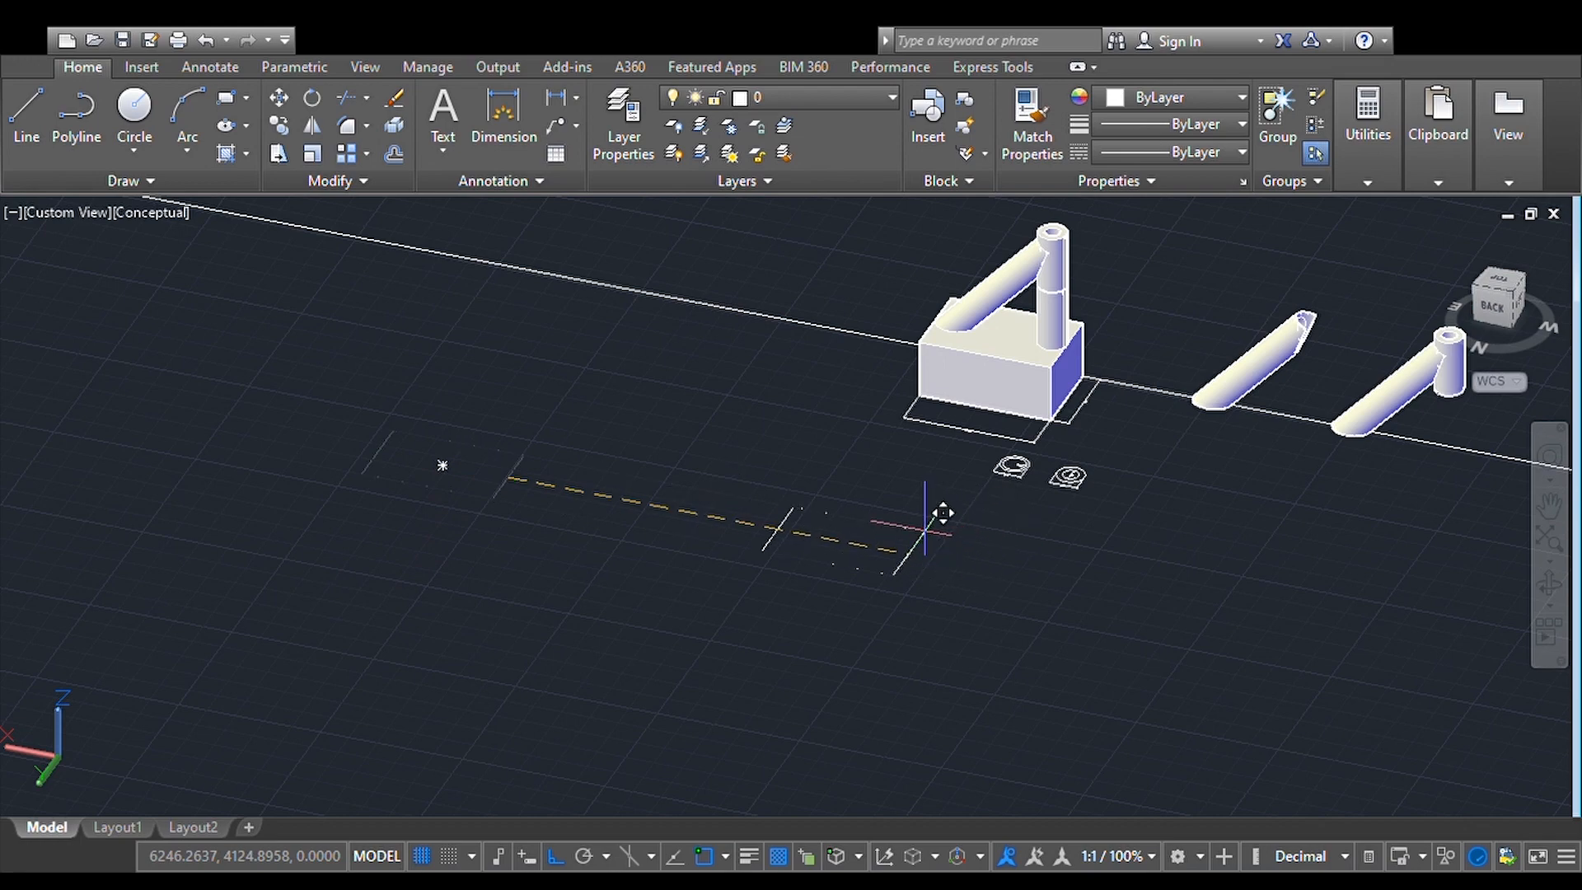
left_click(946, 547)
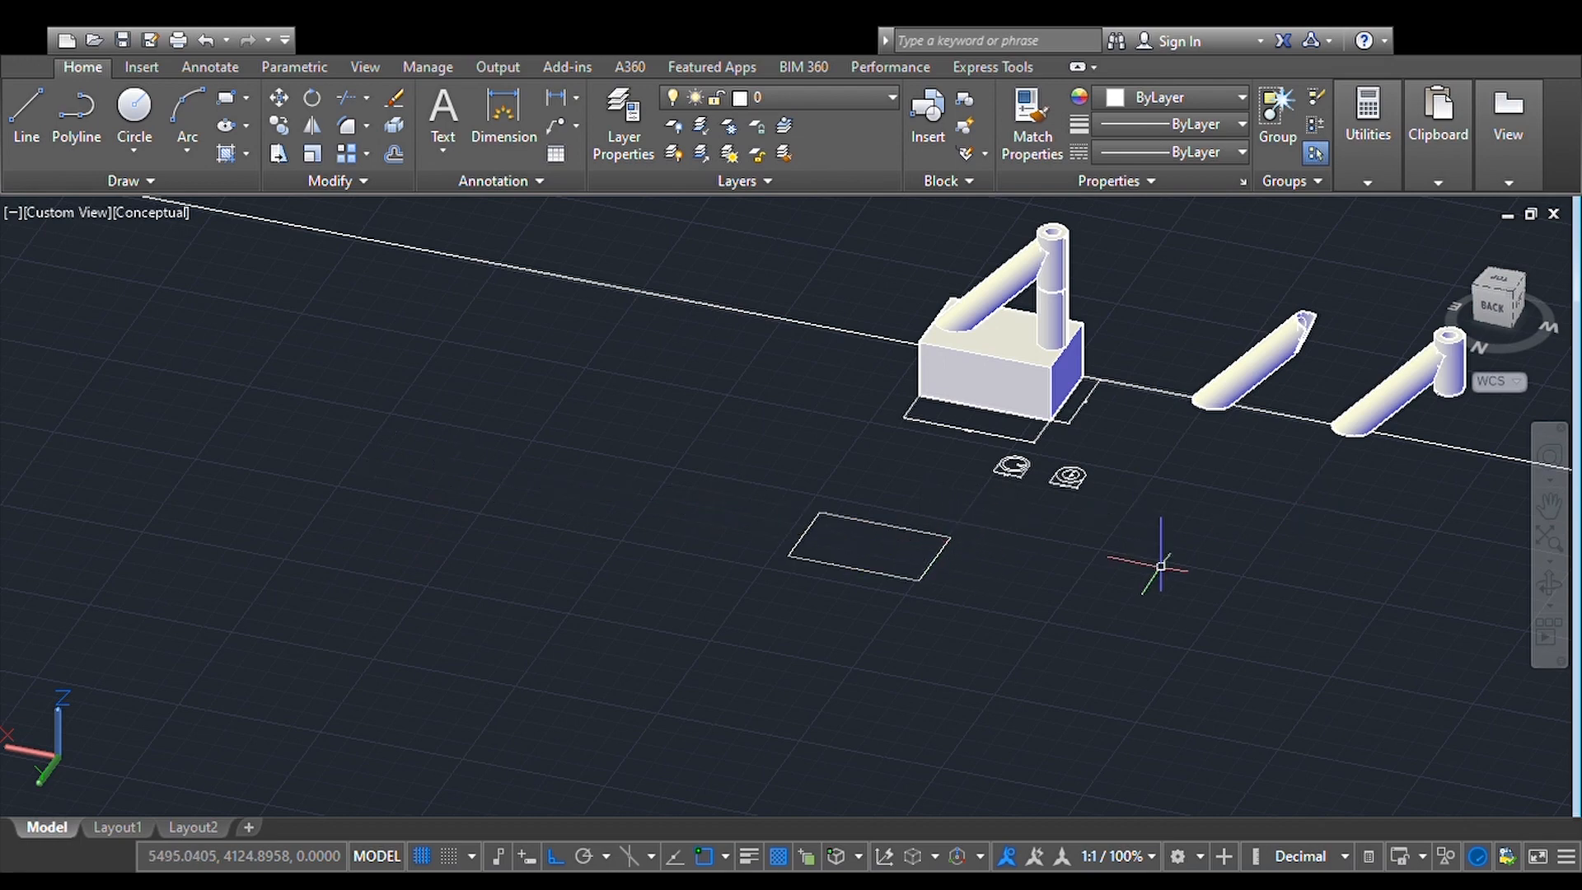
Step: Extrude the new rectangle upwards into a solid block like the reference block
scroll(1161, 566, "up", 5)
scroll(1160, 566, "down", 3)
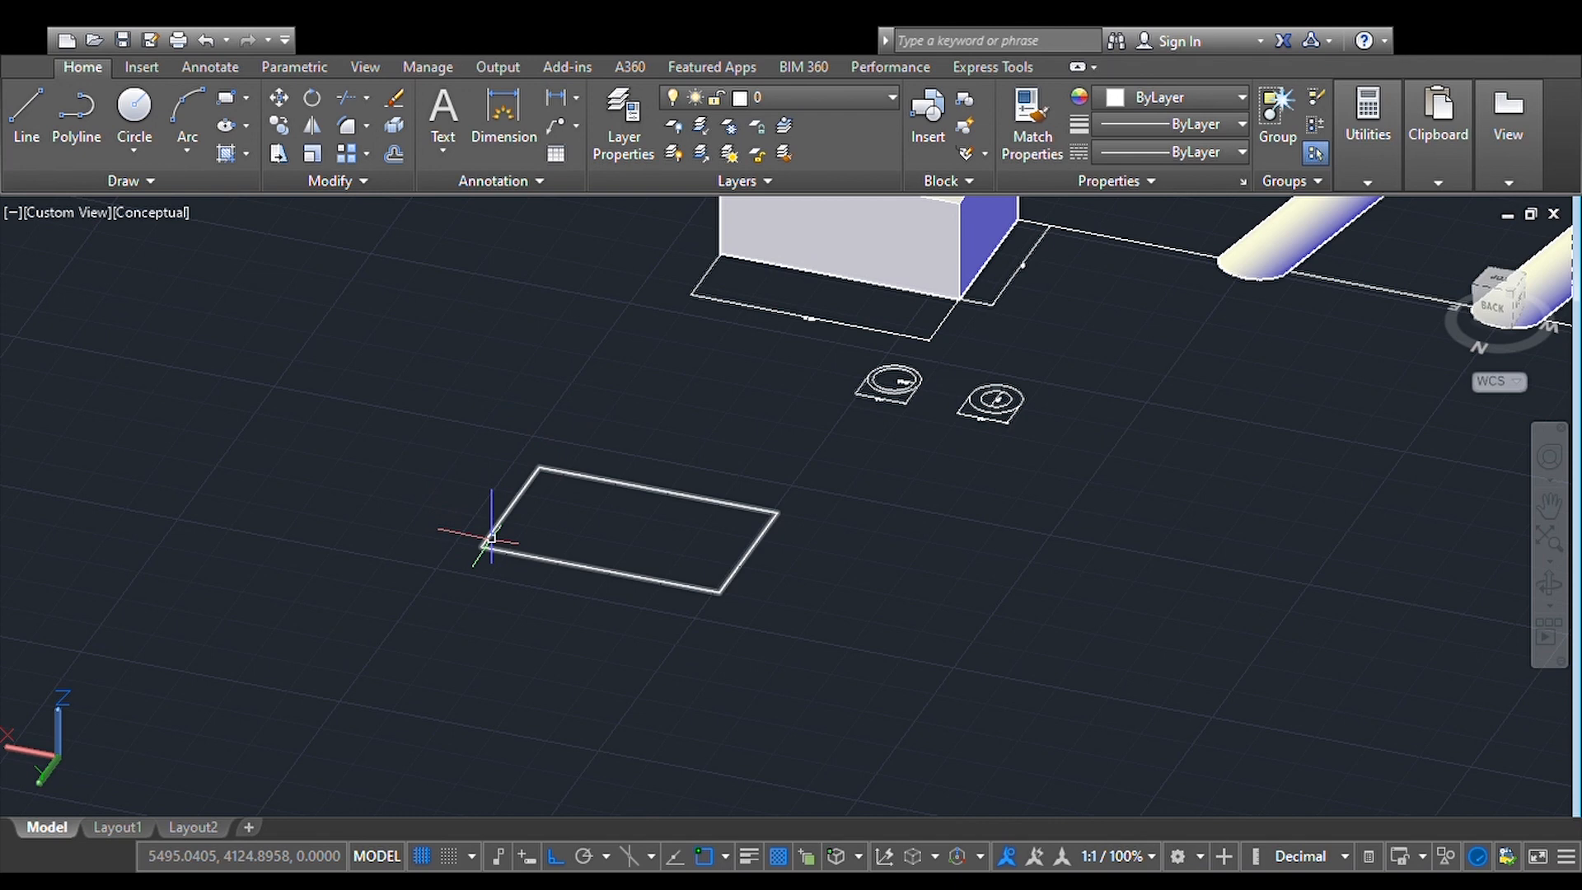
key("Return")
left_click(506, 514)
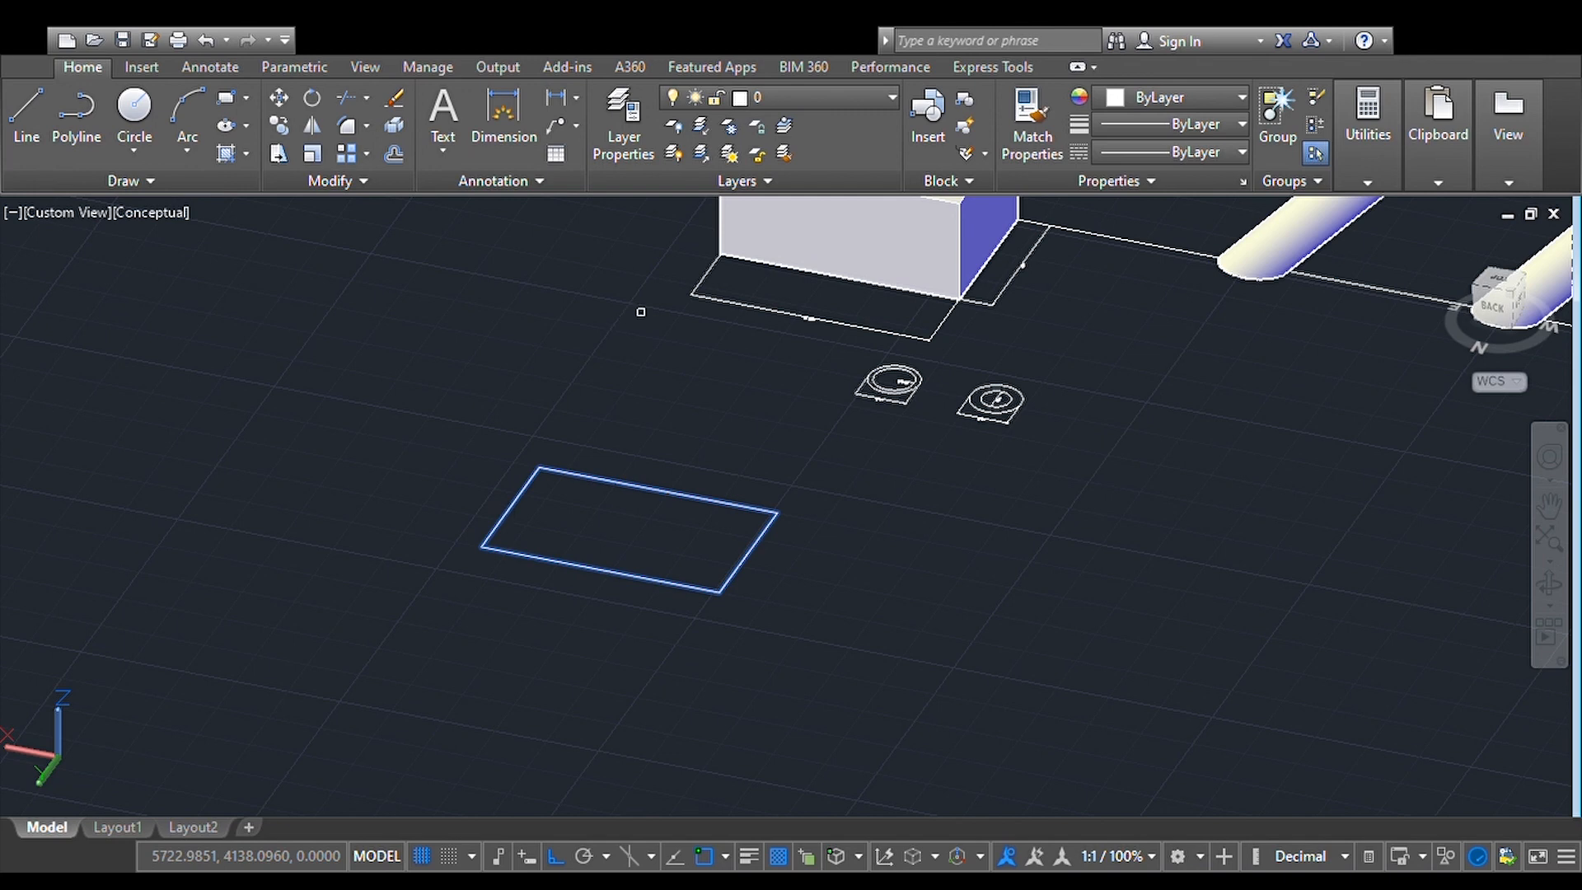
key("Return")
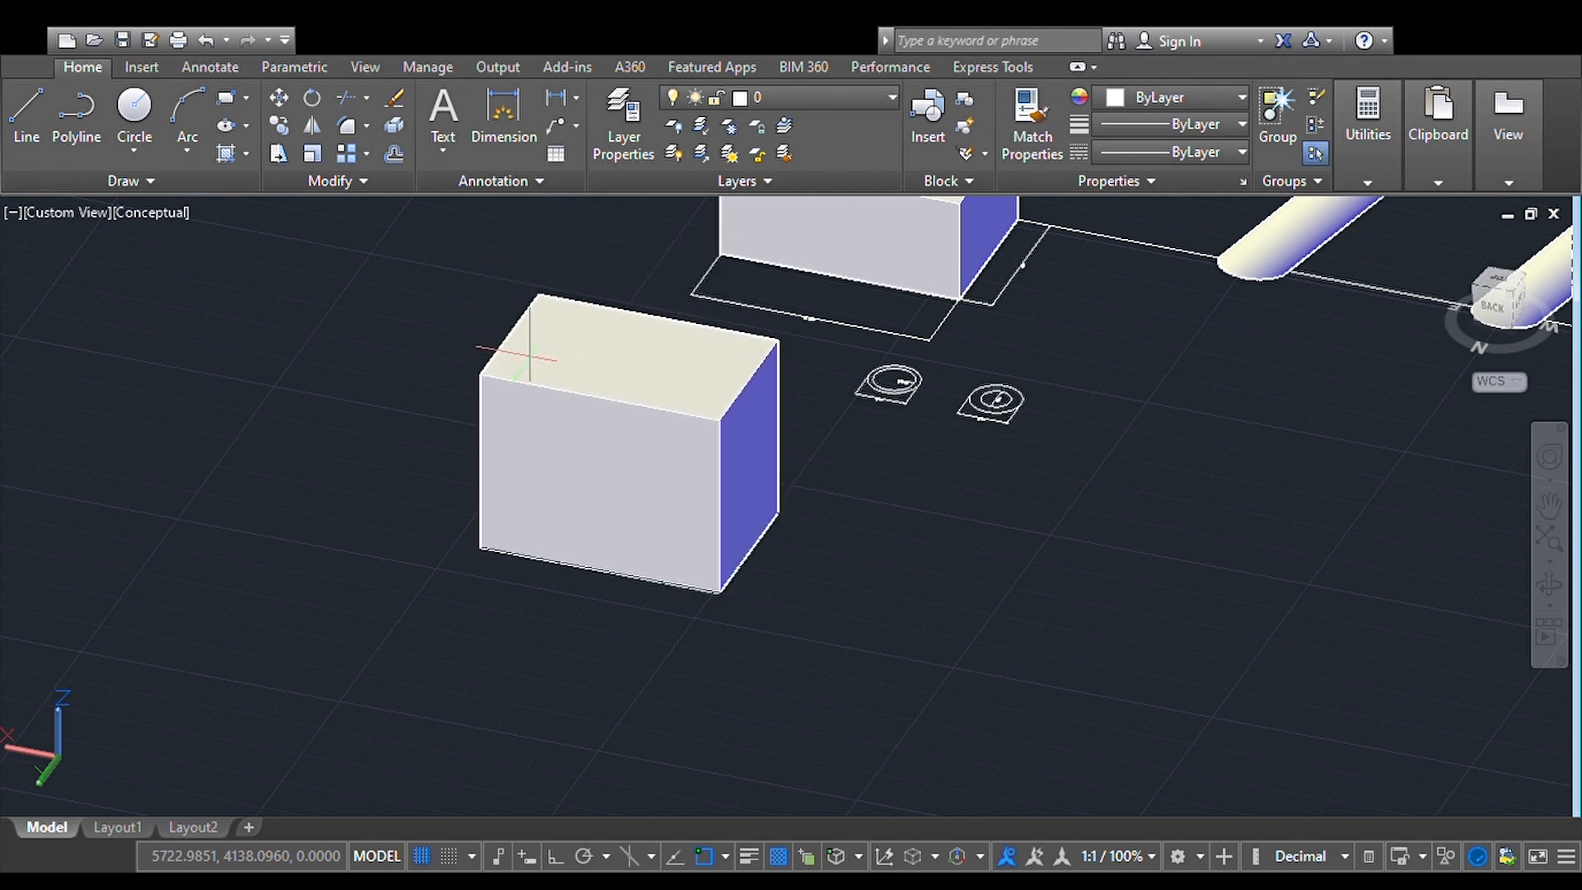
left_click(530, 357)
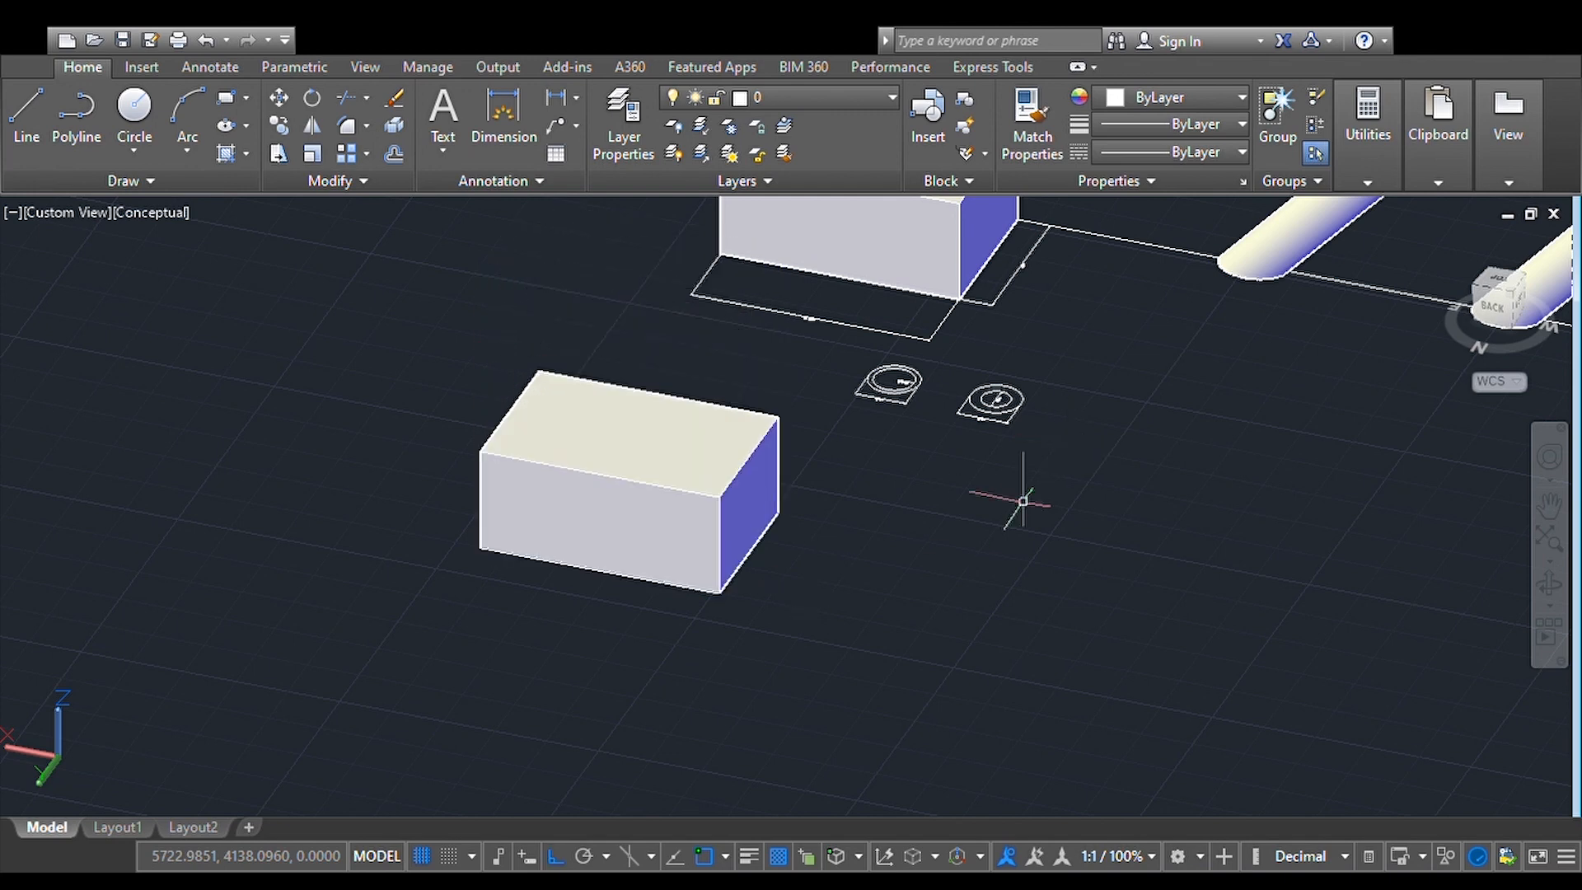
Step: Check the reference block's vertical tube and model a tall solid cylinder beside the new block, defining its base by diameter
left_click(1549, 507)
left_click_drag(1006, 448, 1116, 604)
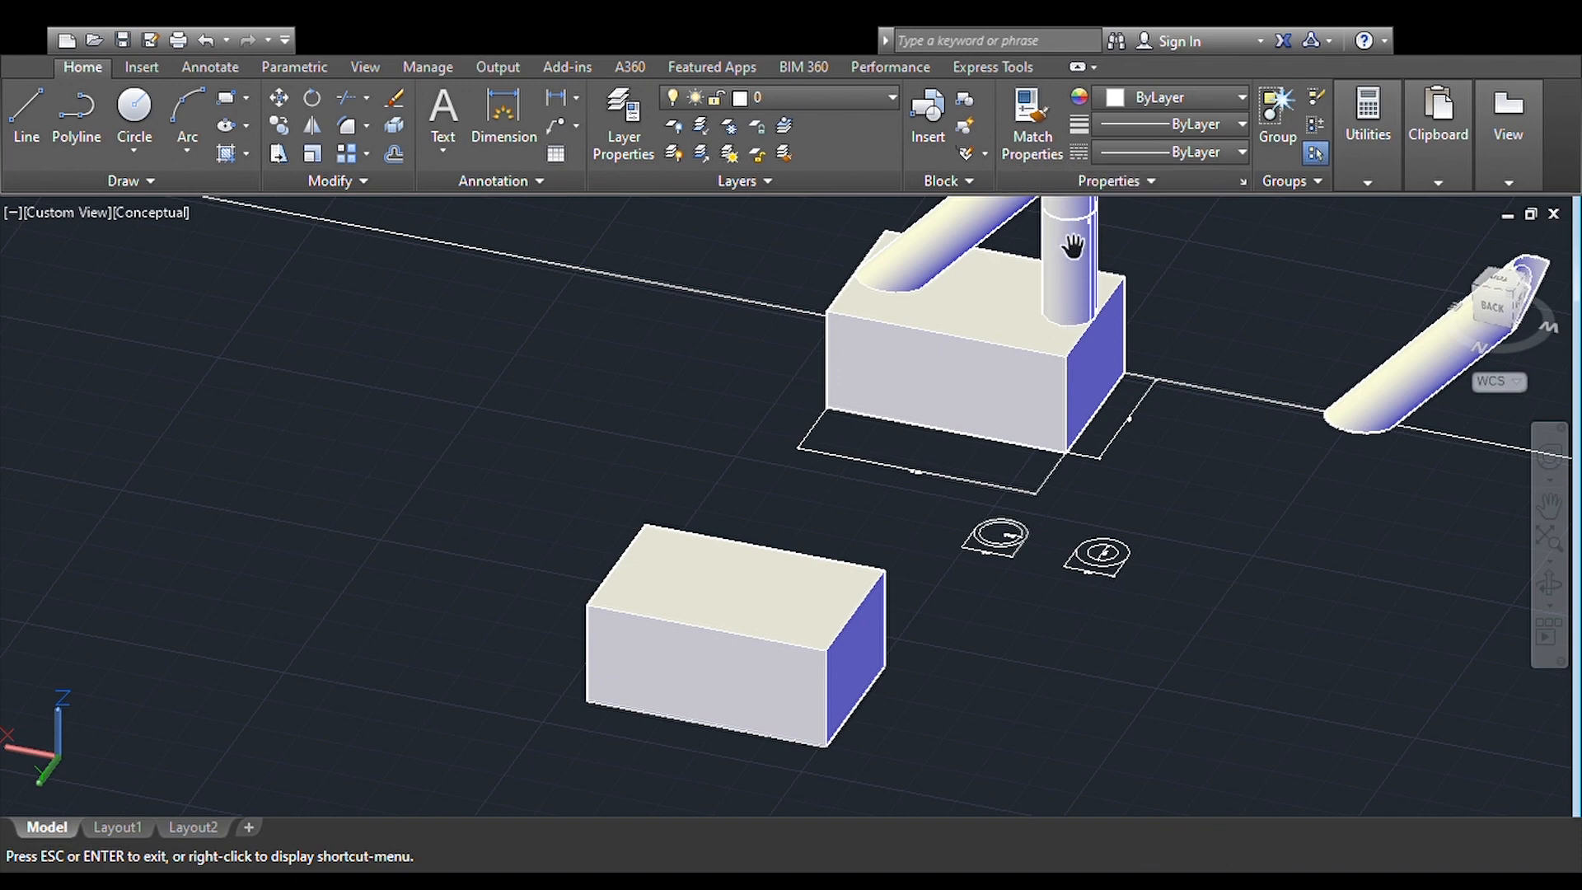
left_click_drag(1151, 248, 1105, 417)
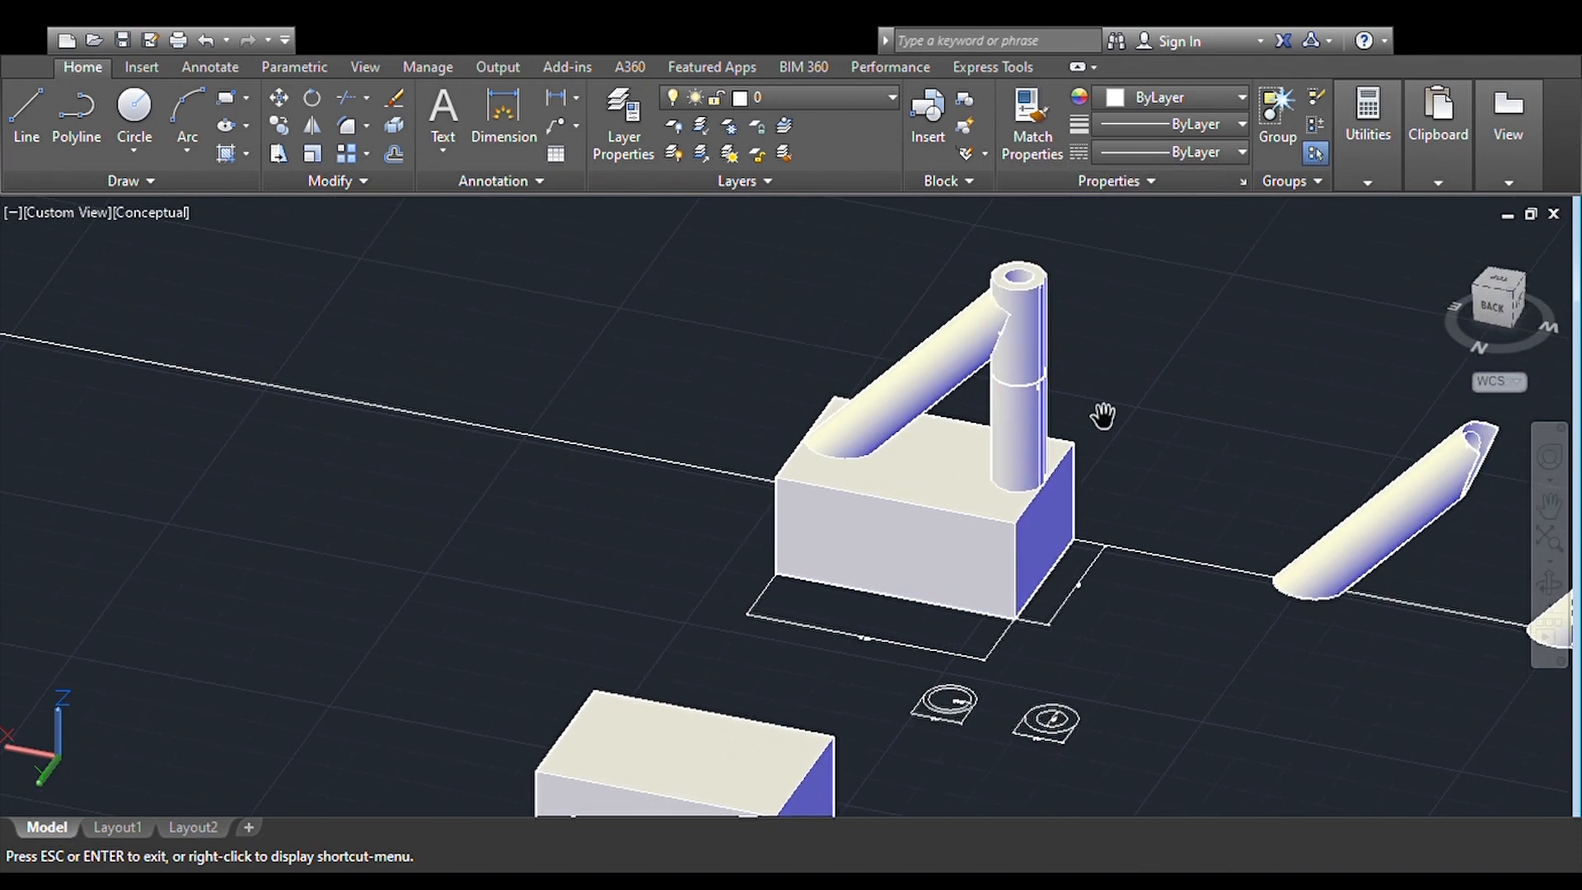
left_click_drag(1020, 529, 904, 375)
left_click_drag(872, 594, 914, 367)
key("Escape")
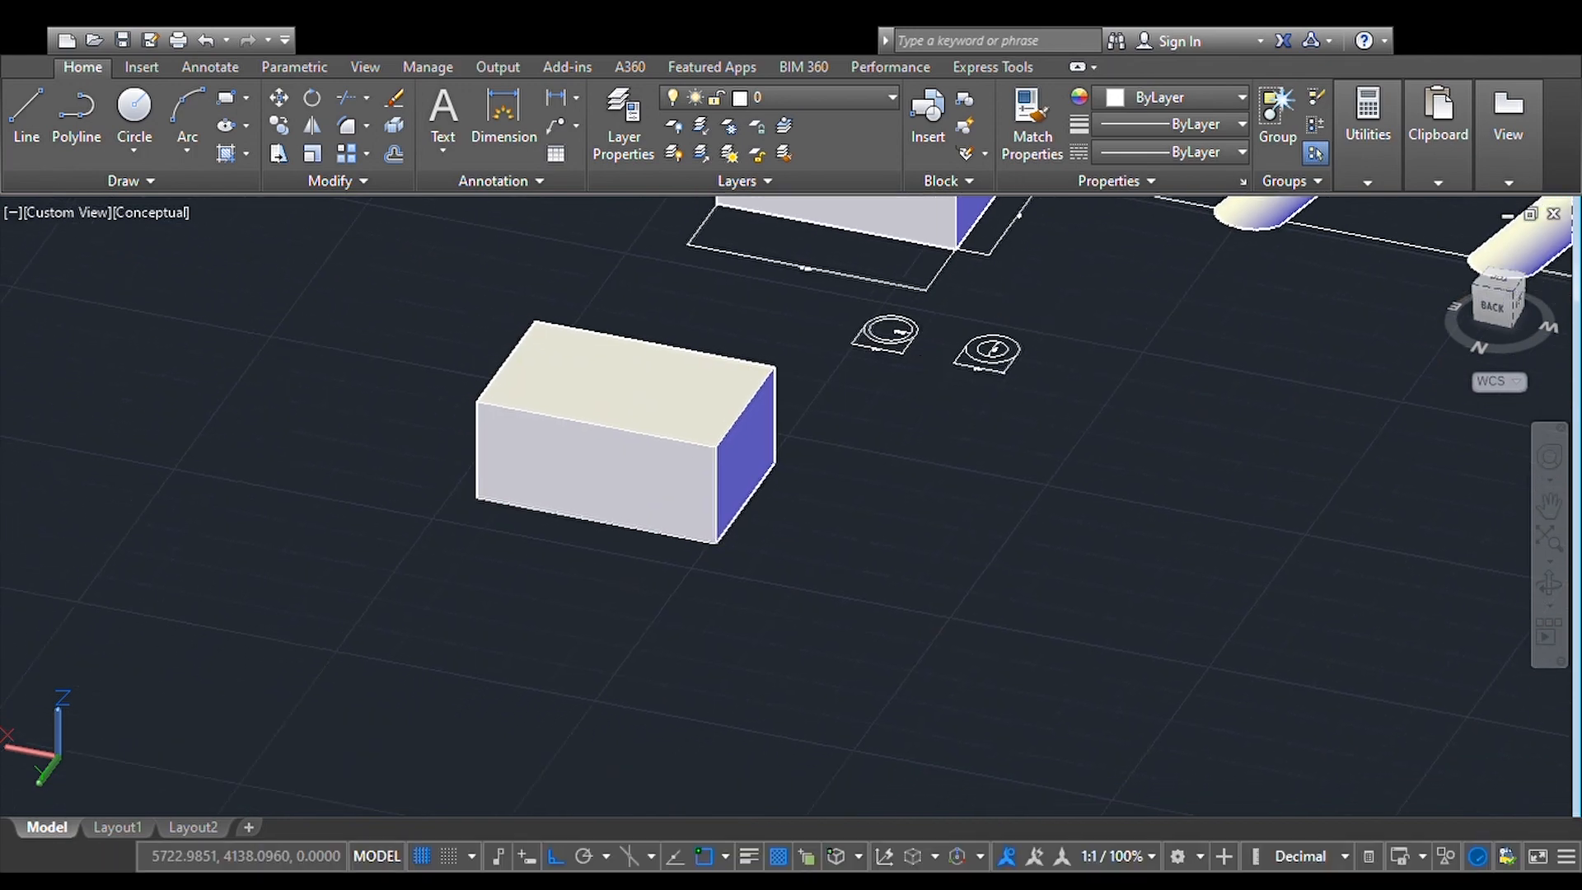
scroll(878, 614, "up", 3)
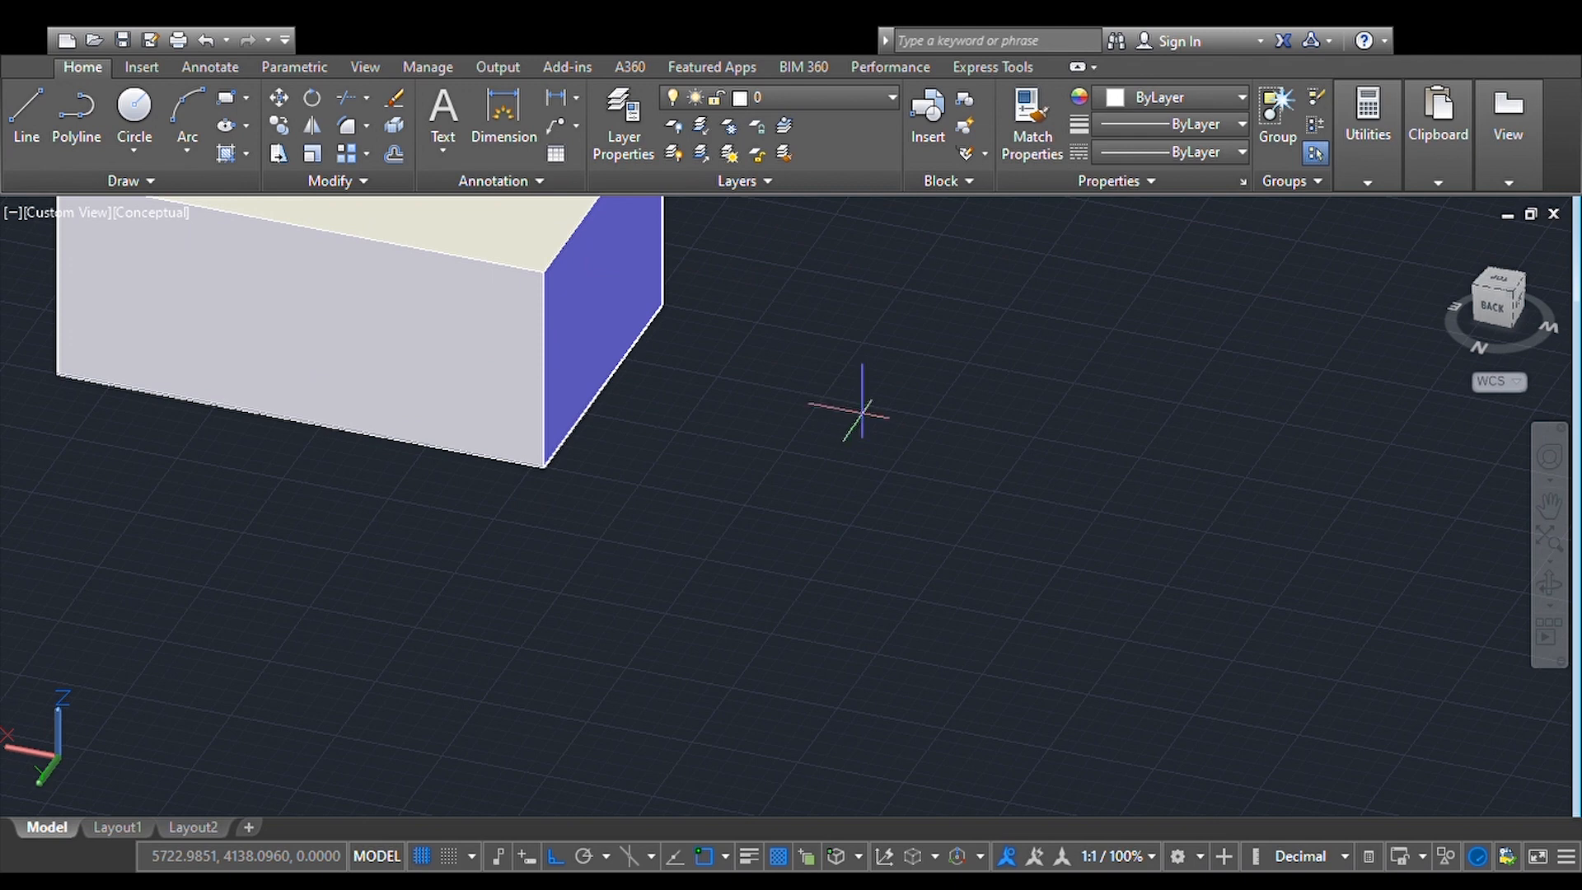
left_click(898, 422)
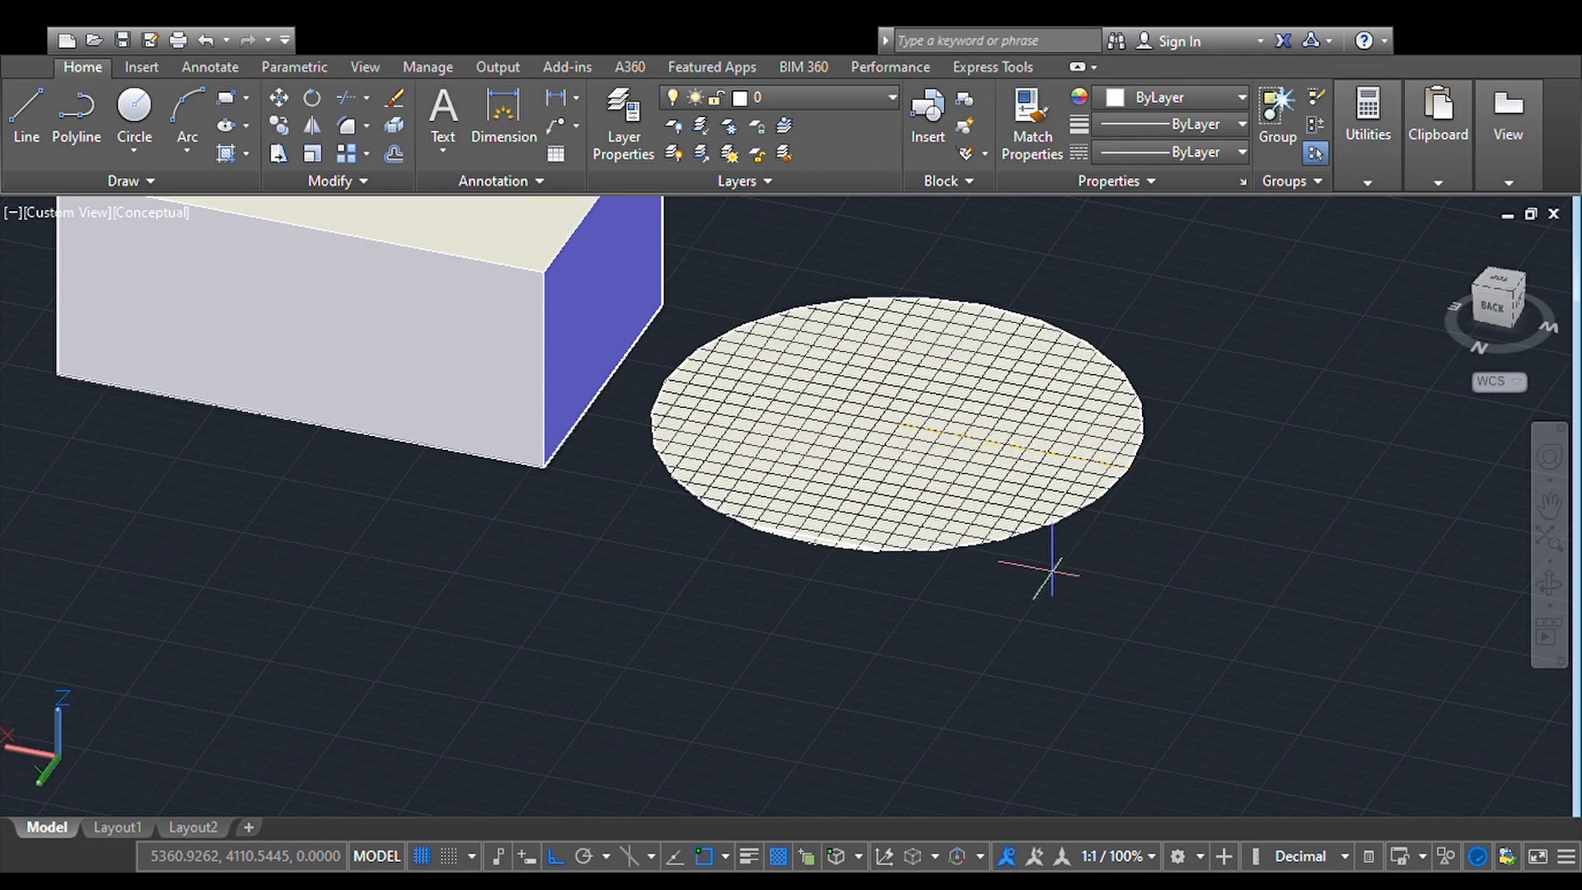
type("d")
key("Return")
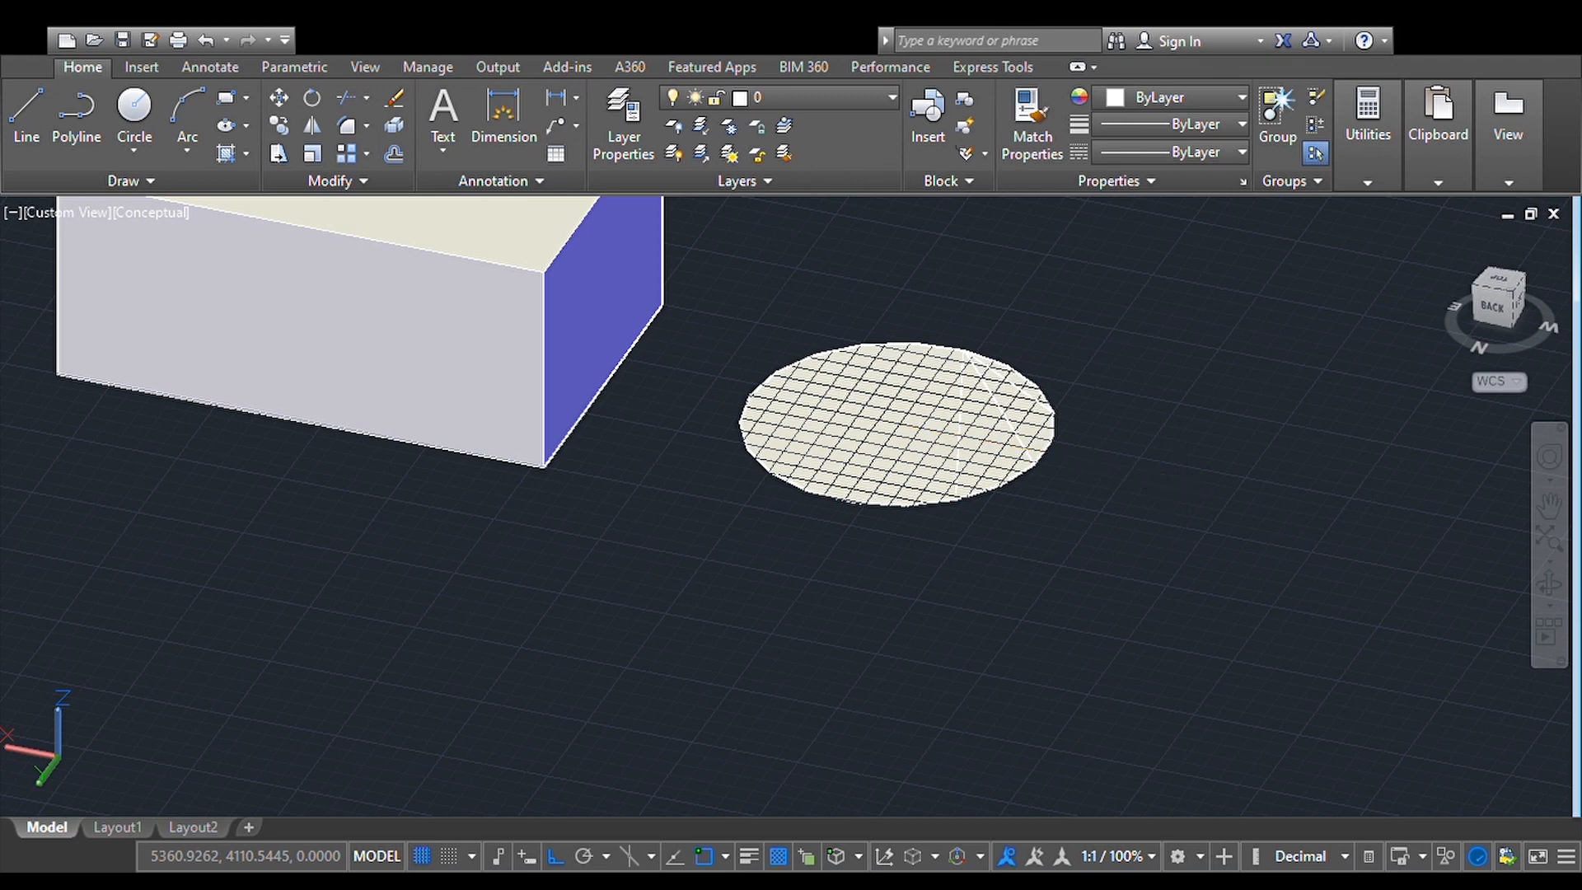
key("Return")
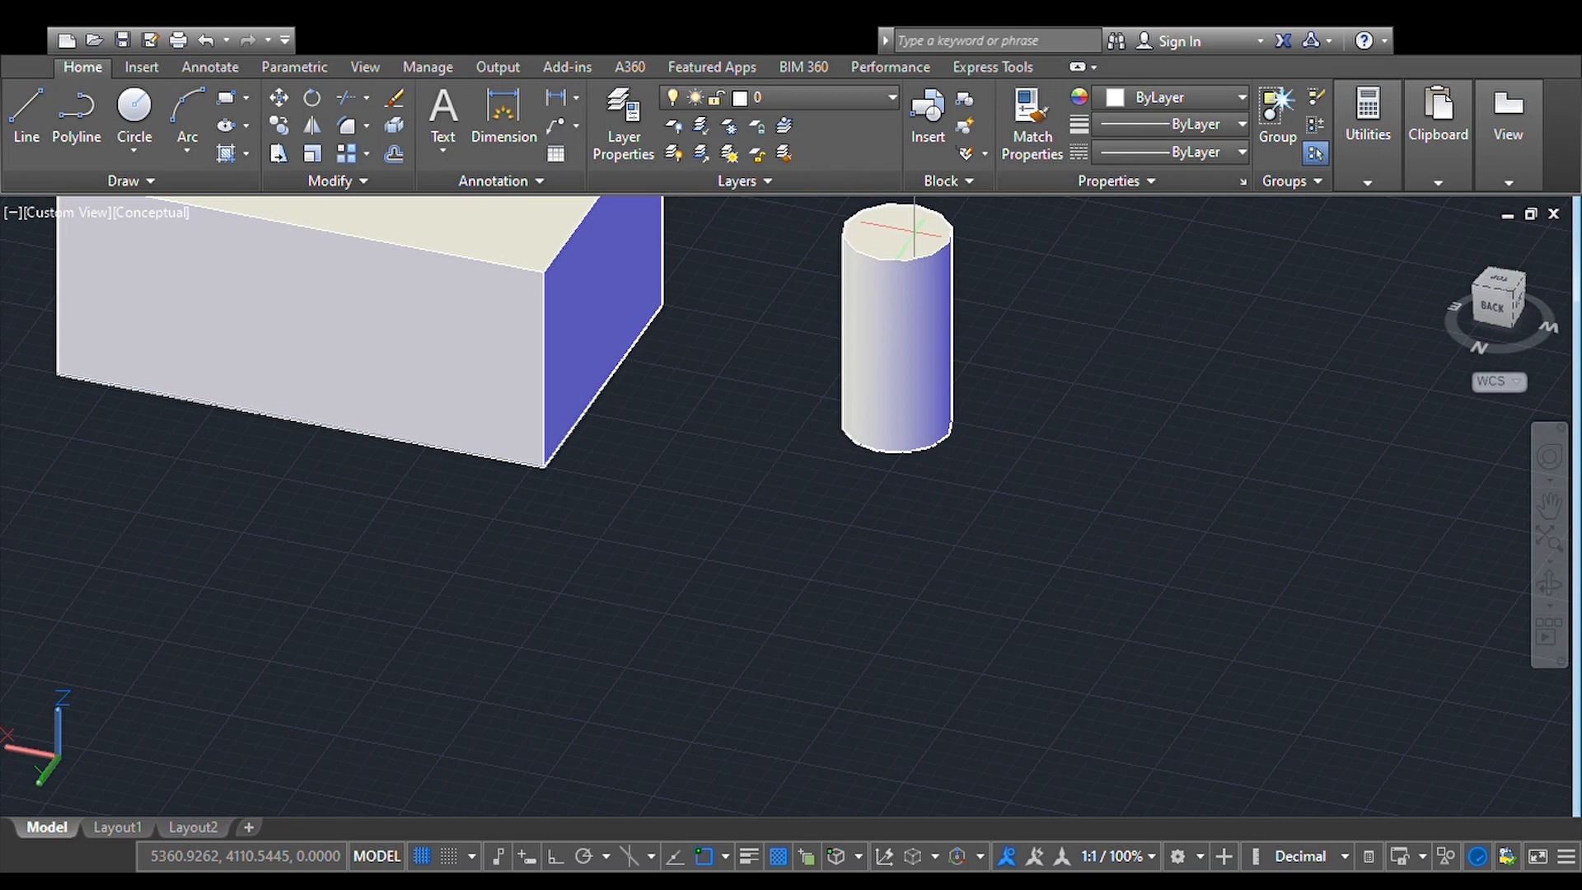
key("F8")
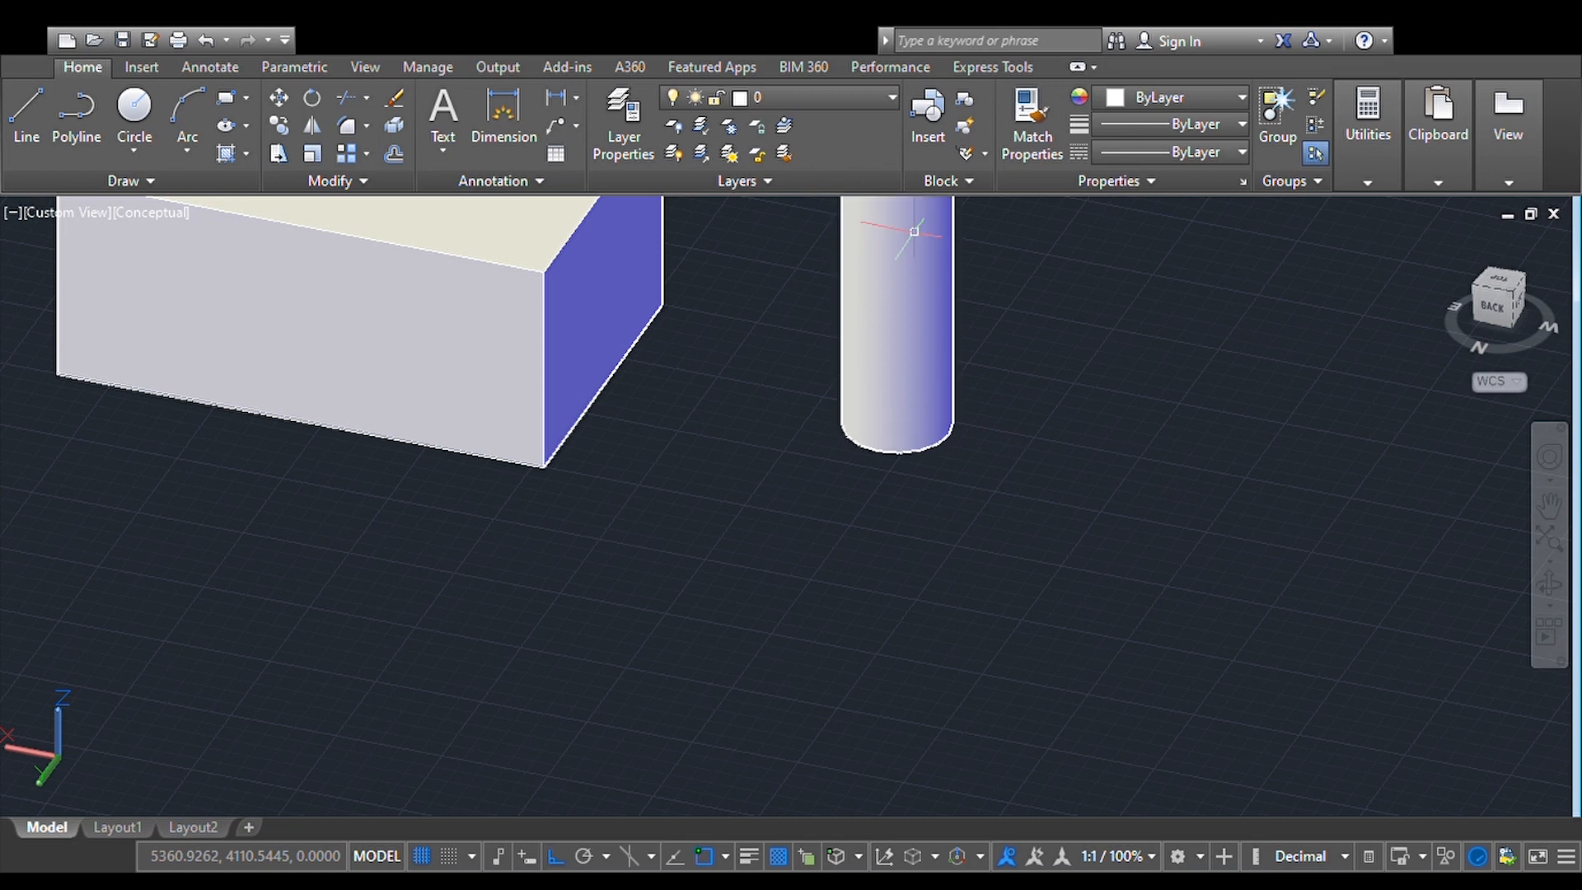
Step: Compare the new cylinder with the circular profiles and the reference tube assembly from a rotated viewpoint
left_click(1549, 505)
left_click_drag(1095, 378, 1077, 678)
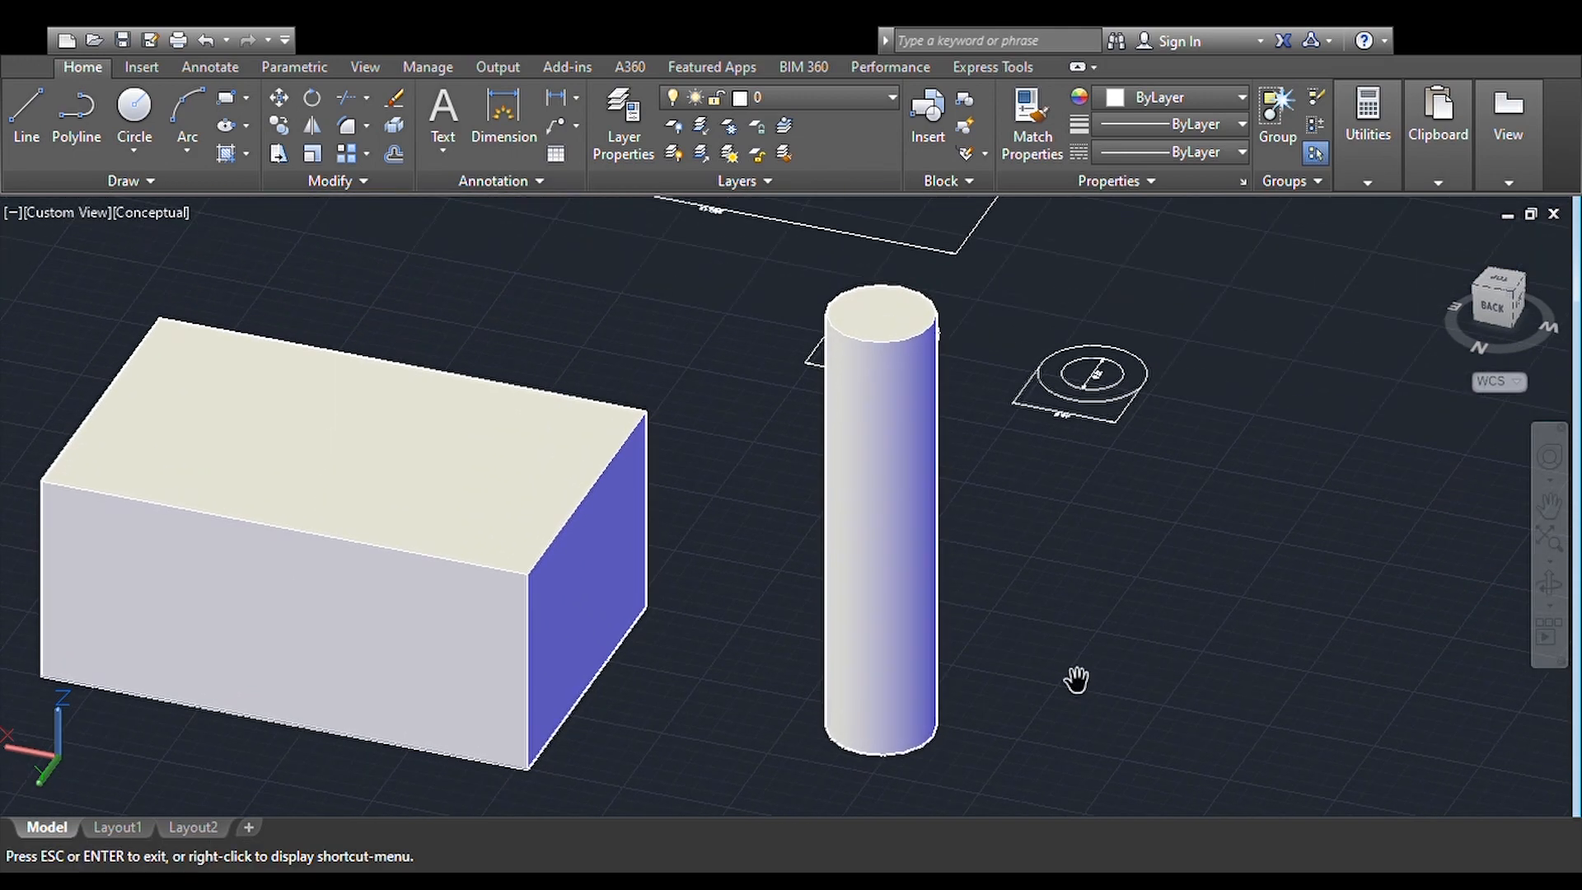
left_click_drag(1071, 526, 1012, 708)
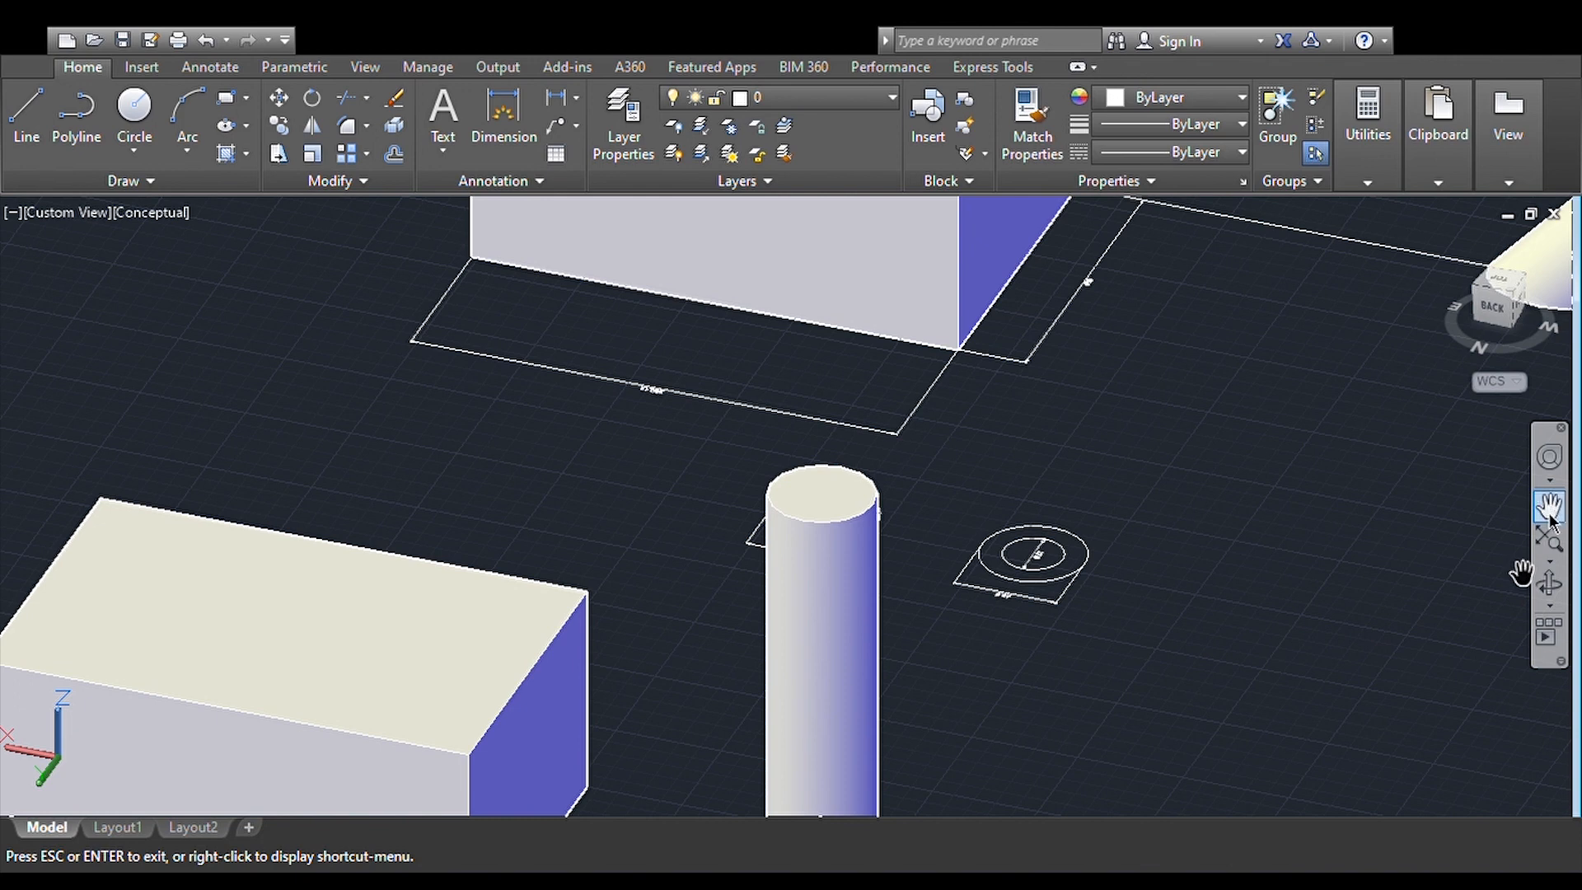
left_click_drag(913, 375, 1052, 406)
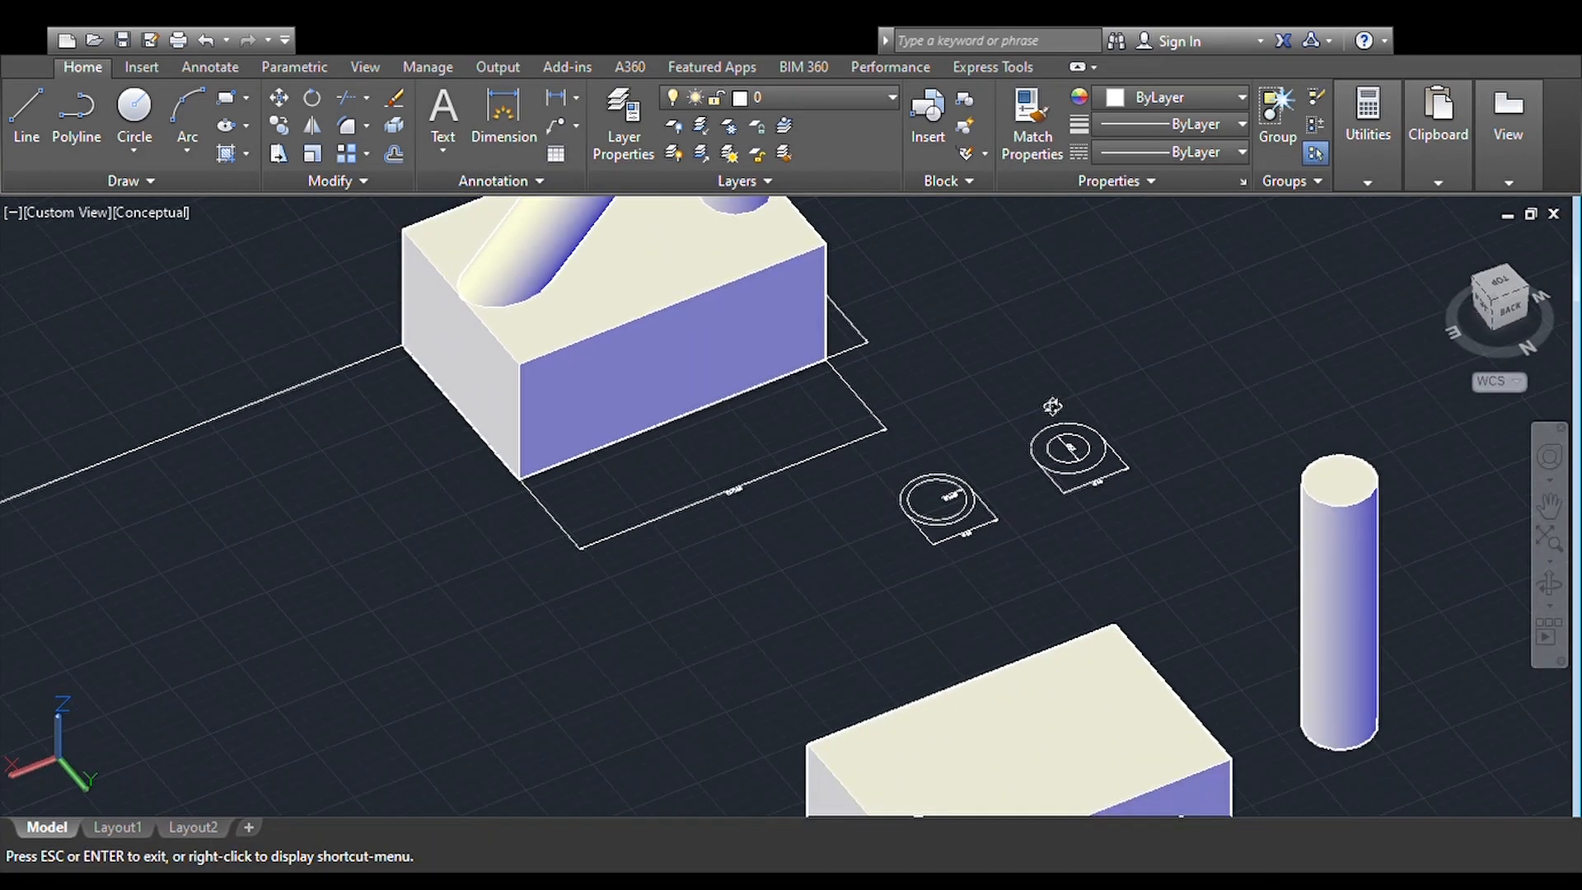
left_click(1550, 505)
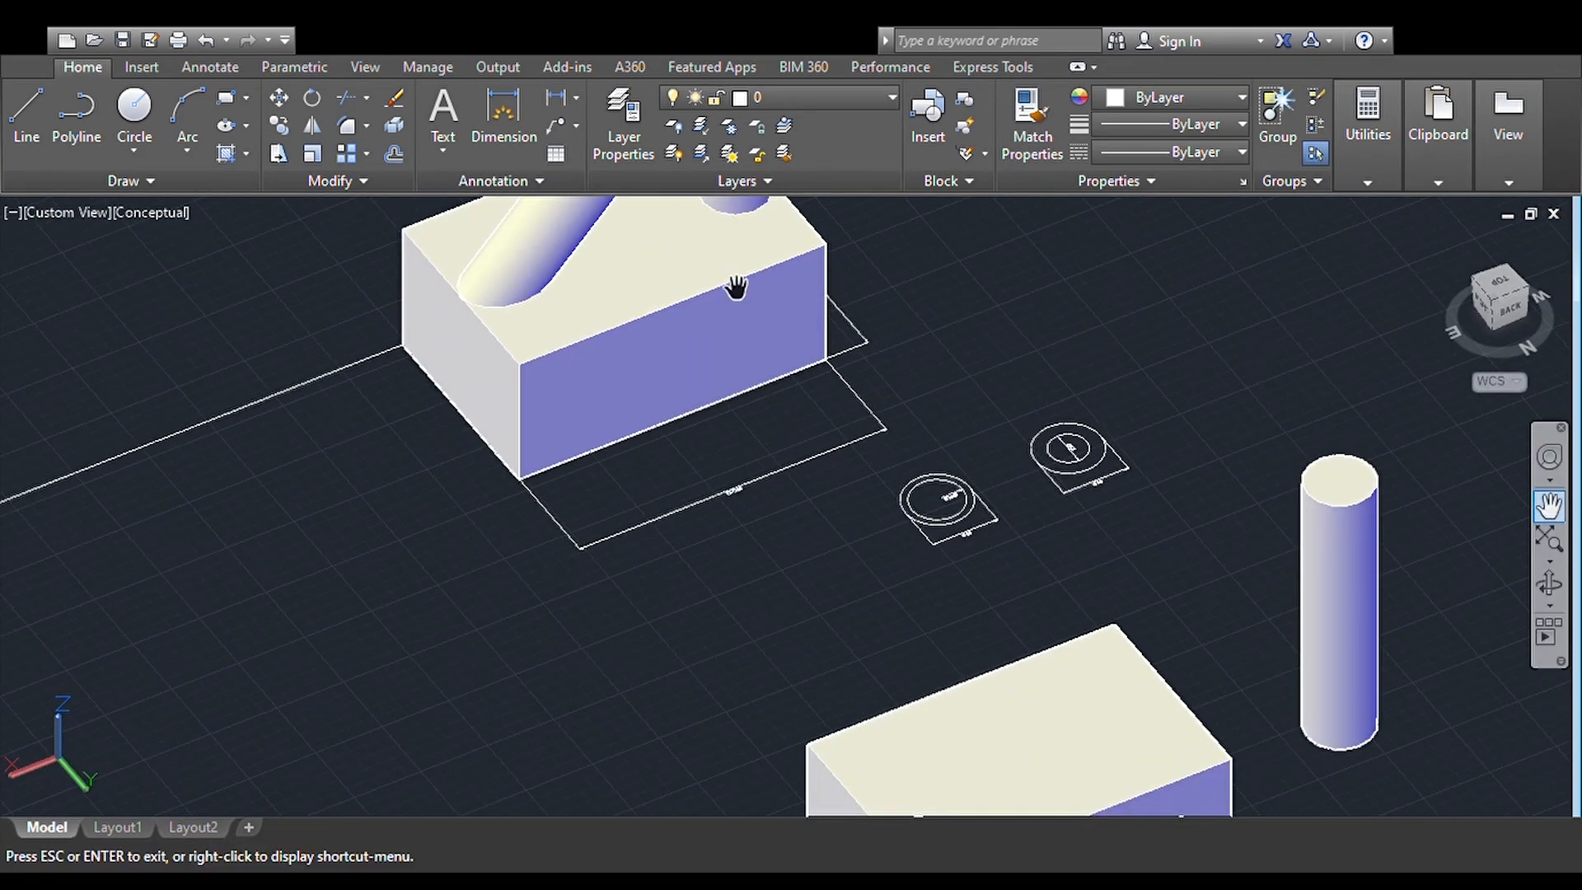
left_click_drag(736, 289, 769, 625)
left_click_drag(772, 458, 760, 521)
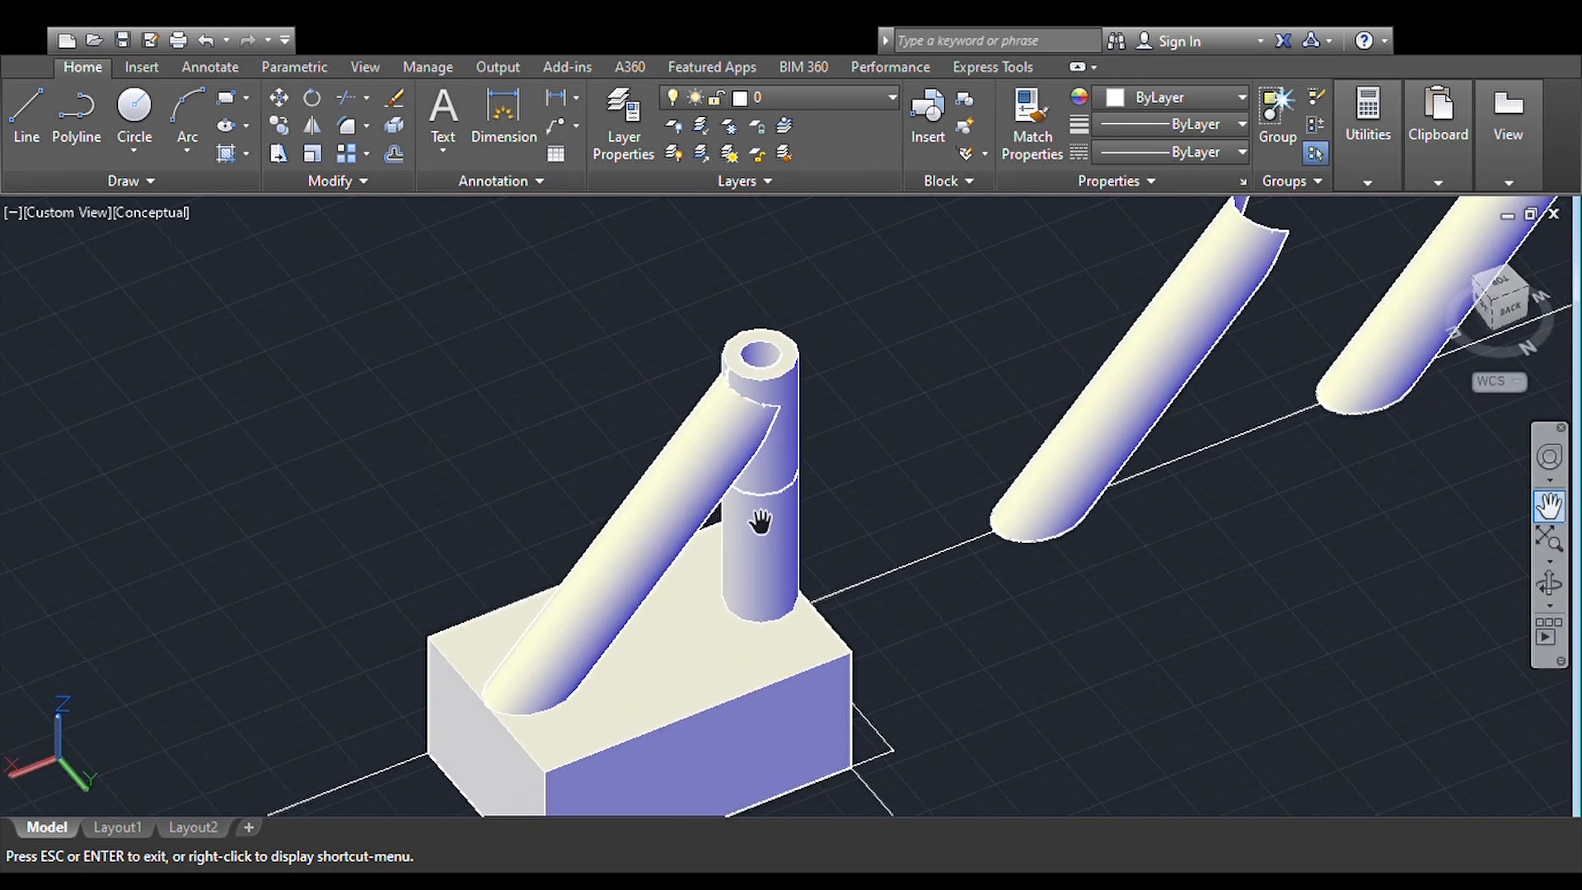
Step: Examine the height dimension between the vertical tube's upper rim and the angled tube joint up close
scroll(740, 447, "up", 5)
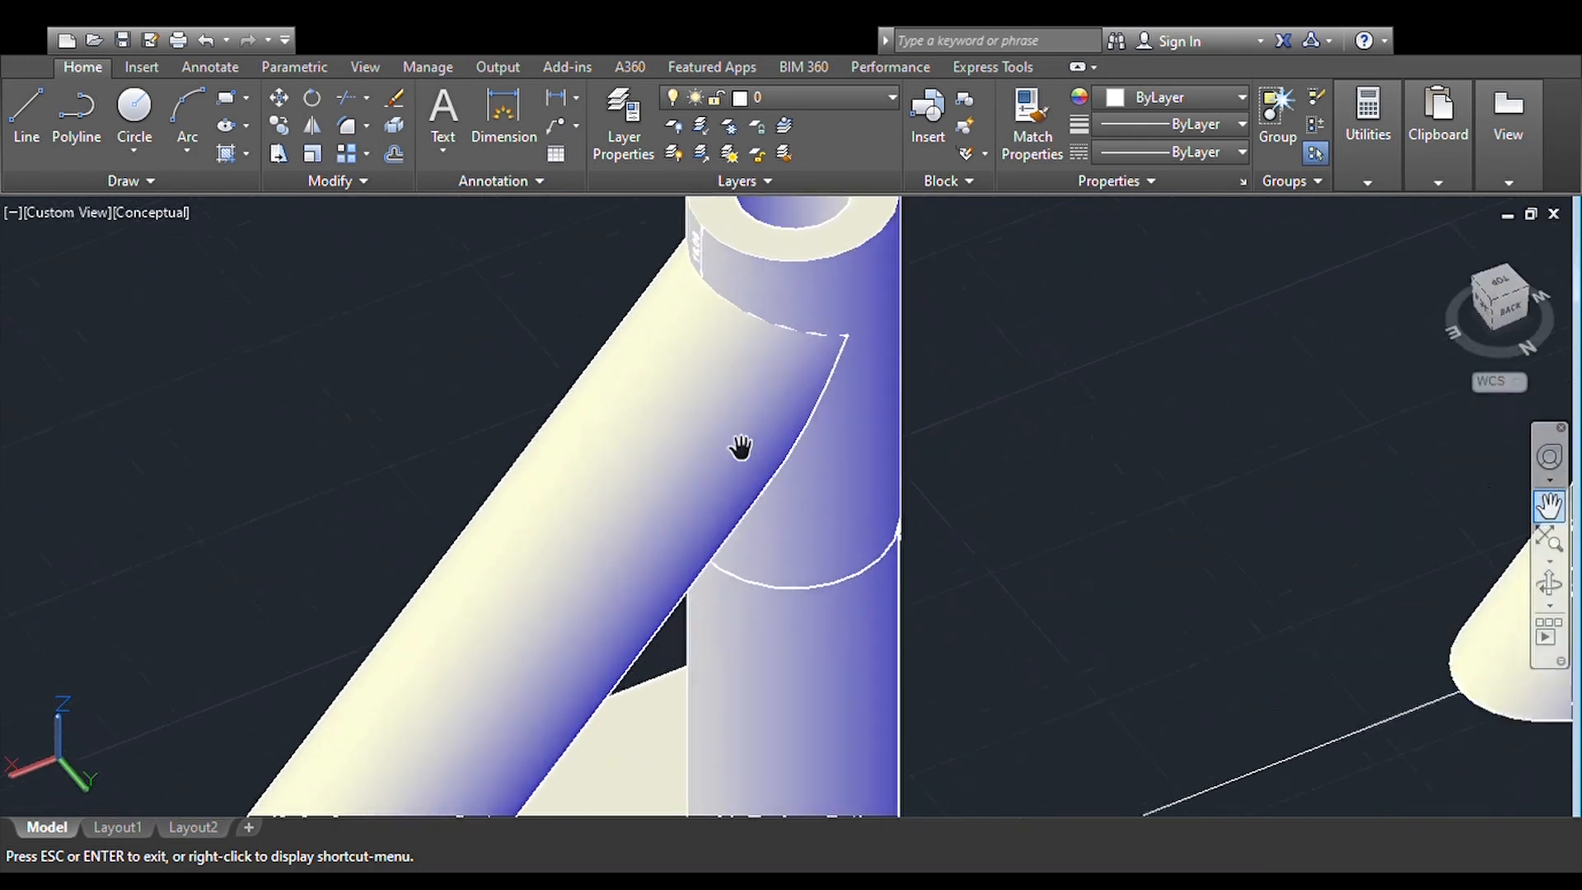
scroll(740, 447, "up", 1)
left_click_drag(742, 254, 738, 354)
scroll(737, 360, "up", 1)
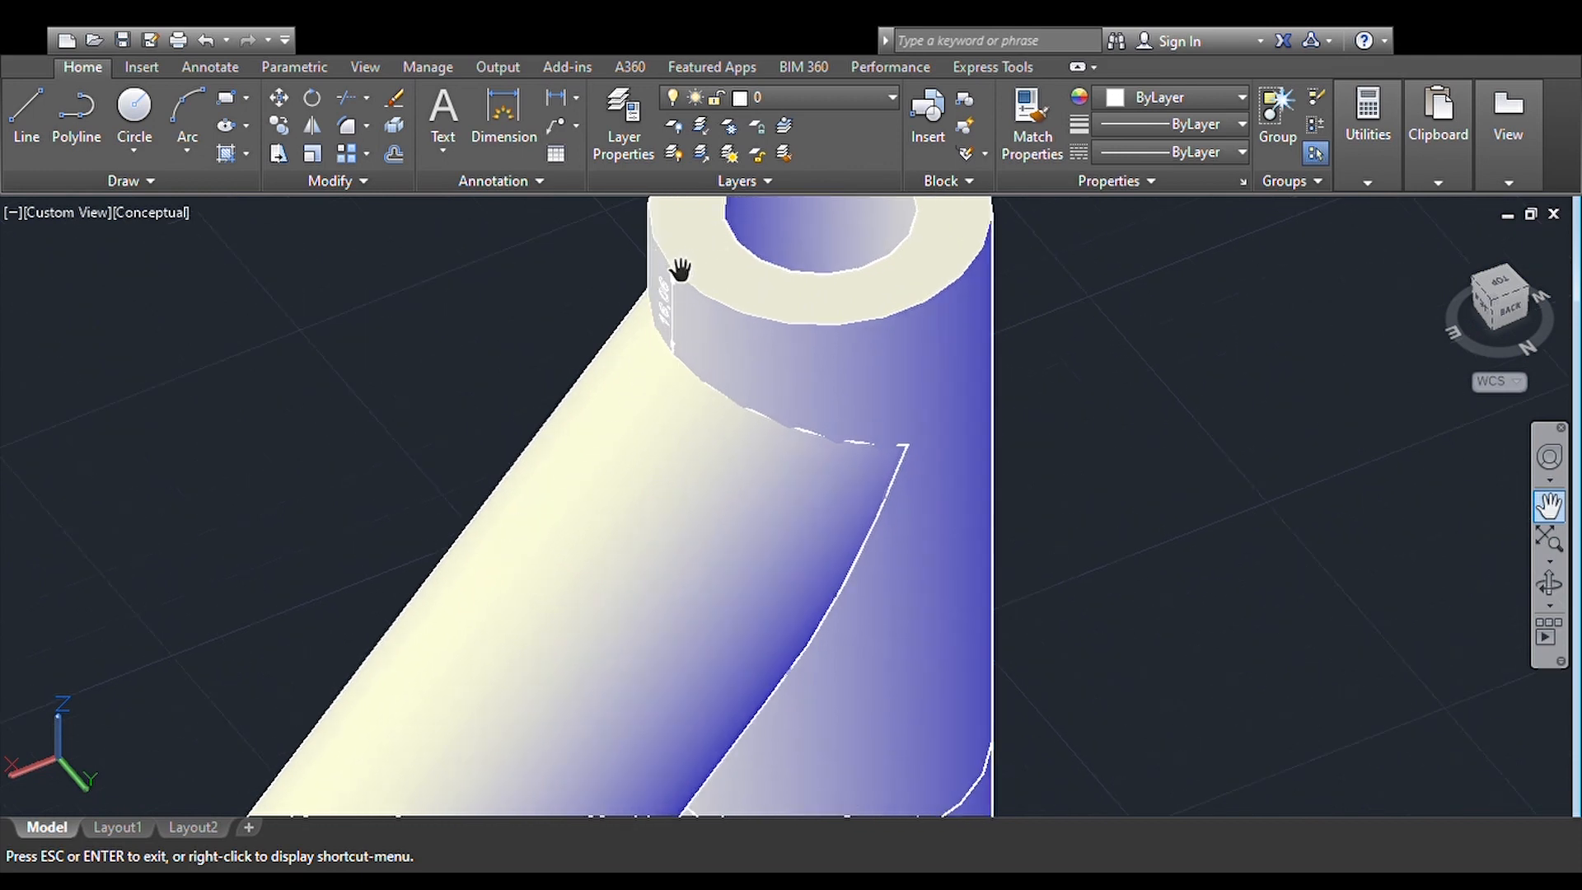
scroll(680, 270, "up", 2)
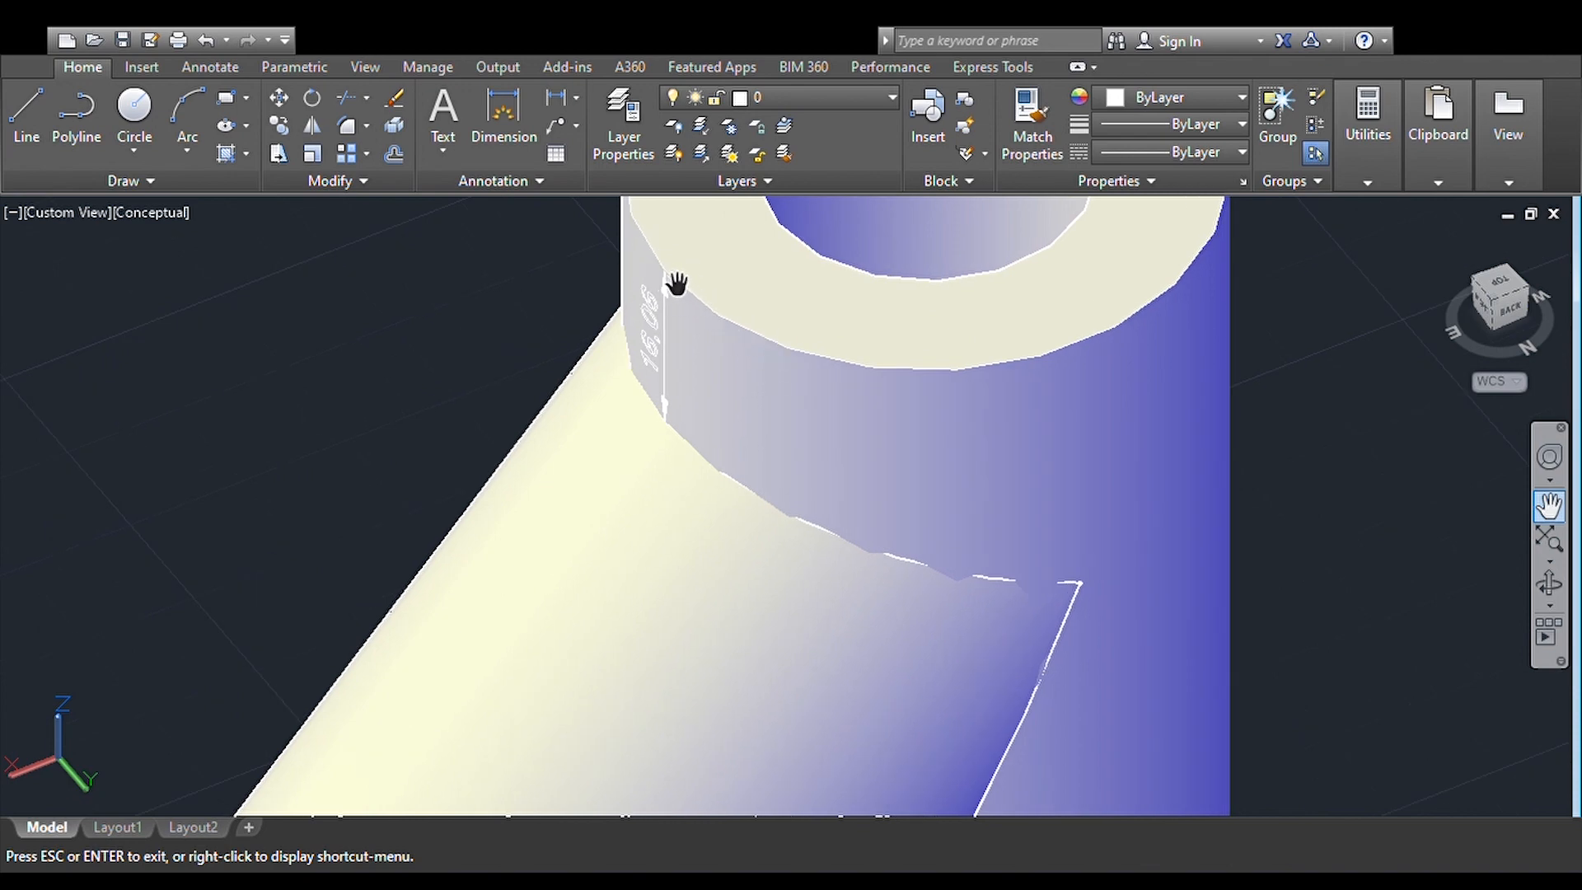
scroll(648, 379, "up", 2)
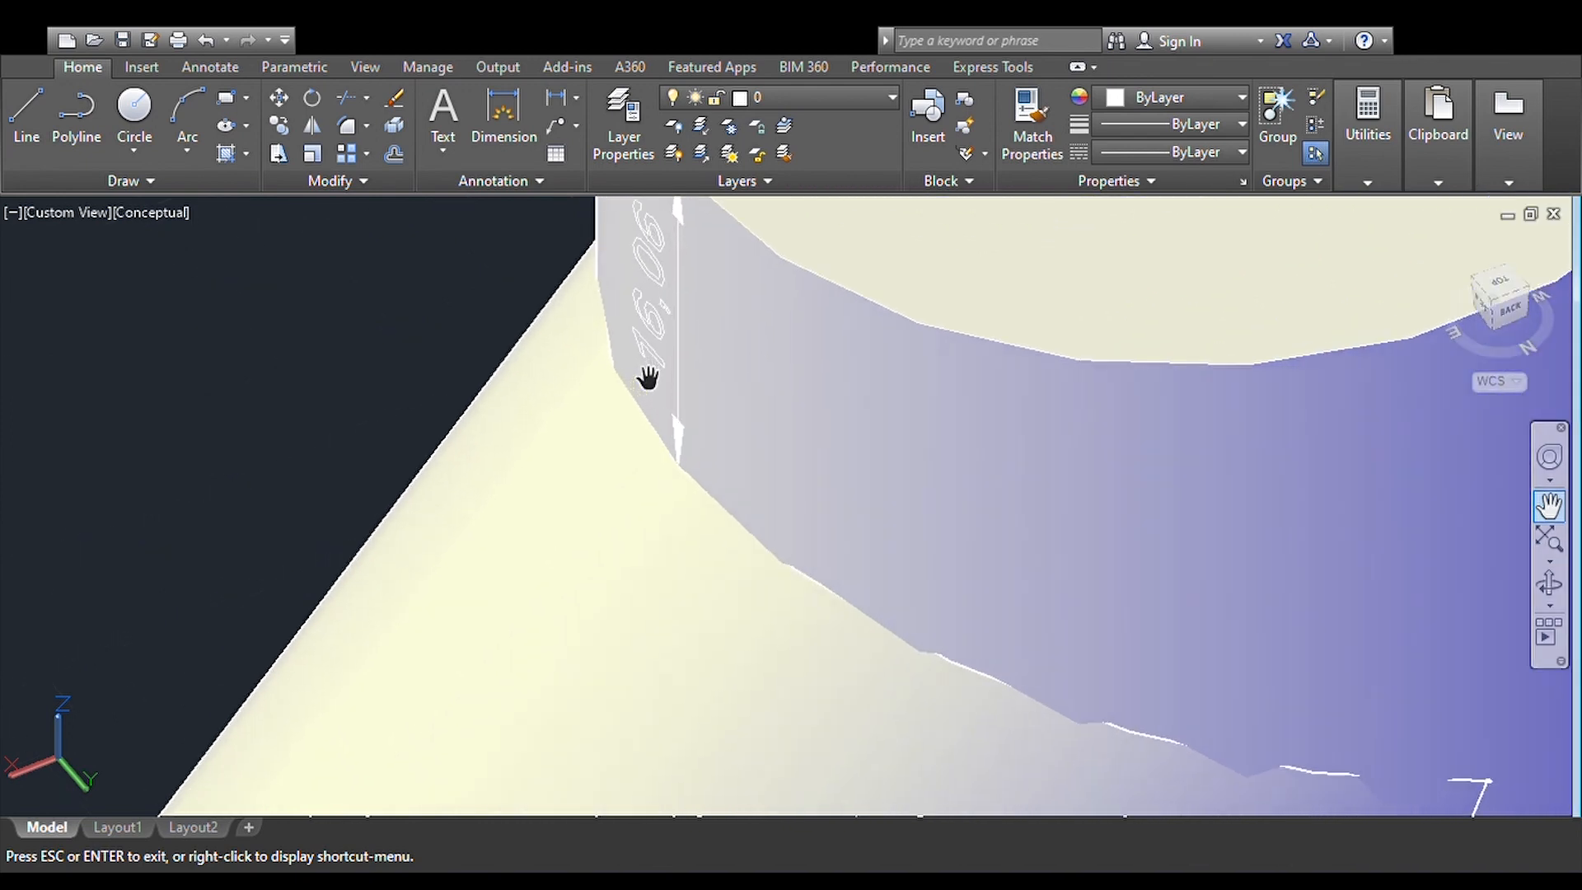
scroll(663, 382, "up", 1)
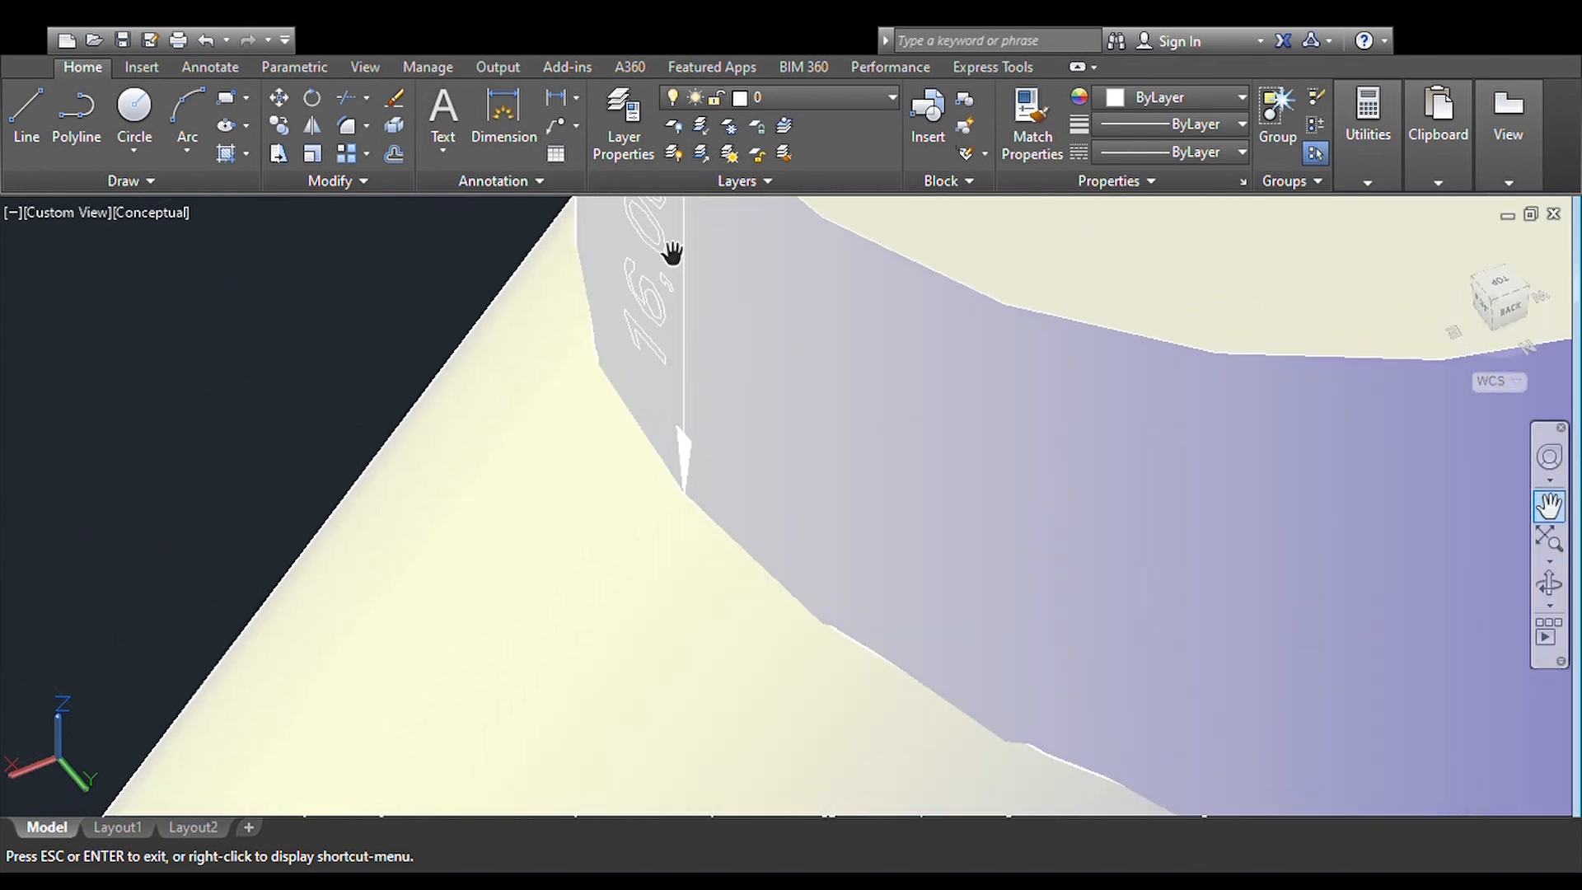
scroll(689, 396, "up", 1)
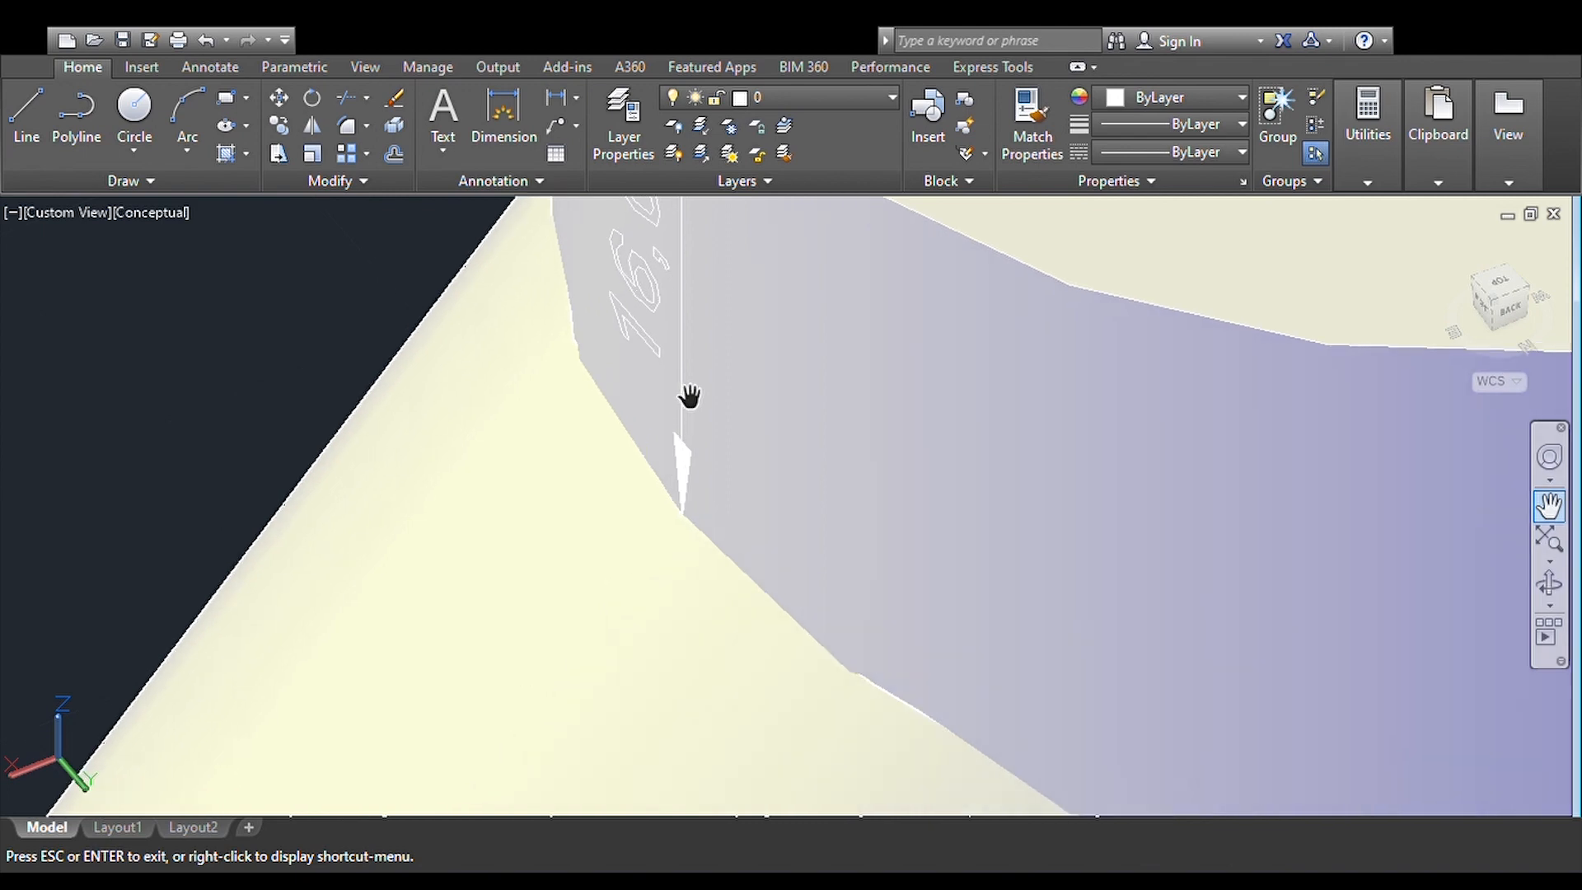
scroll(688, 397, "up", 1)
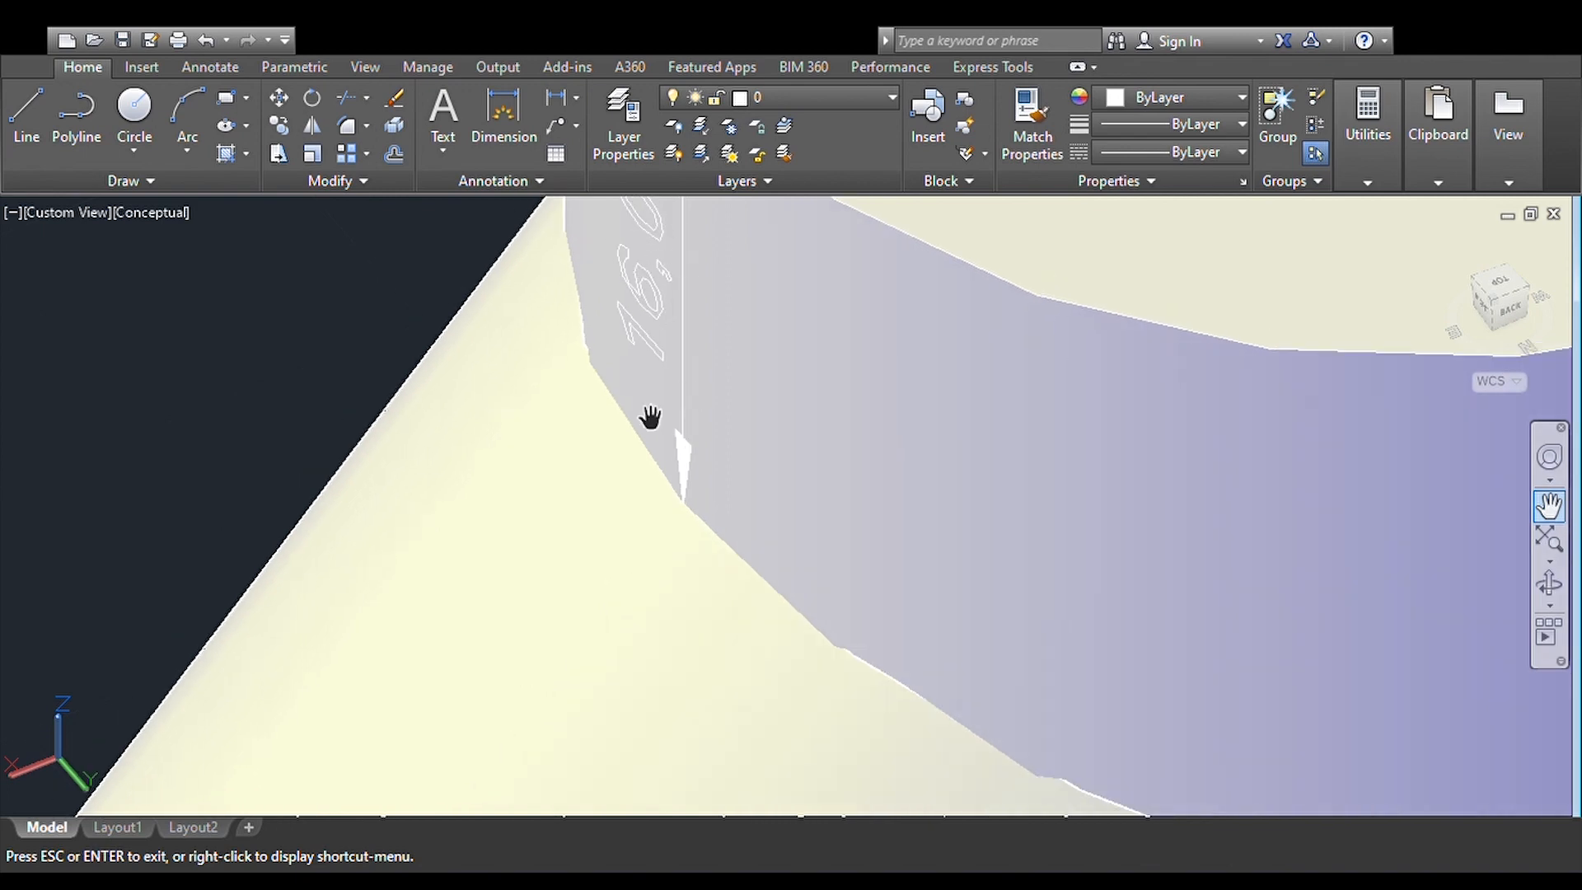
left_click_drag(697, 368, 712, 313)
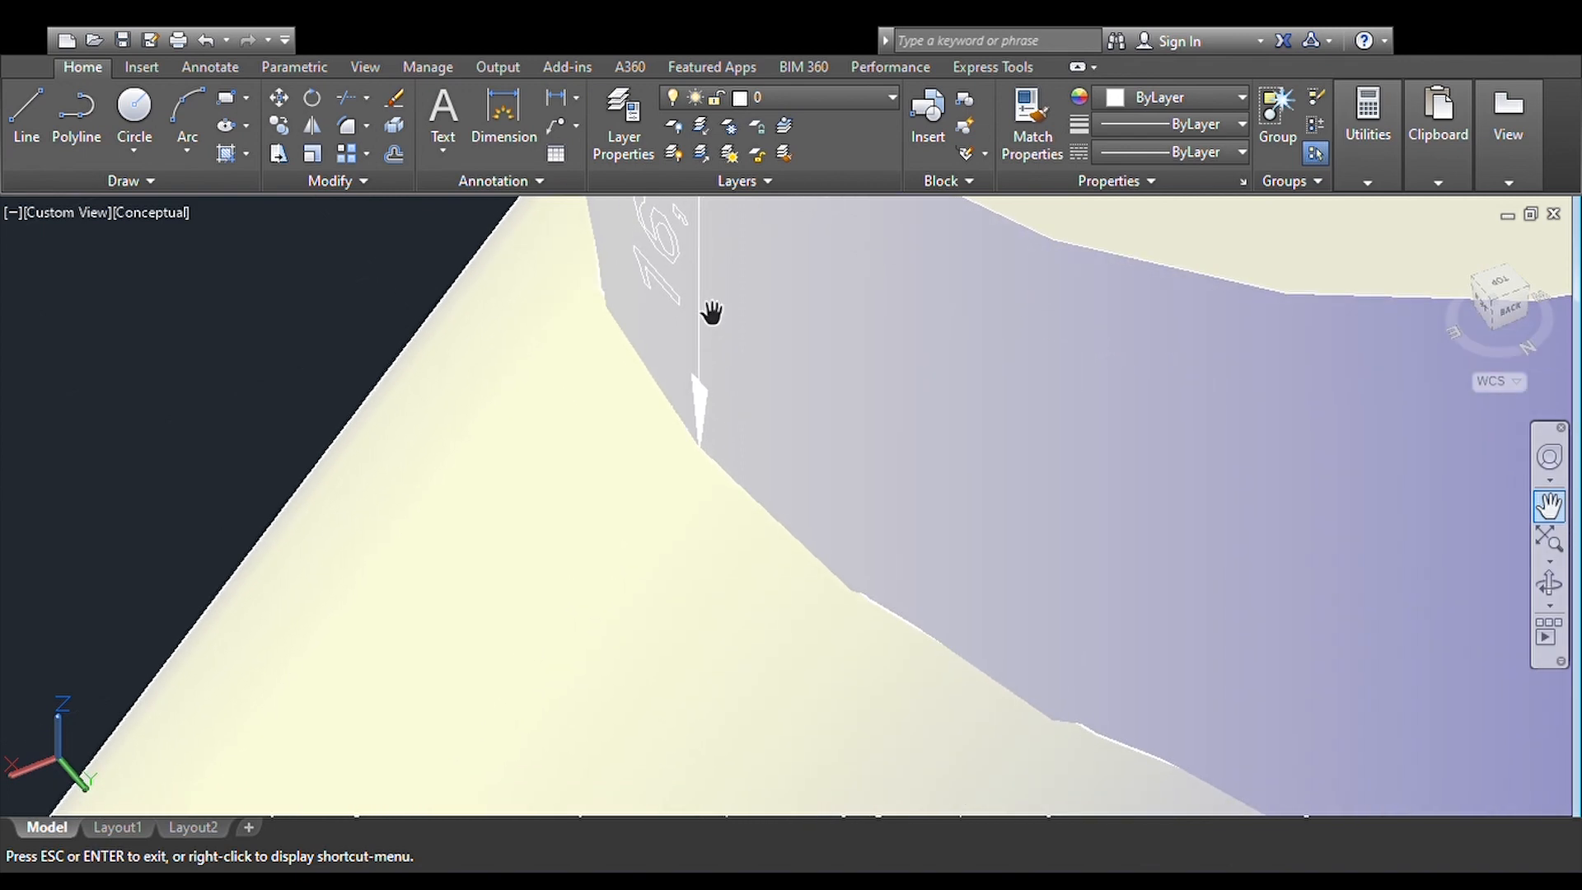
Step: Delete the tall solid cylinder standing beside the new block
scroll(712, 313, "down", 1)
scroll(730, 434, "down", 2)
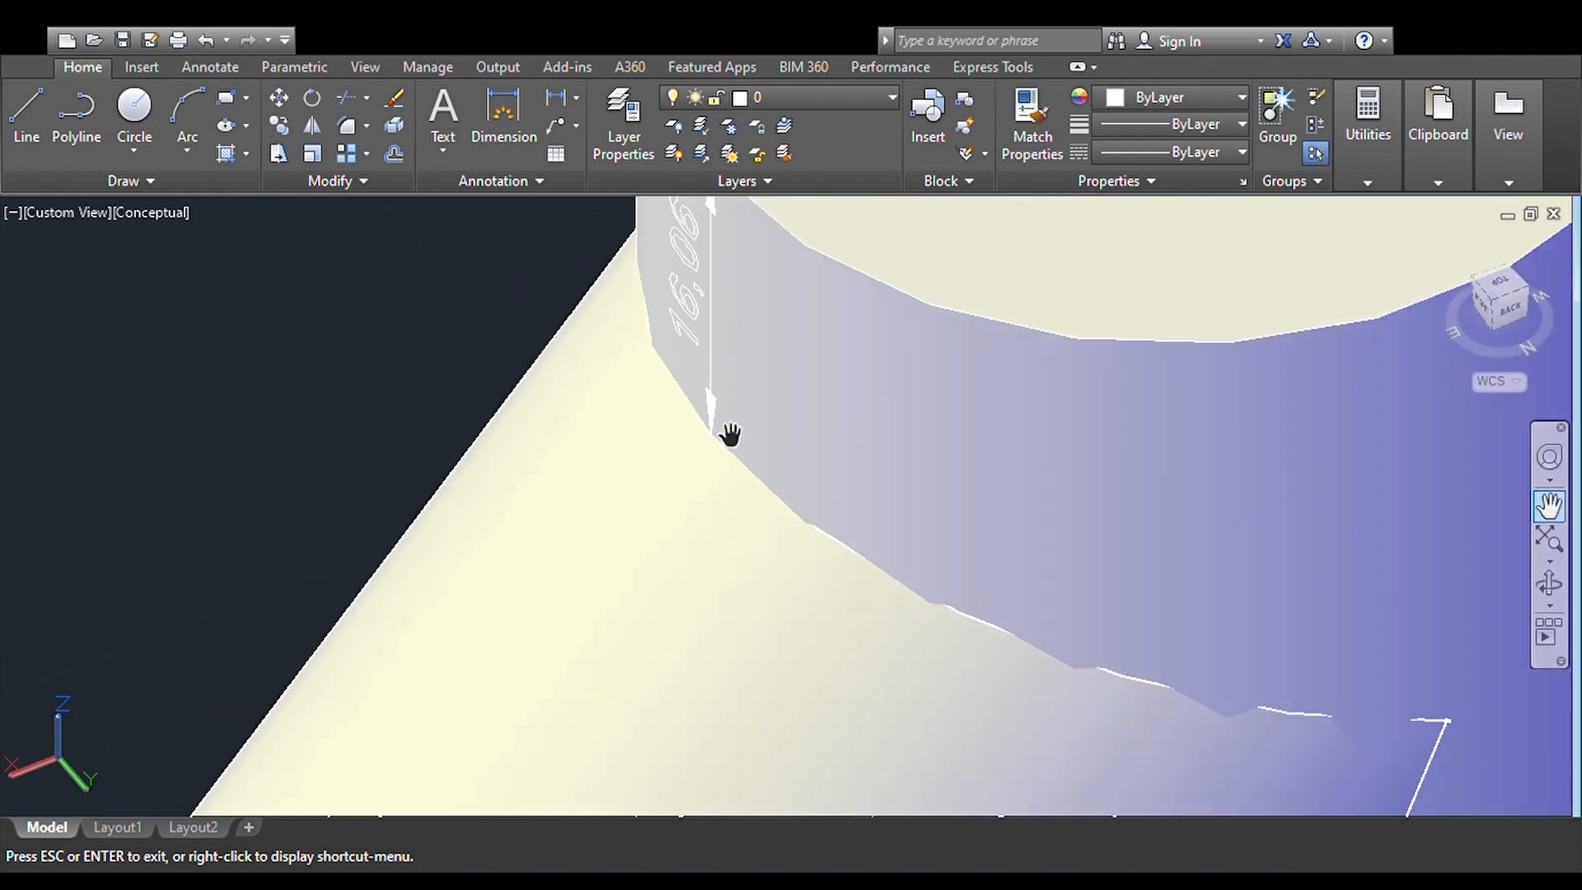
left_click(1551, 514)
left_click_drag(1351, 538, 584, 132)
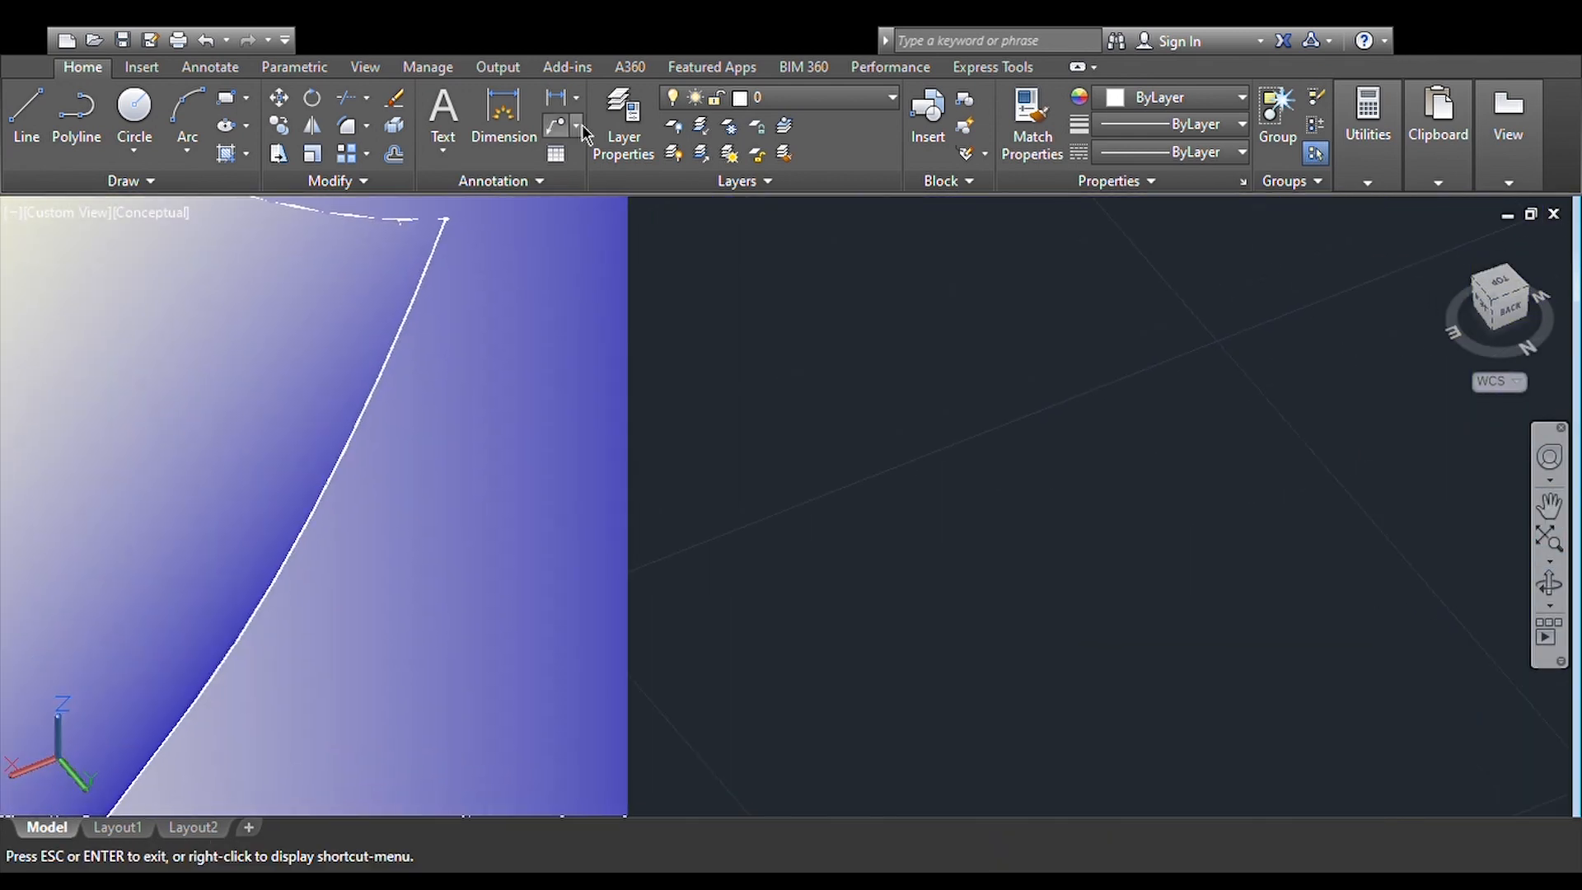
scroll(799, 340, "down", 5)
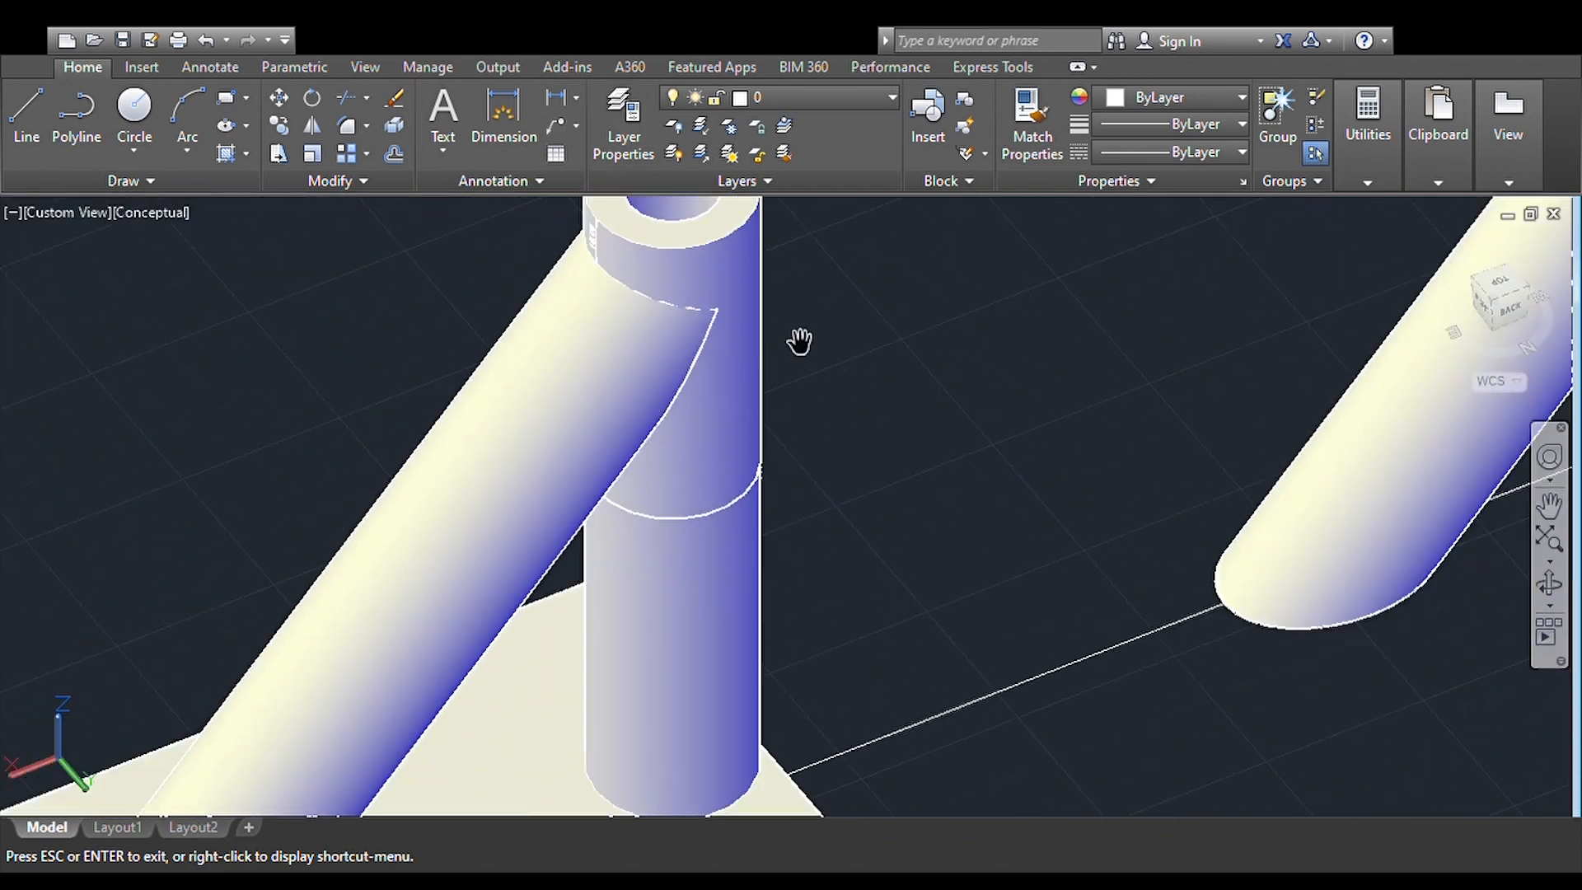
scroll(798, 339, "down", 3)
left_click_drag(1137, 550, 615, 185)
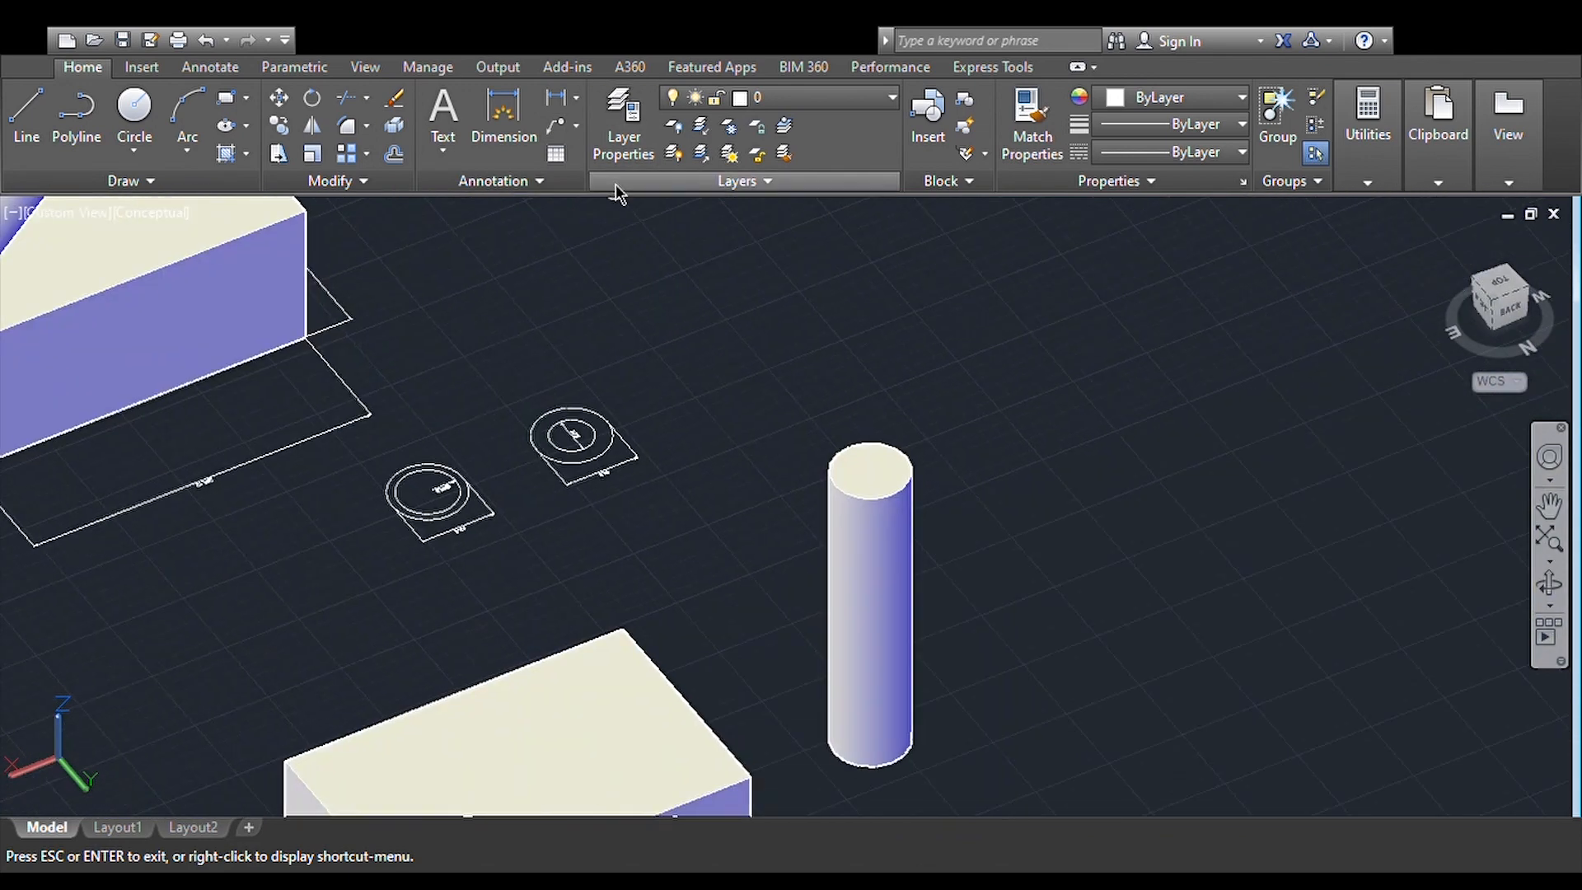
scroll(819, 555, "down", 3)
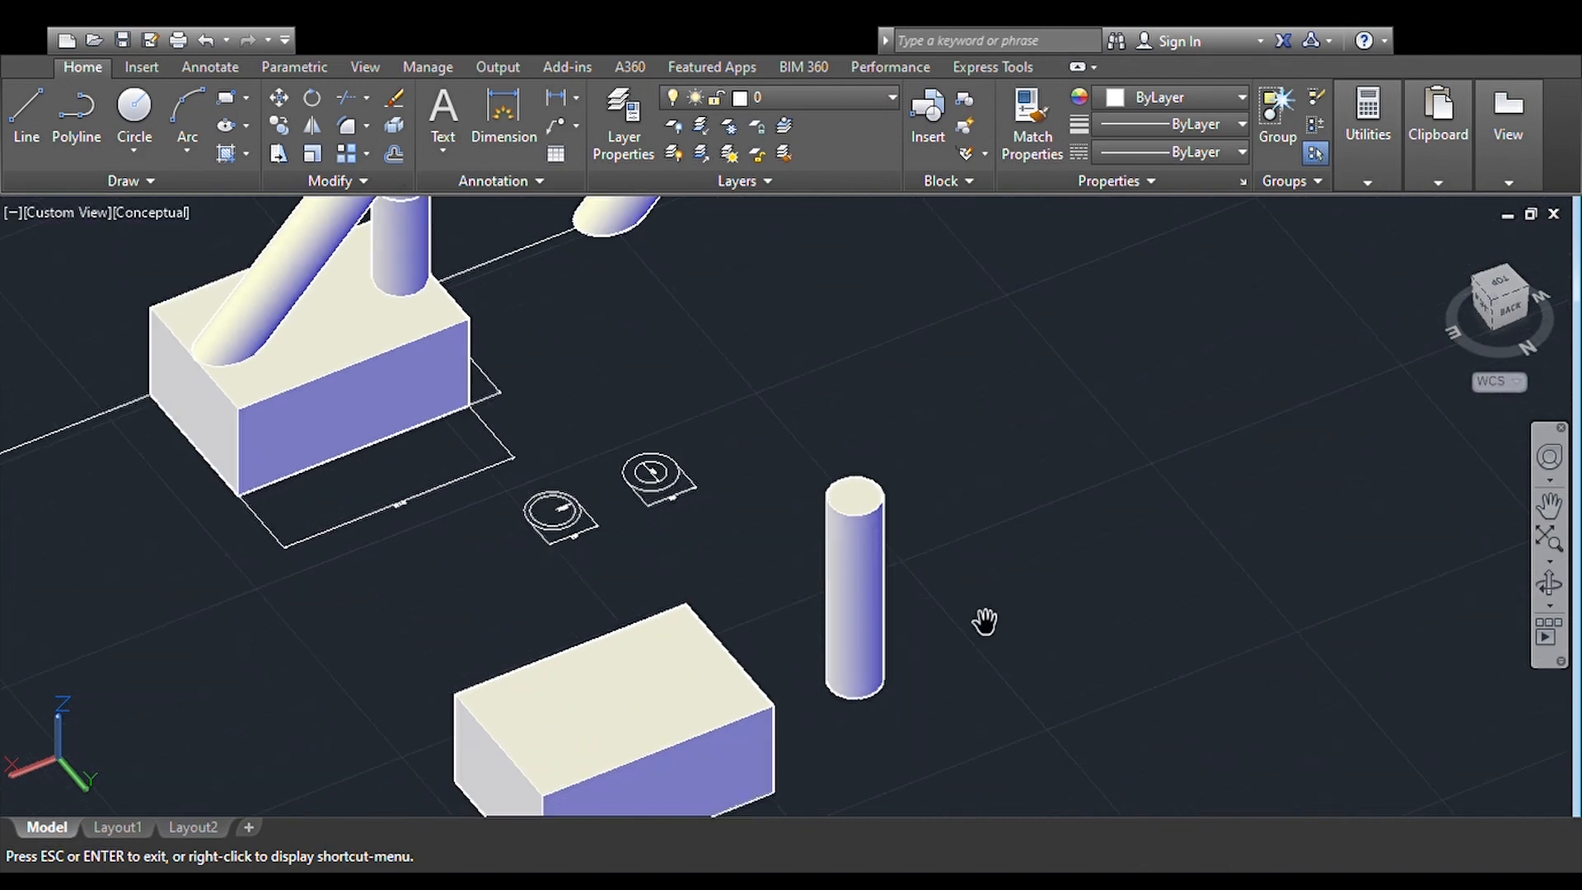
left_click_drag(985, 622, 717, 388)
left_click_drag(642, 585, 644, 629)
key("Escape")
left_click(545, 457)
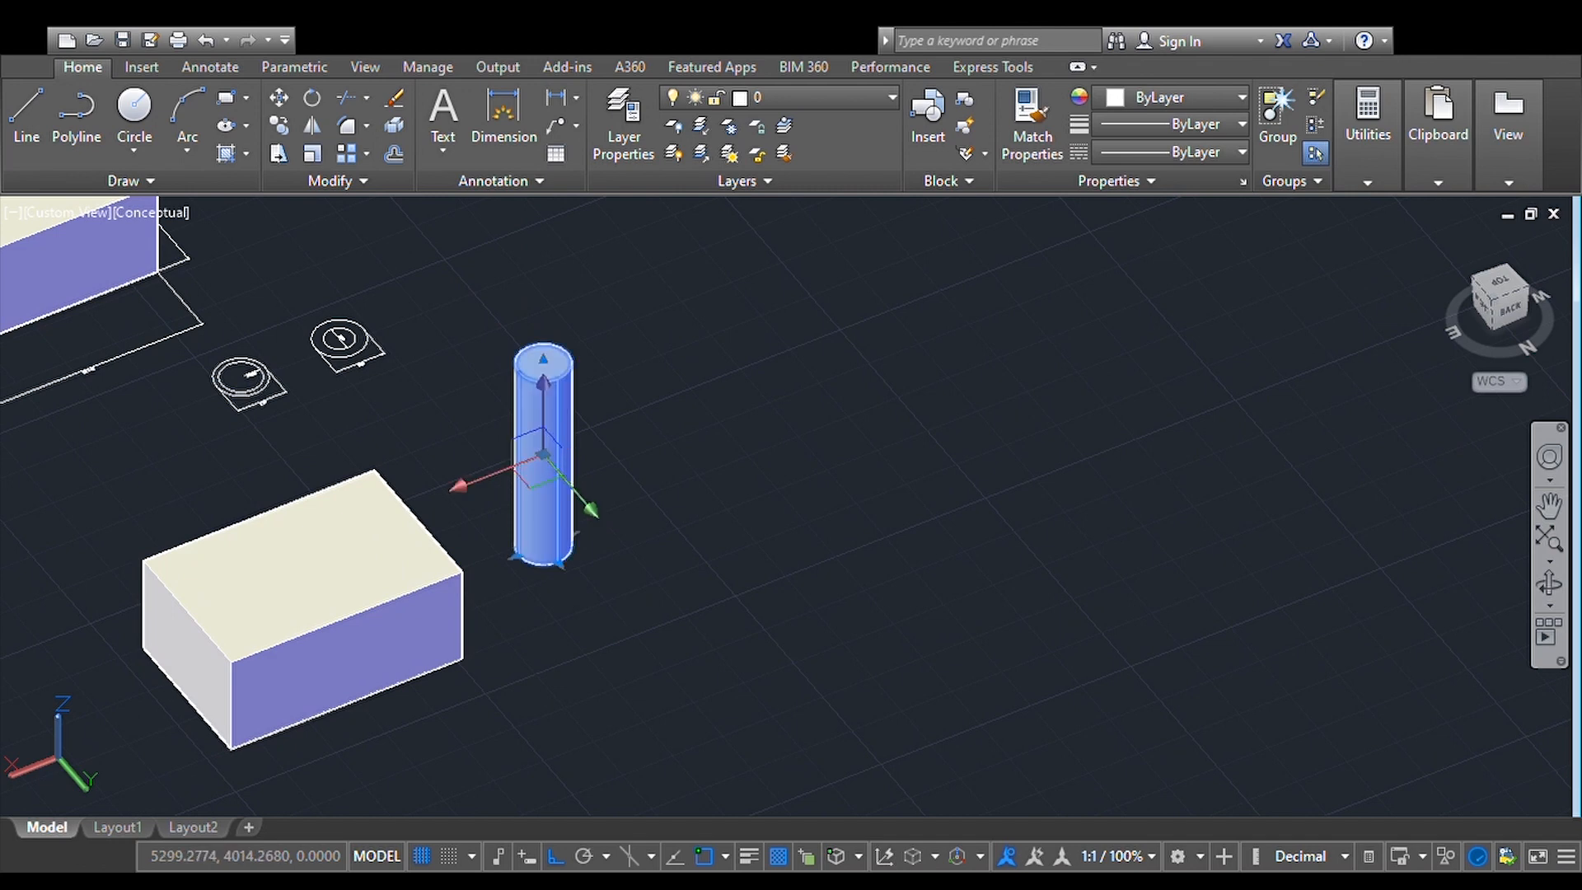
key("Delete")
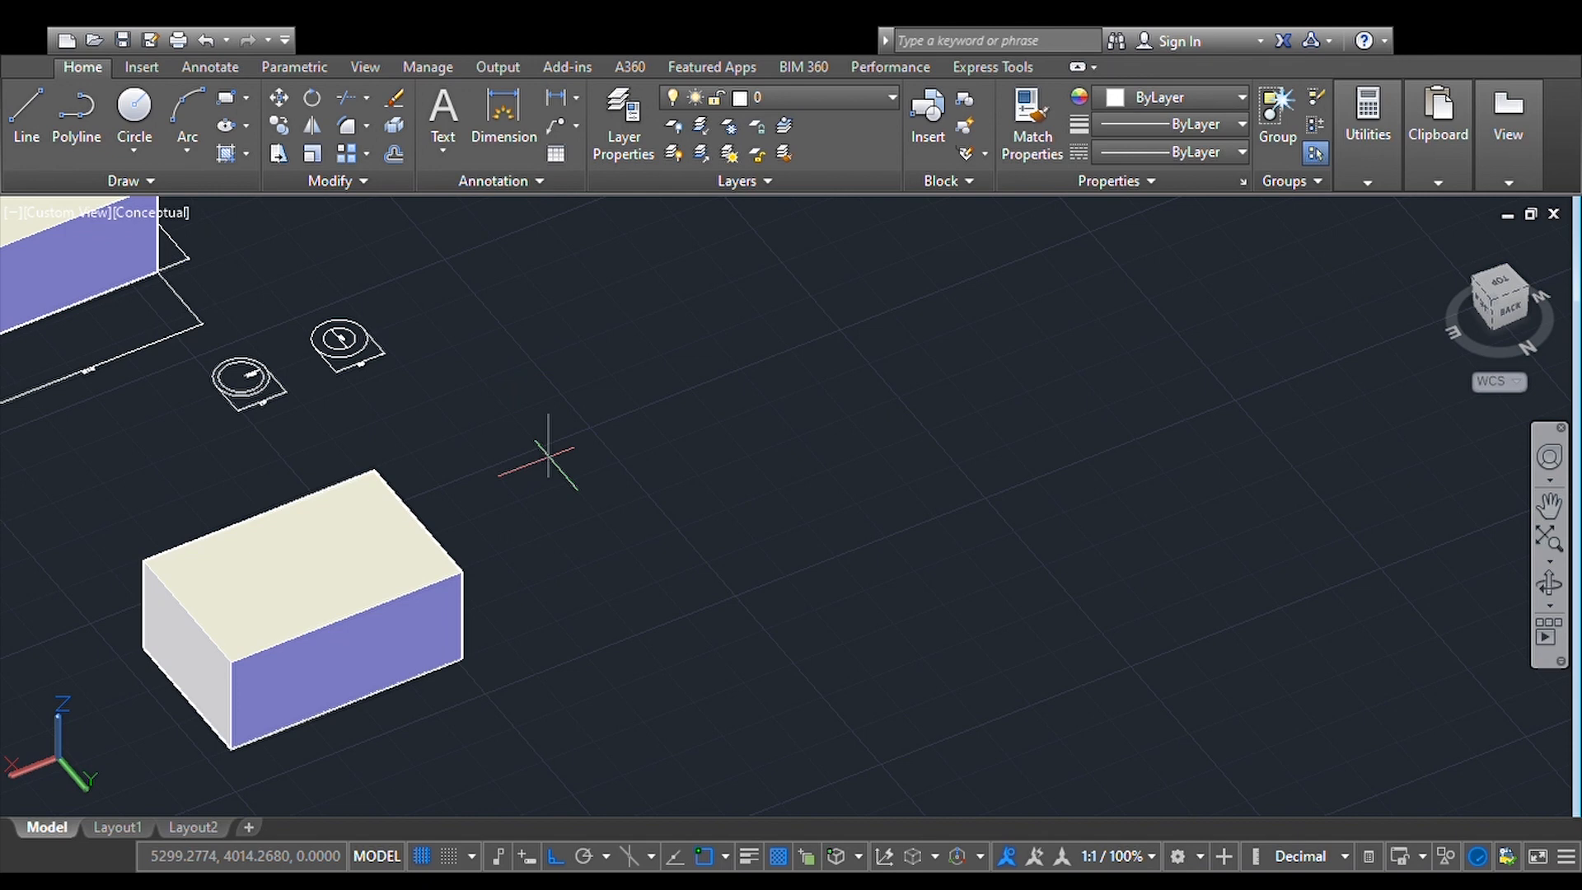
Step: Model a new vertical solid cylinder beside the new block, defining its base by diameter
left_click(546, 522)
type("d")
key("Return")
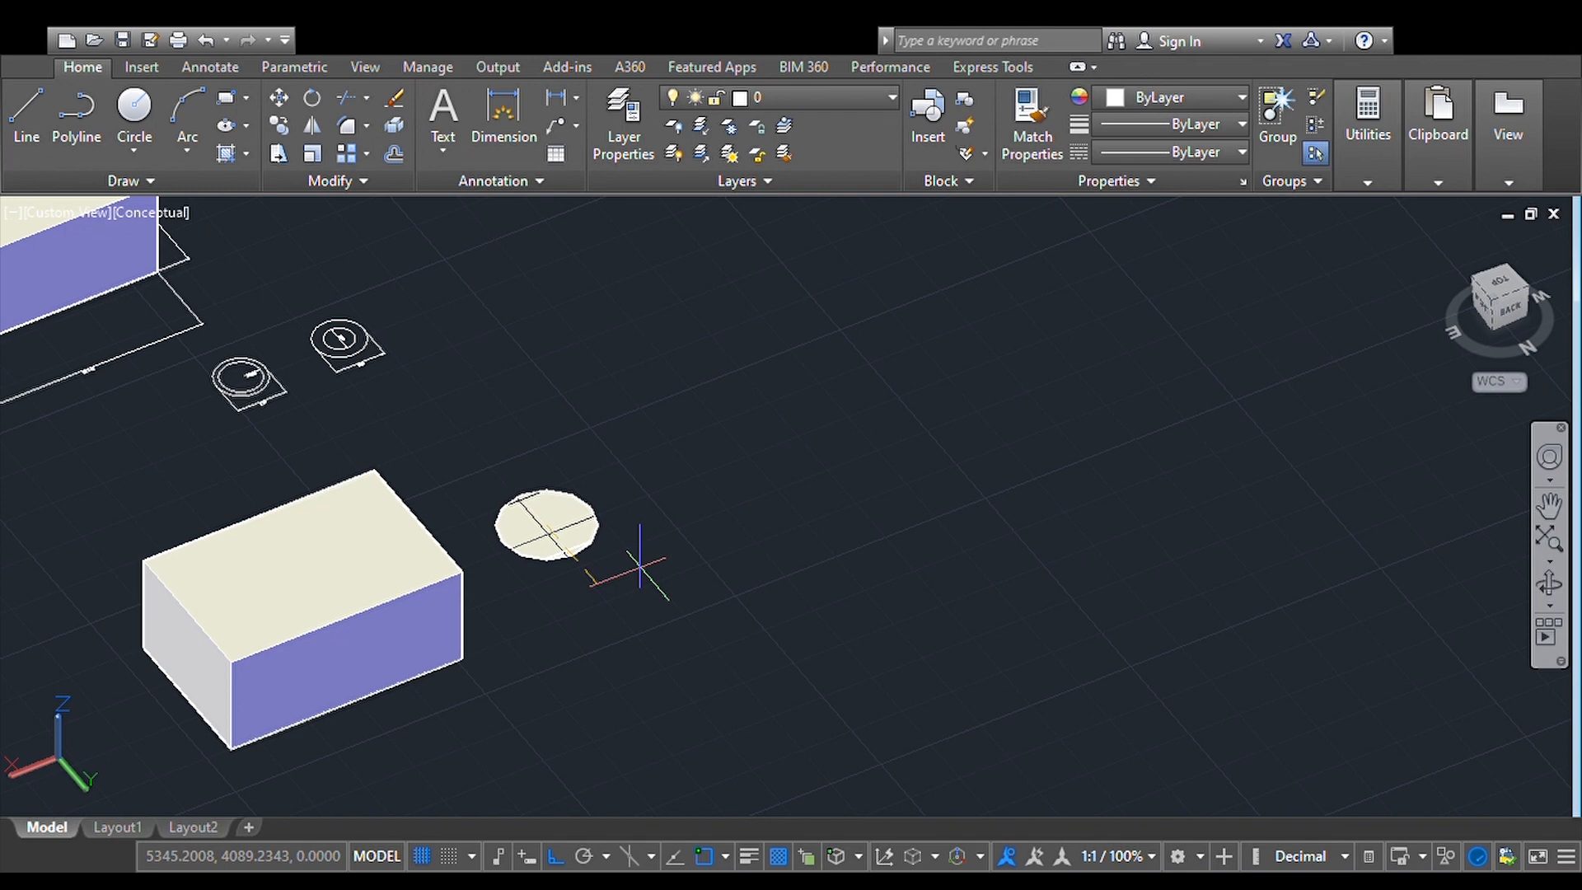
left_click(640, 565)
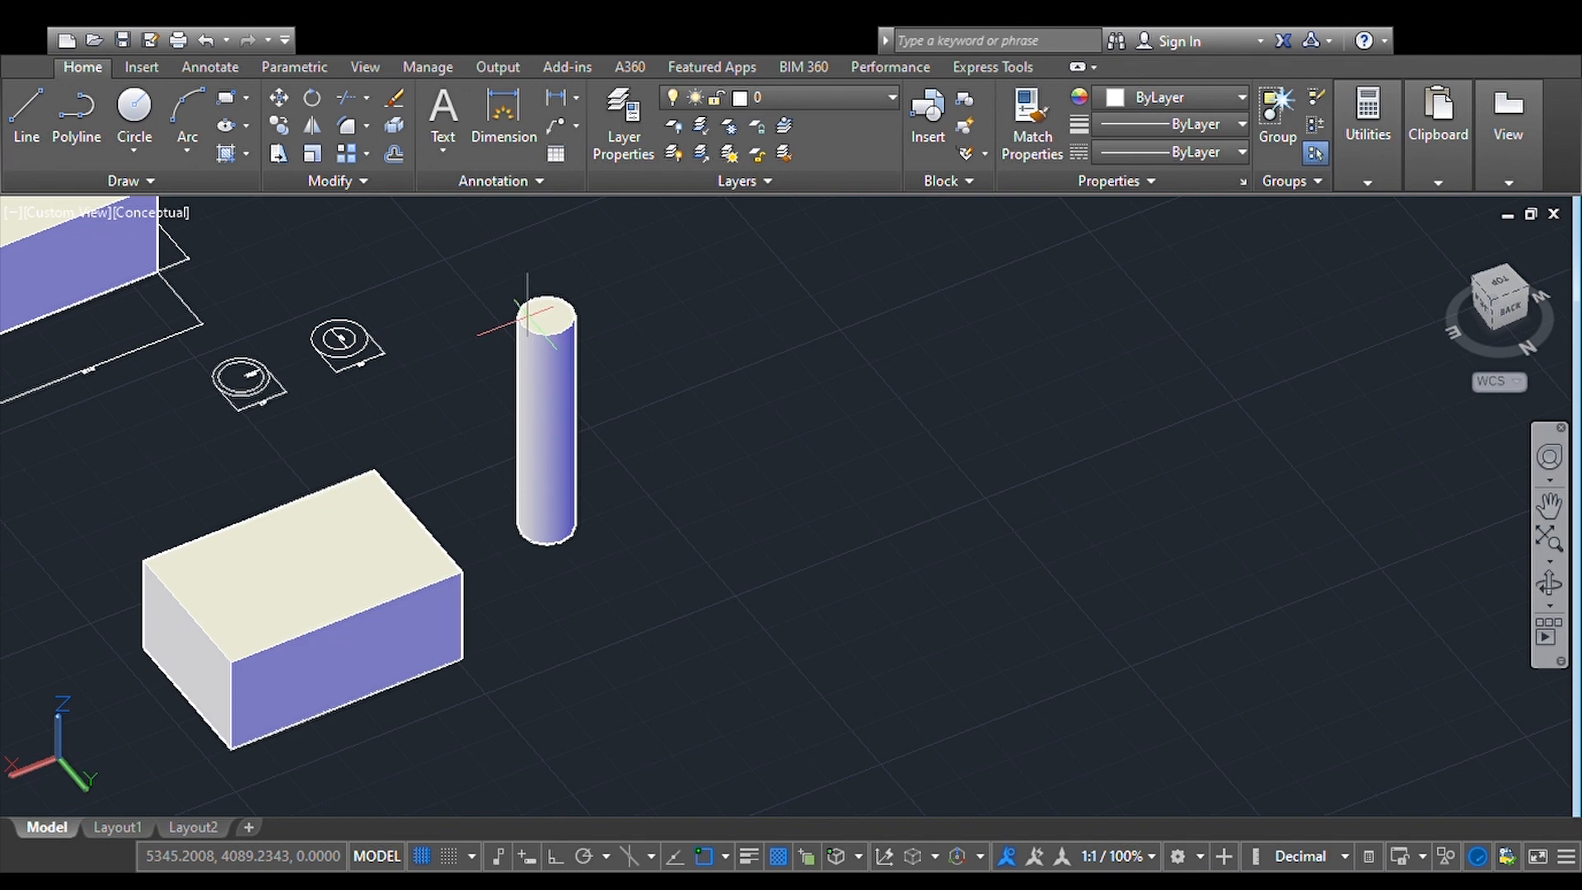
key("F8")
left_click(527, 314)
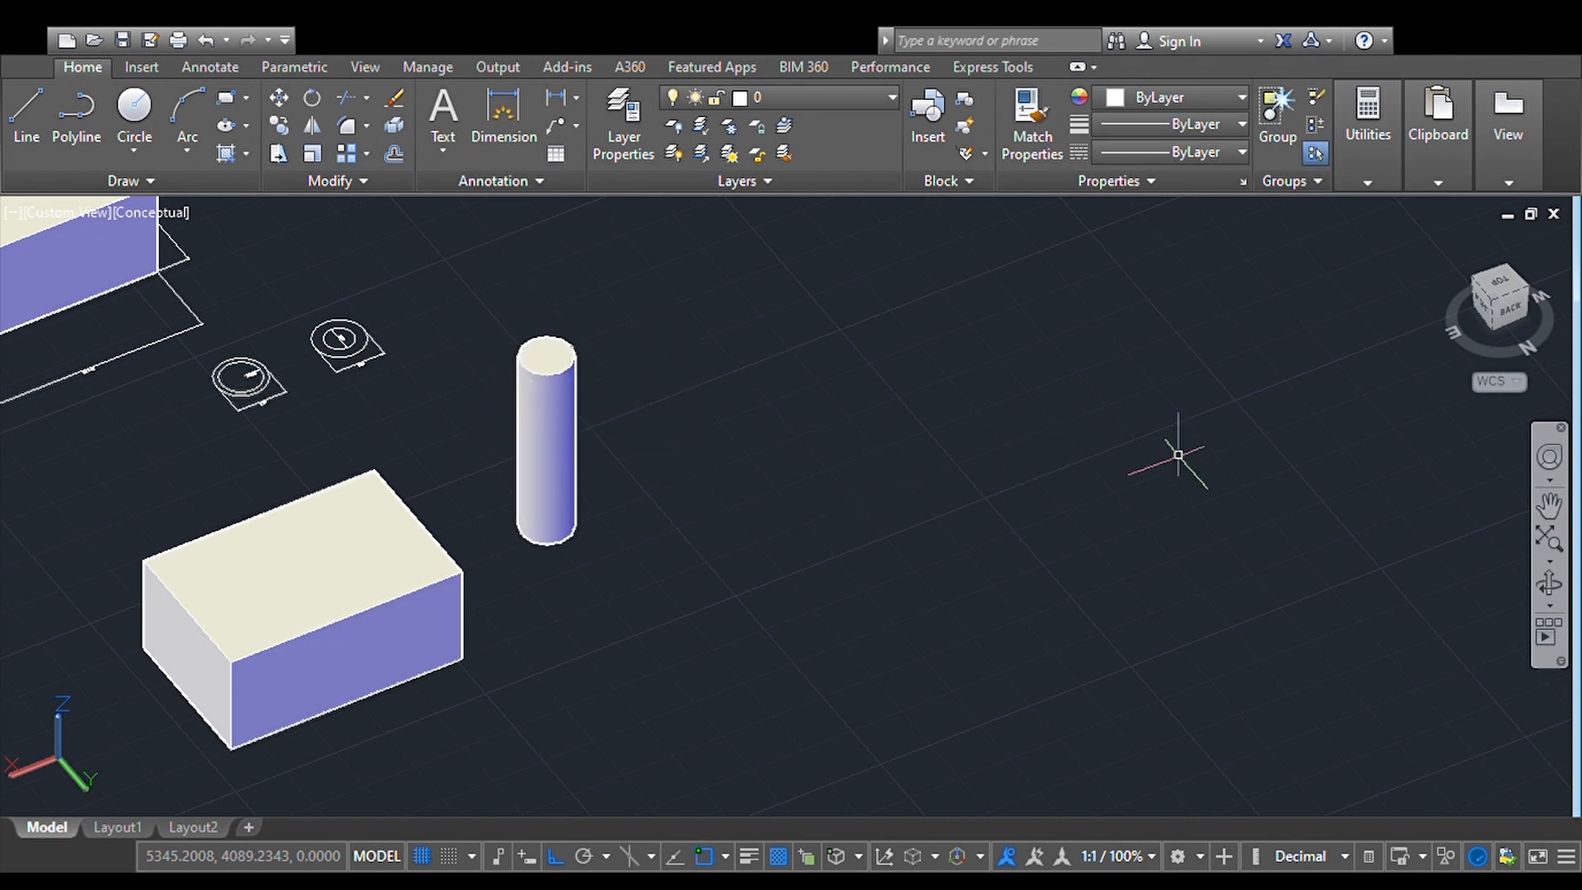
Step: Draw a circle with a diameter of 50 on the ground plane in the free area beside the new cylinder
left_click(1549, 504)
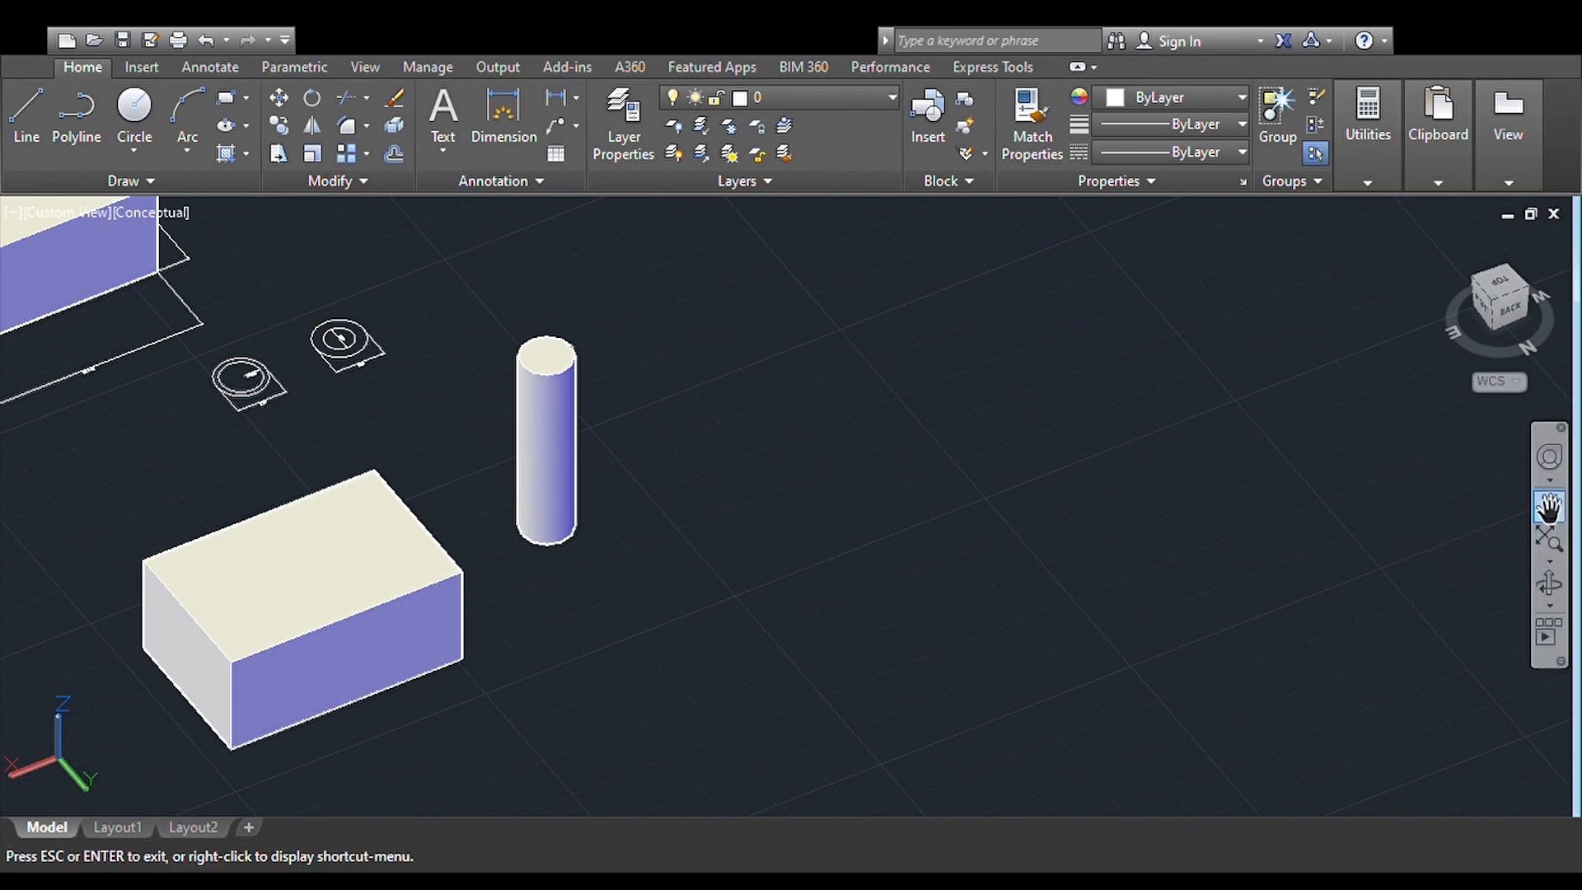
left_click_drag(932, 502, 1131, 616)
left_click_drag(922, 636, 675, 424)
key("Escape")
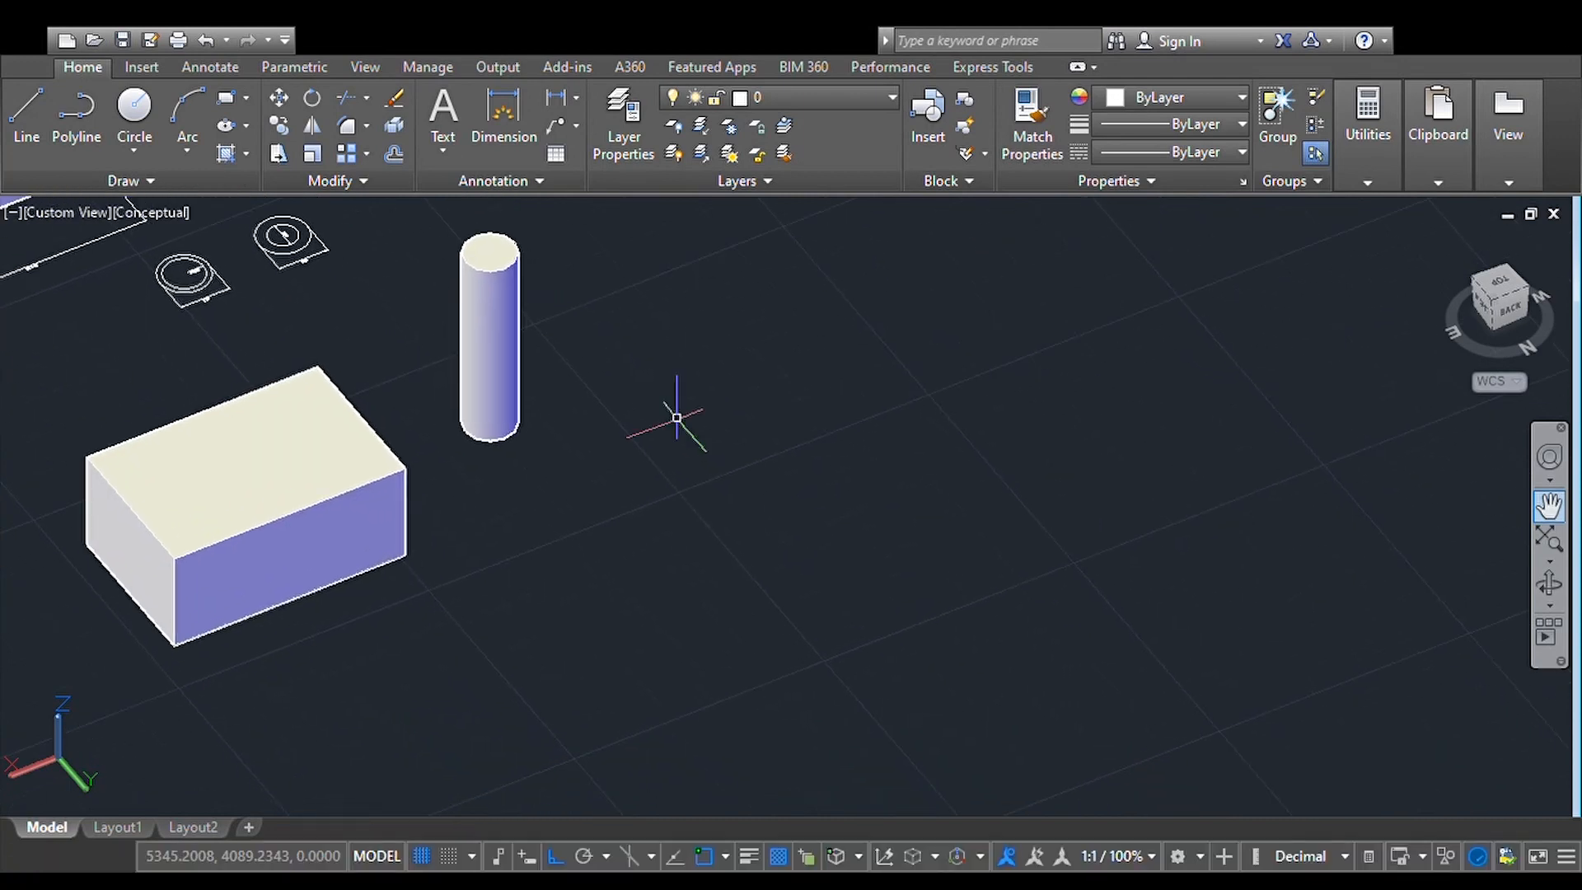
scroll(613, 595, "up", 3)
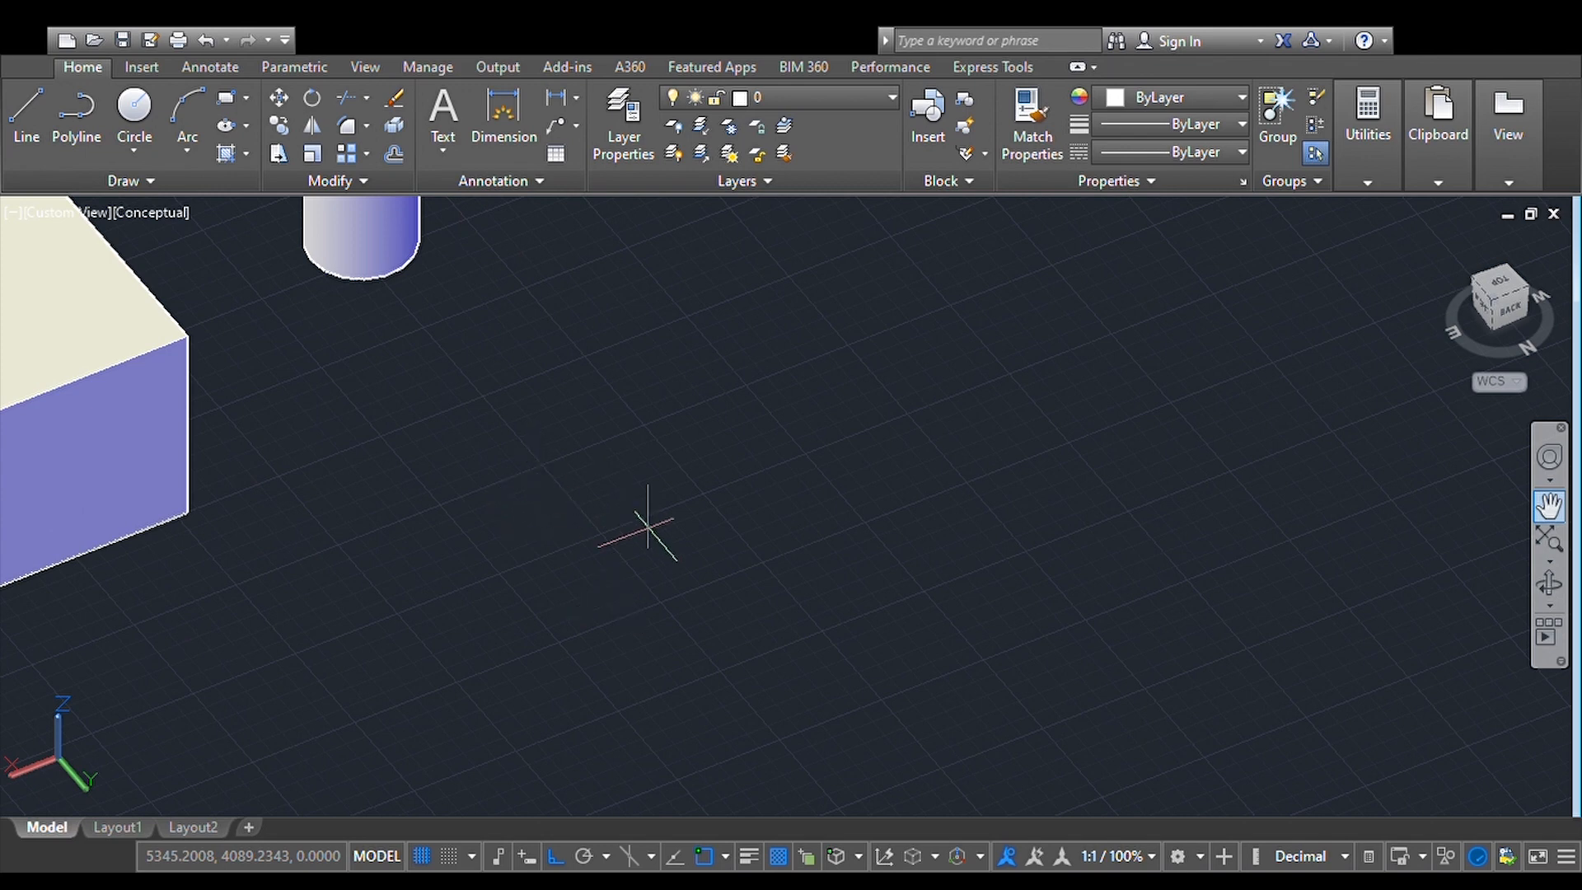
left_click(578, 476)
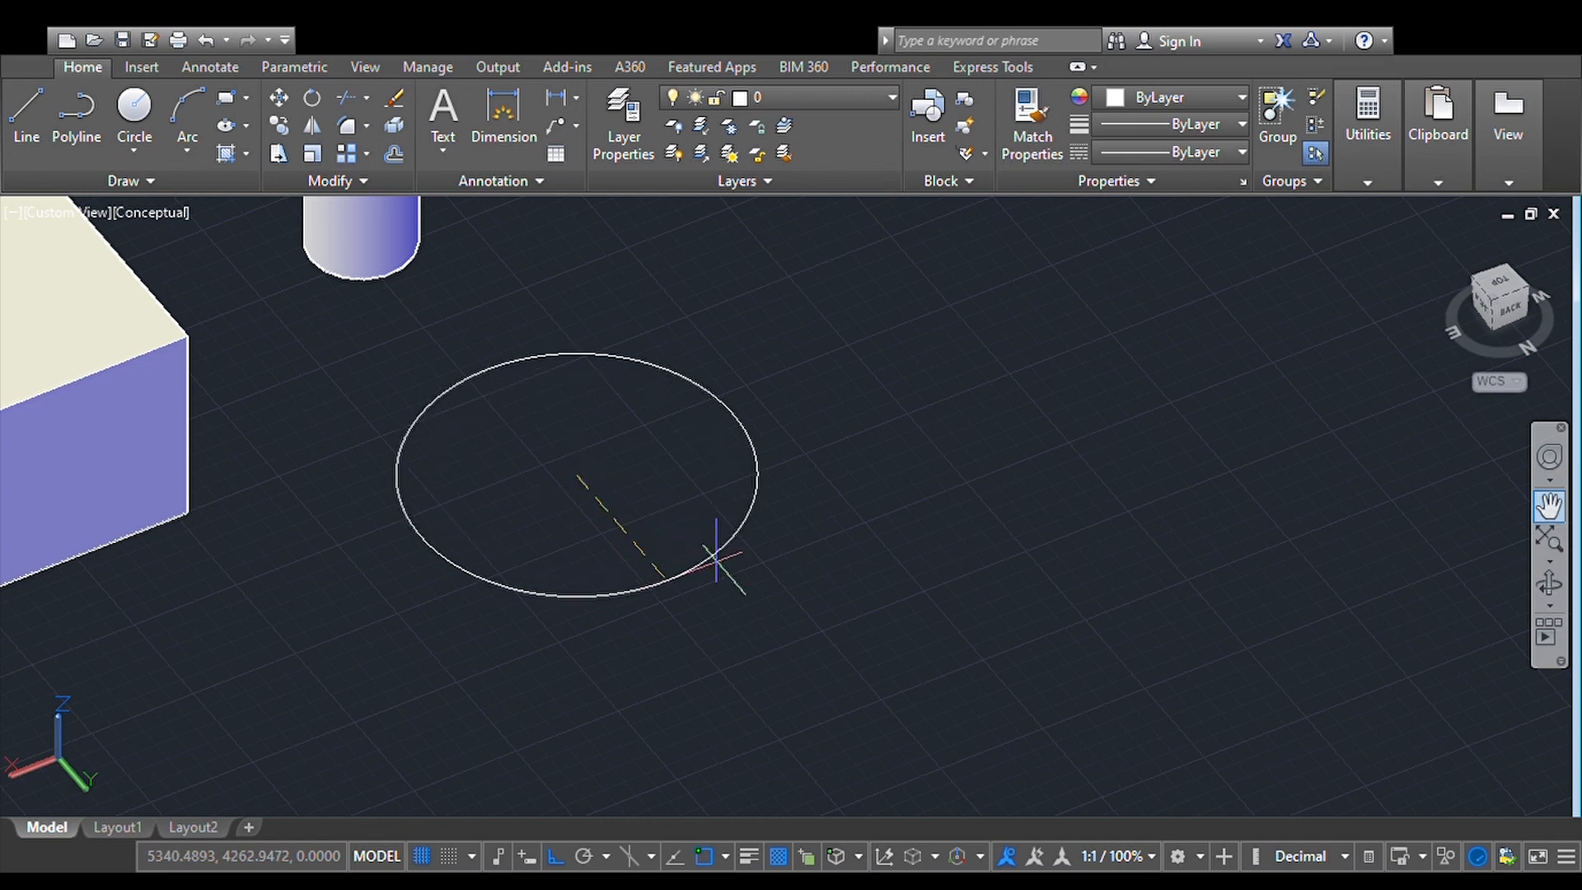
type("d")
key("Return")
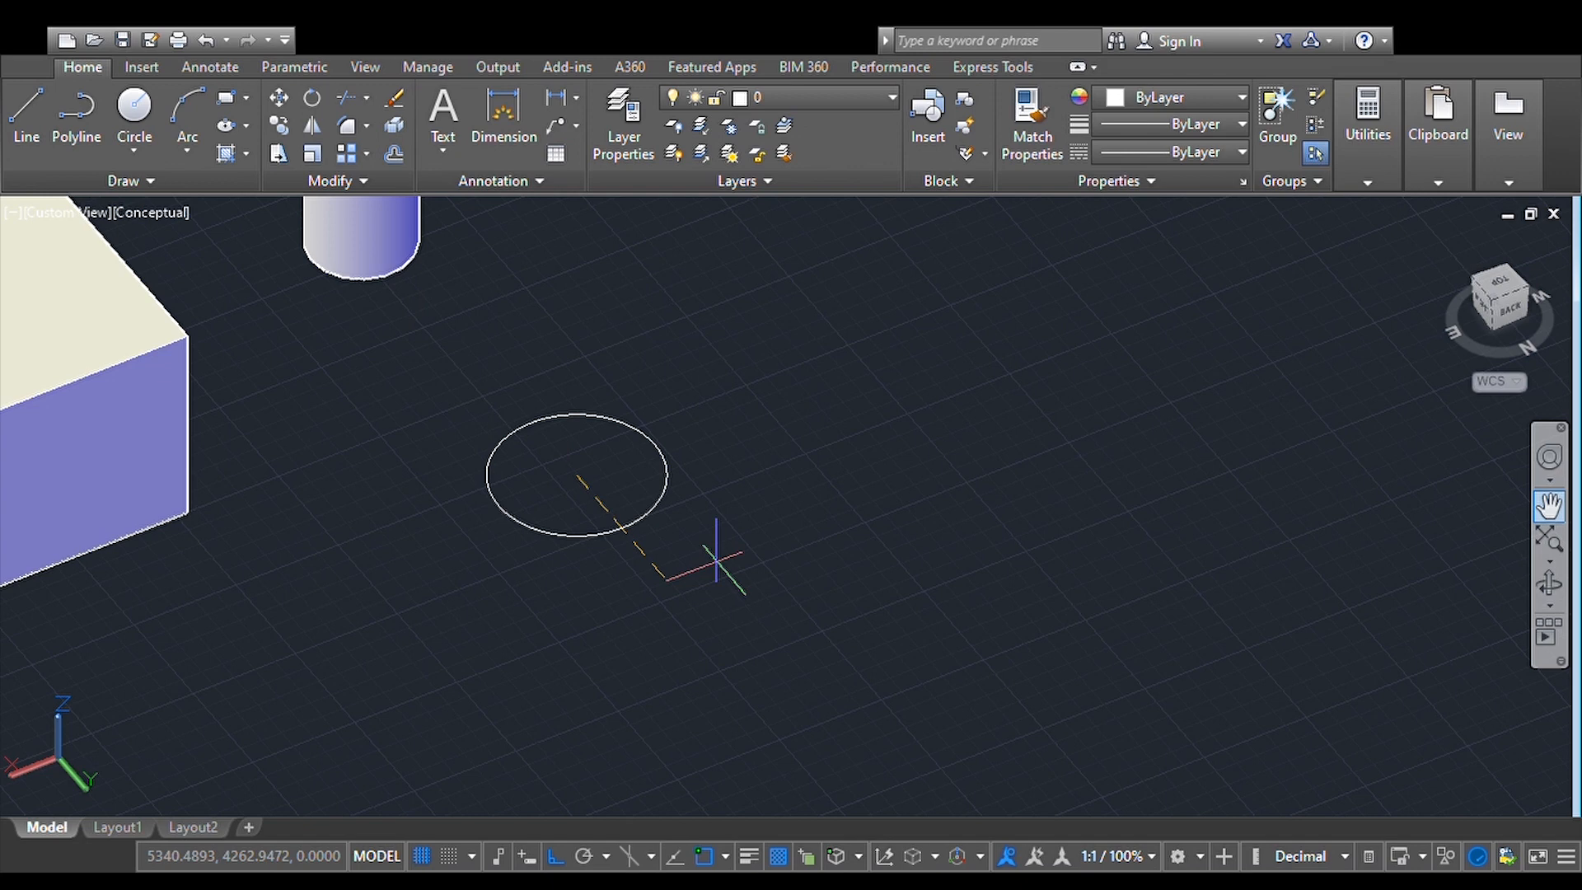
type("50")
key("Return")
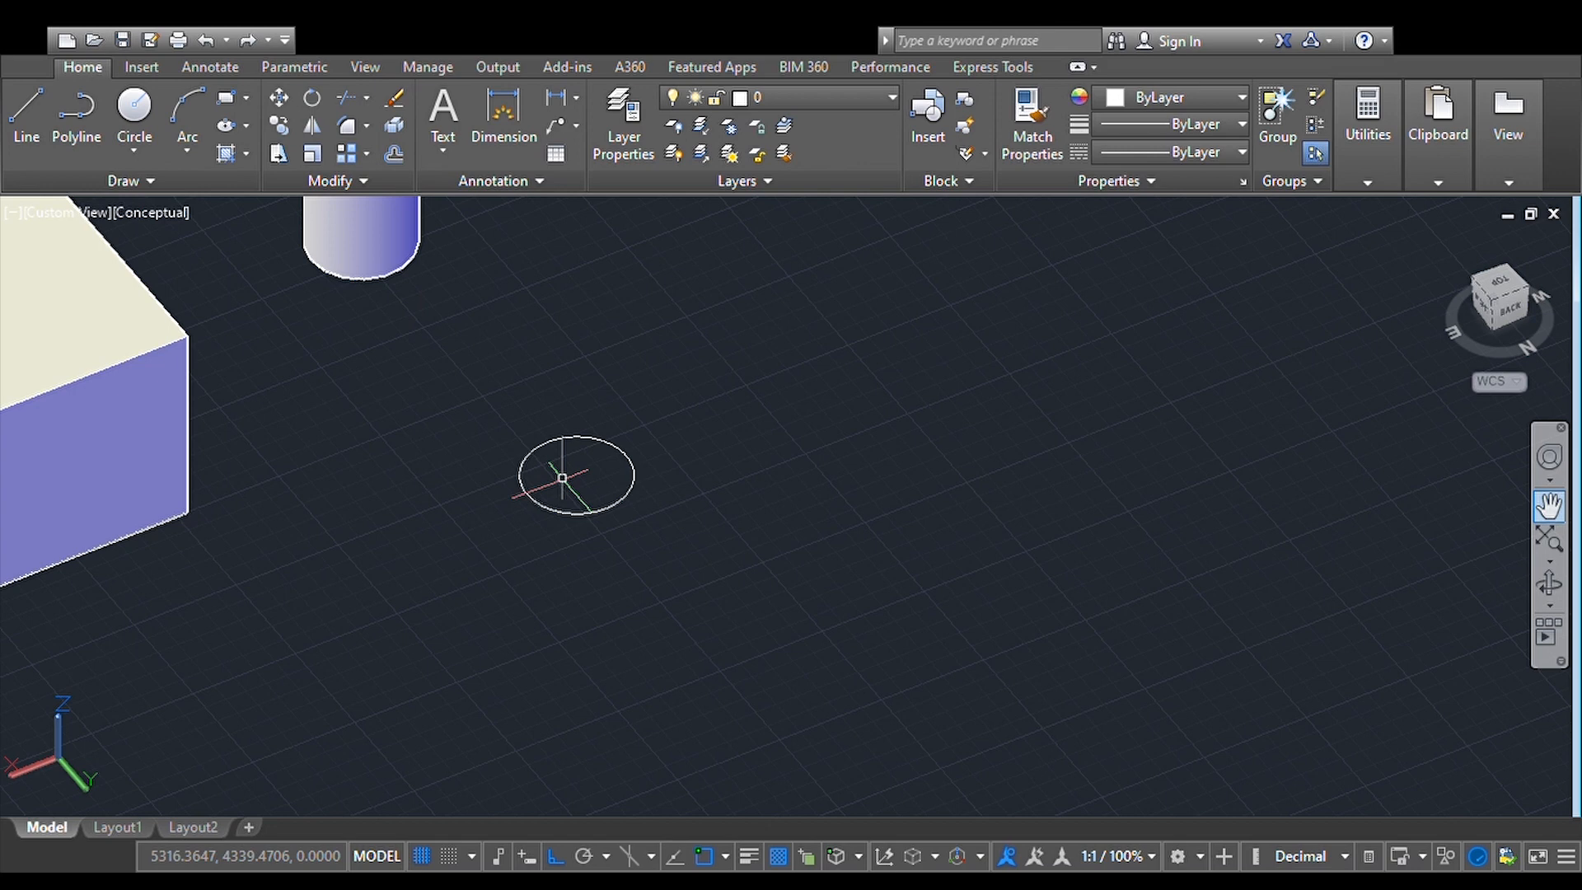
Step: Draw a slightly smaller concentric circle inside the 50-diameter circle, defining it by diameter
key("Return")
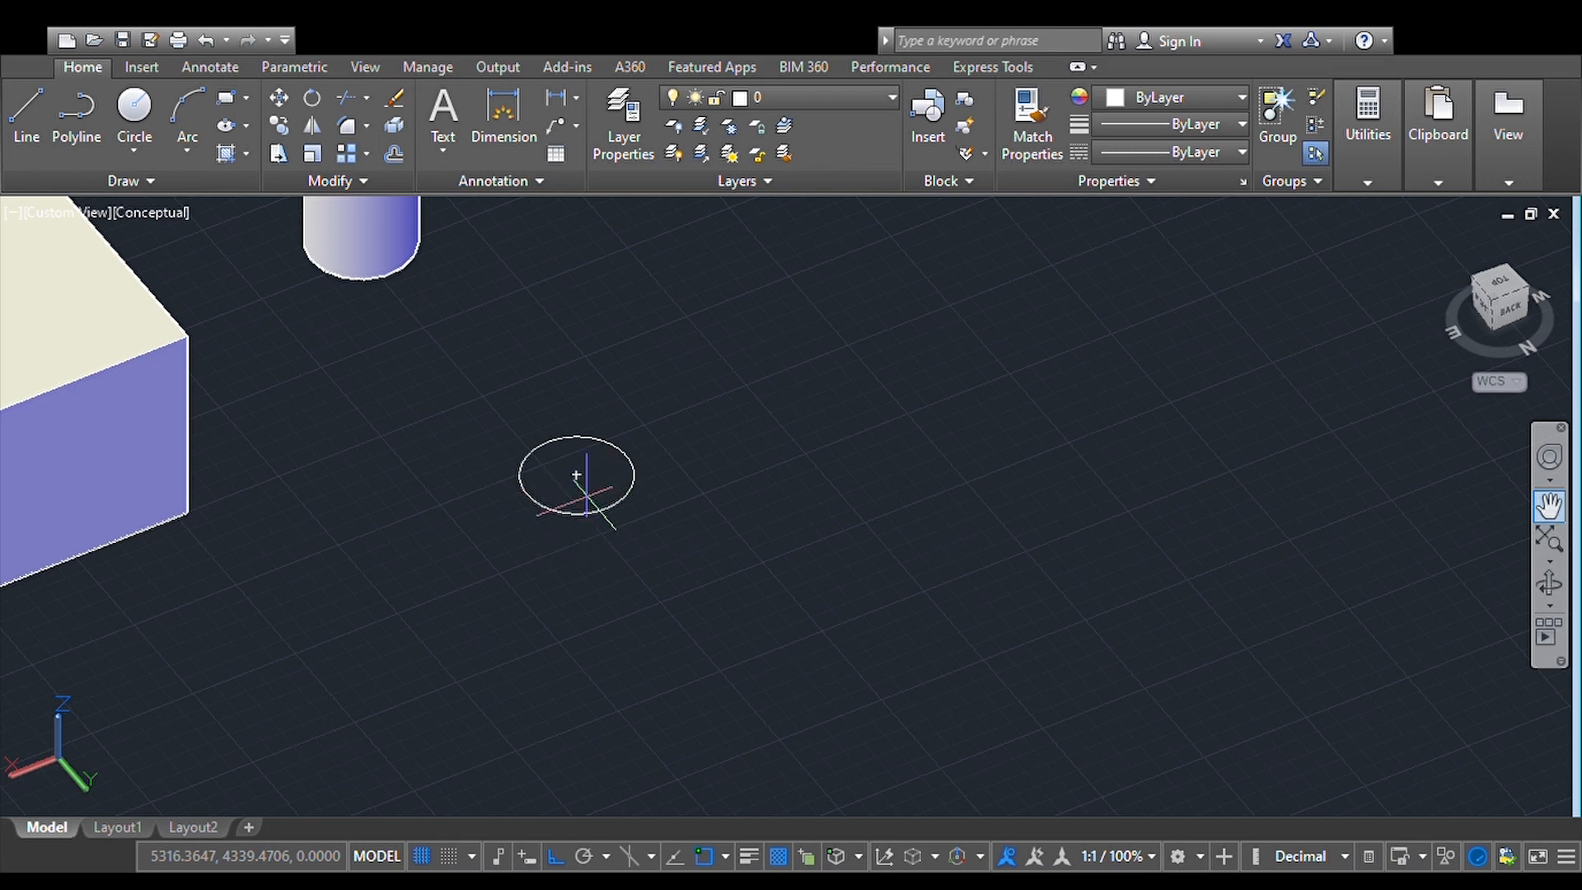
left_click(575, 475)
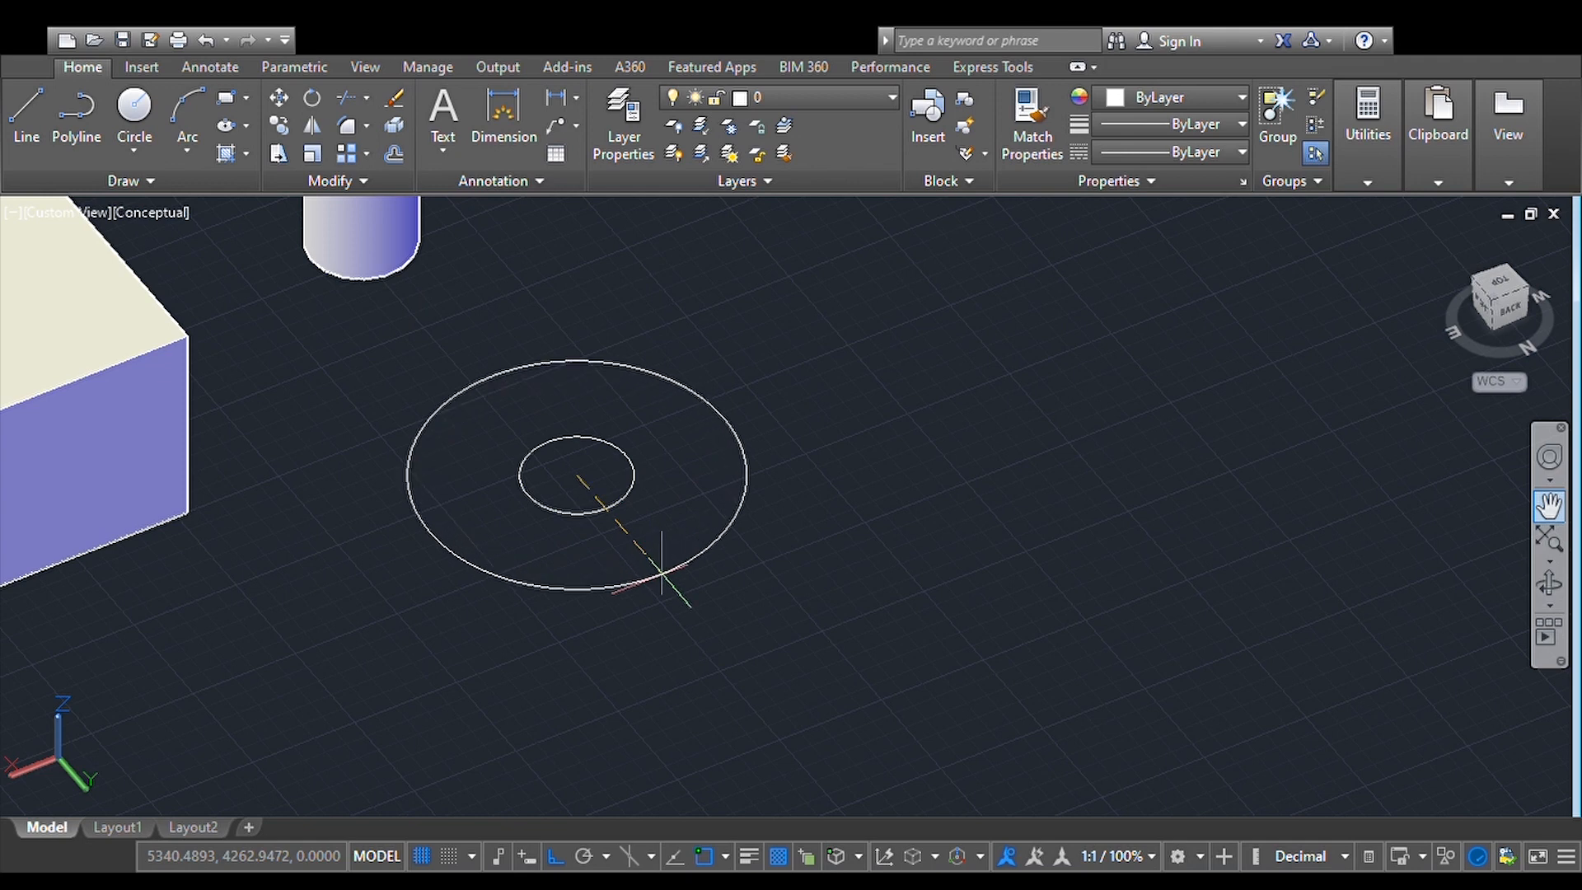
type("d")
key("Return")
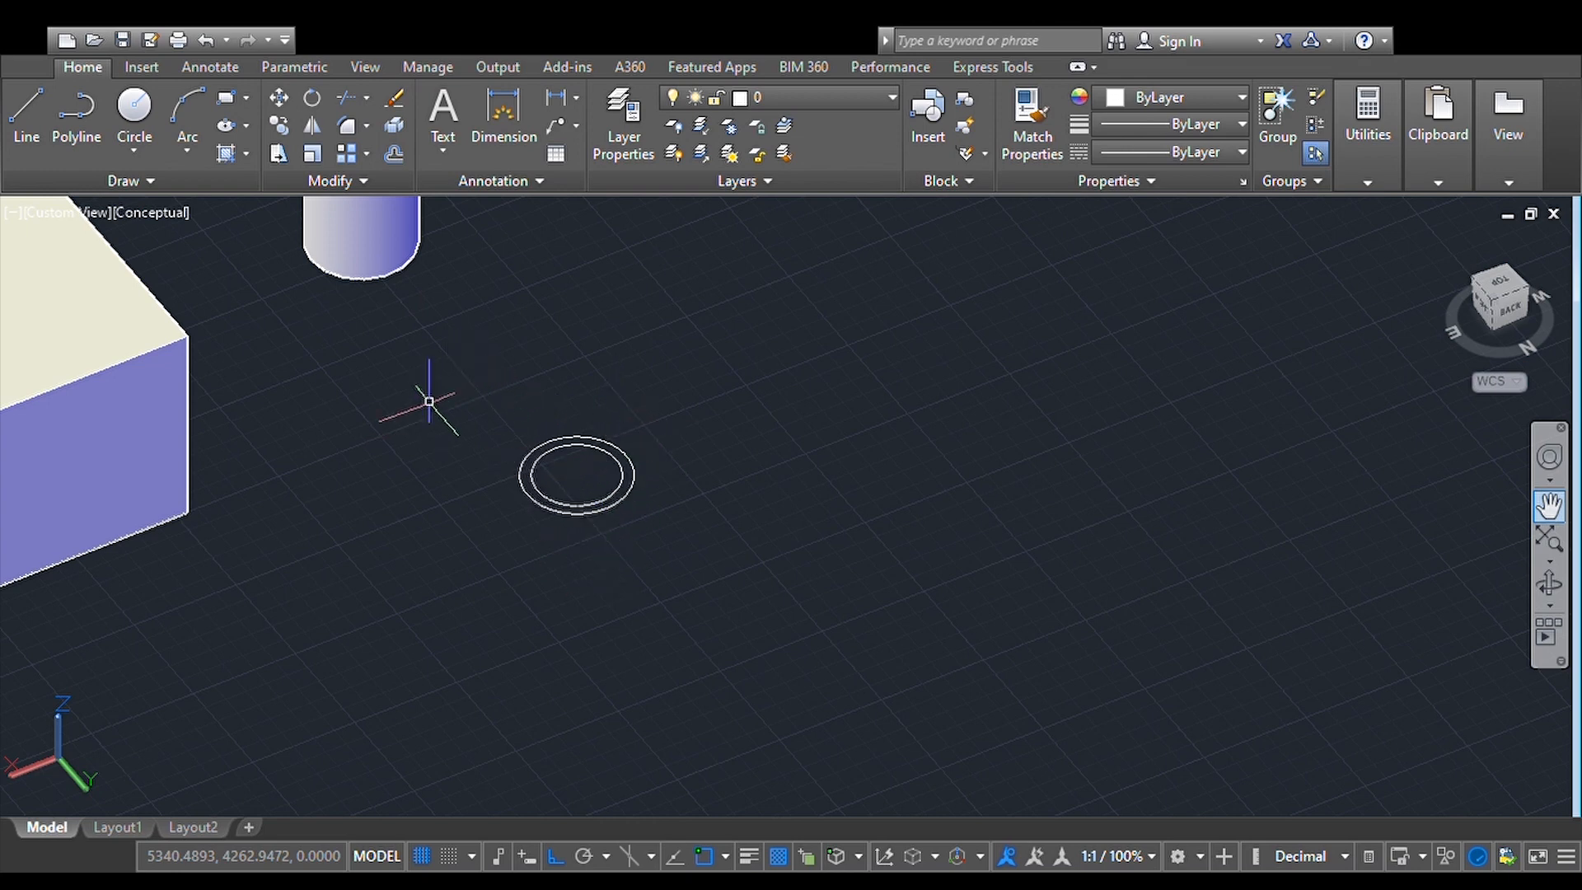
Step: Extrude both concentric circles upwards together into tall solids, higher than the neighbouring cylinder
left_click(400, 354)
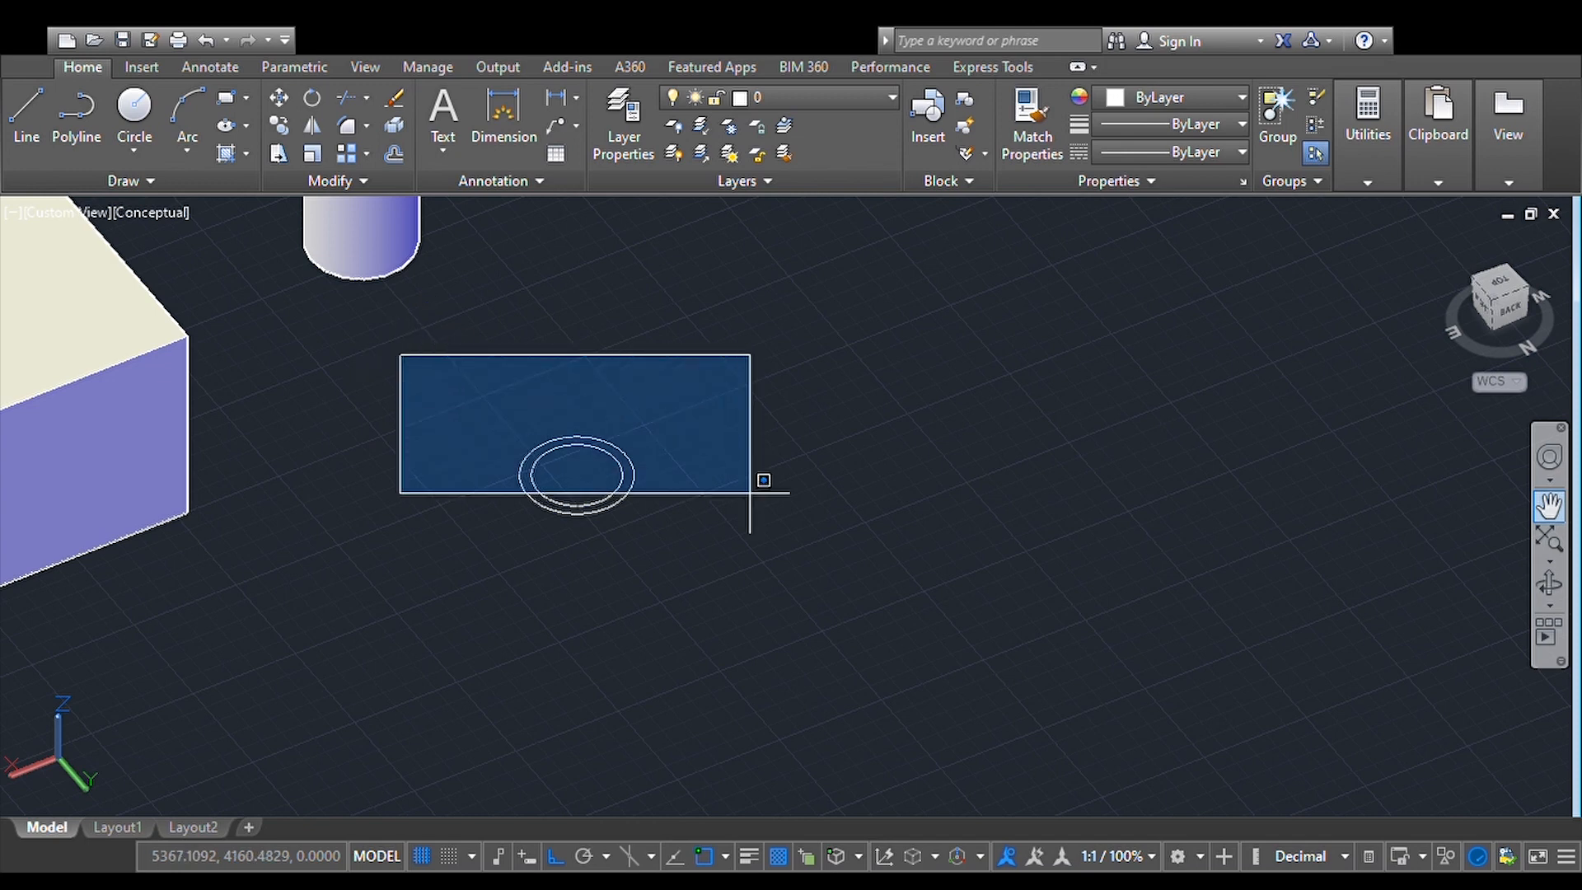
left_click(746, 622)
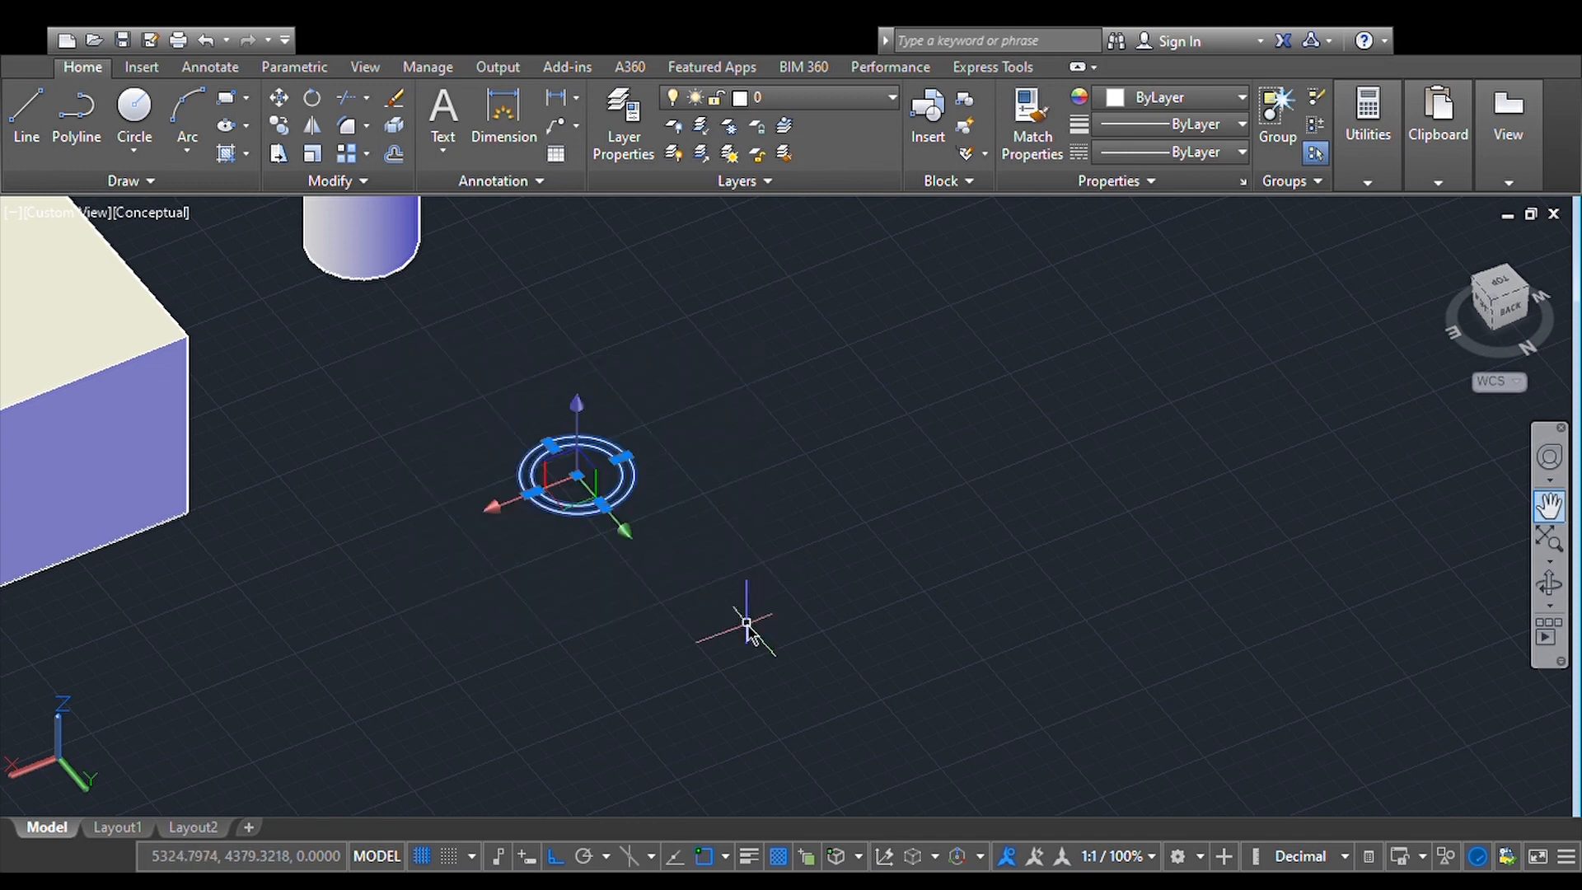
key("Return")
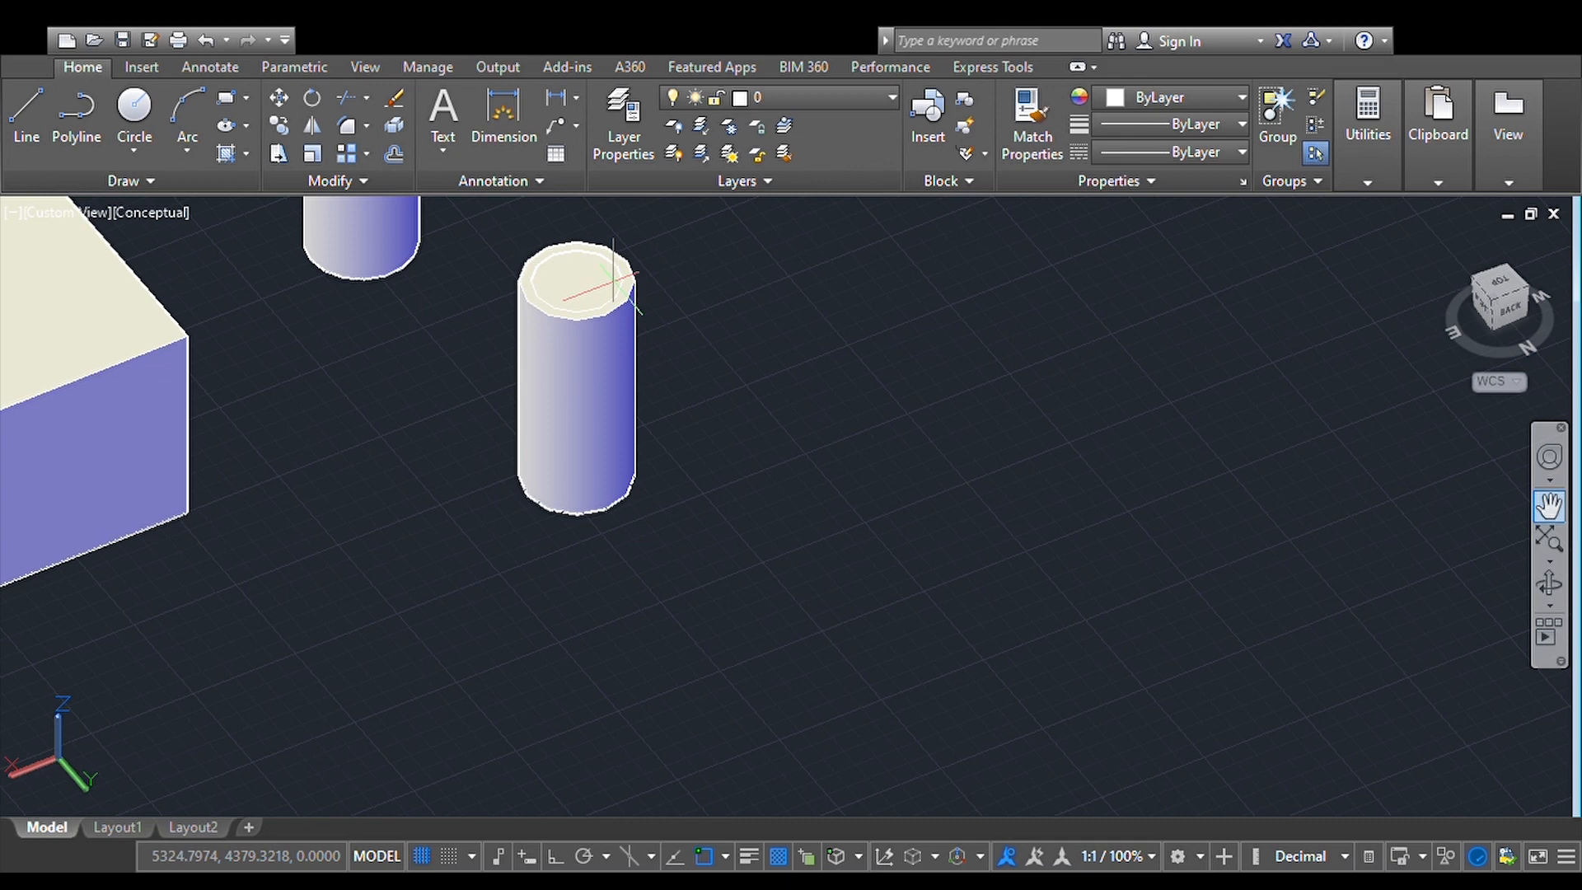
left_click(612, 281)
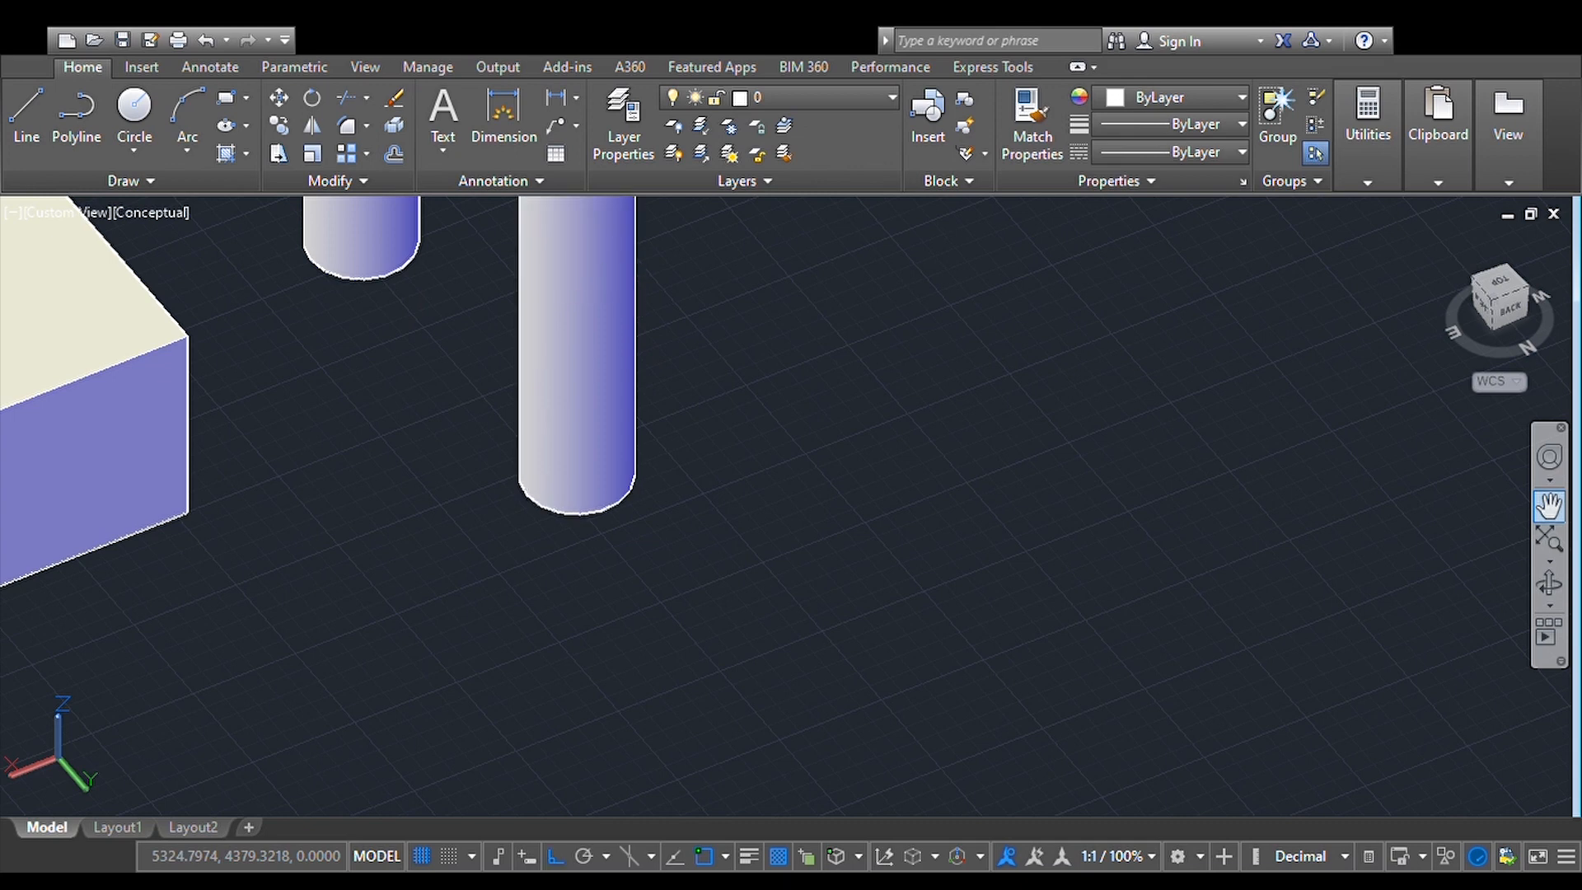
Step: Subtract the inner extruded cylinder from the outer one to make a hollow tube
left_click(1549, 505)
left_click_drag(1062, 360, 1093, 696)
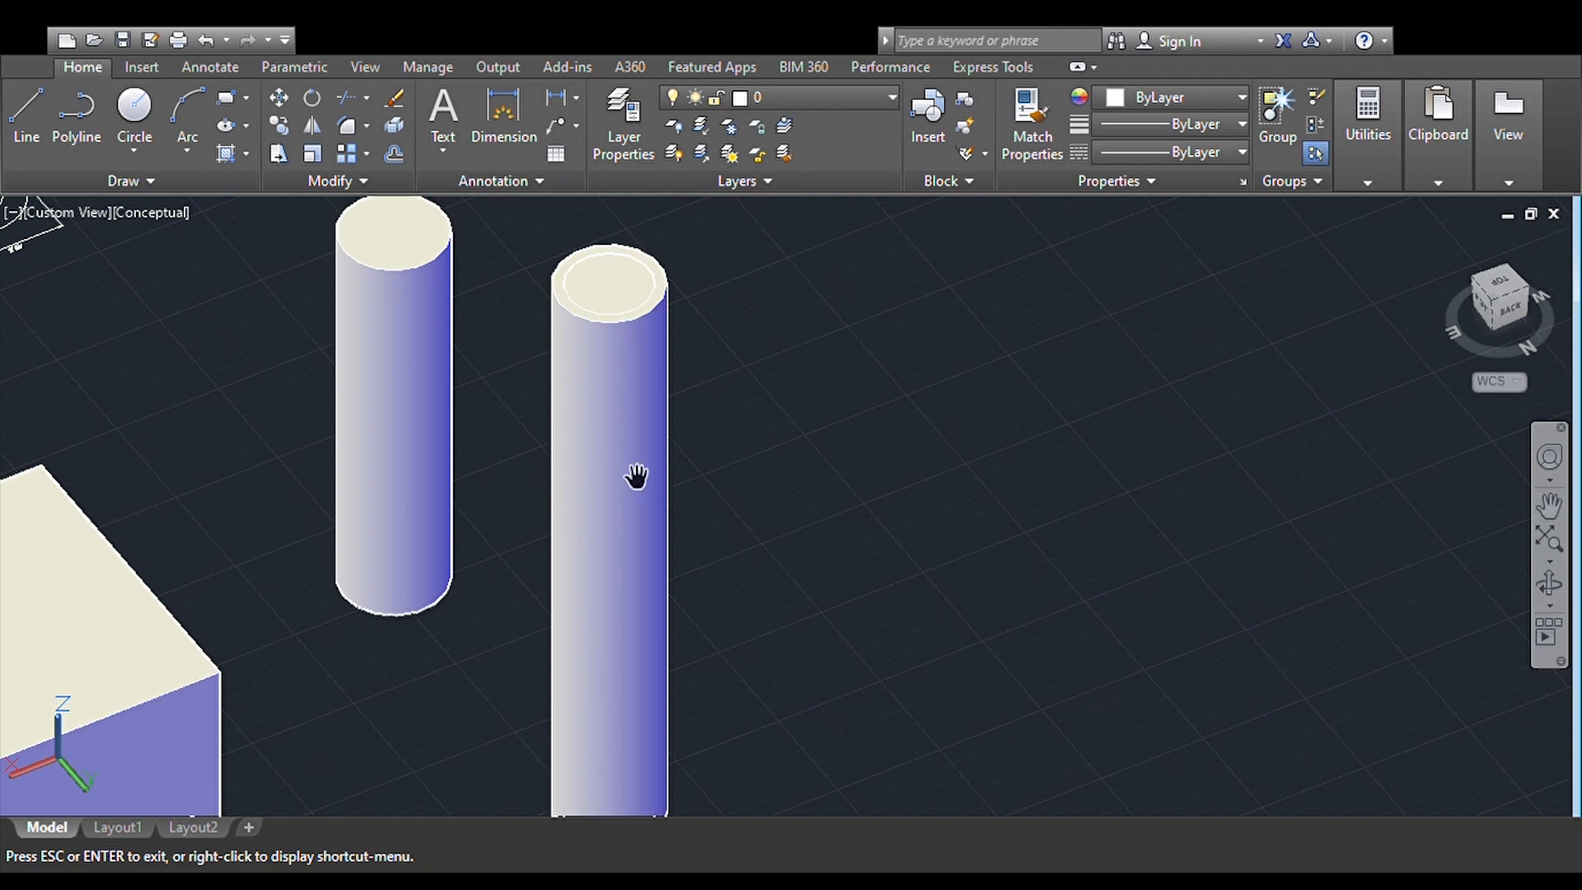
key("Escape")
left_click(609, 418)
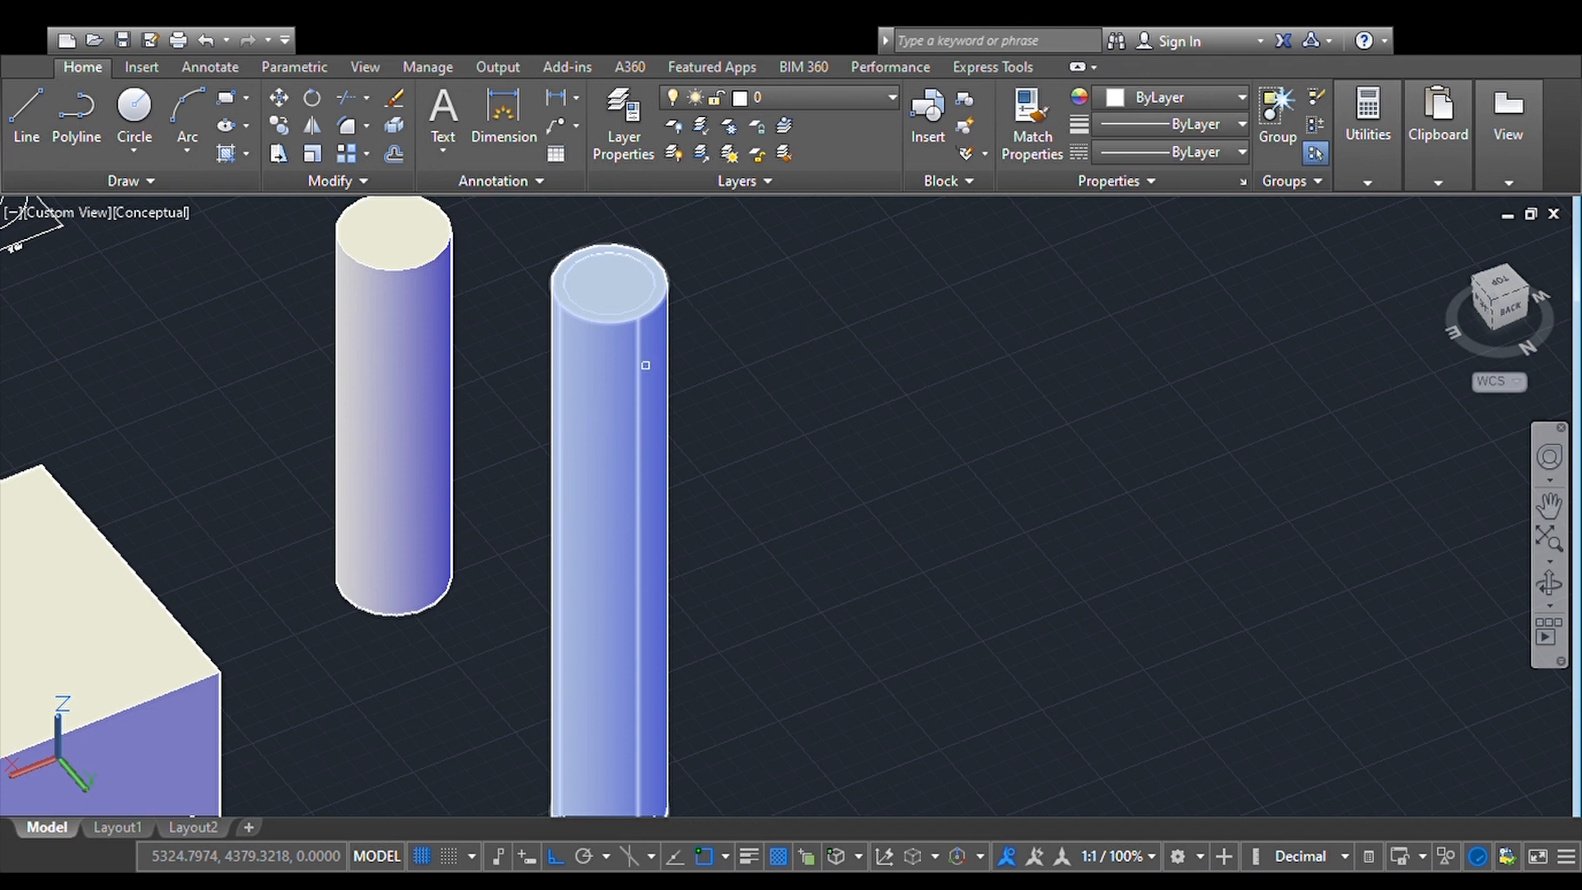
left_click(628, 386)
key("Escape")
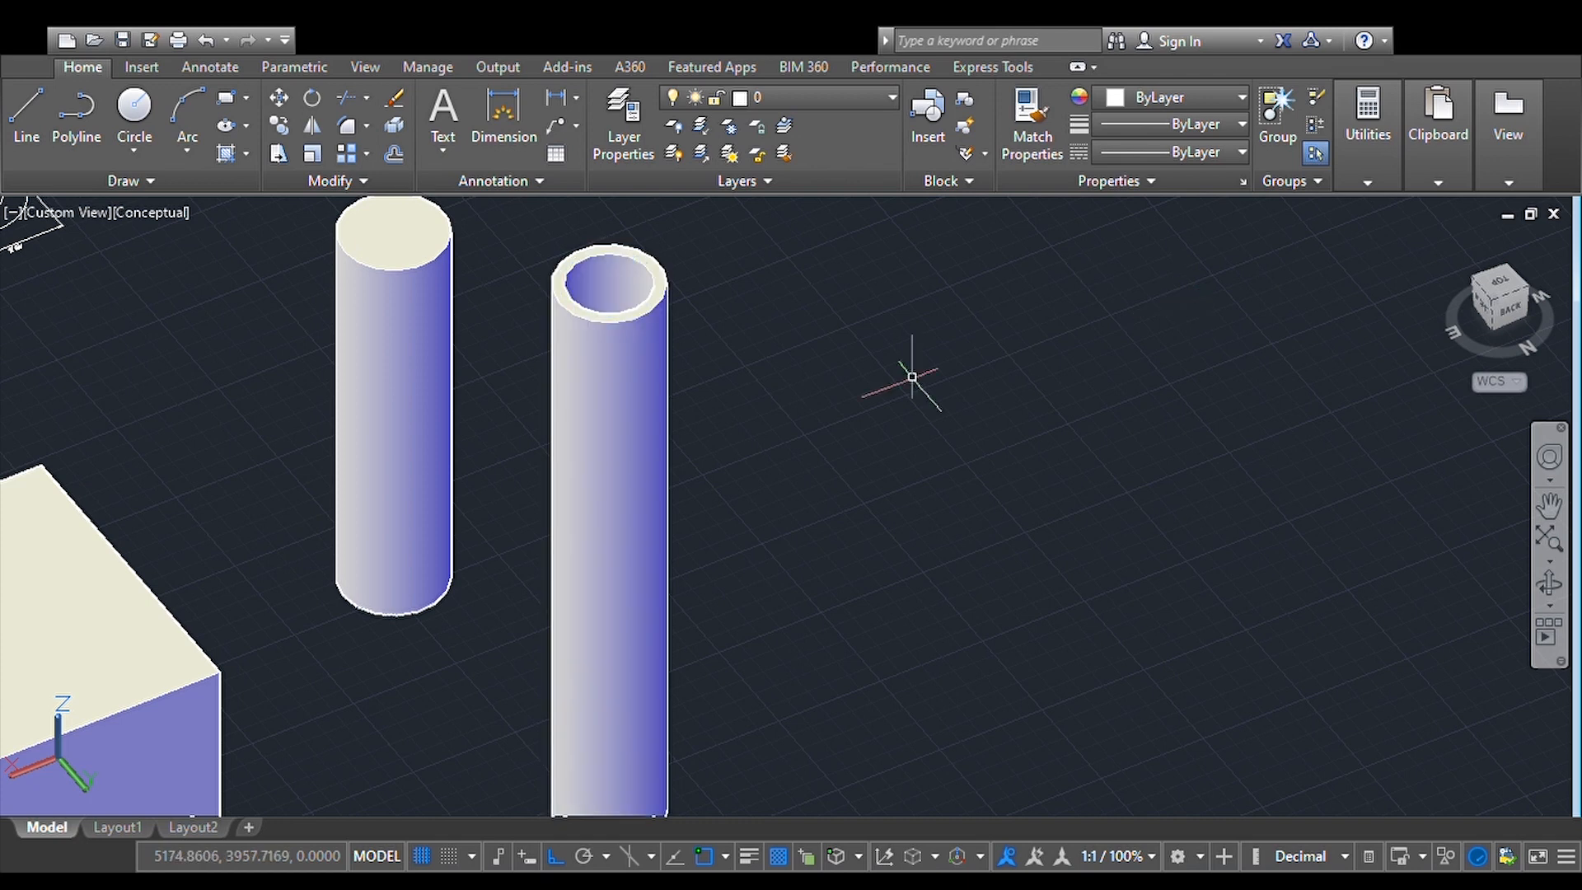
Step: Switch the viewport's visual style from Conceptual to 2D Wireframe
left_click(1548, 504)
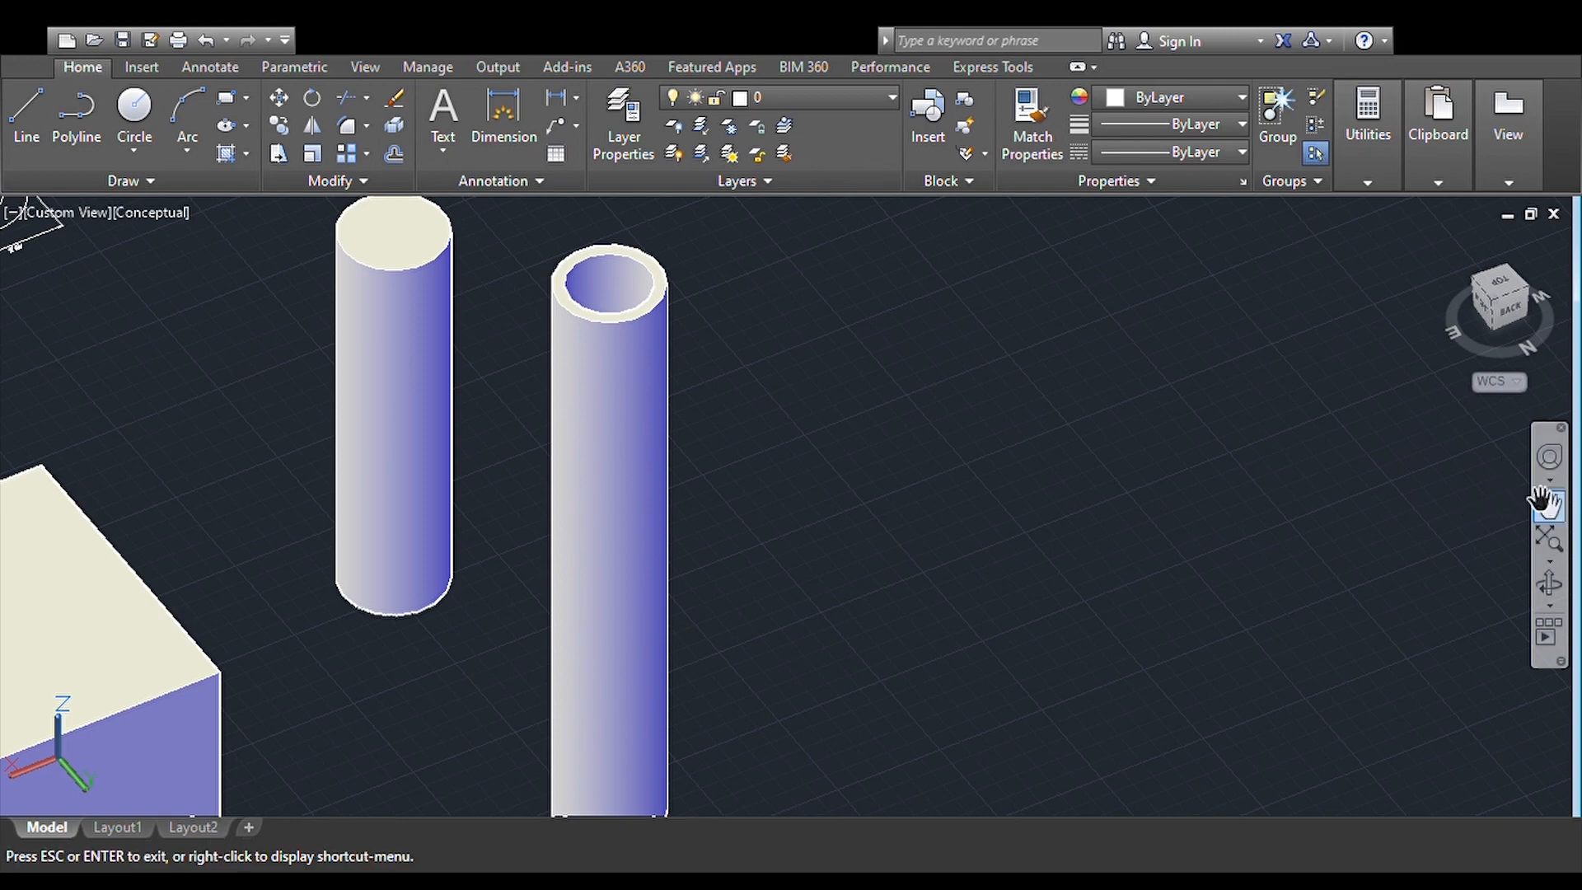
left_click_drag(901, 618, 1049, 459)
scroll(1070, 289, "down", 3)
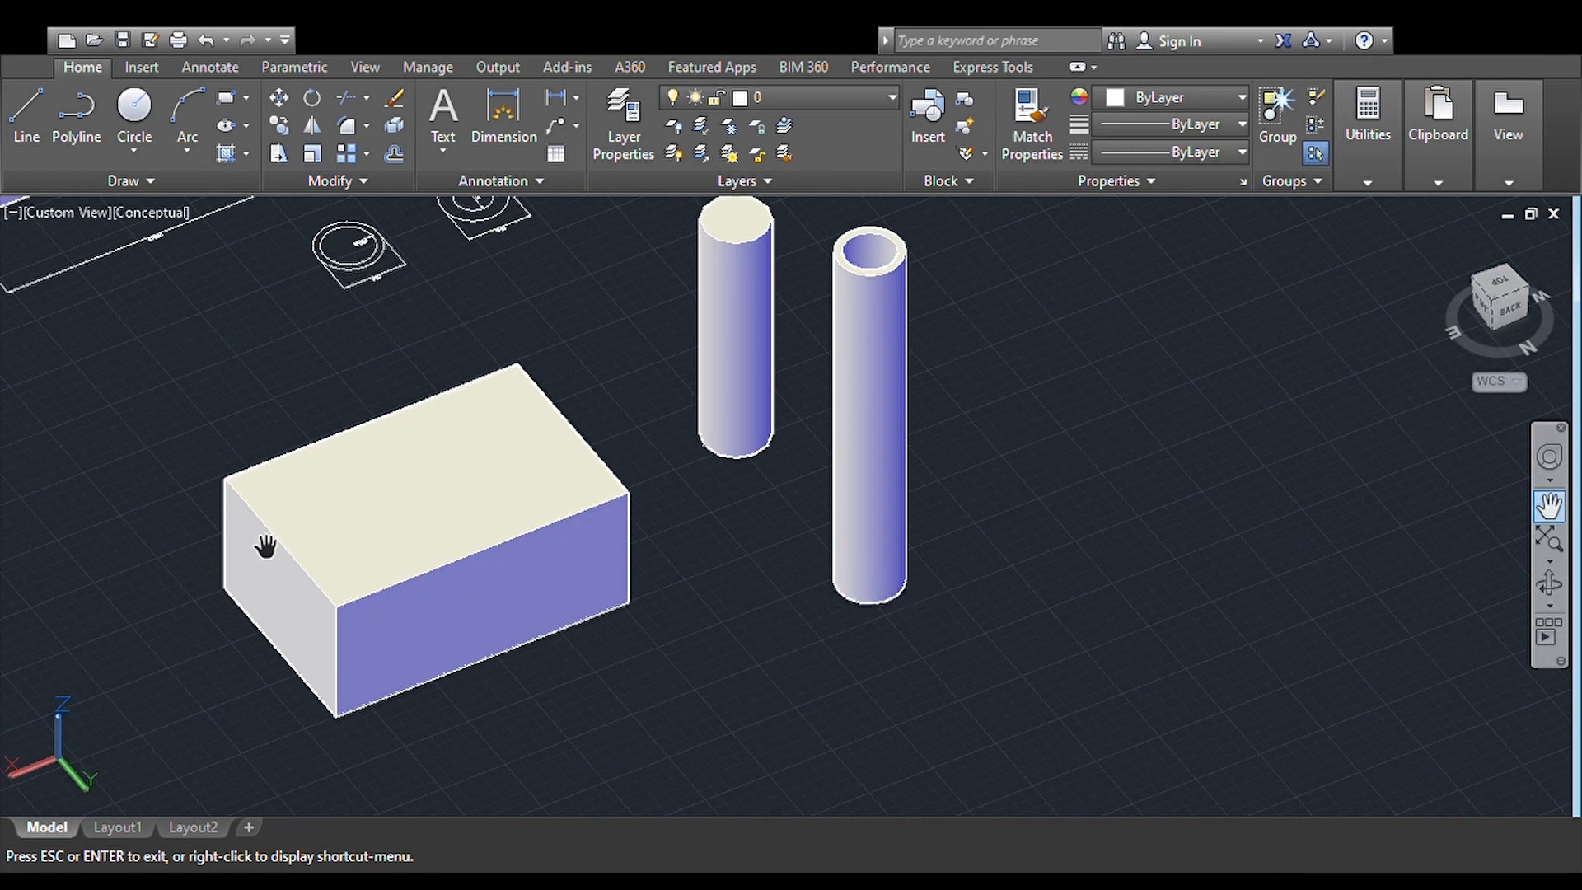
key("Escape")
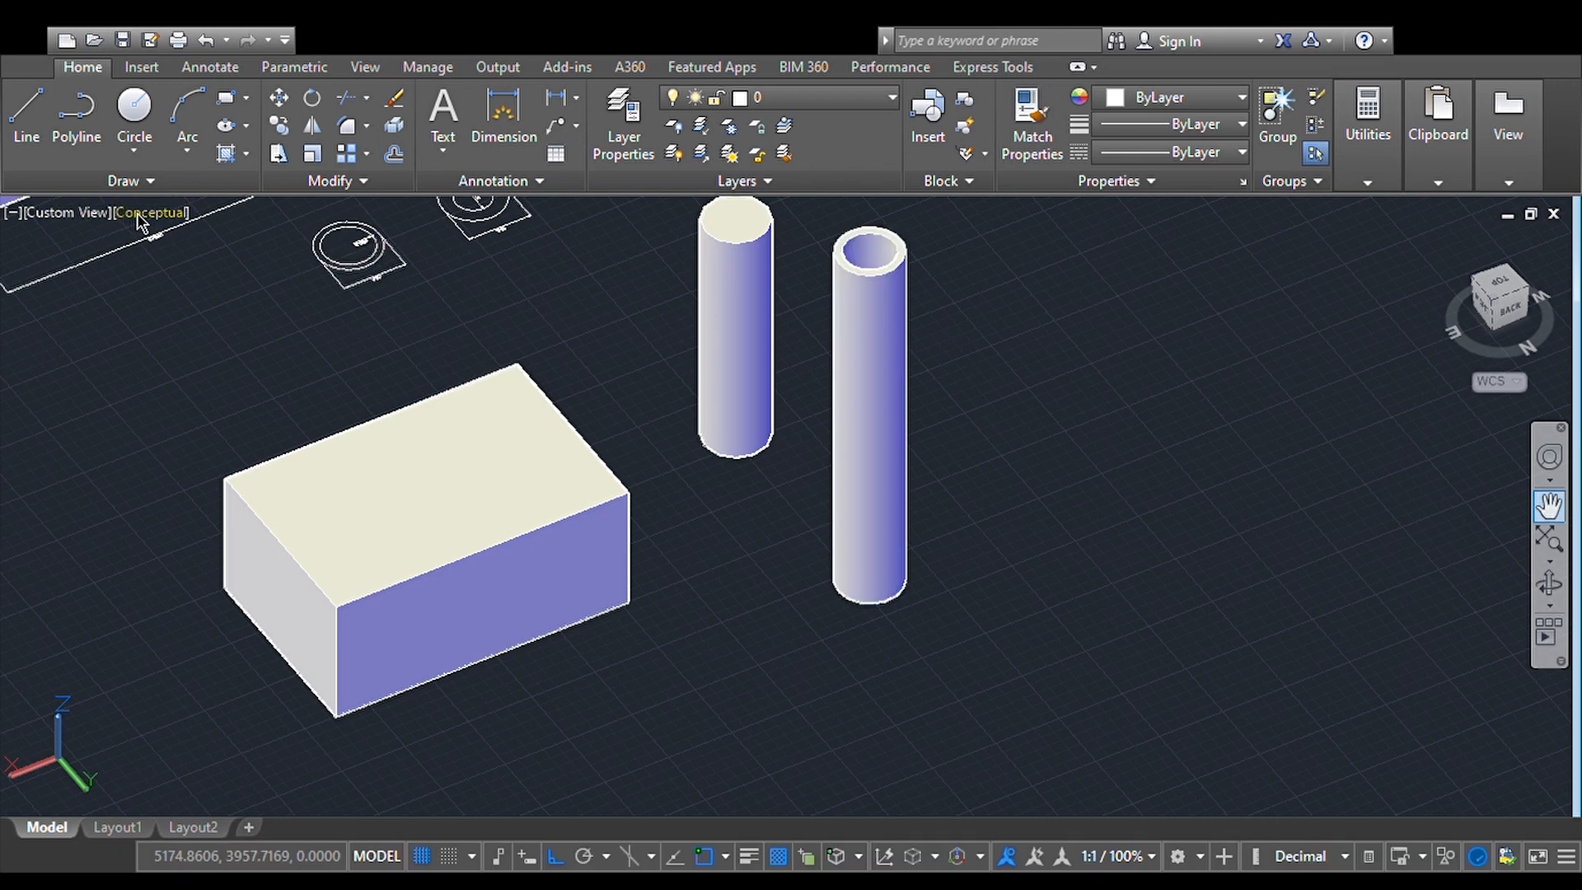
left_click(198, 266)
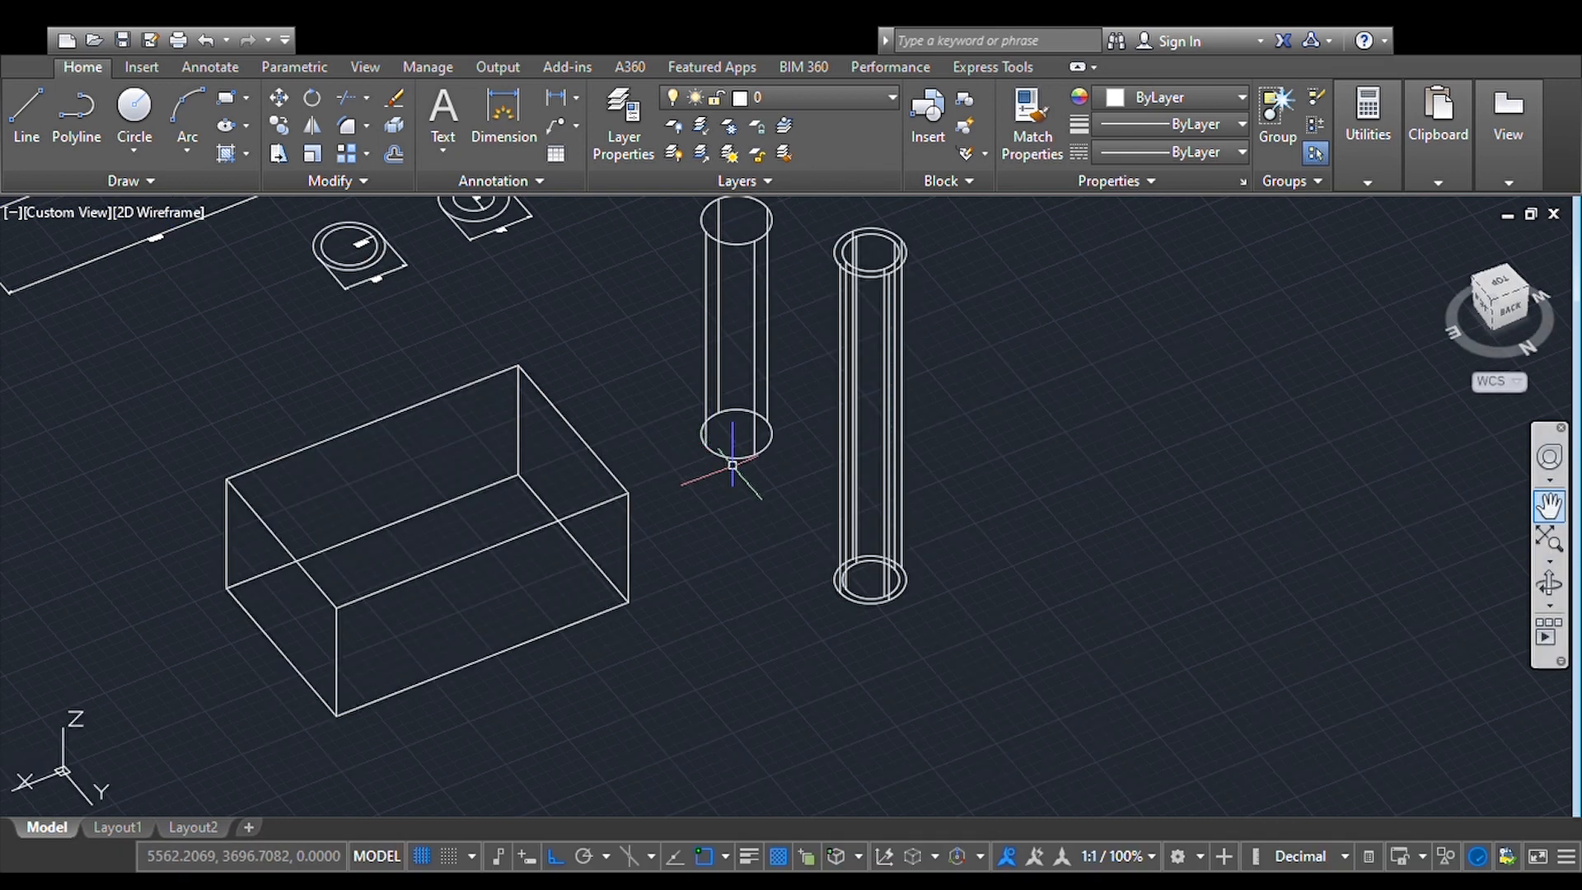
Step: Move the hollow tube from the quadrant of its outer base circle to the midpoint of the block's short upper edge
scroll(818, 617, "up", 5)
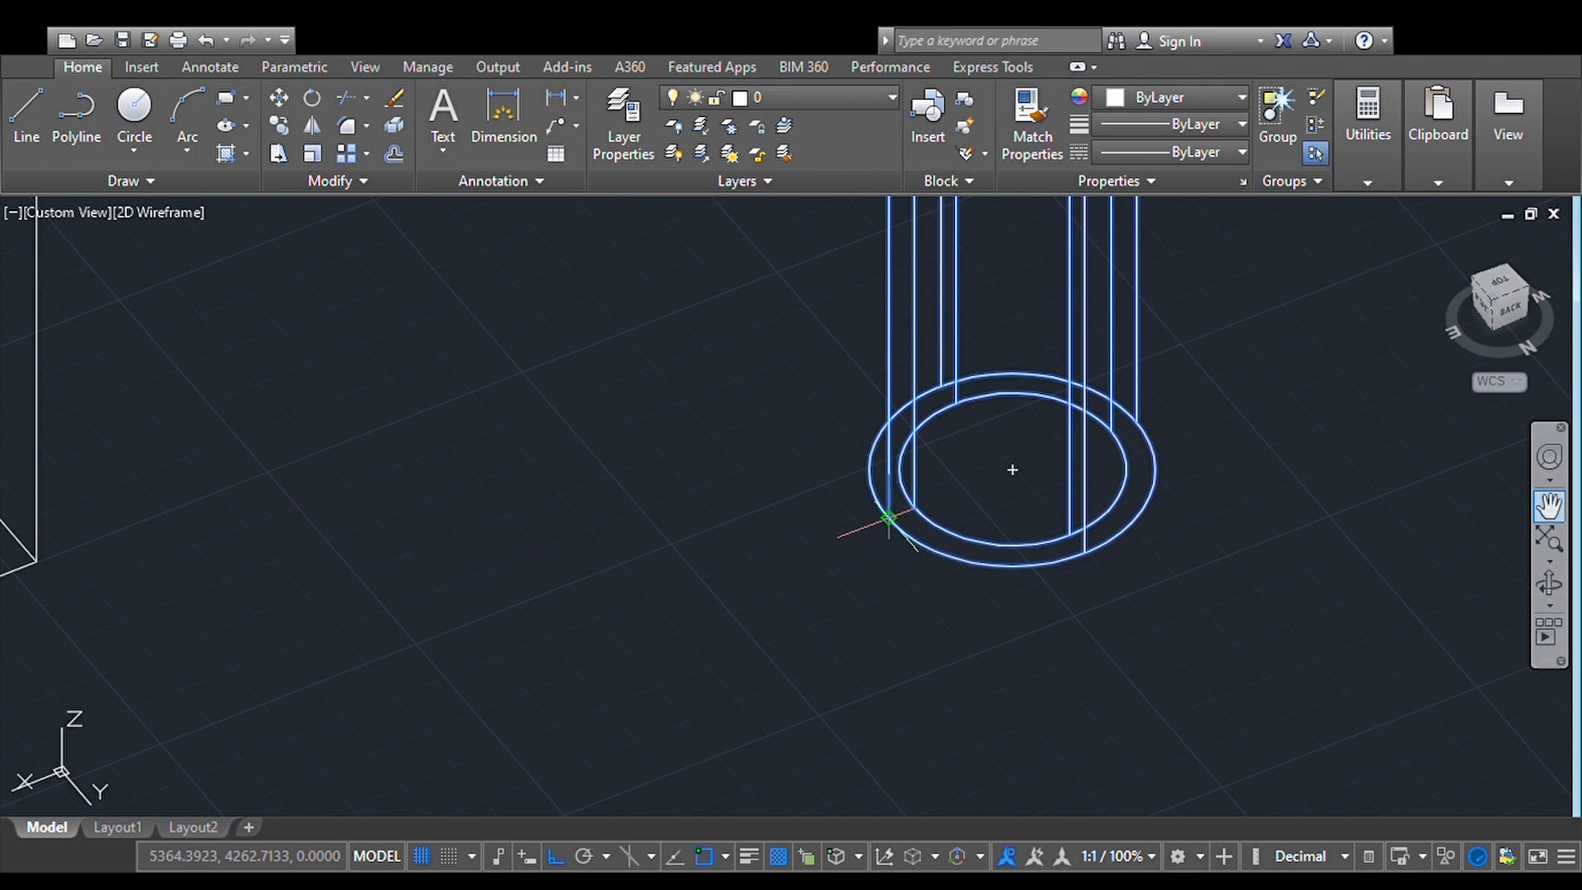
scroll(414, 412, "down", 8)
scroll(423, 406, "up", 10)
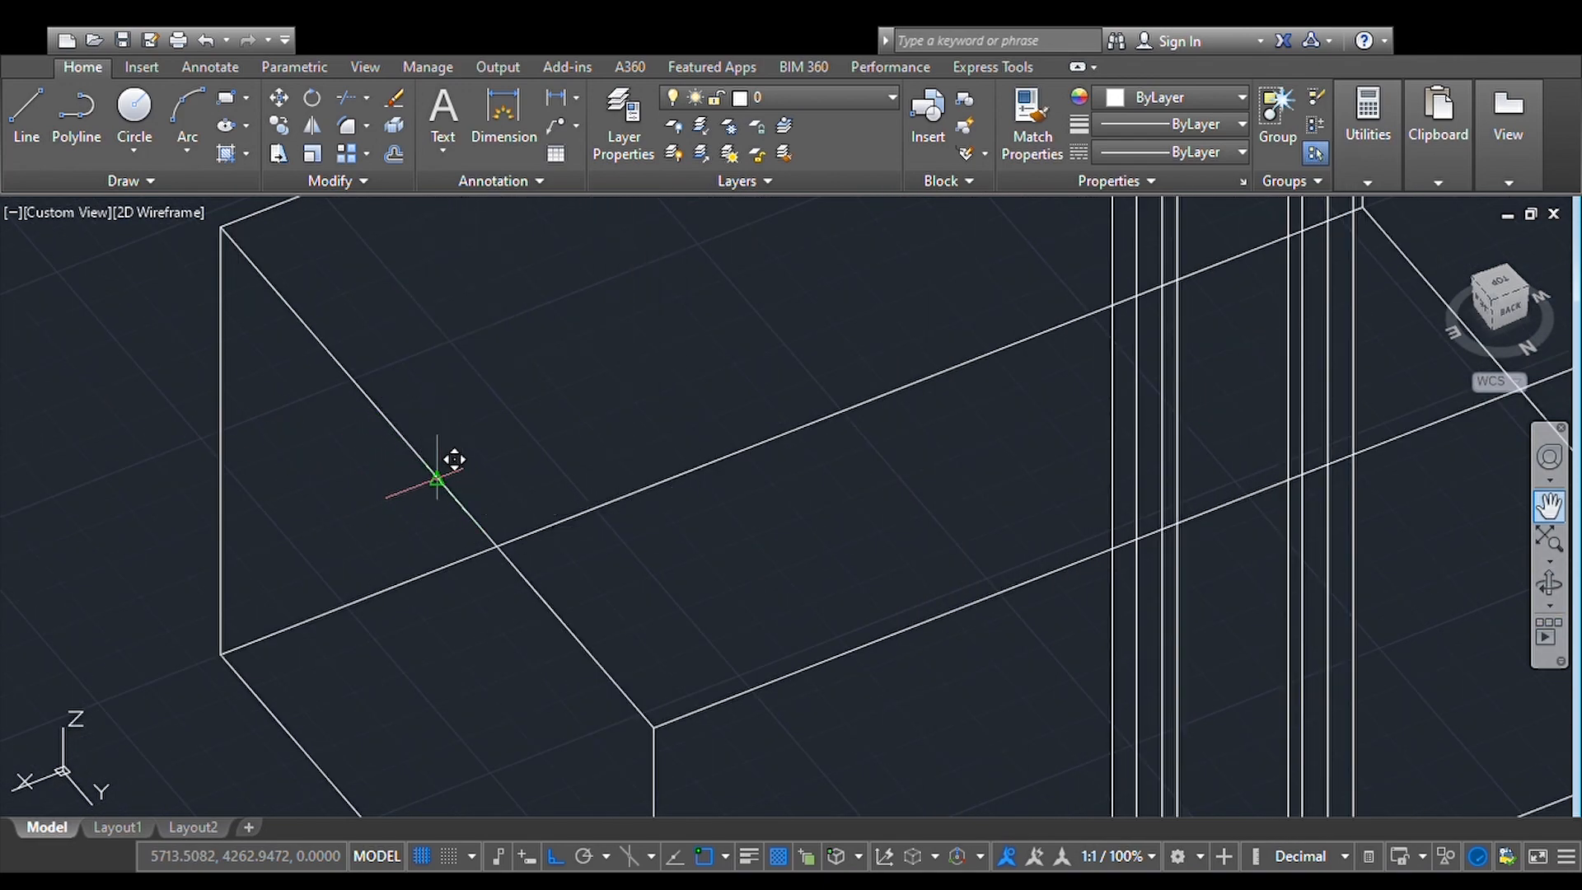
left_click(437, 478)
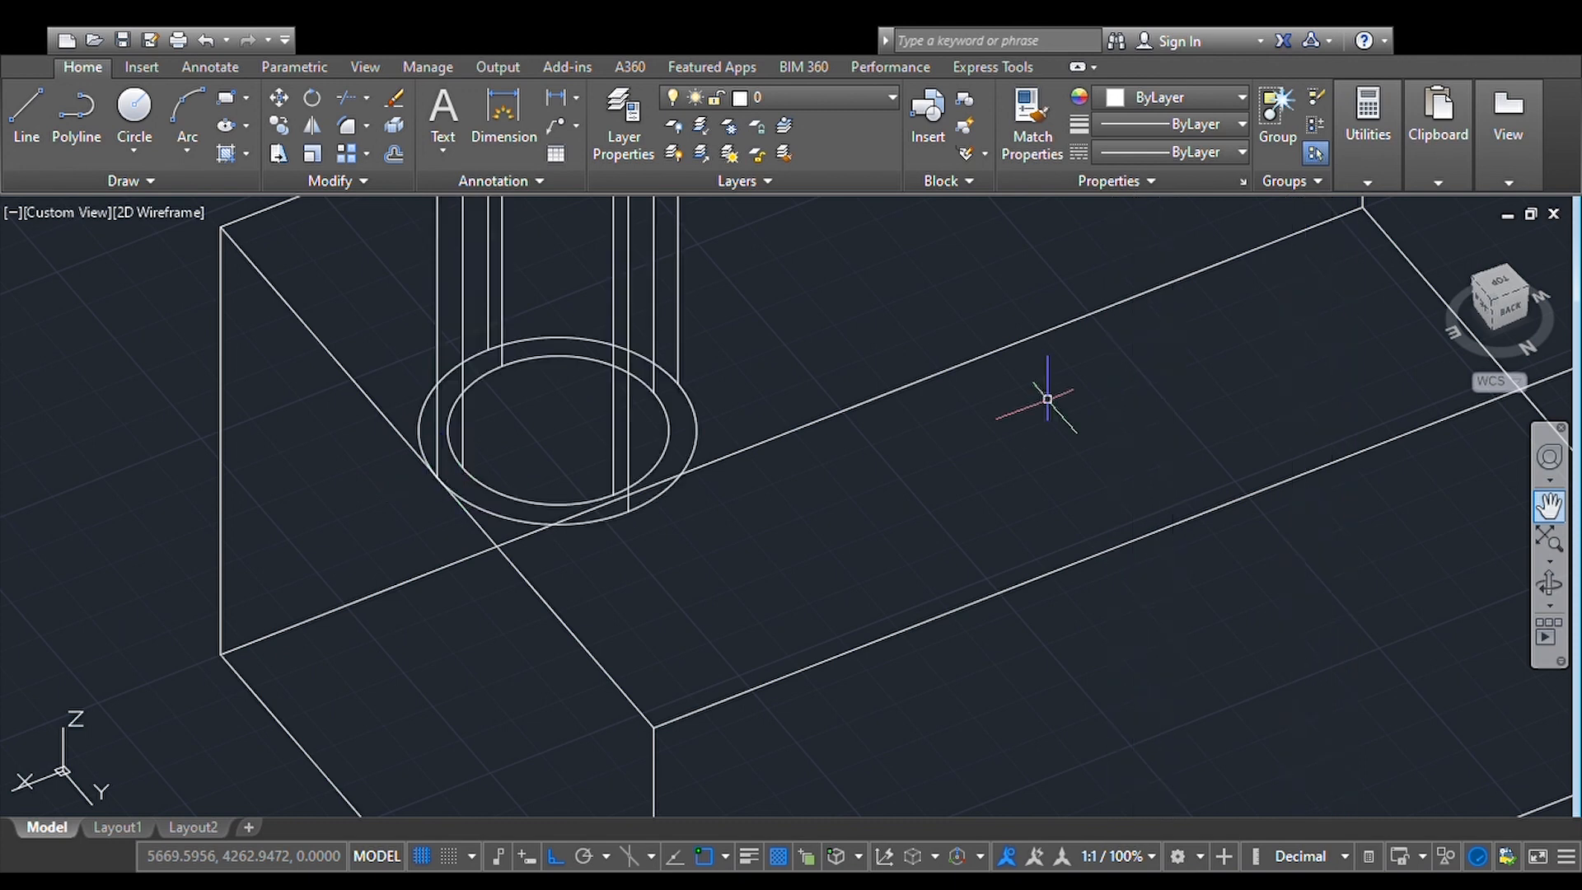
scroll(1047, 400, "down", 4)
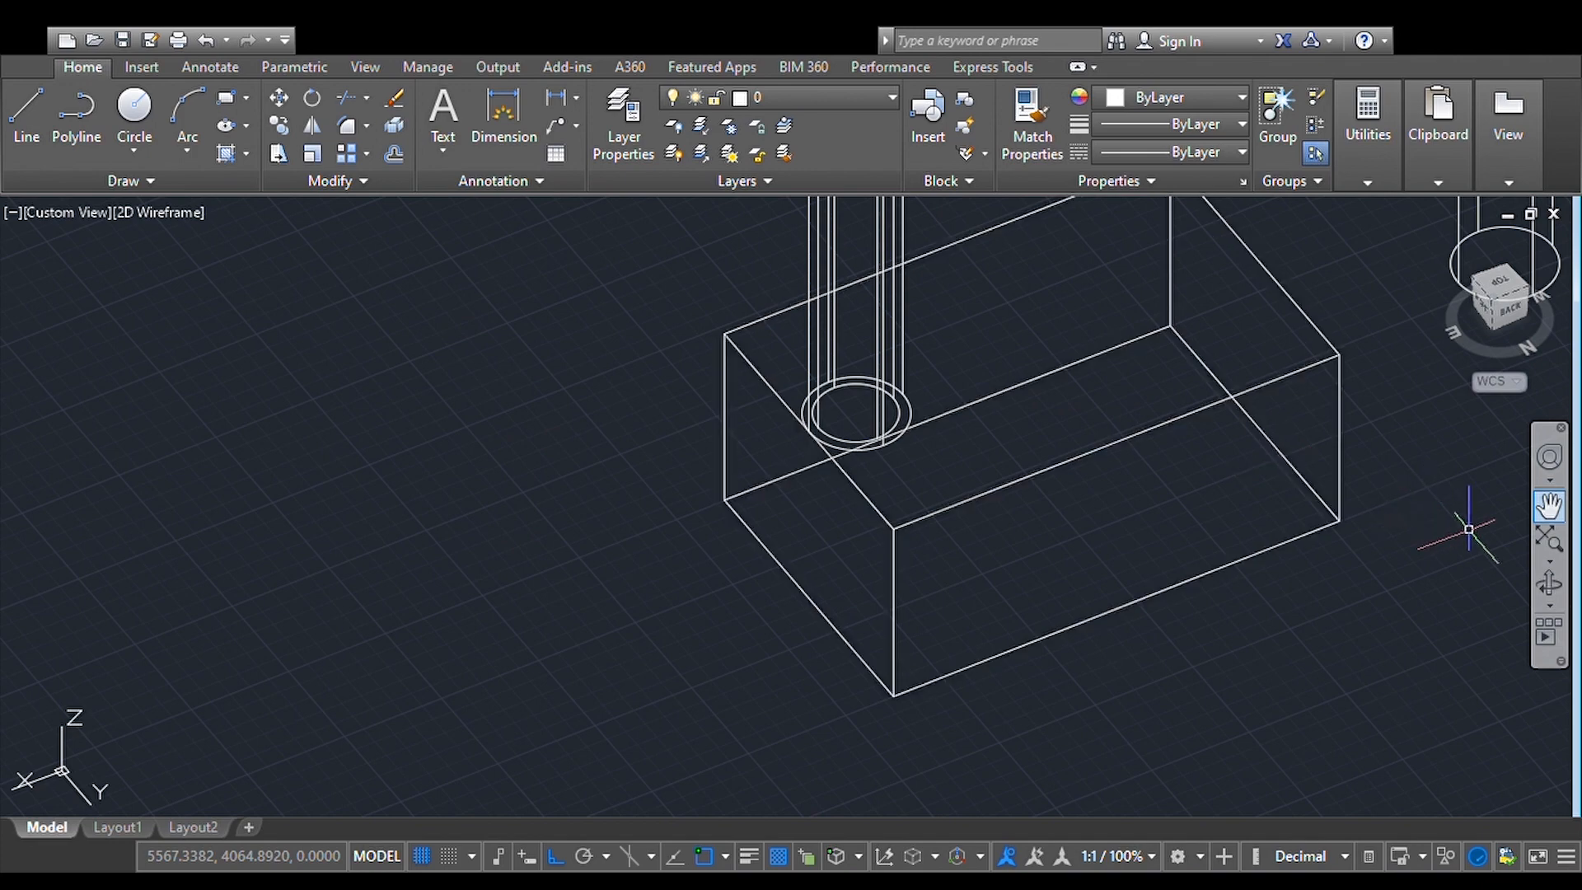
left_click(1550, 506)
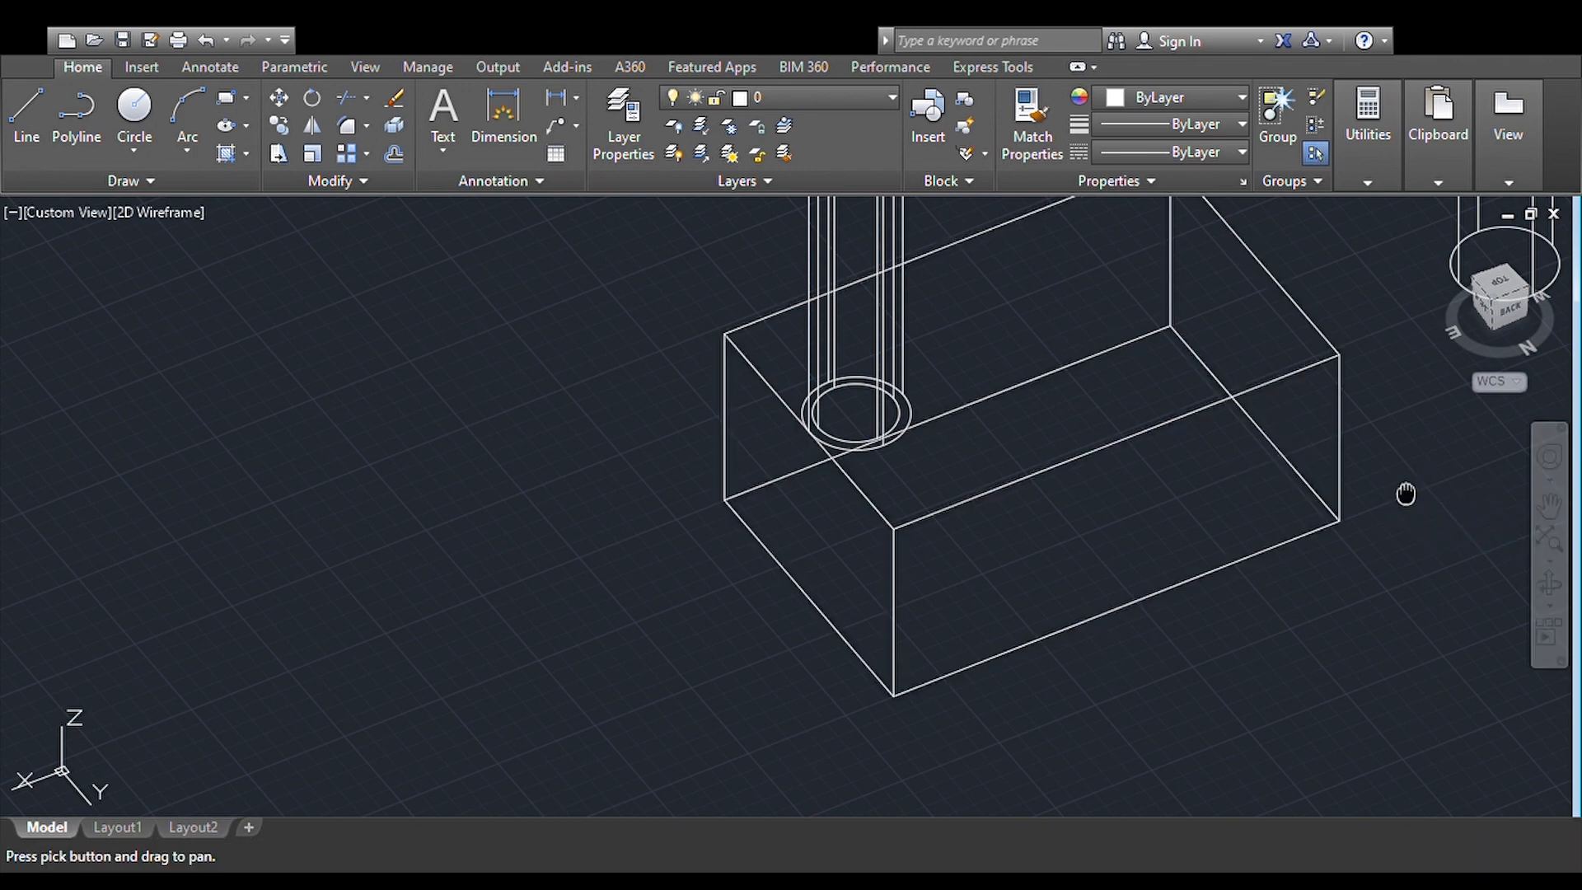
Step: Move the solid cylinder from its outer base quadrant to the midpoint of the block's opposite short upper edge, so it stands on the block
left_click_drag(1406, 491, 707, 466)
mouse_move(936, 269)
left_mouse_down()
mouse_move(800, 439)
mouse_move(766, 544)
left_mouse_up()
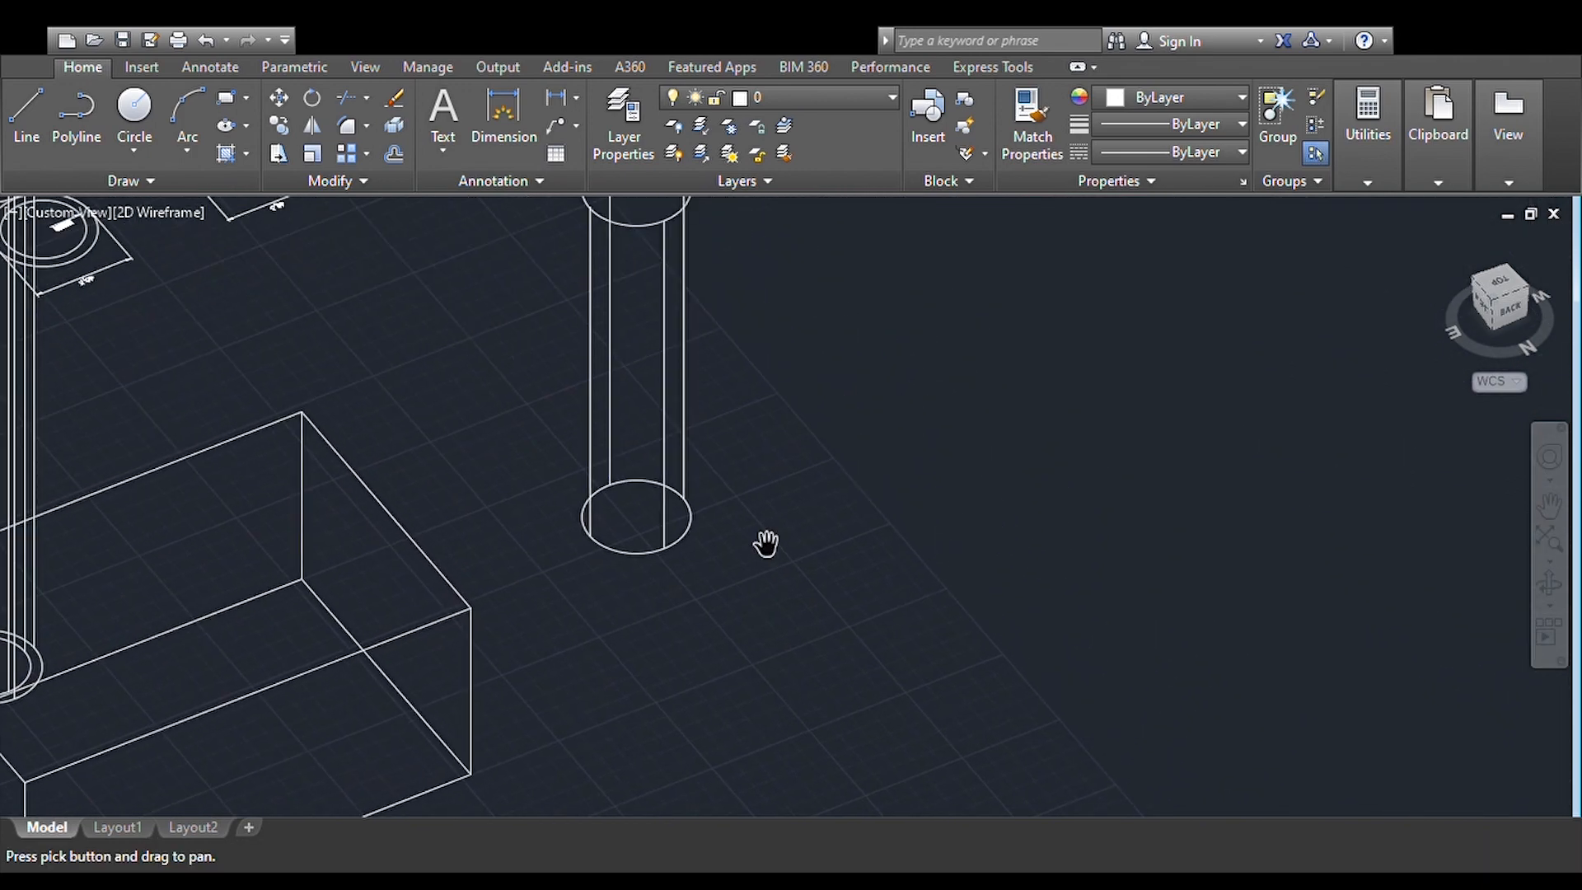
key("Escape")
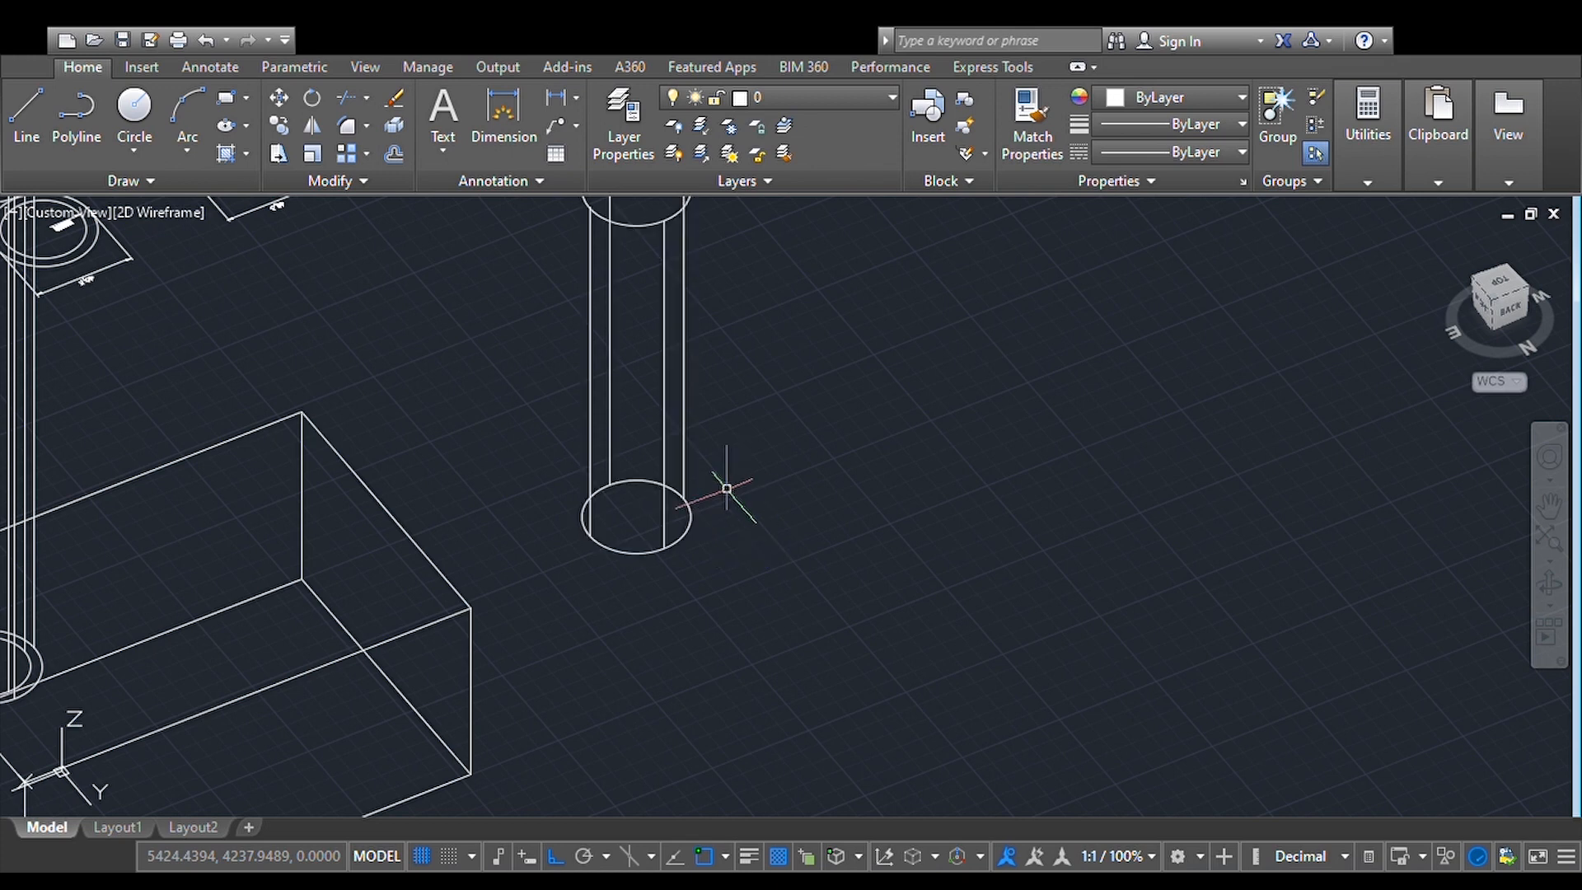
scroll(659, 476, "up", 5)
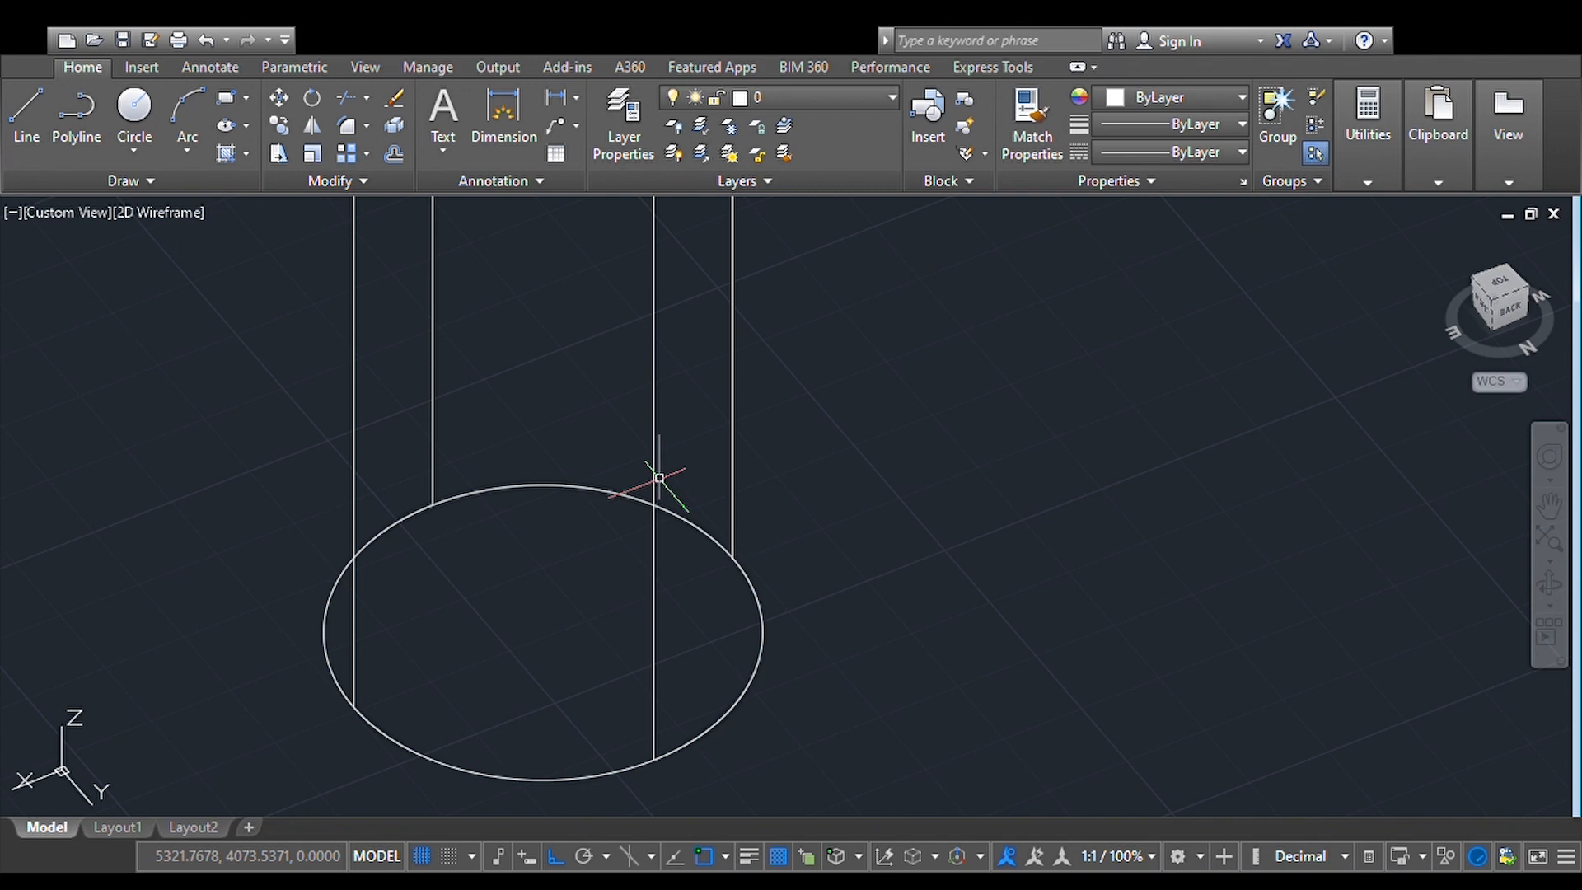
key("Return")
left_click(737, 561)
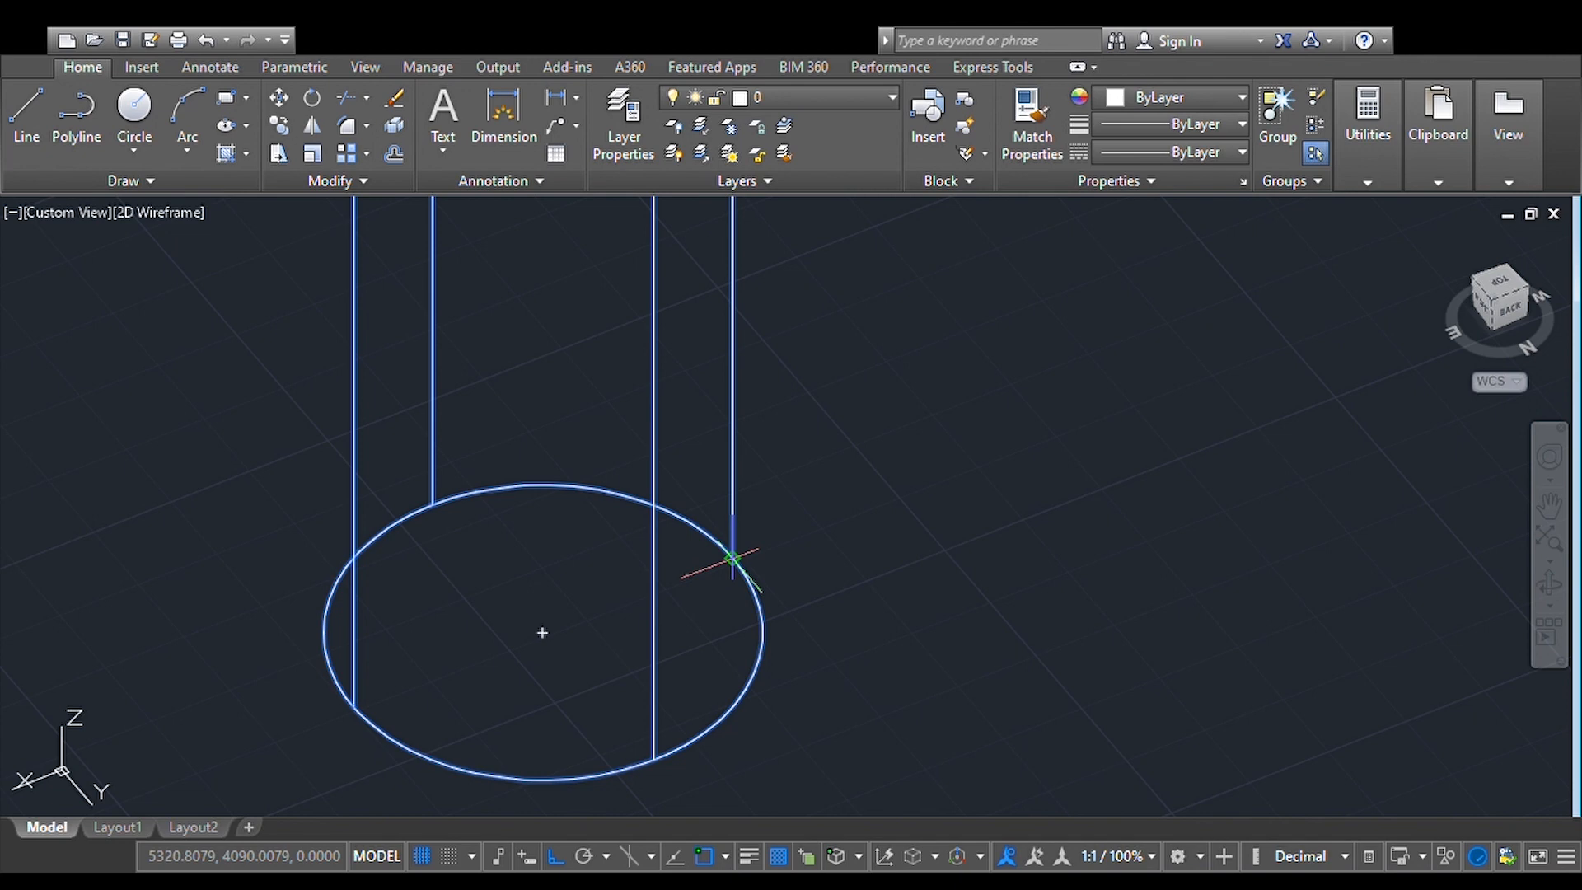
left_click(733, 559)
scroll(260, 524, "down", 6)
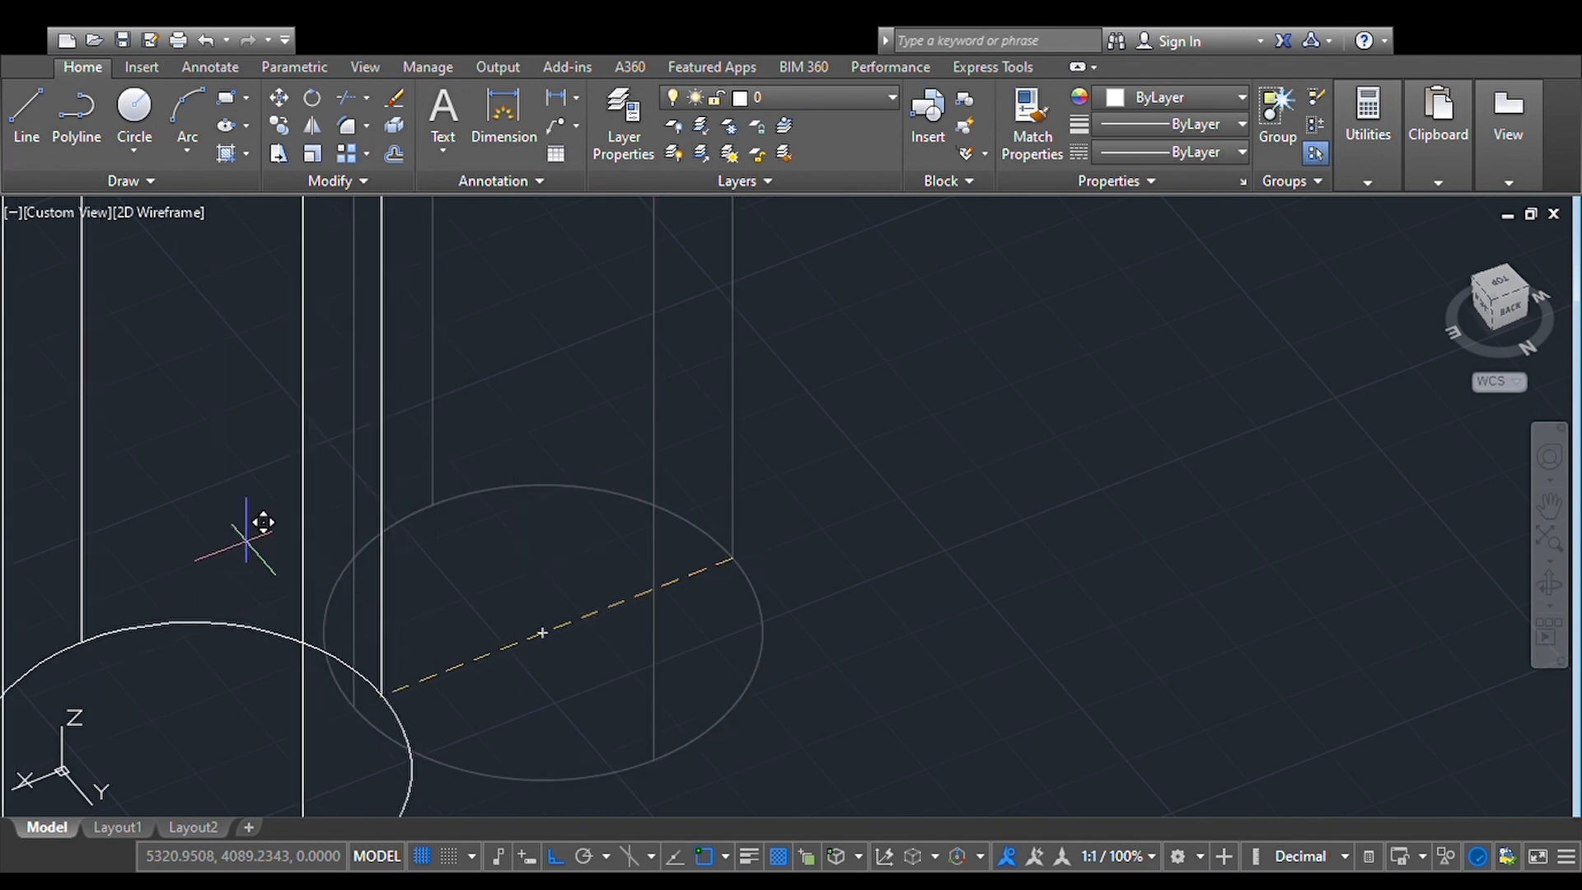
scroll(264, 536, "down", 2)
scroll(247, 548, "up", 6)
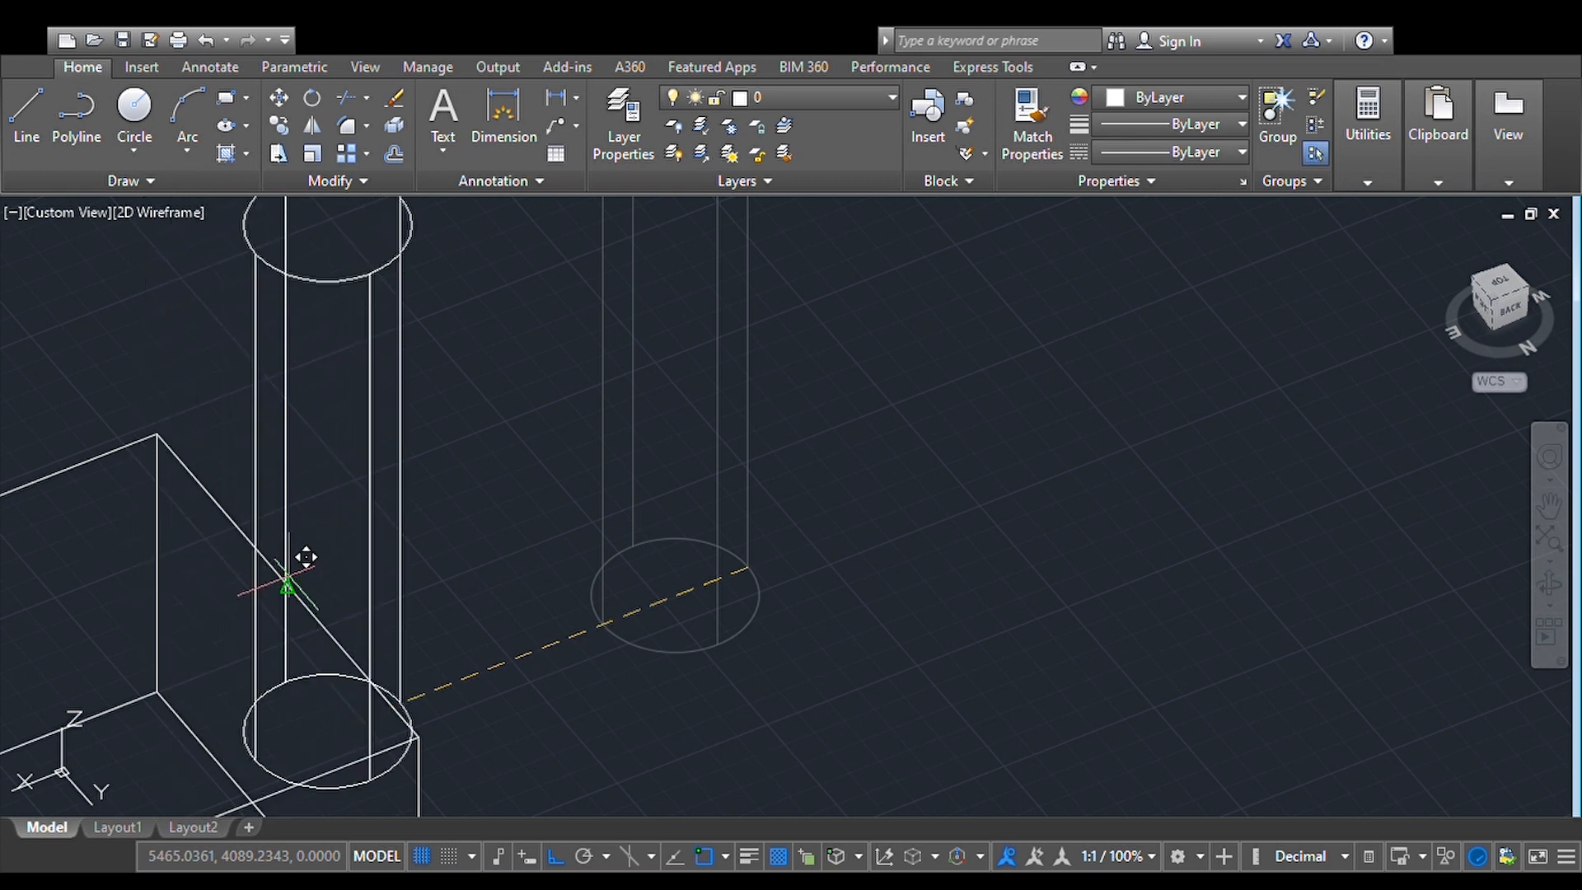
scroll(305, 558, "up", 4)
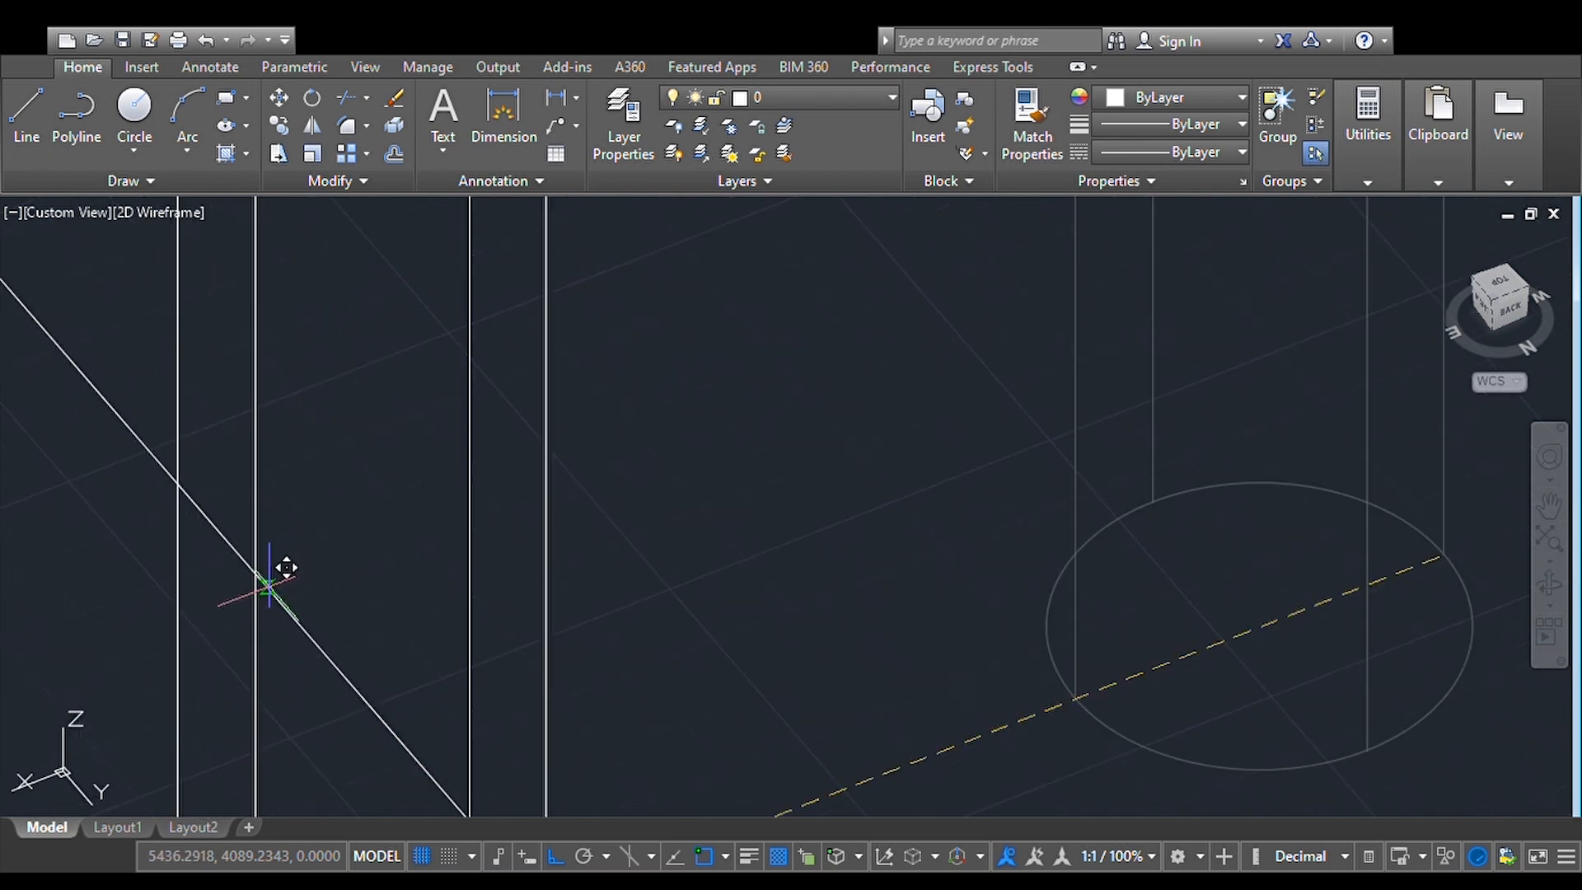
scroll(276, 544, "down", 2)
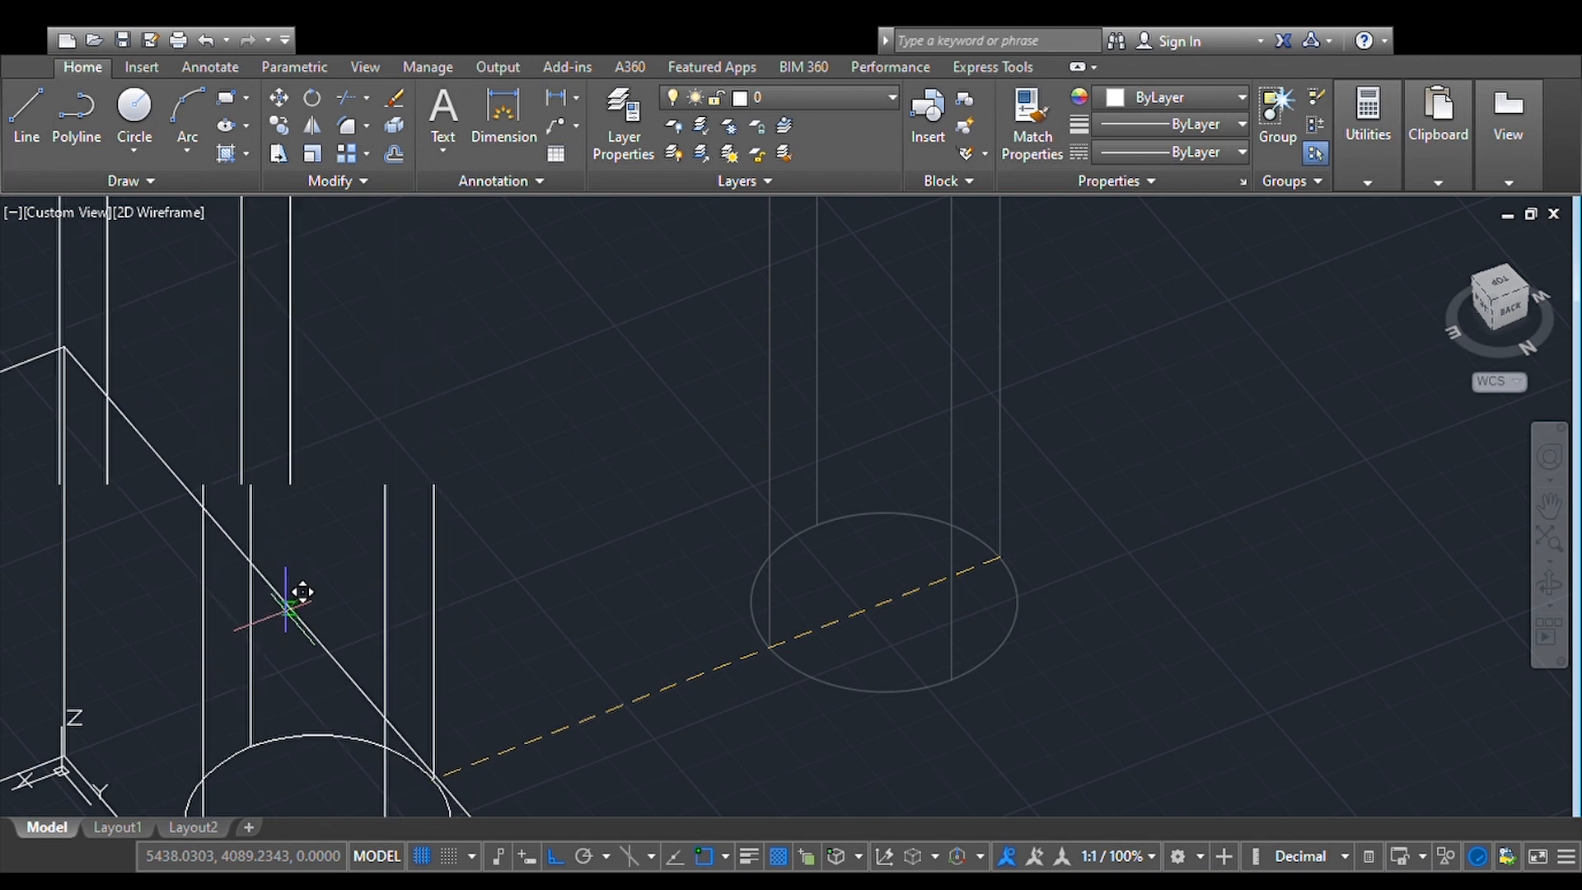
left_click(282, 577)
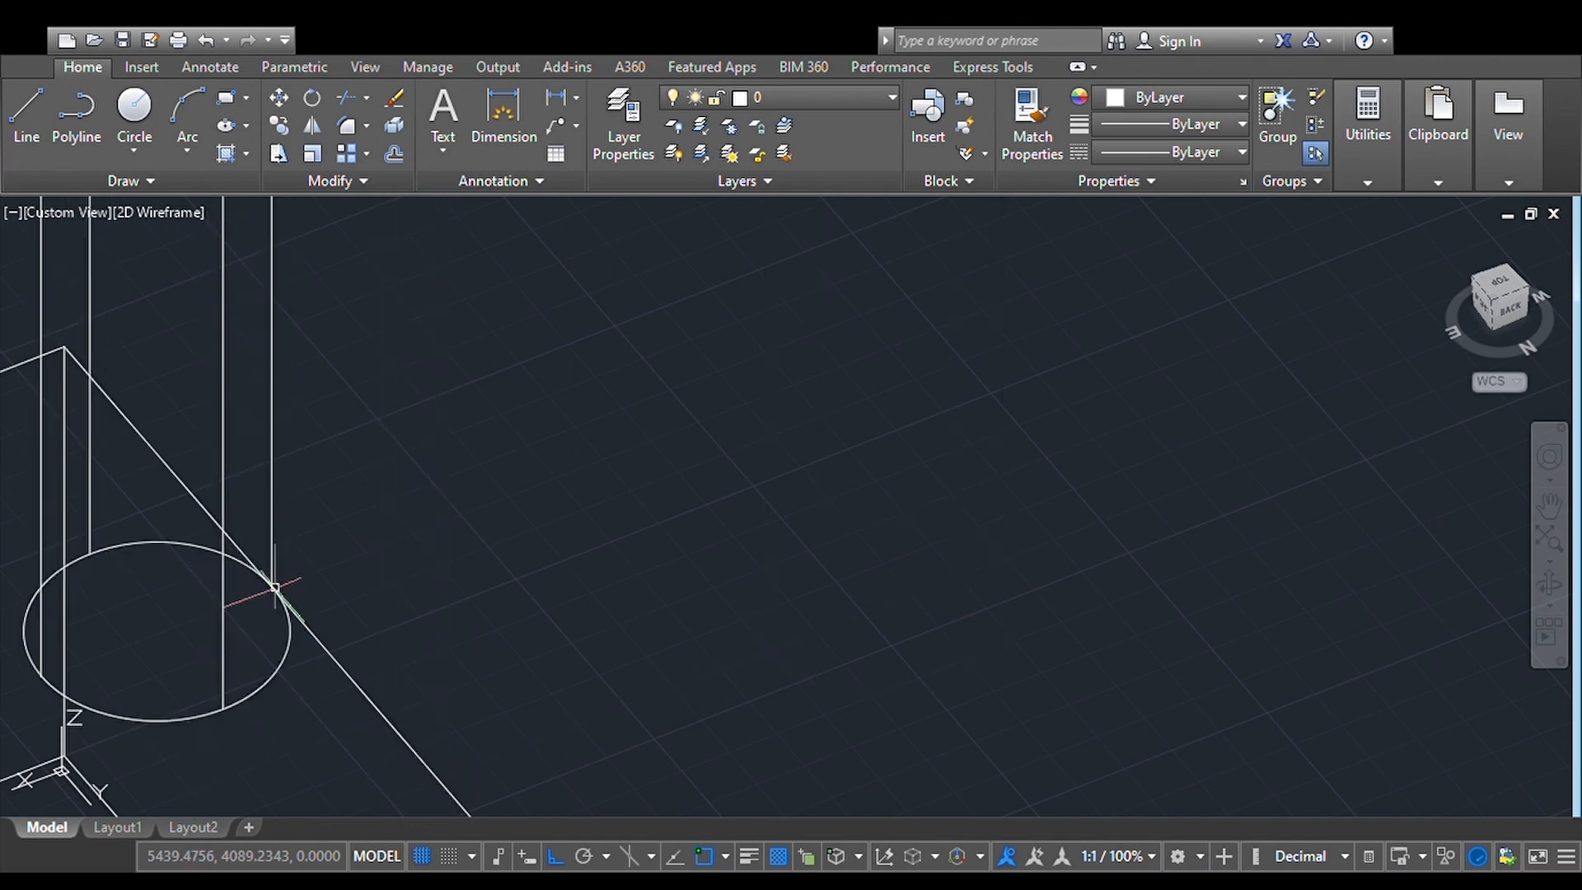
Step: Examine the upper ends of the hollow tube and the cylinder standing on the block
left_click(1550, 504)
mouse_move(946, 555)
left_mouse_down()
mouse_move(1384, 399)
mouse_move(1196, 435)
mouse_move(1070, 548)
mouse_move(1049, 529)
mouse_move(1217, 561)
mouse_move(1169, 696)
mouse_move(1130, 555)
left_mouse_up()
scroll(1397, 393, "down", 8)
scroll(1049, 530, "up", 5)
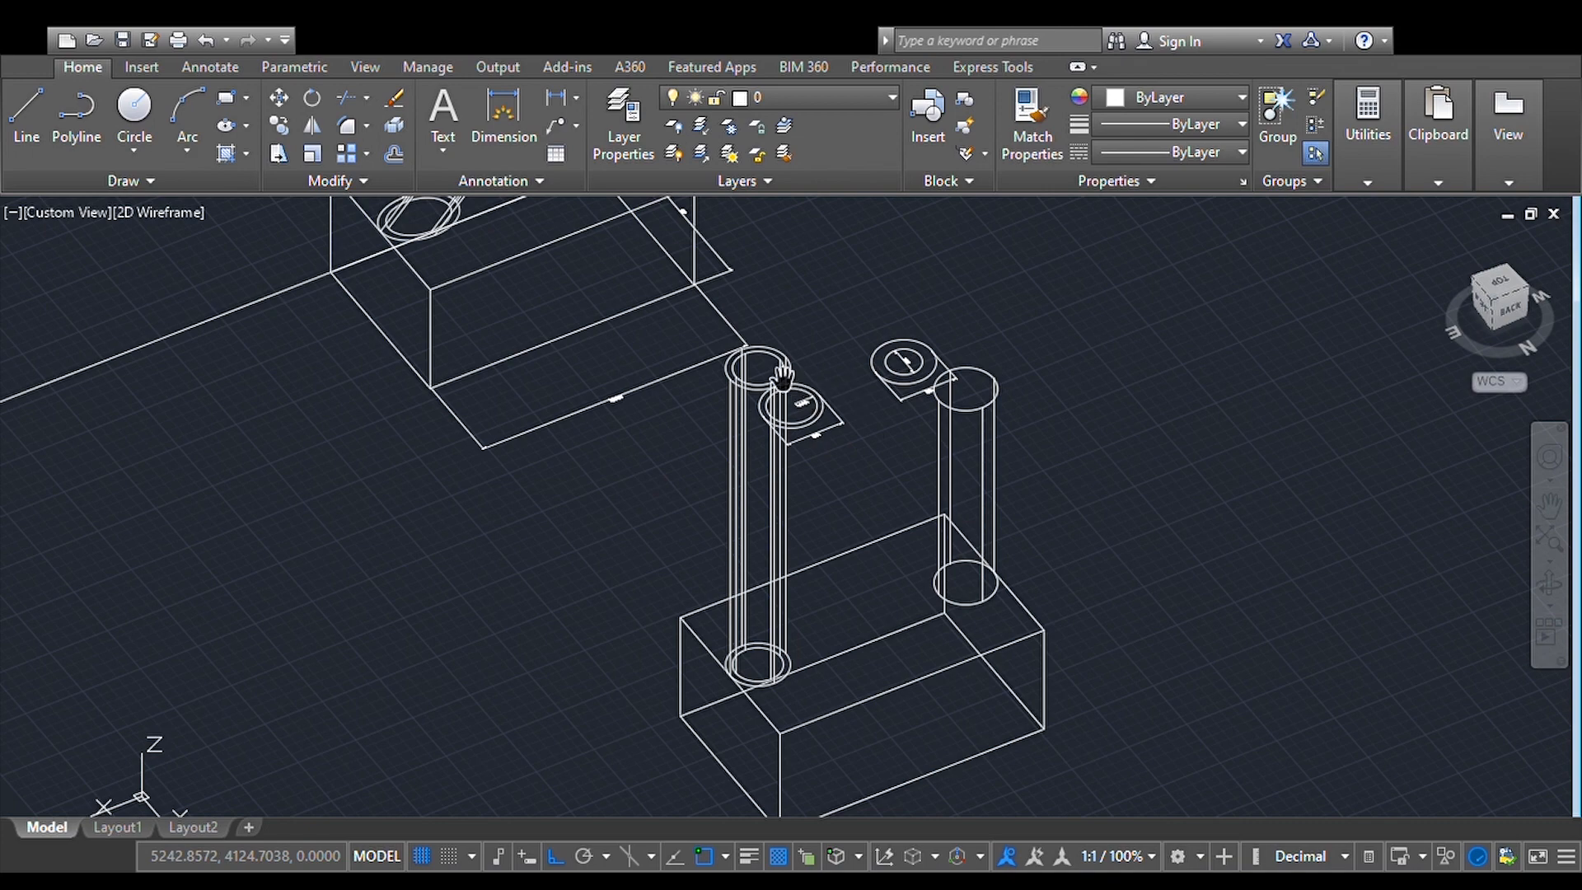
scroll(733, 377, "up", 4)
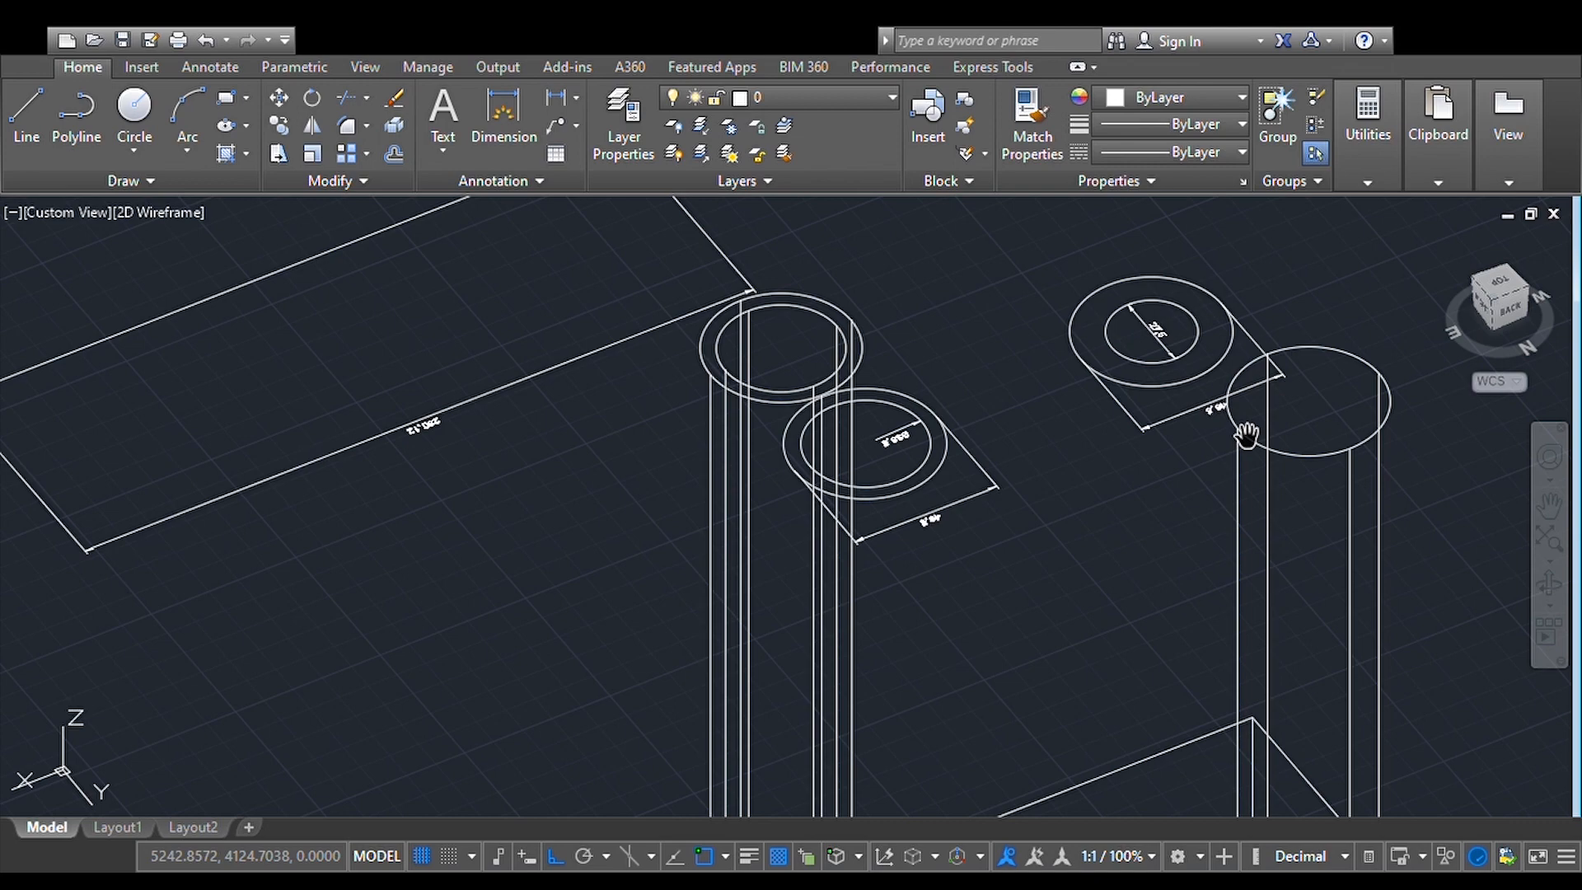
scroll(1249, 425, "up", 8)
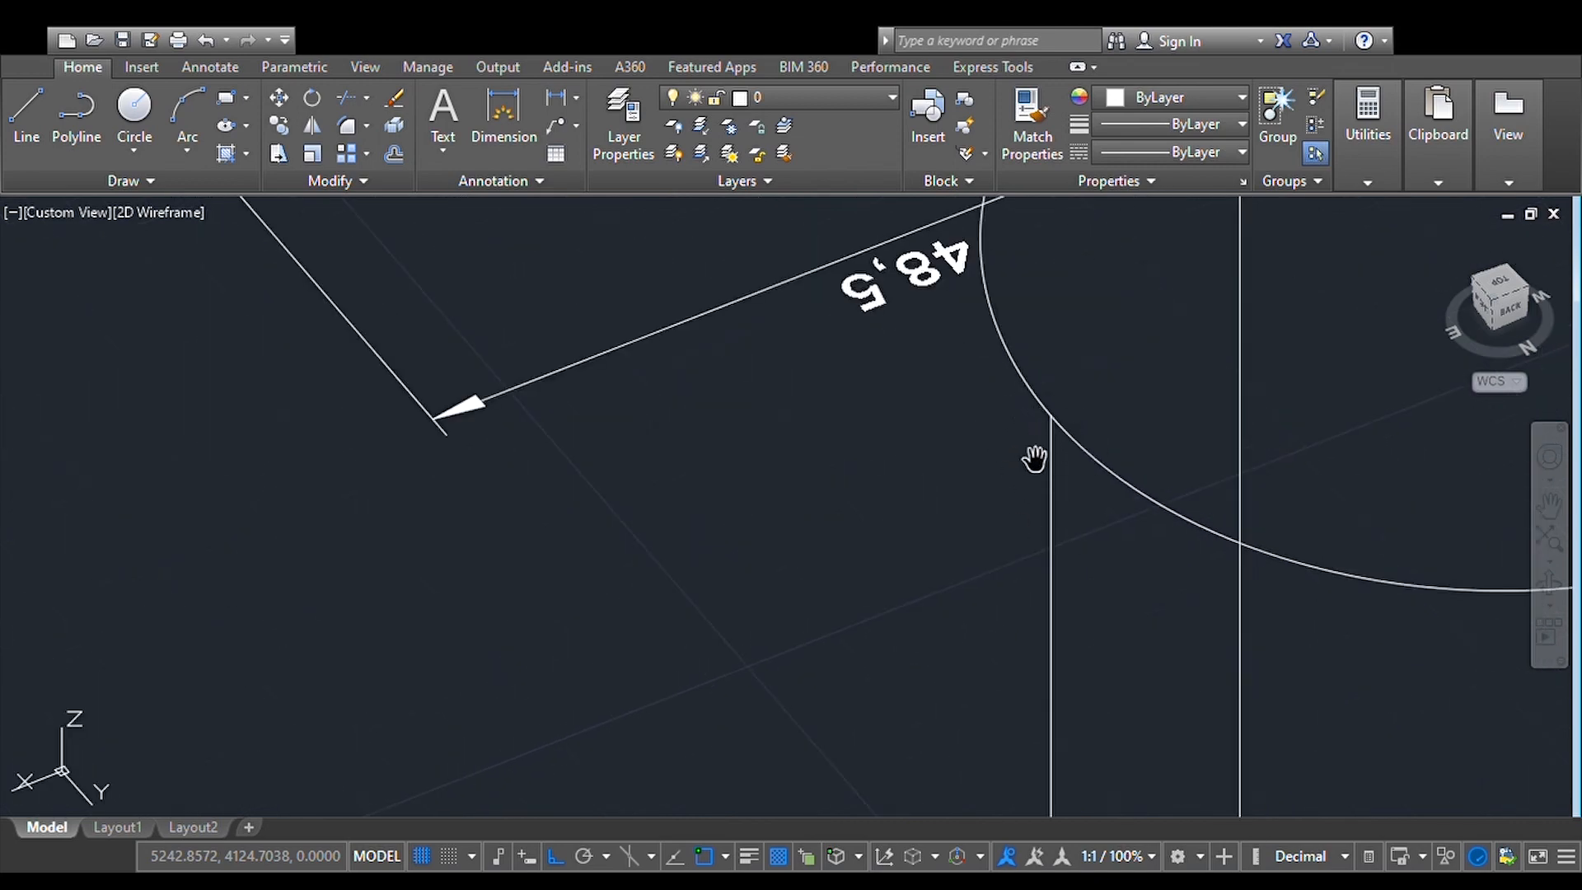
scroll(1030, 452, "down", 8)
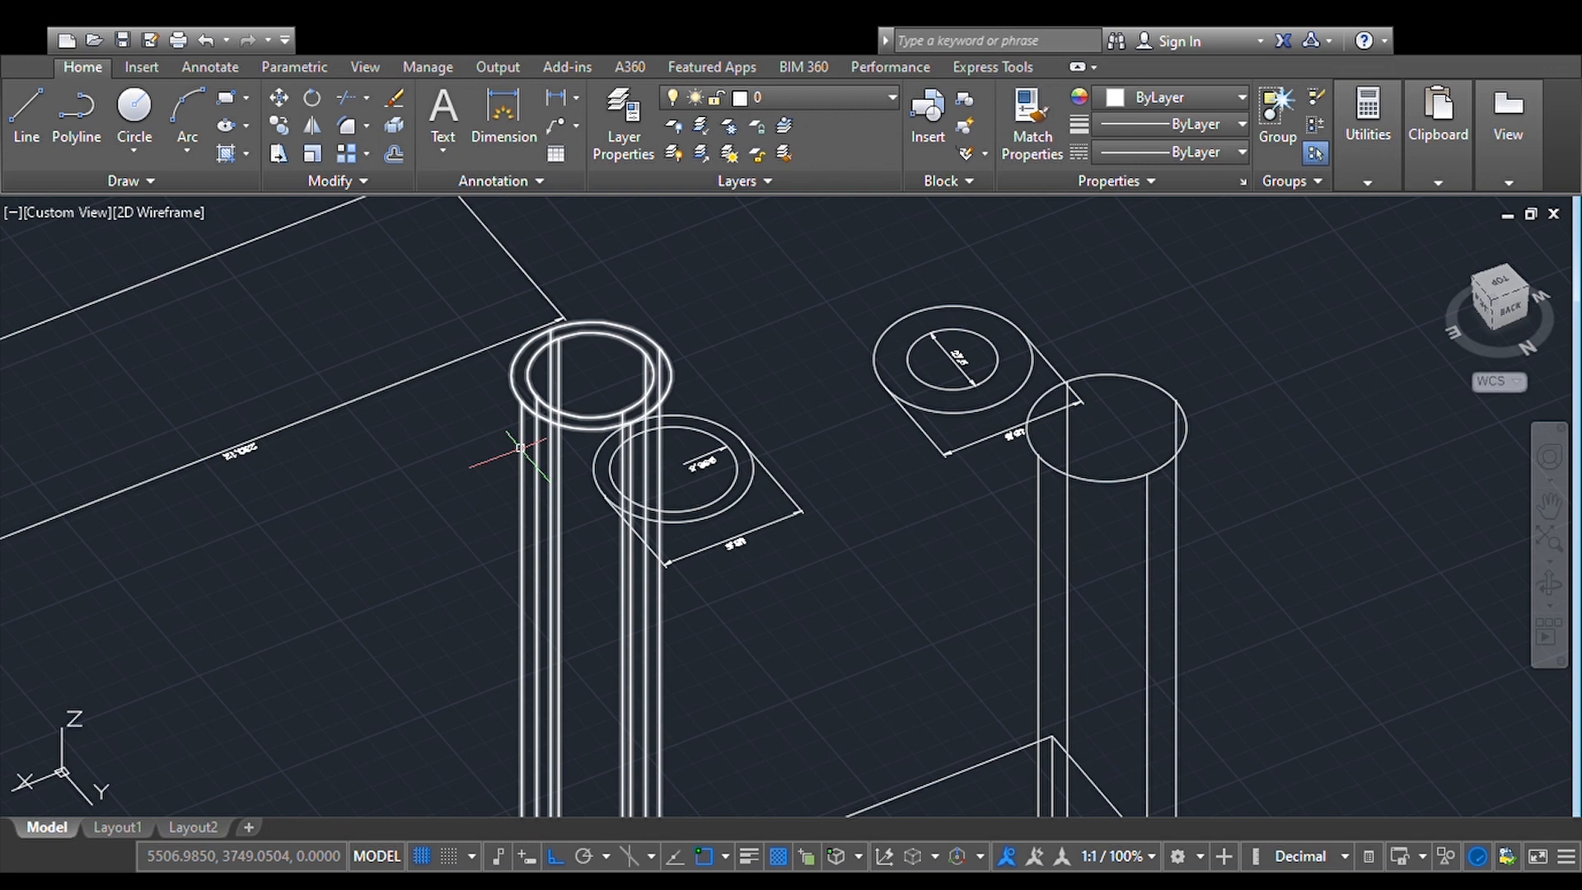
Step: Start a 3D rotation of the hollow tube about the Y axis, based at the base-circle quadrant touching the block's edge
key("Return")
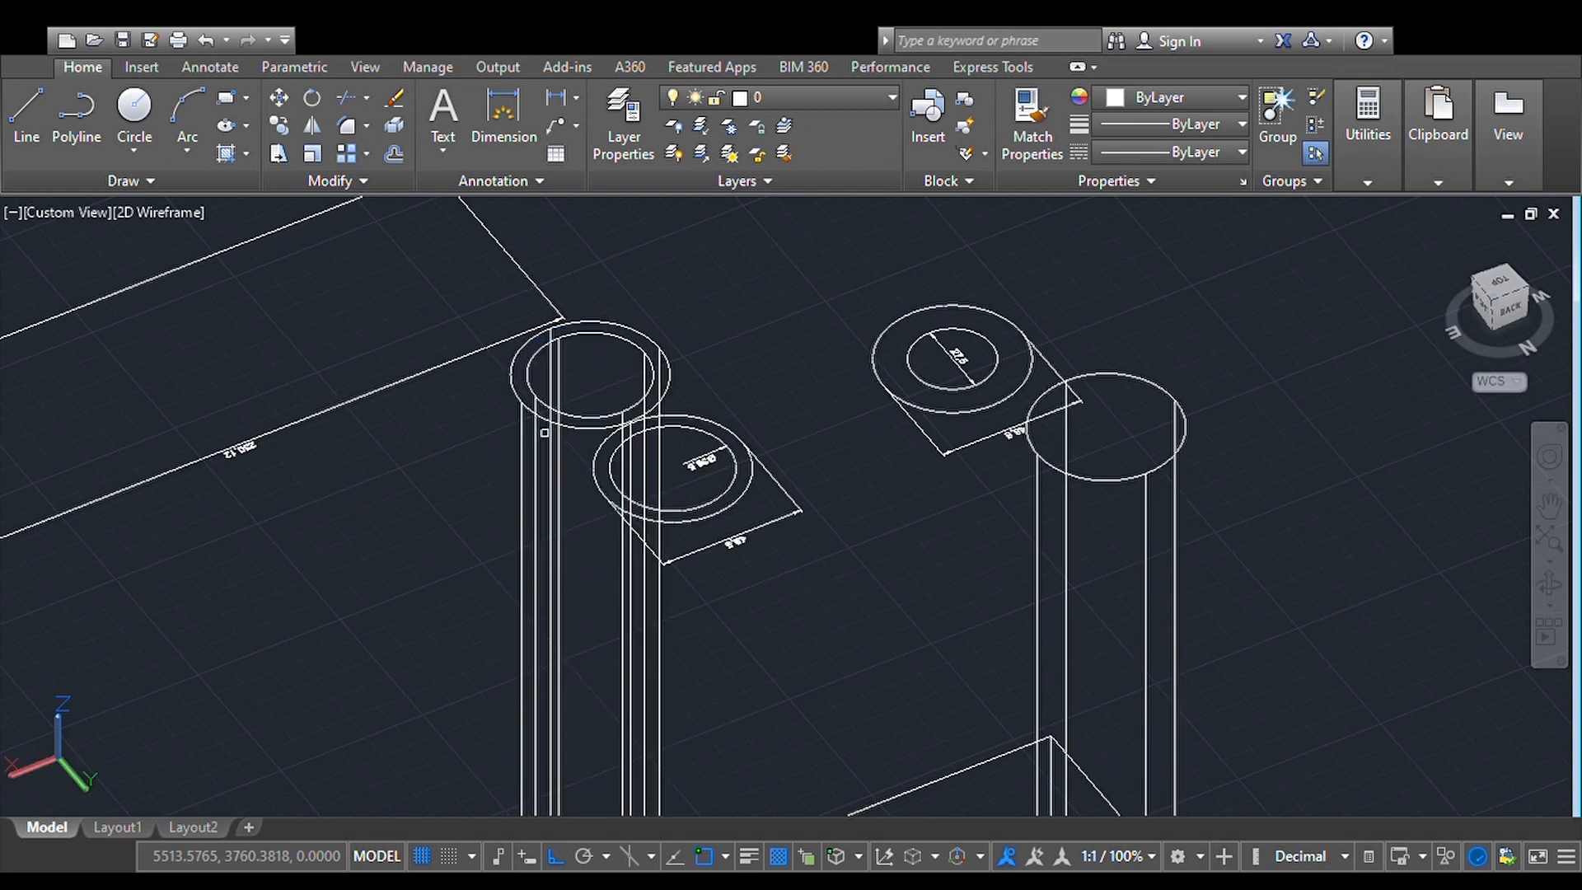
left_click(544, 420)
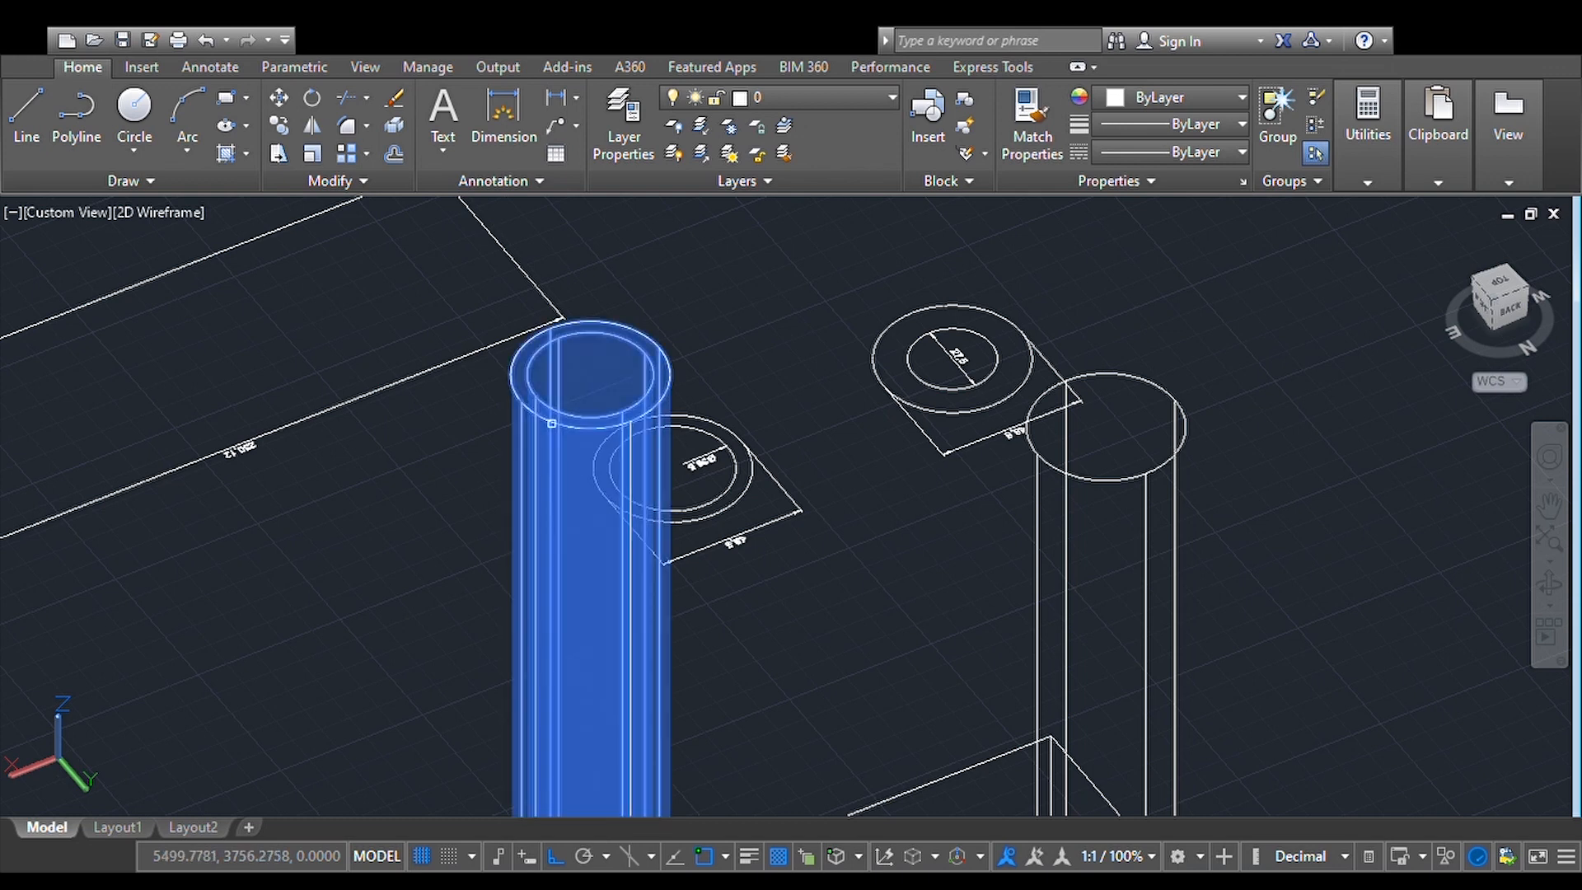
key("Return")
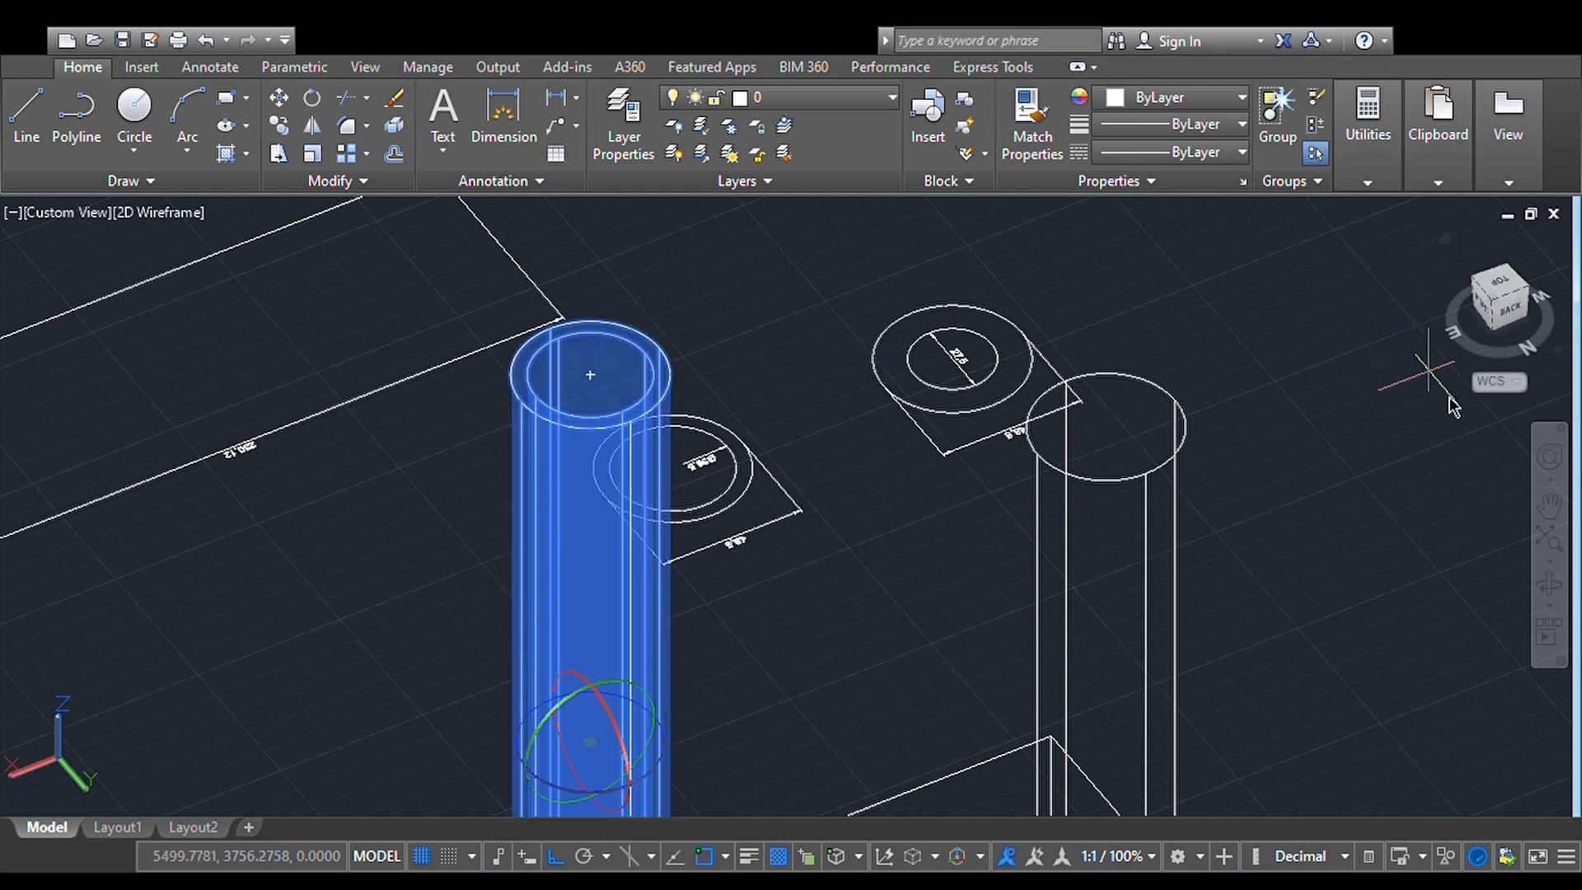
left_click(1549, 505)
left_click_drag(840, 640, 1121, 202)
left_click_drag(834, 539, 830, 257)
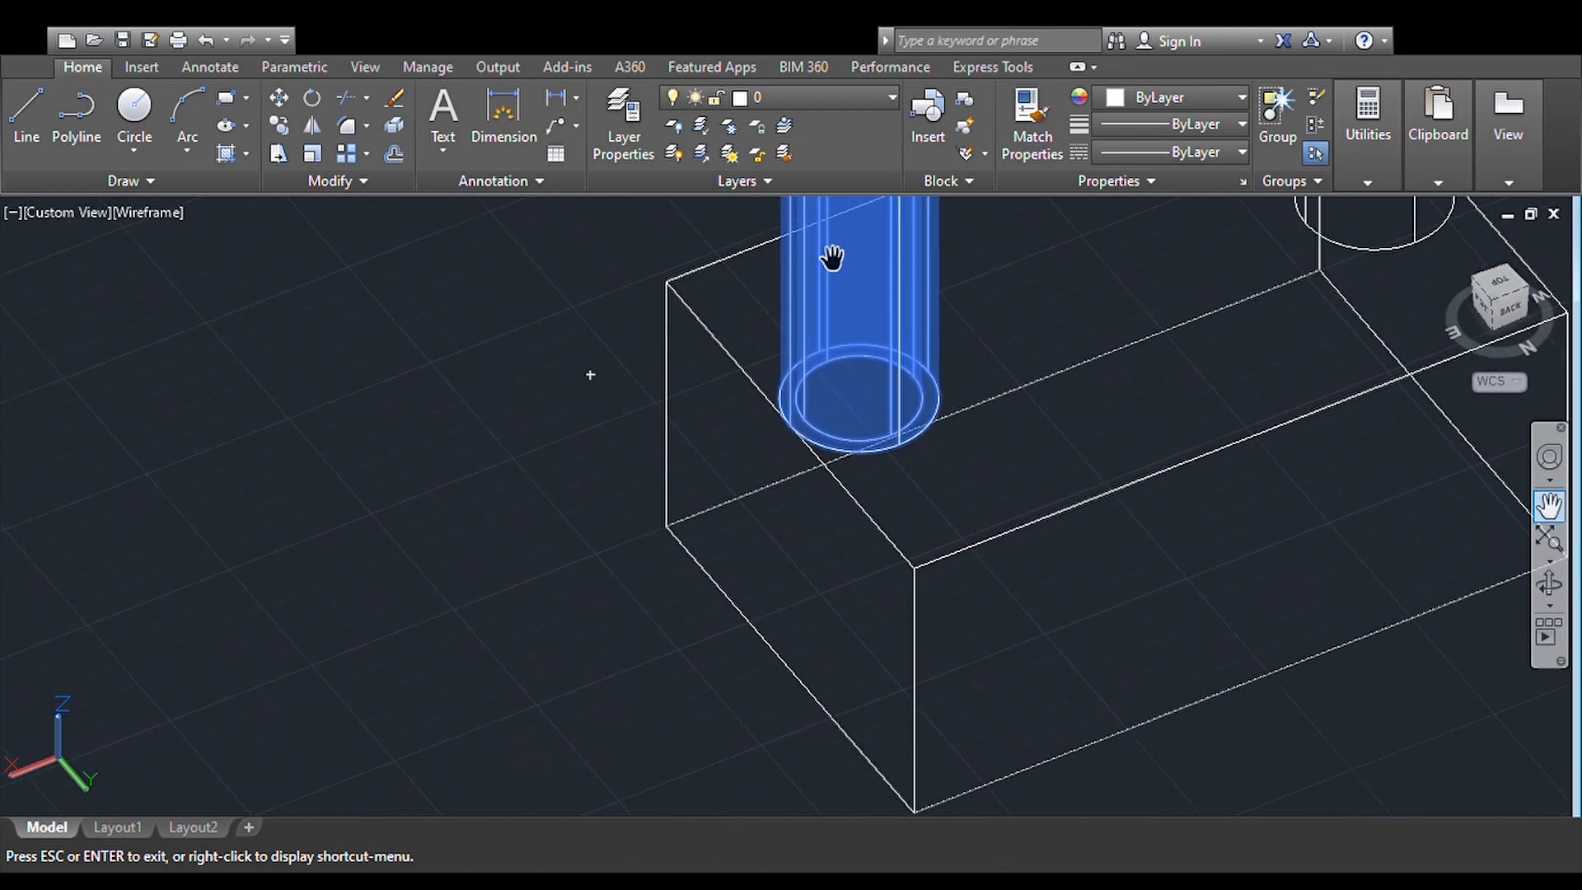
left_click_drag(759, 483, 748, 415)
scroll(747, 415, "up", 2)
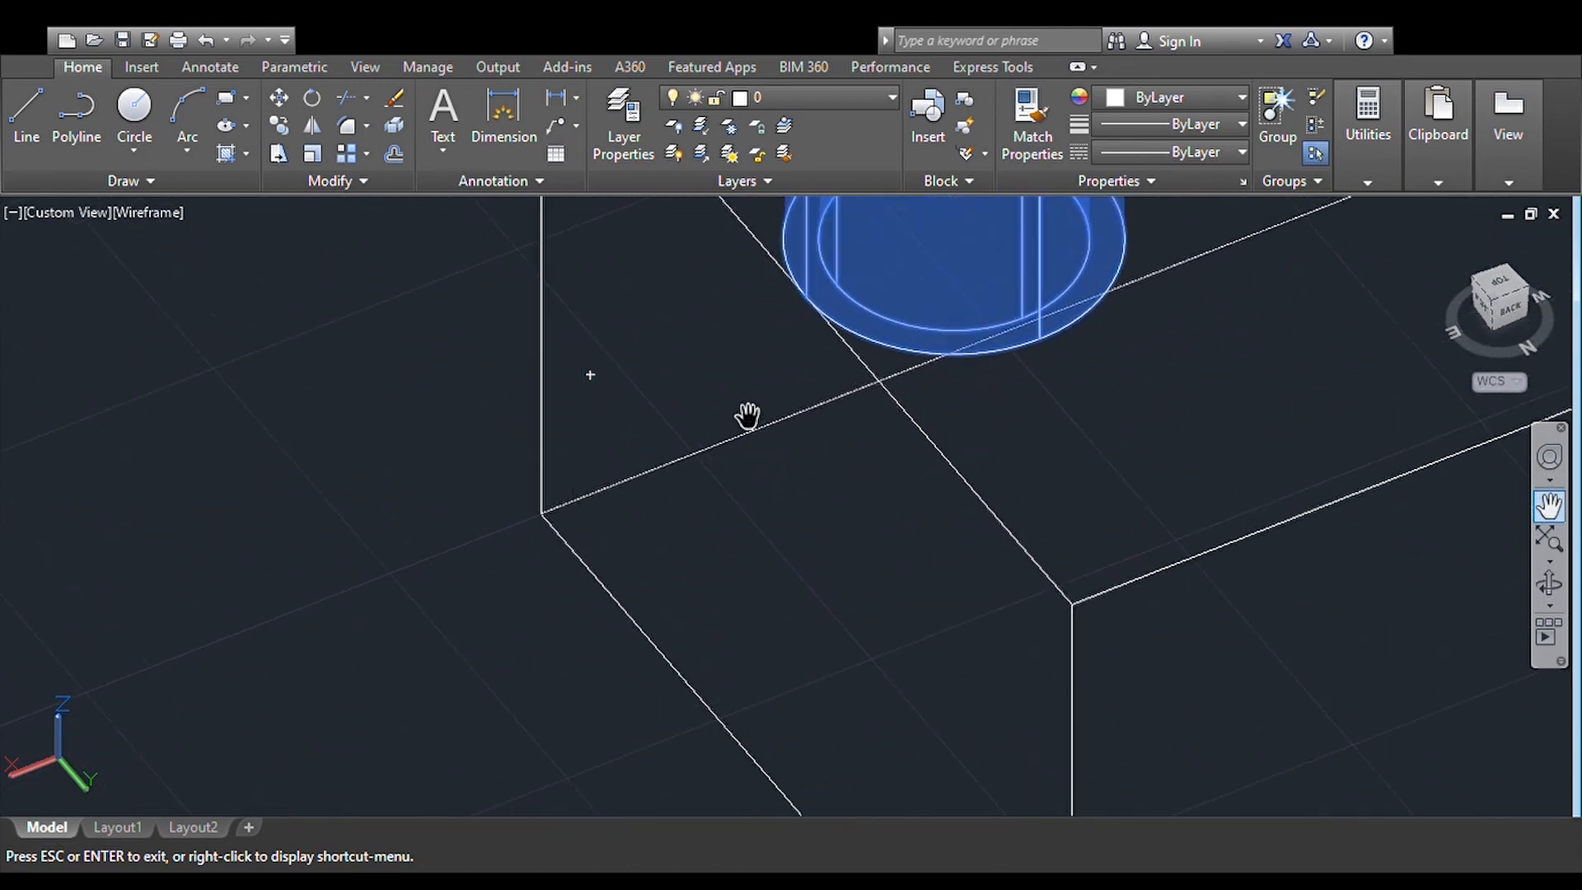
left_click_drag(879, 290, 805, 382)
scroll(803, 383, "up", 1)
scroll(801, 383, "up", 2)
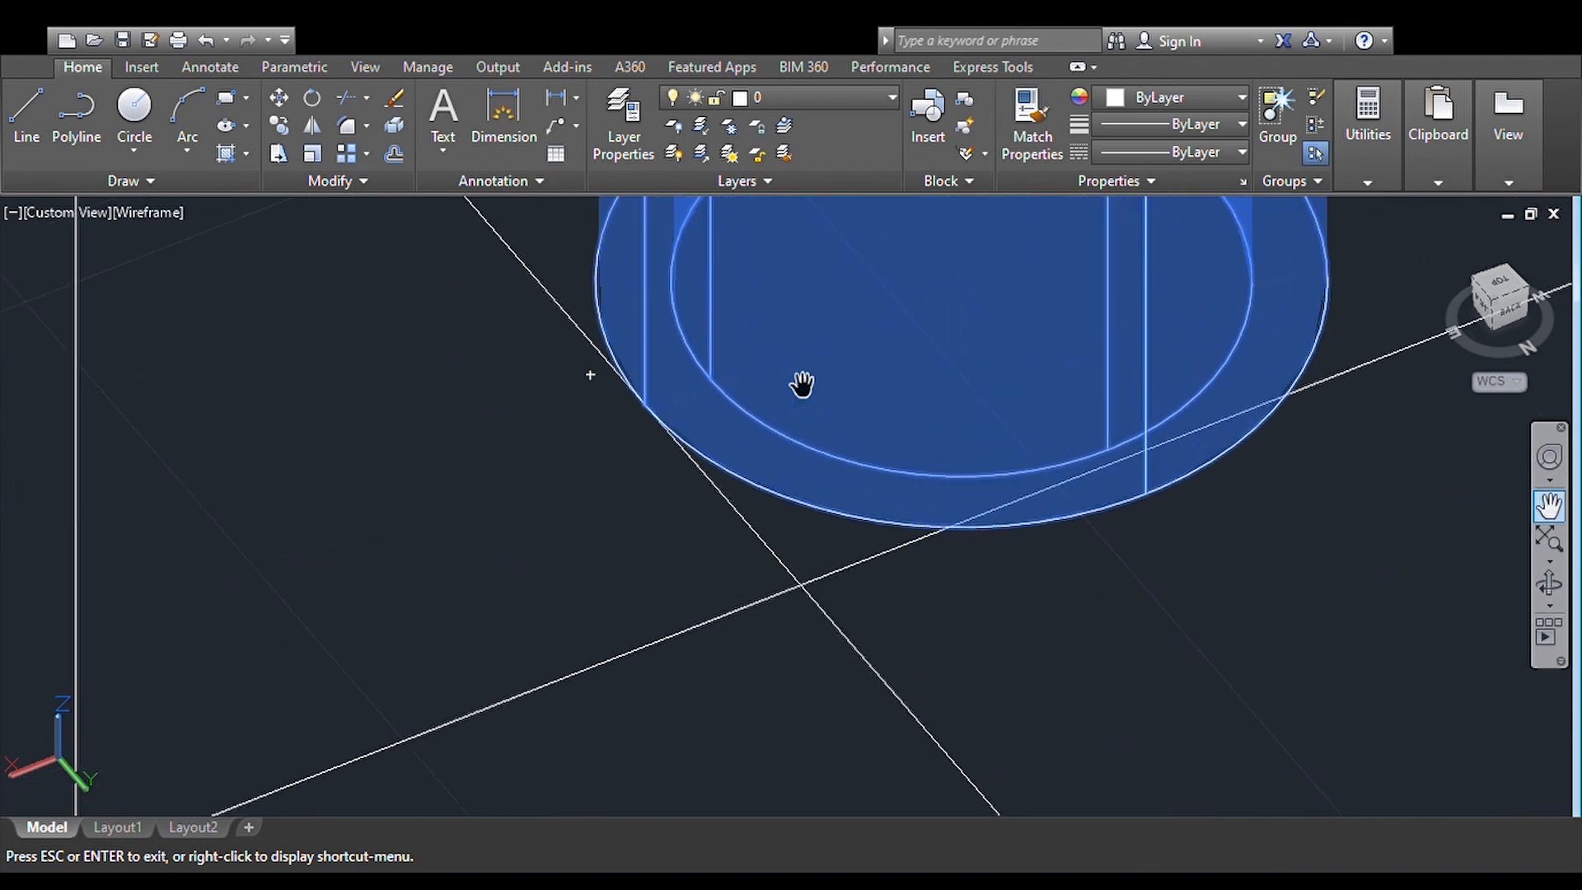
key("Escape")
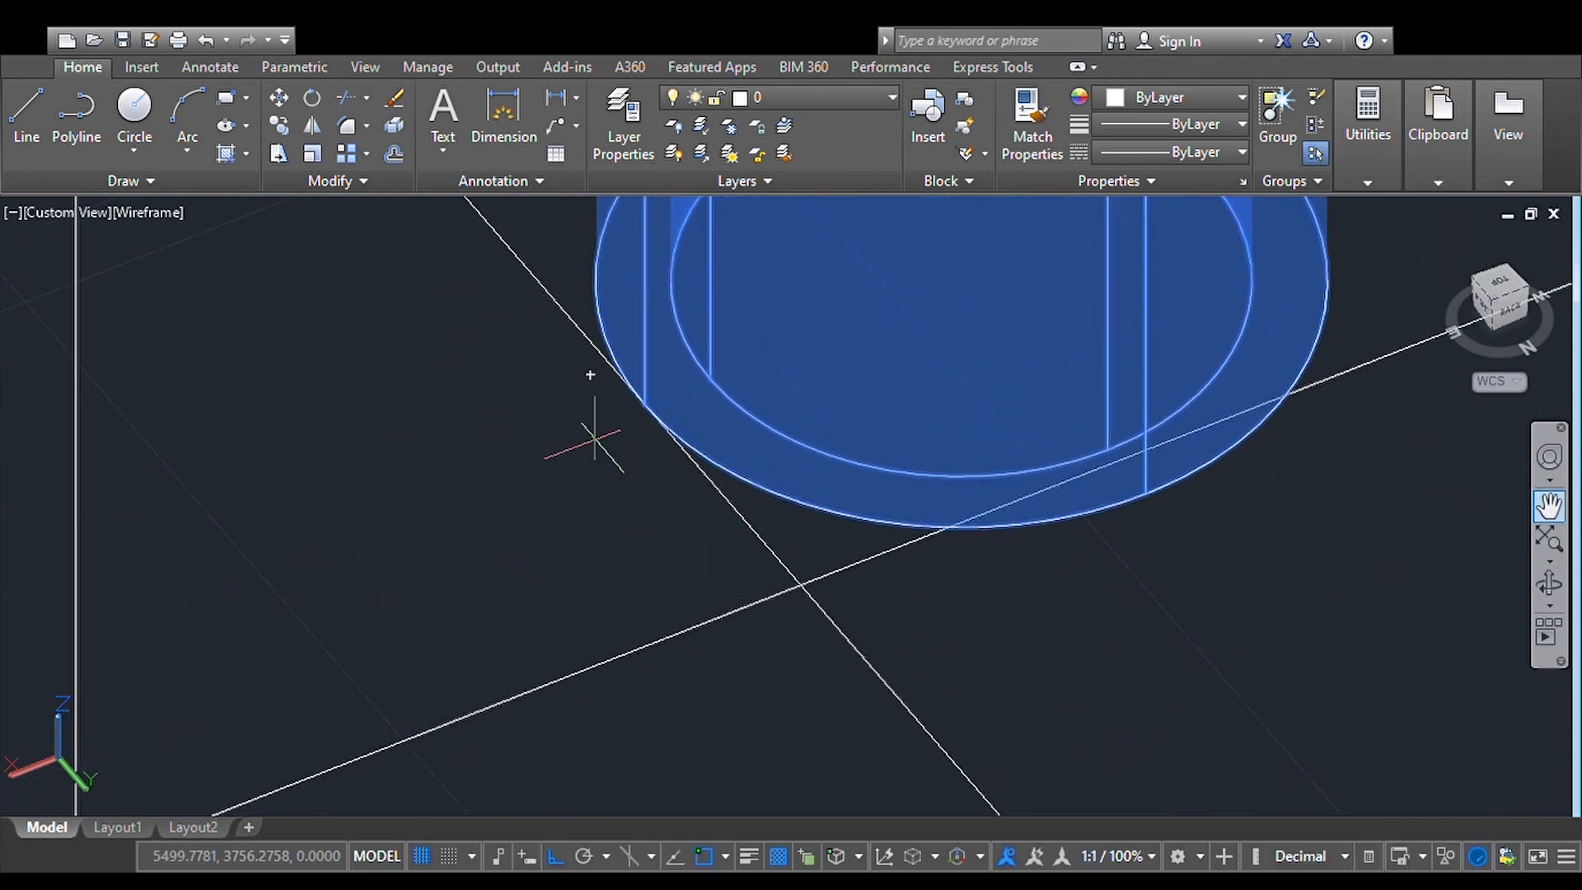
left_click(645, 404)
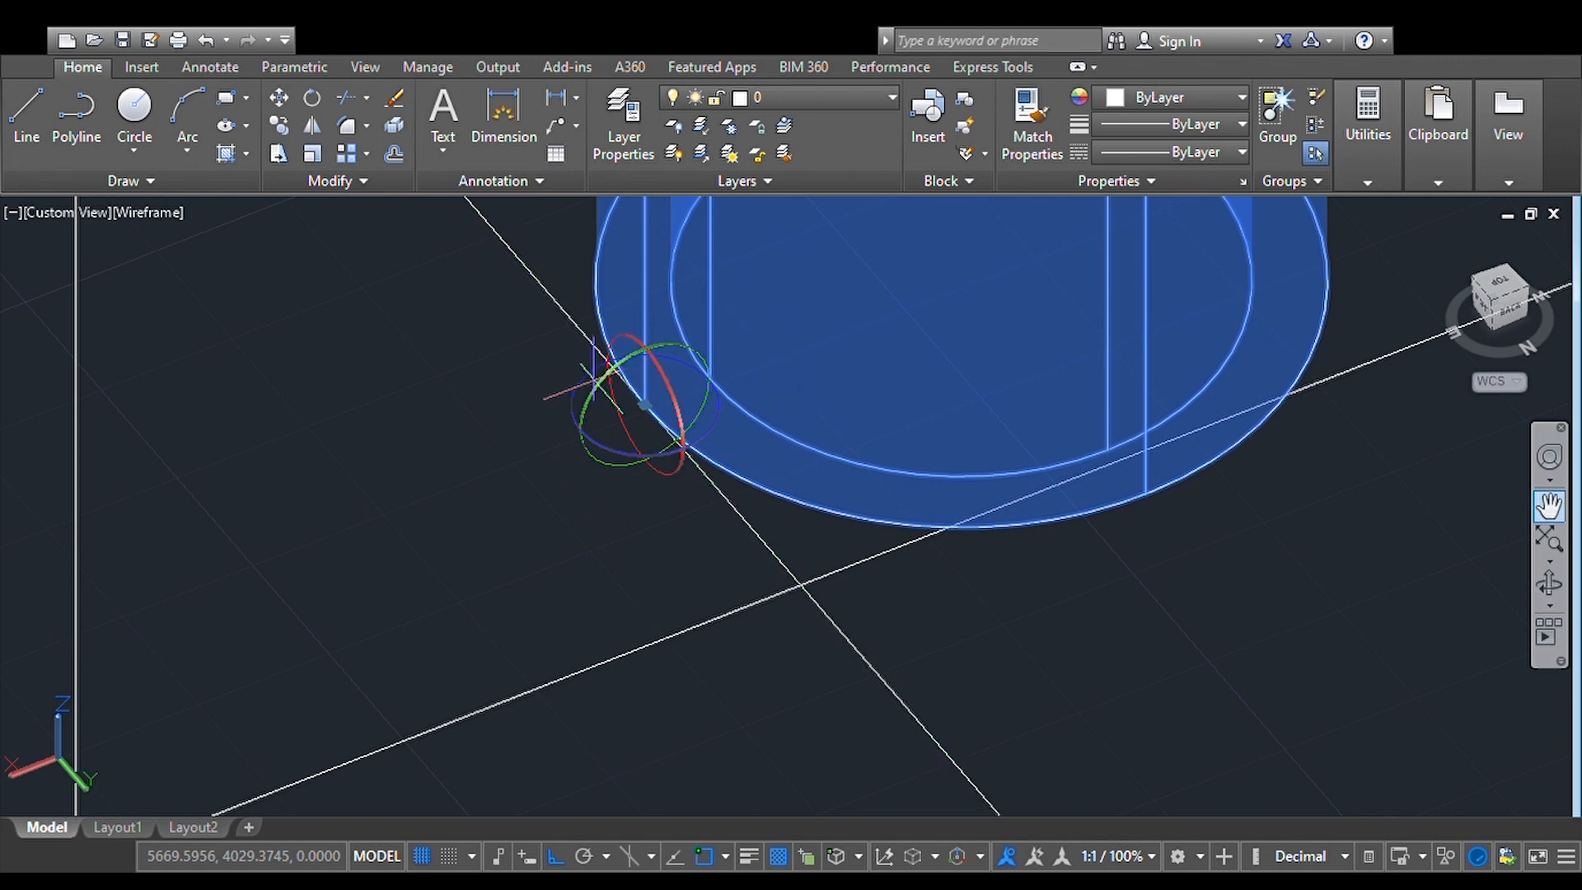
left_click(608, 387)
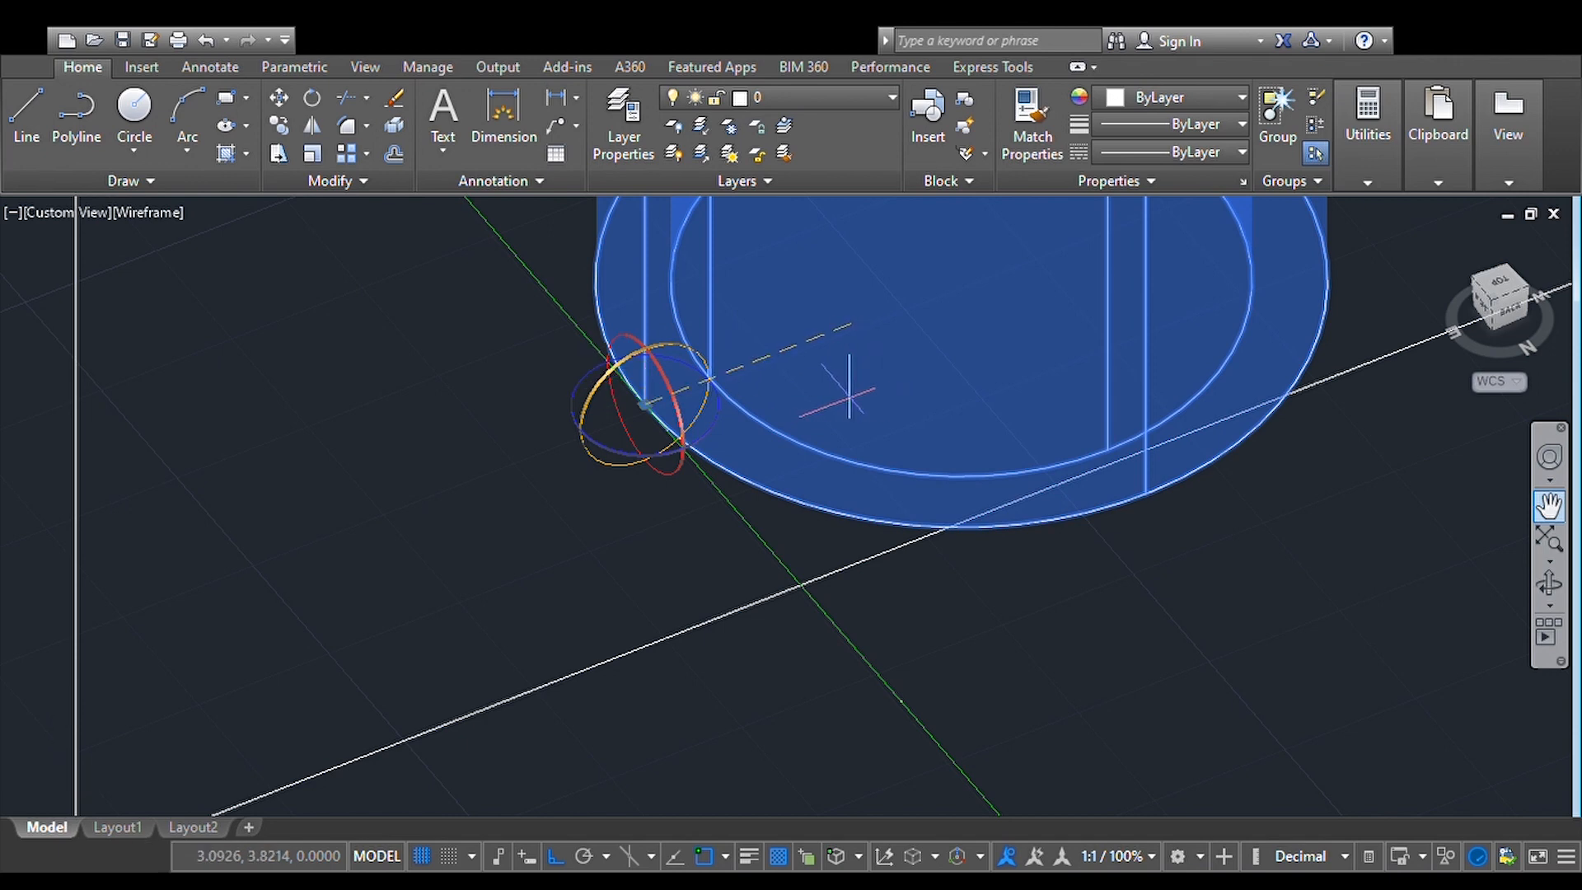
Step: Rotate the hollow tube from vertical towards the cylinder, without ortho, ending at the near quadrant of the cylinder's upper circle
scroll(845, 383, "down", 3)
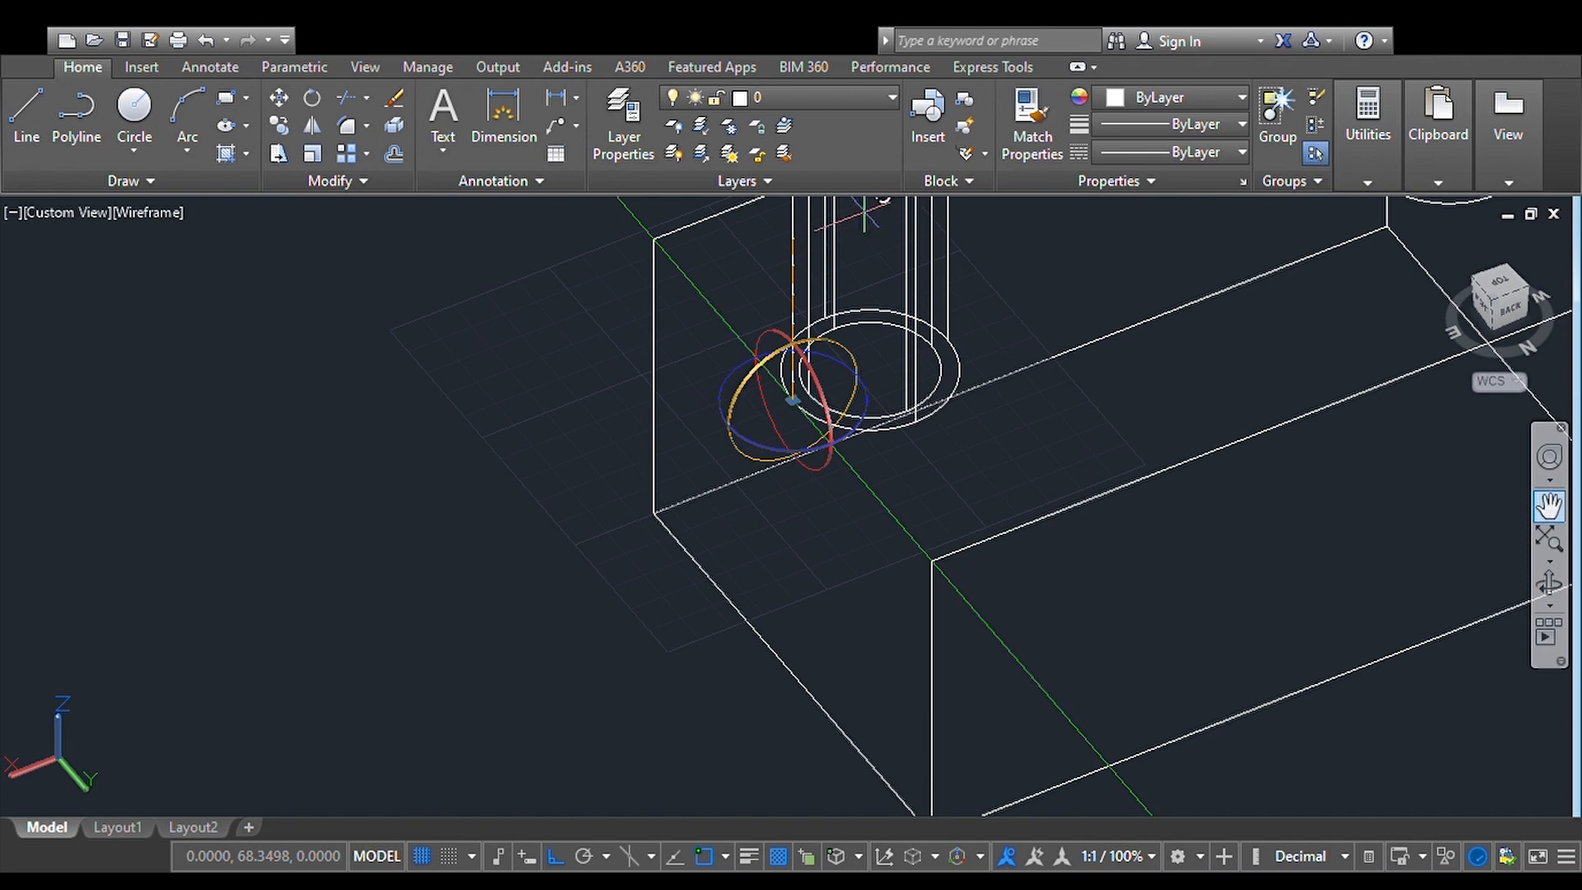
scroll(864, 212, "down", 5)
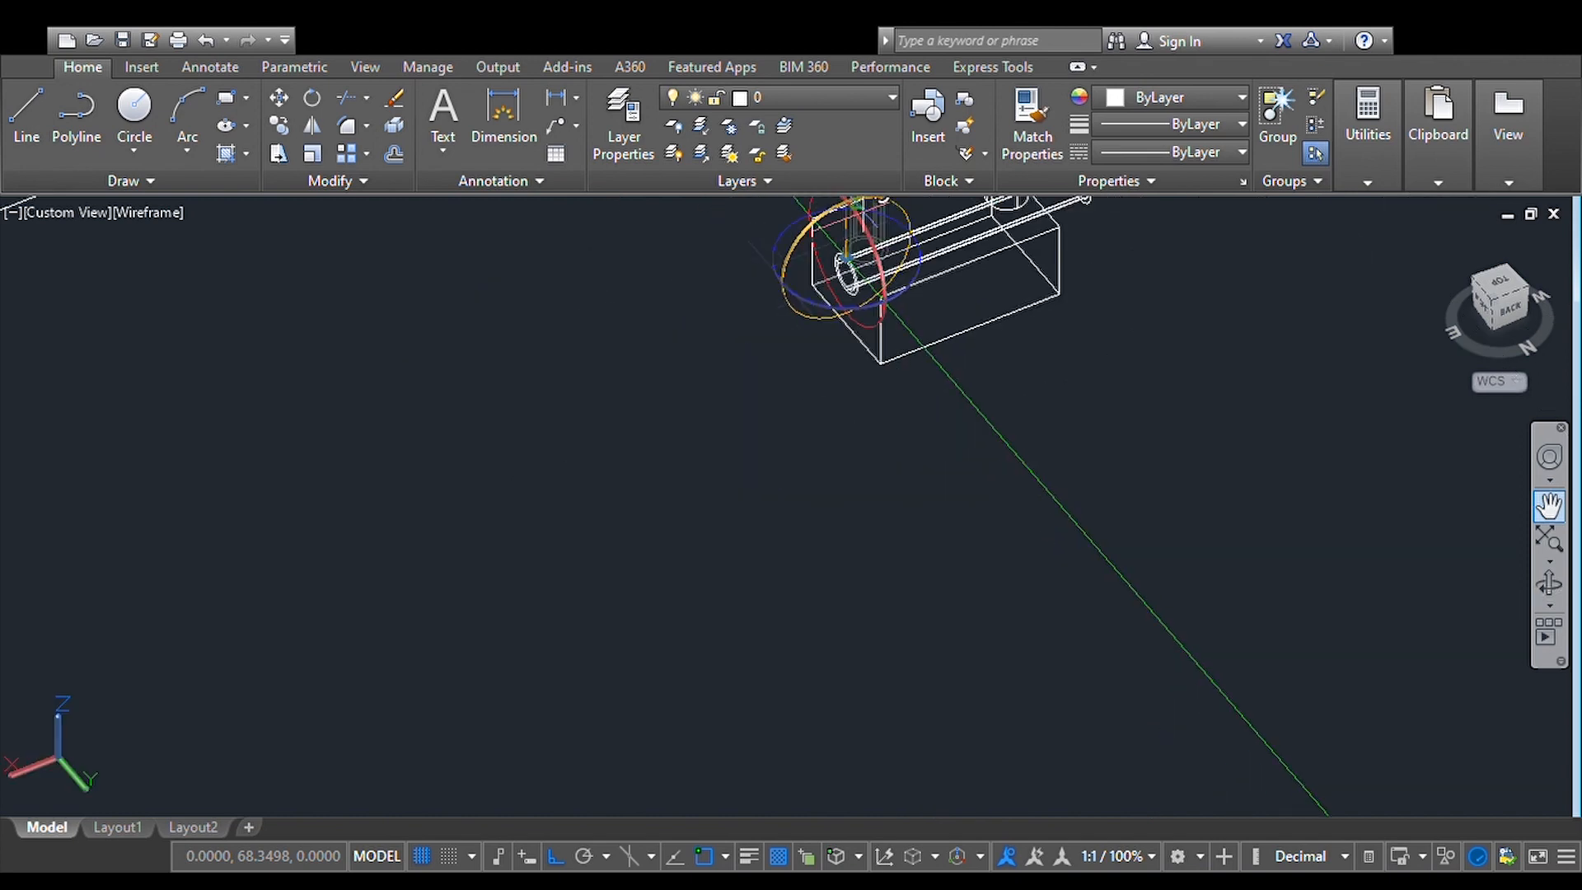
left_click(1547, 502)
left_click_drag(882, 392, 924, 878)
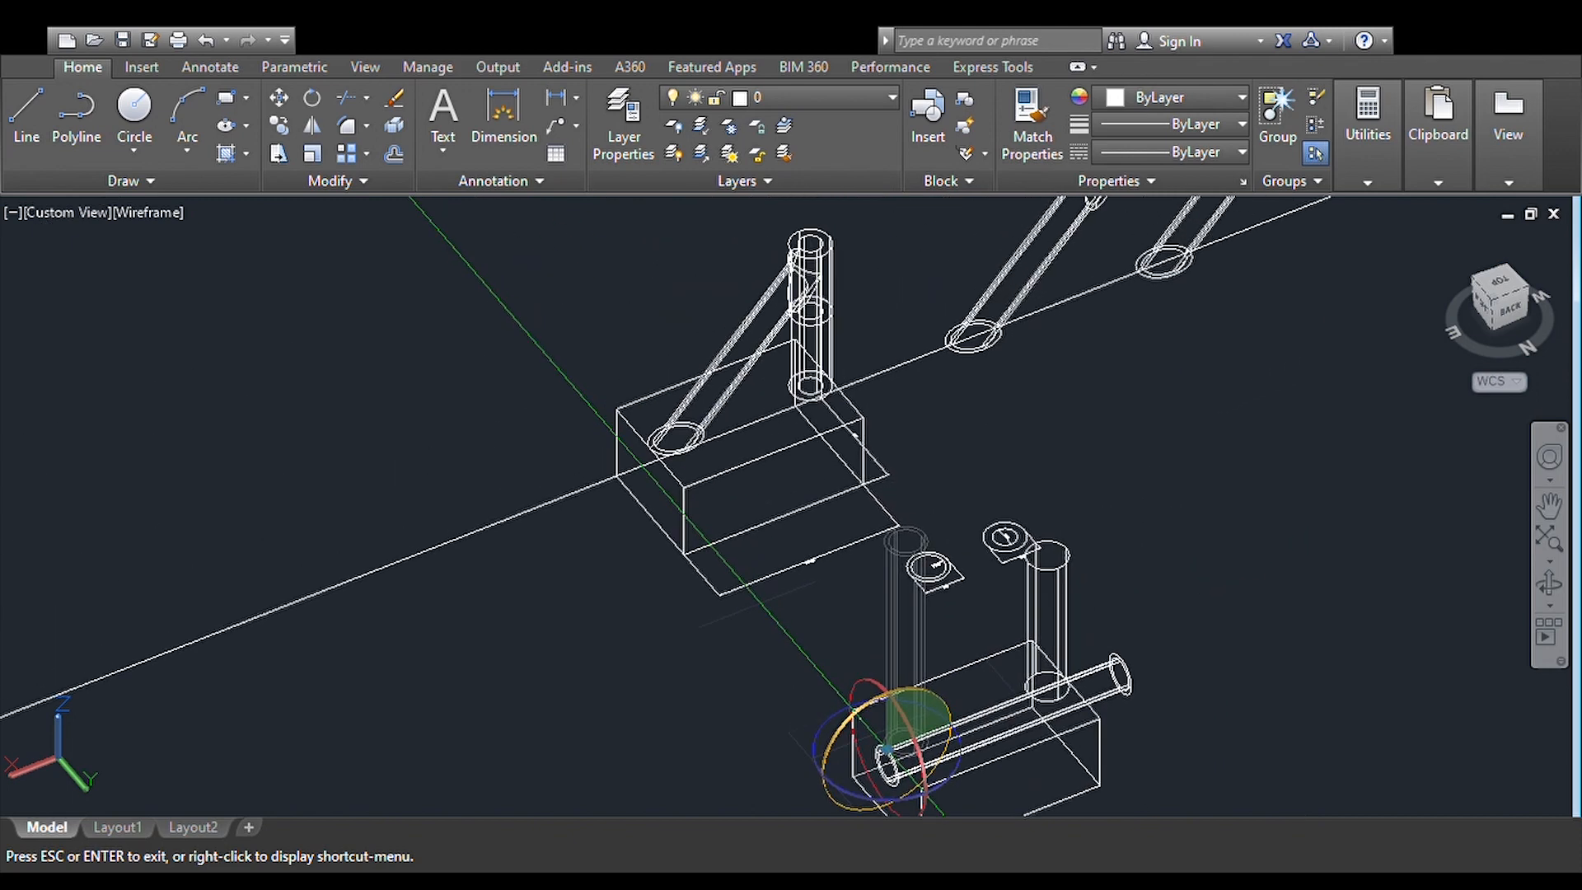
key("Escape")
left_click(917, 716)
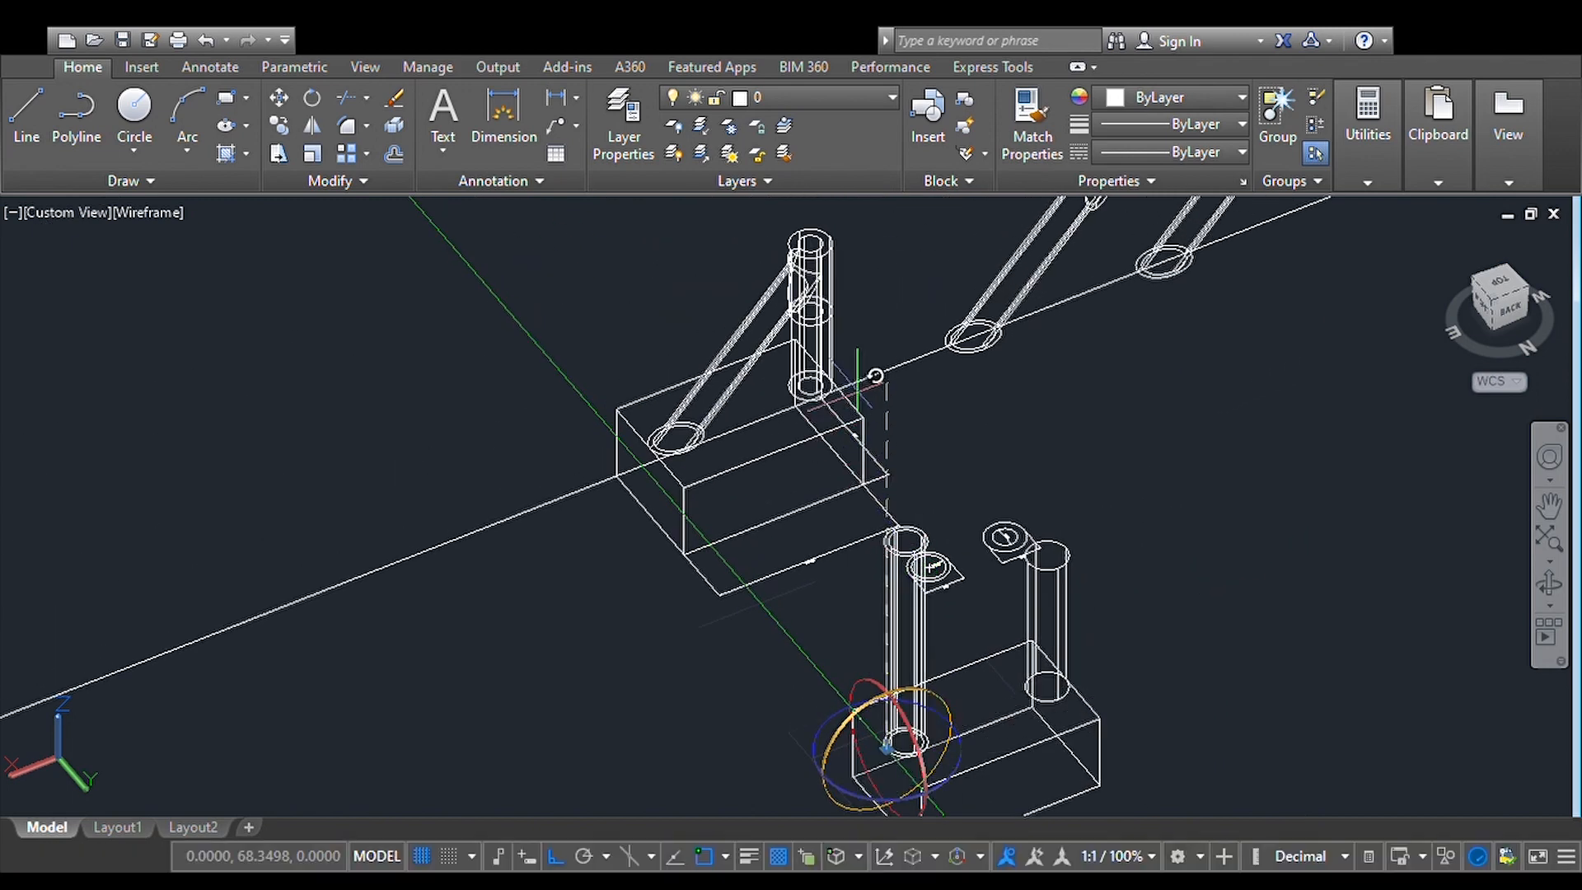
left_click(892, 366)
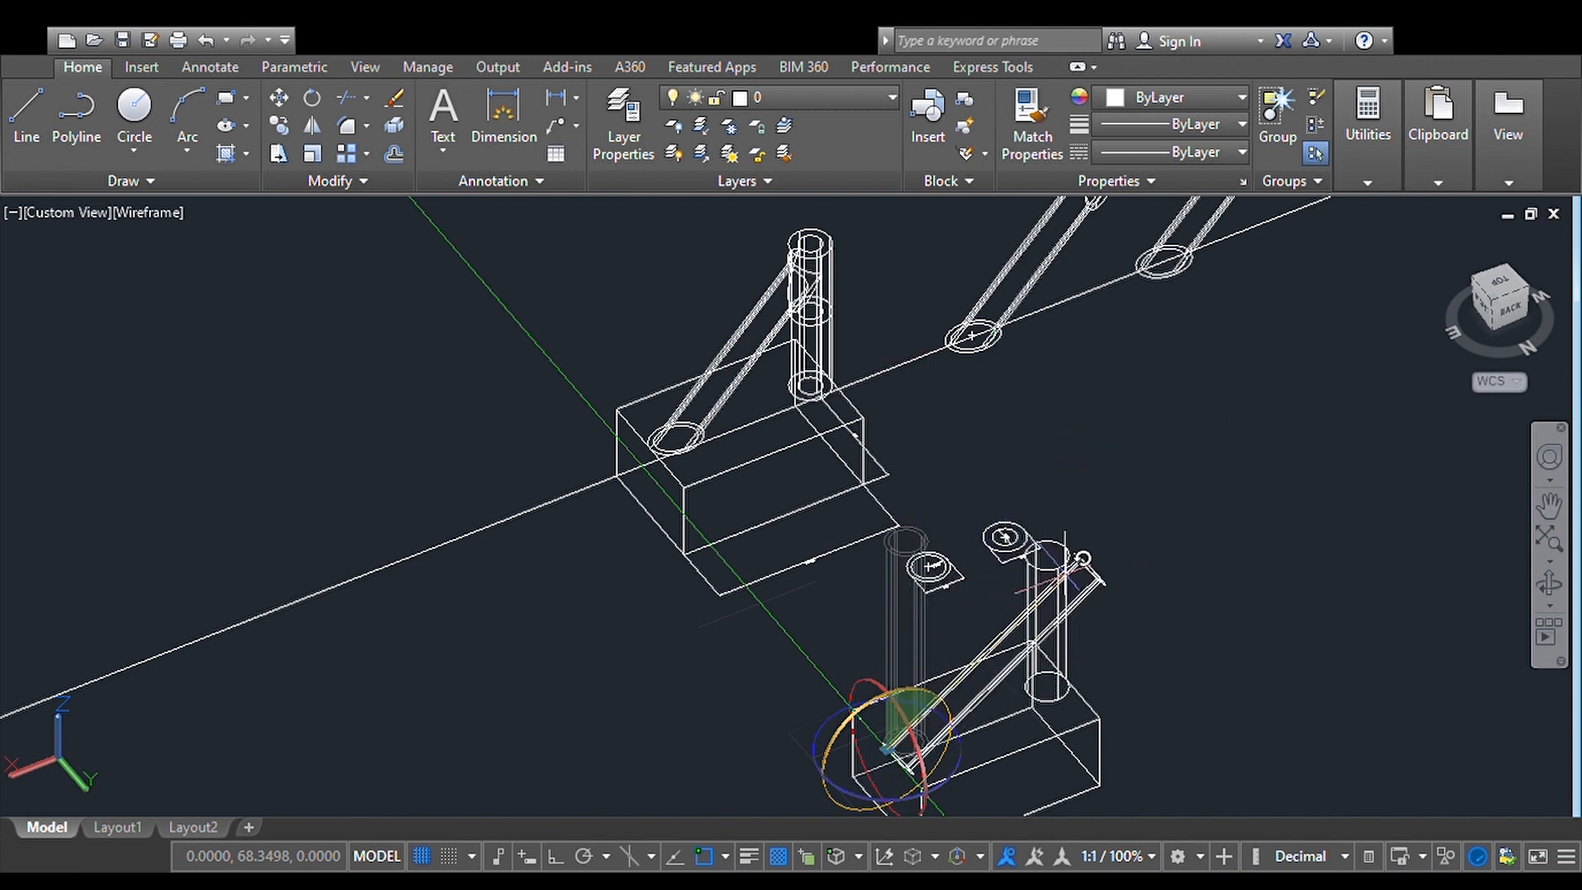
scroll(1063, 574, "up", 5)
scroll(1063, 574, "up", 6)
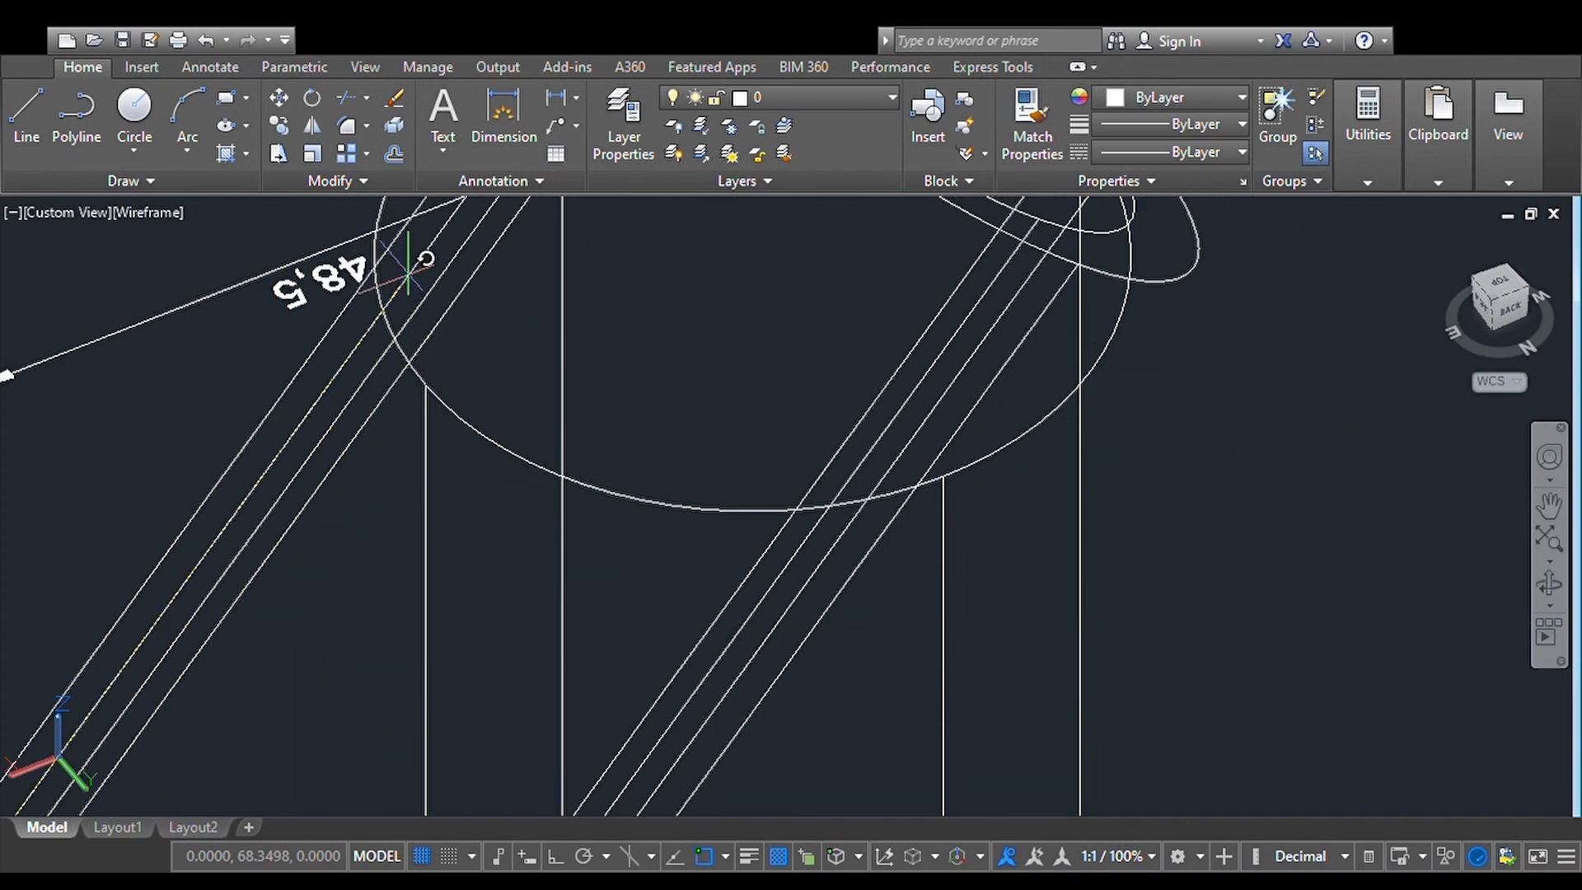
scroll(416, 248, "down", 4)
scroll(416, 248, "down", 2)
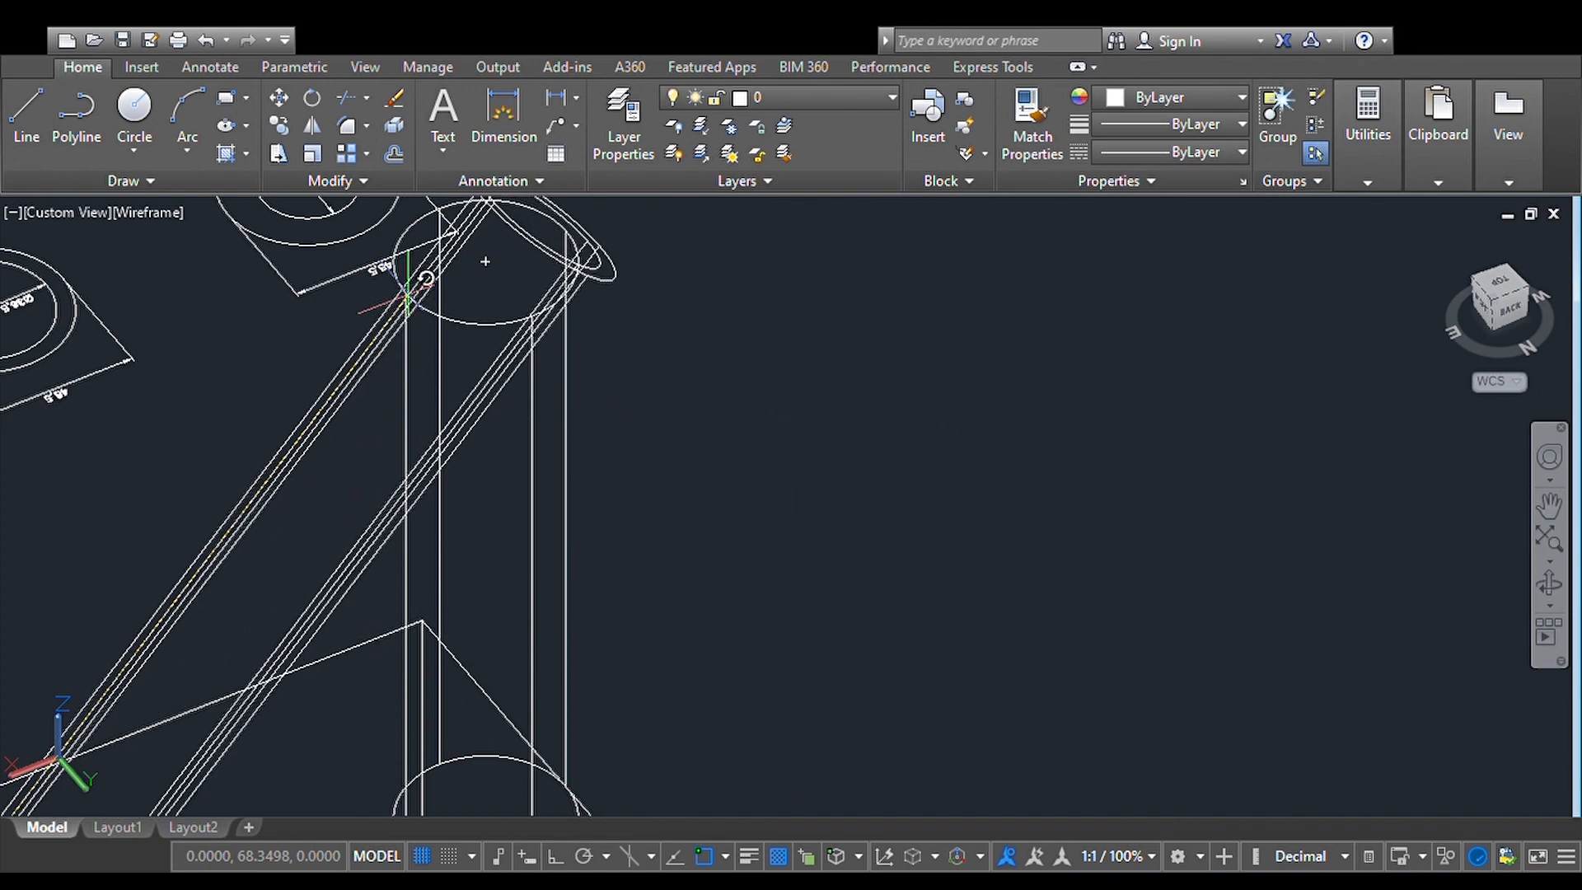
scroll(437, 284, "up", 3)
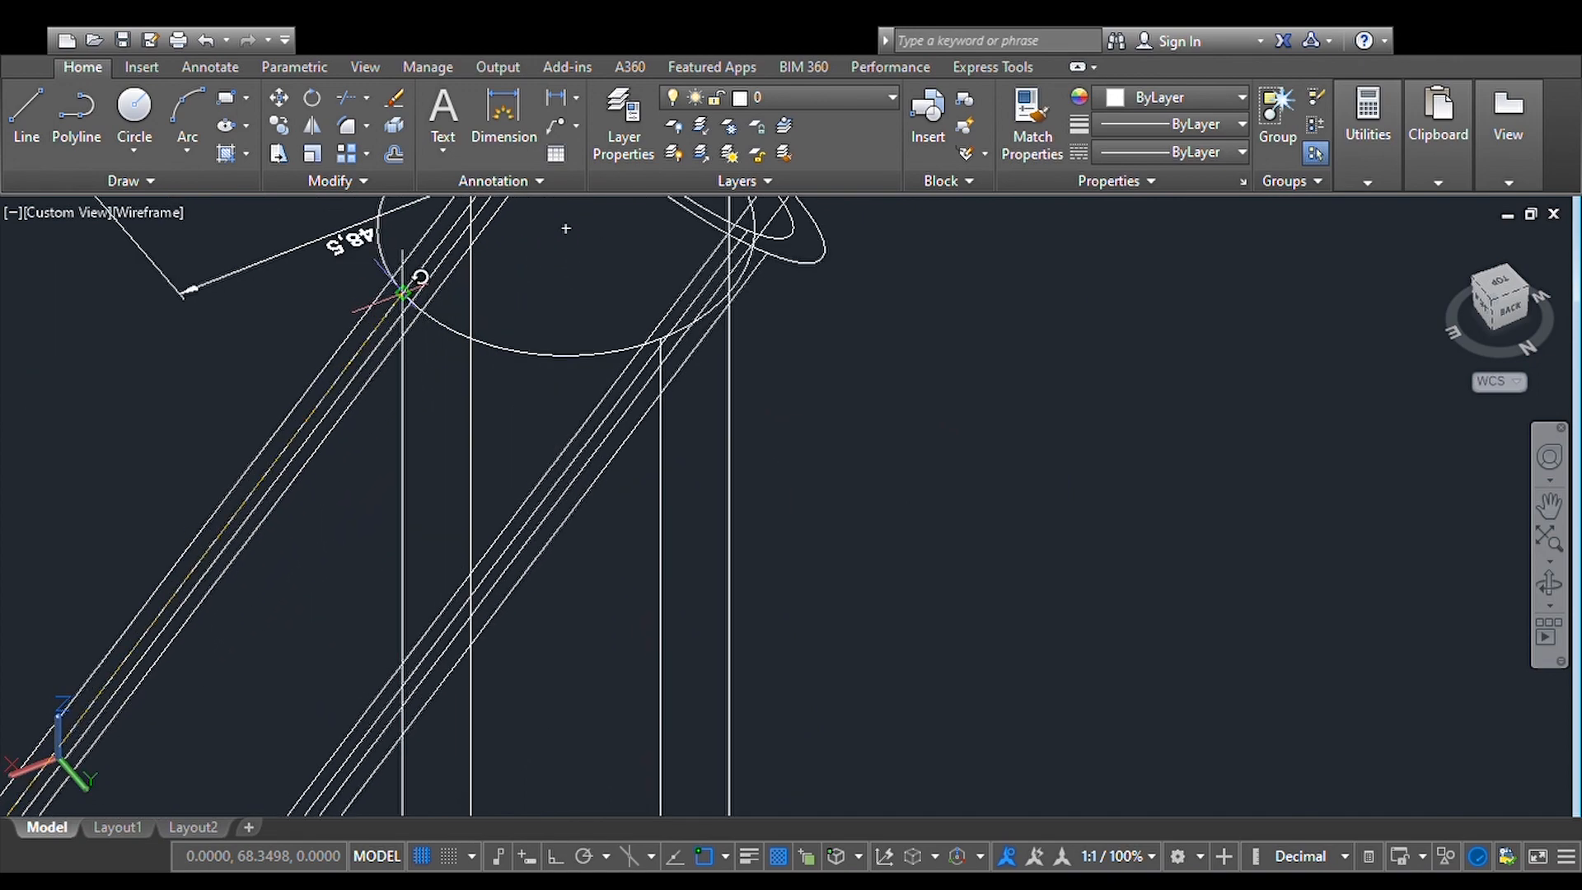
scroll(406, 289, "up", 2)
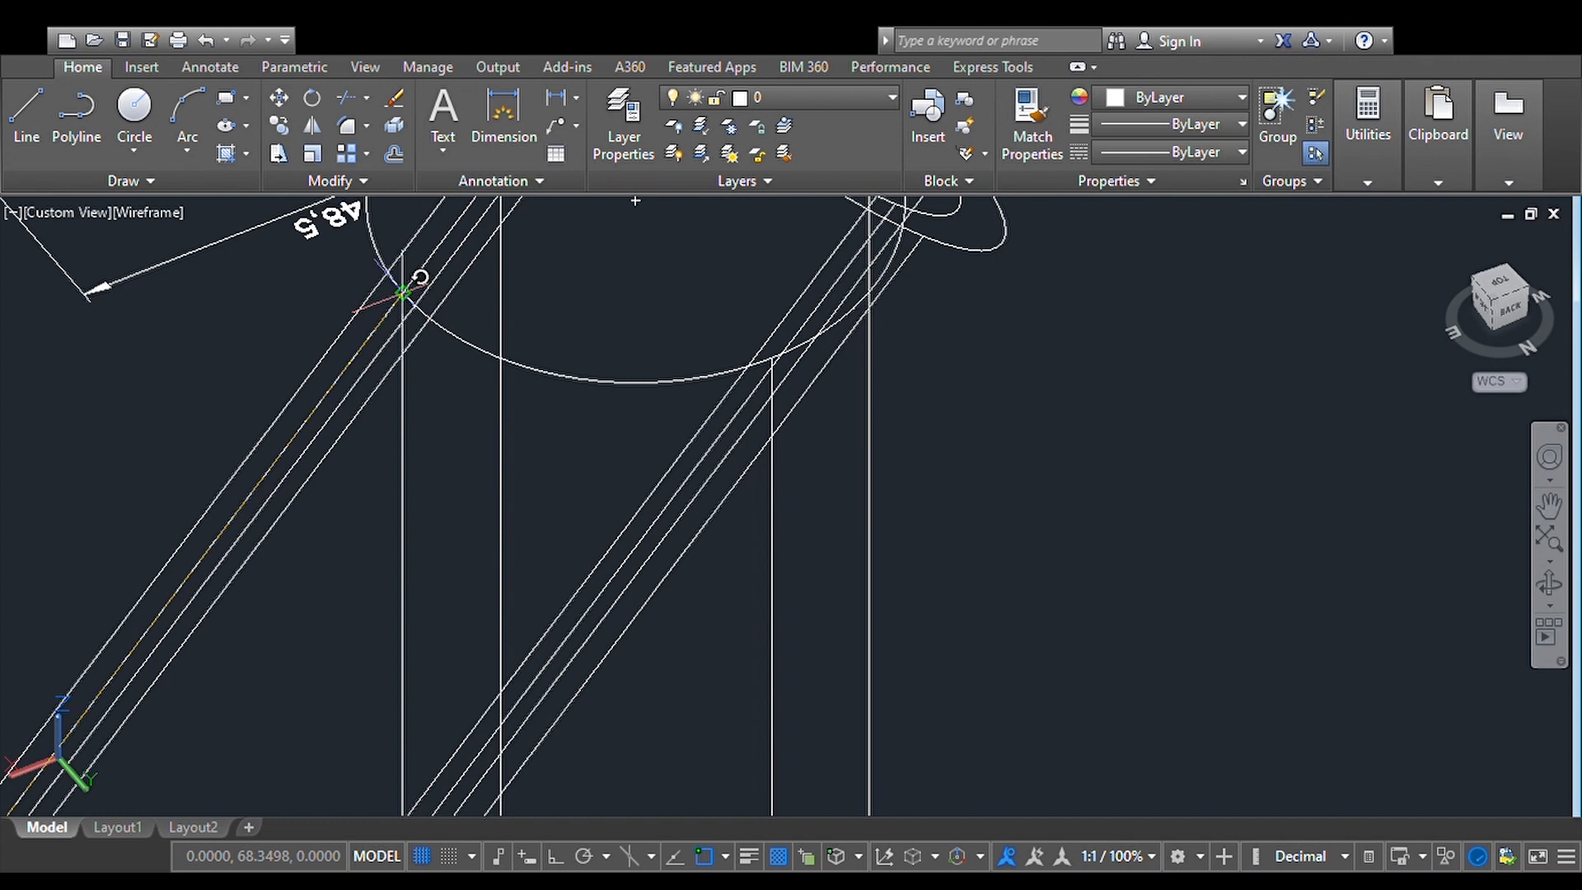
left_click(404, 292)
Step: Examine where the tilted tube's upper end overlaps the cylinder, switching the visual style to Conceptual
left_click(1550, 510)
mouse_move(1091, 496)
left_mouse_down()
mouse_move(1378, 452)
mouse_move(1318, 343)
mouse_move(1242, 298)
left_mouse_up()
scroll(1378, 452, "down", 8)
mouse_move(1204, 562)
left_mouse_down()
mouse_move(1052, 565)
mouse_move(964, 632)
mouse_move(1018, 620)
mouse_move(947, 629)
mouse_move(893, 679)
mouse_move(989, 629)
mouse_move(1022, 637)
left_mouse_up()
left_click_drag(1172, 445, 1063, 517)
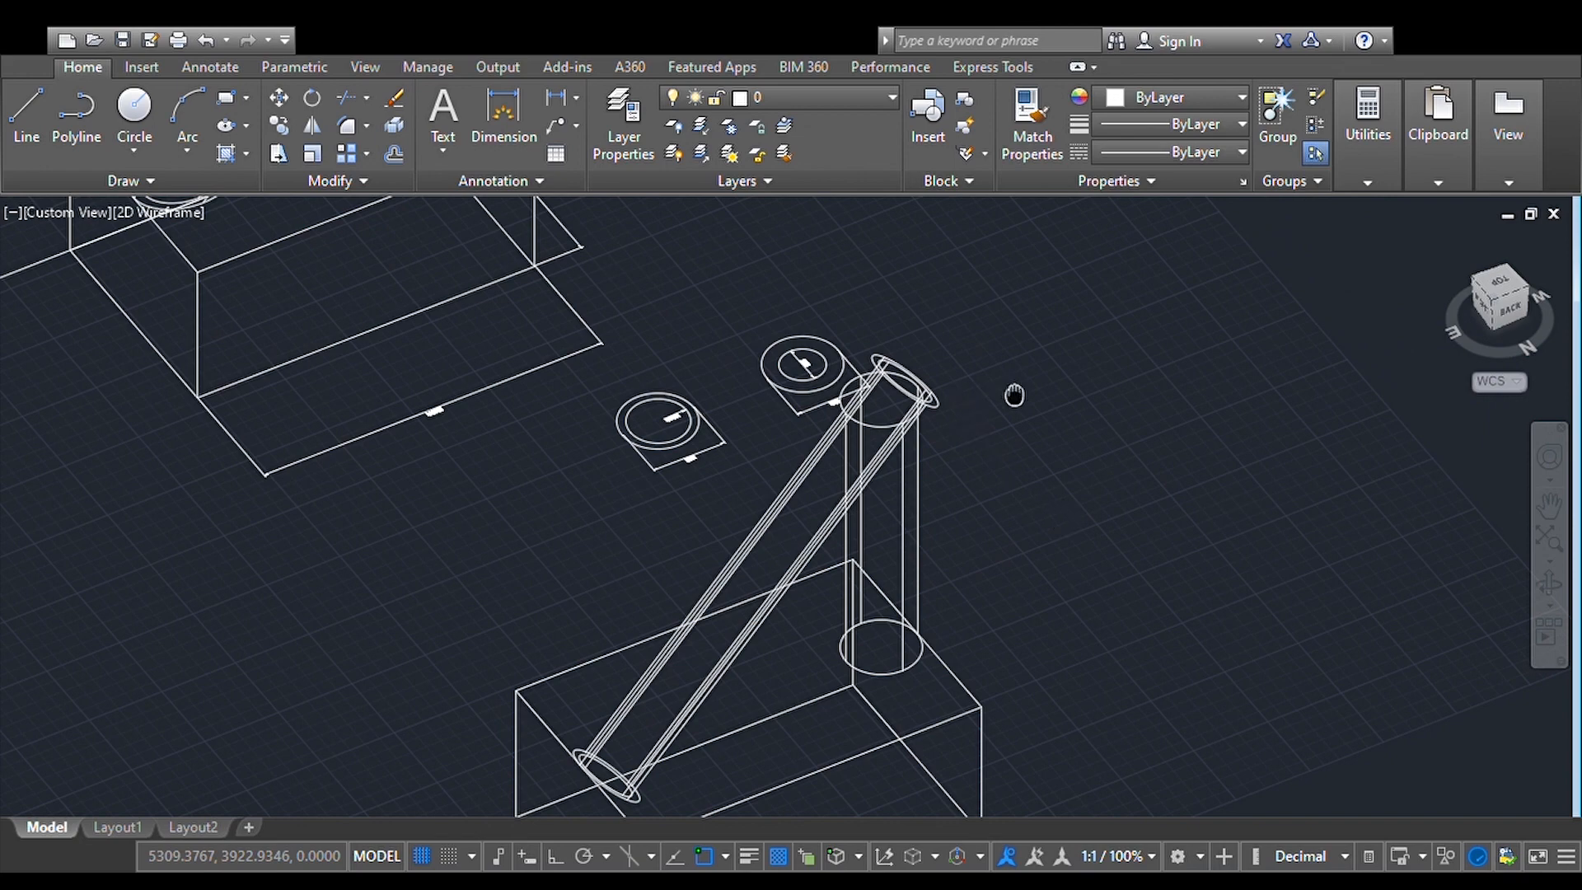
left_click_drag(1014, 398, 978, 420)
scroll(979, 420, "up", 6)
scroll(979, 420, "up", 3)
scroll(979, 420, "down", 3)
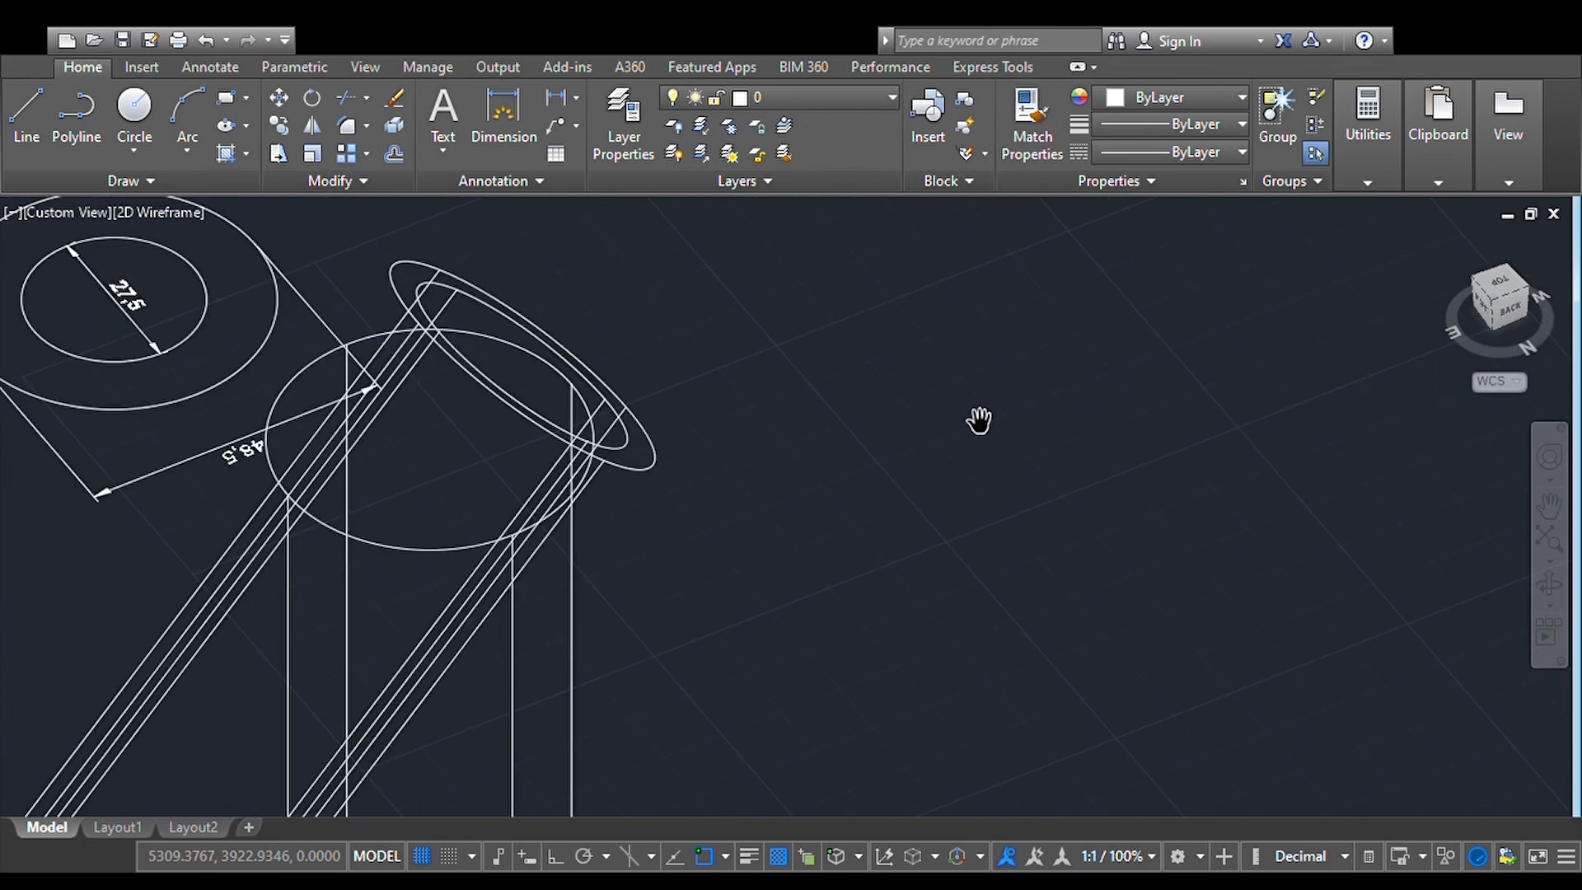
left_click_drag(979, 420, 1038, 326)
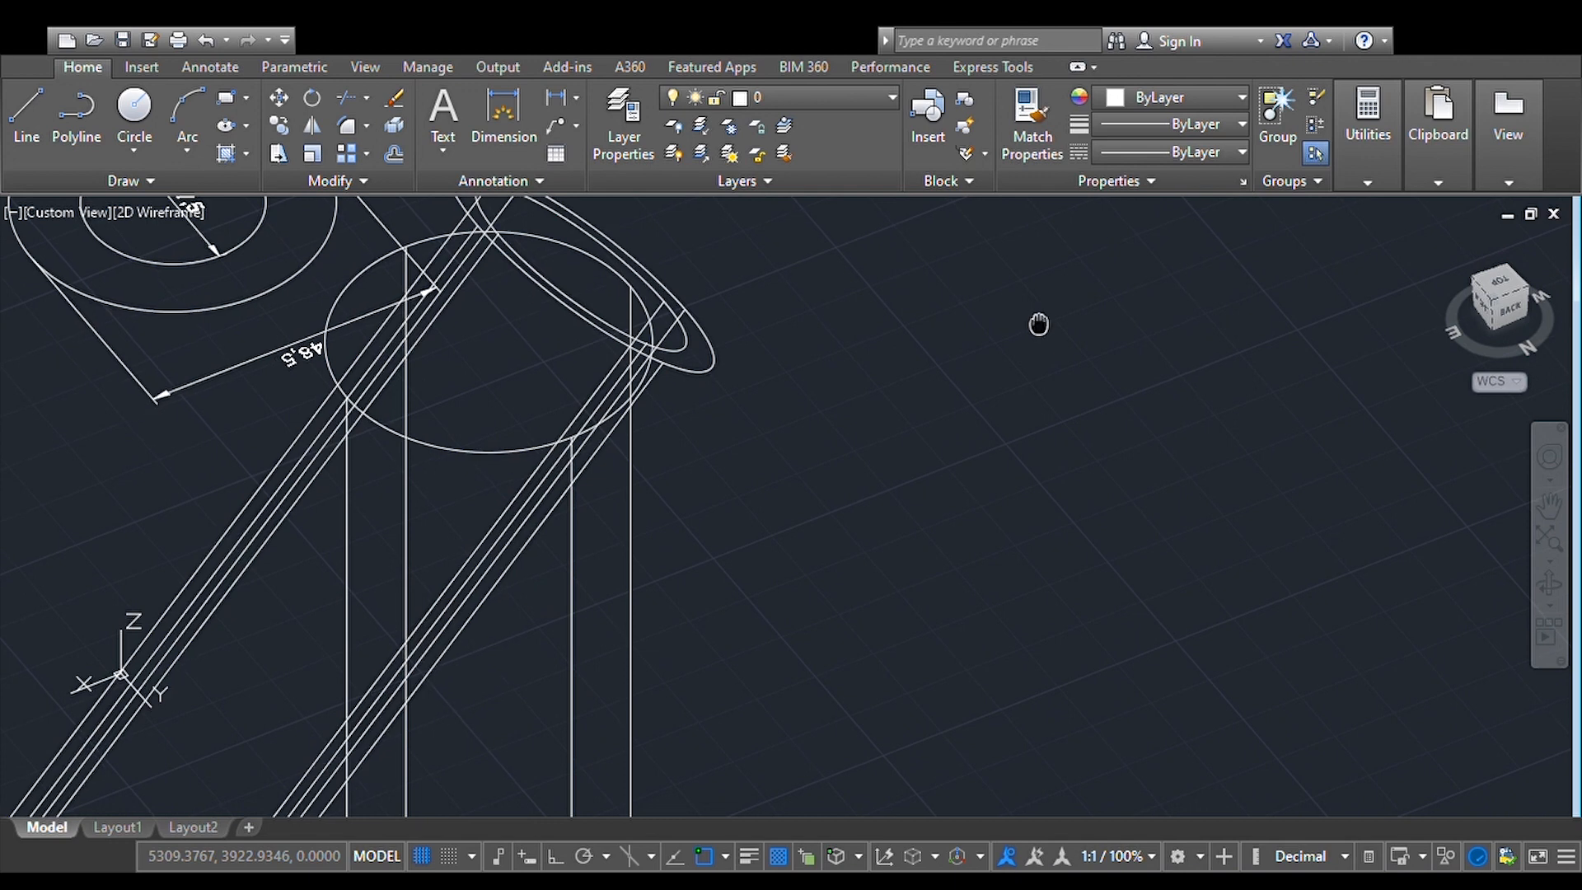
left_click_drag(1038, 324, 1110, 329)
key("Escape")
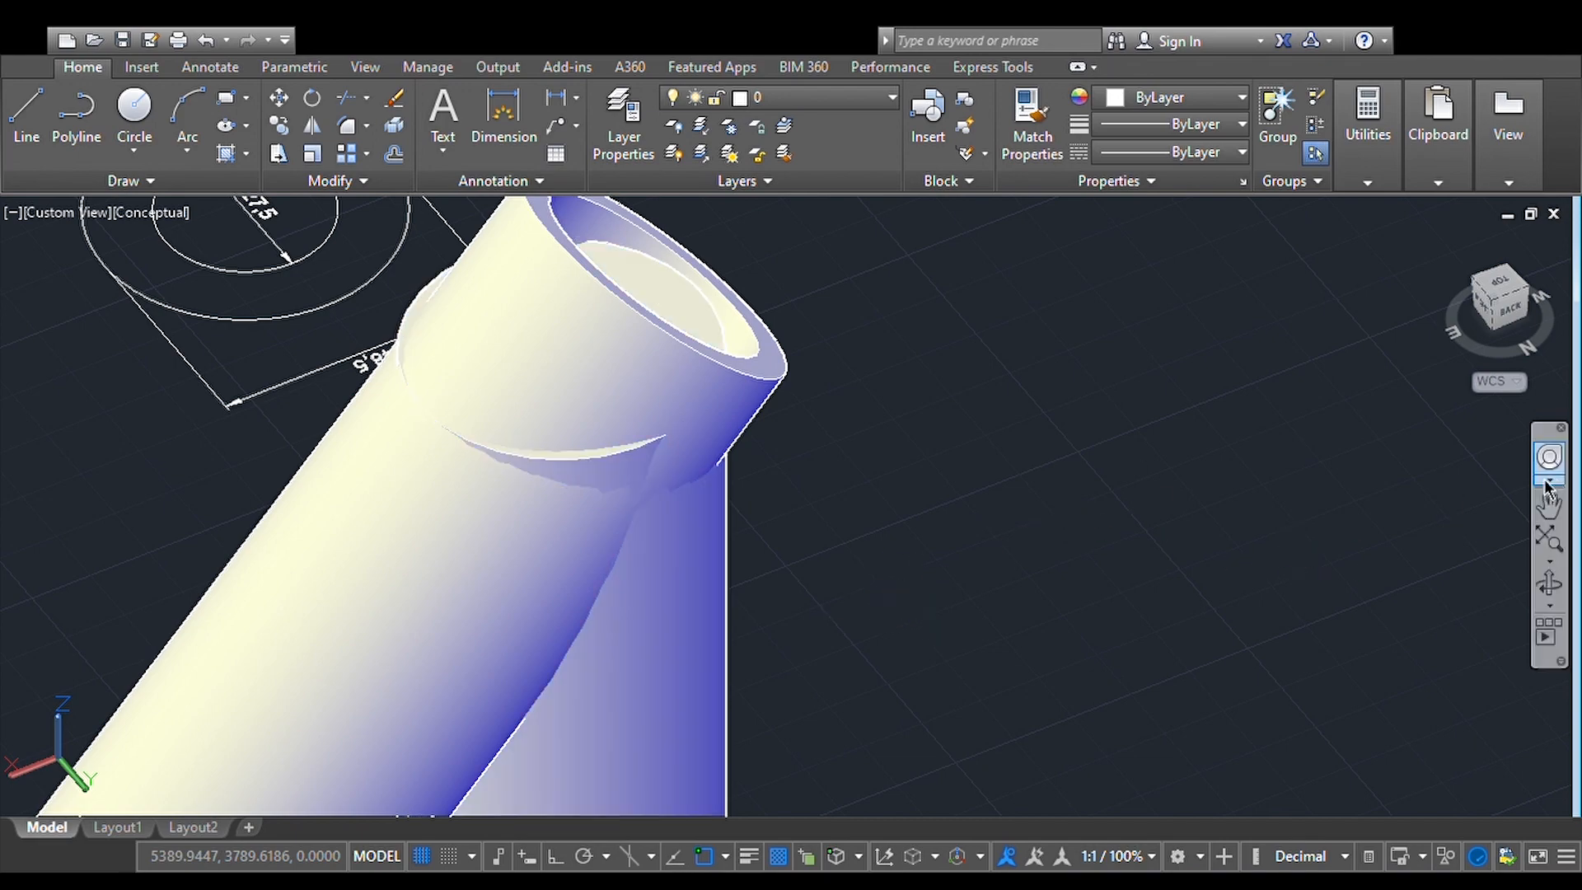
Step: Extrude the vertical cylinder's upper circular face upward past the tilted tube's end
left_click(1549, 507)
mouse_move(1028, 431)
left_mouse_down()
mouse_move(1179, 470)
mouse_move(1278, 473)
left_mouse_up()
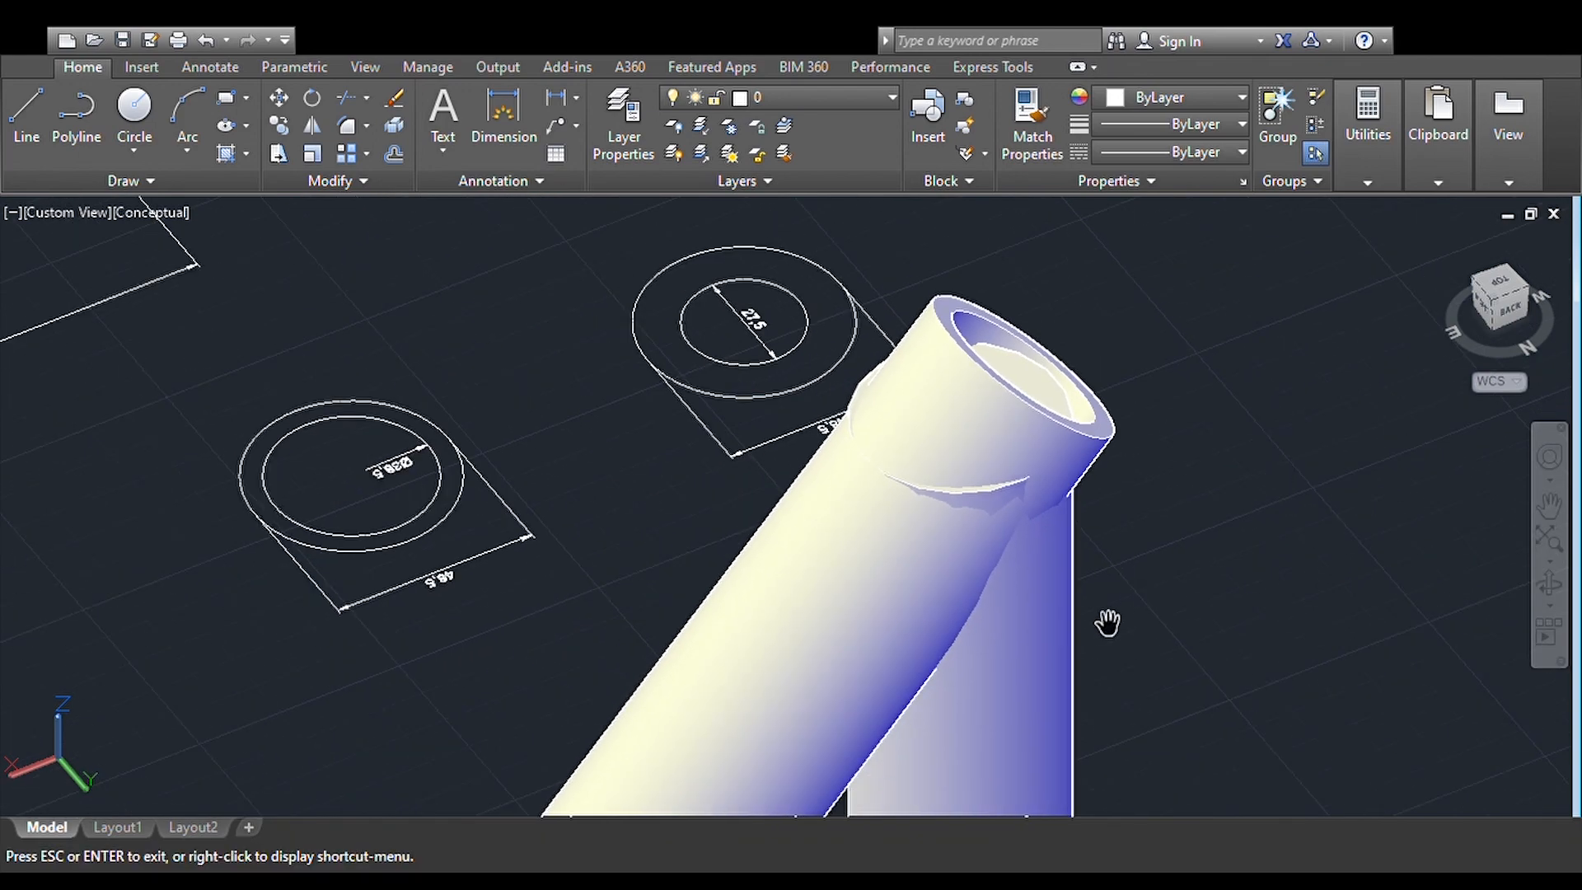
key("Escape")
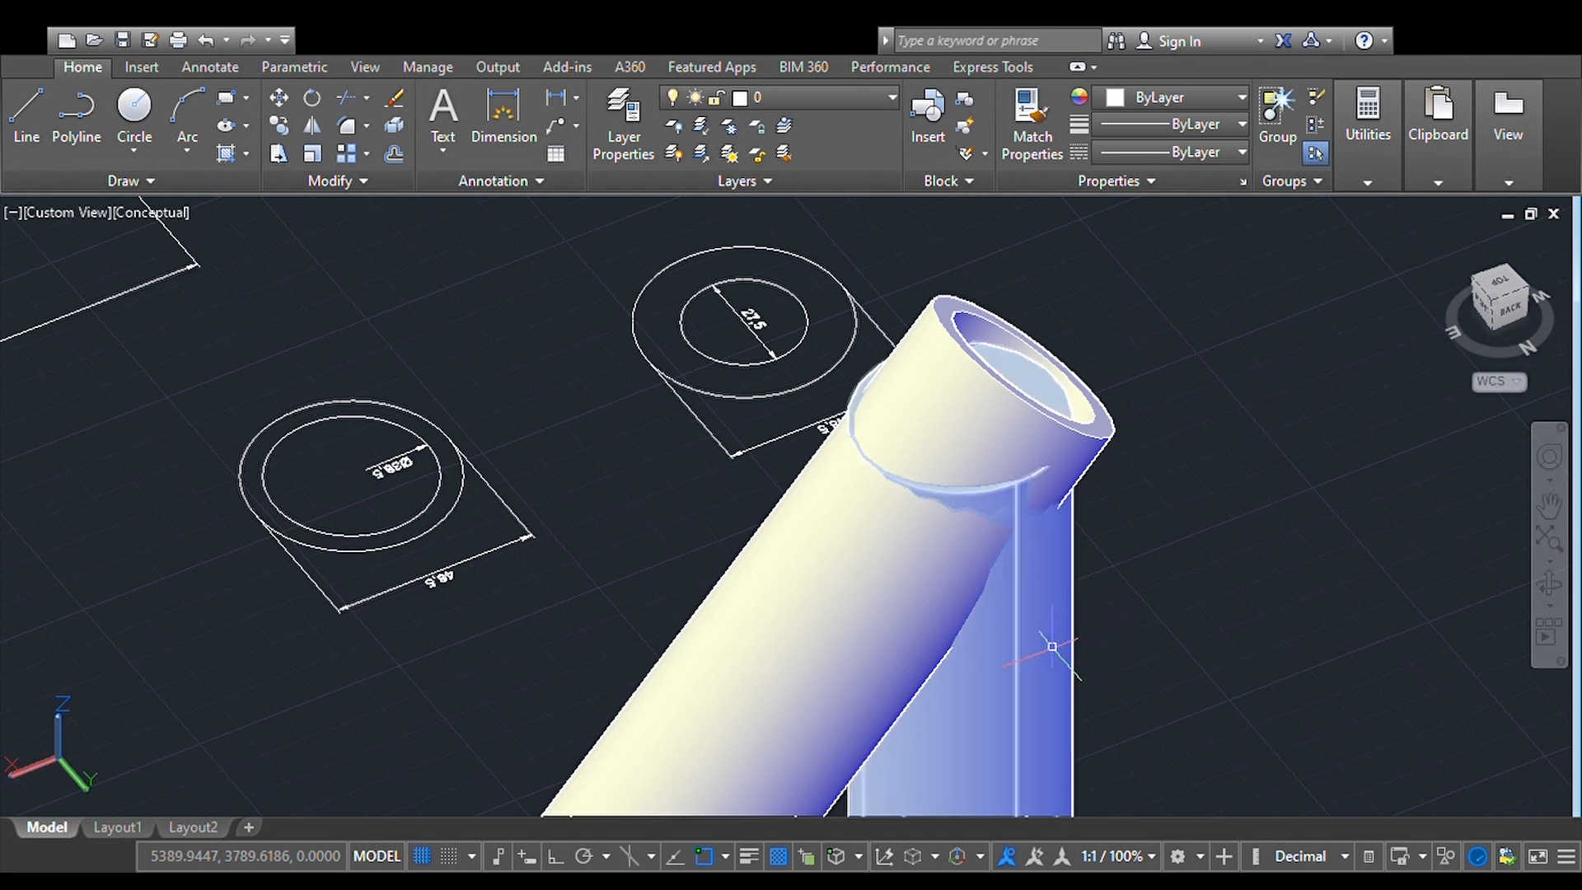
left_click(1020, 686)
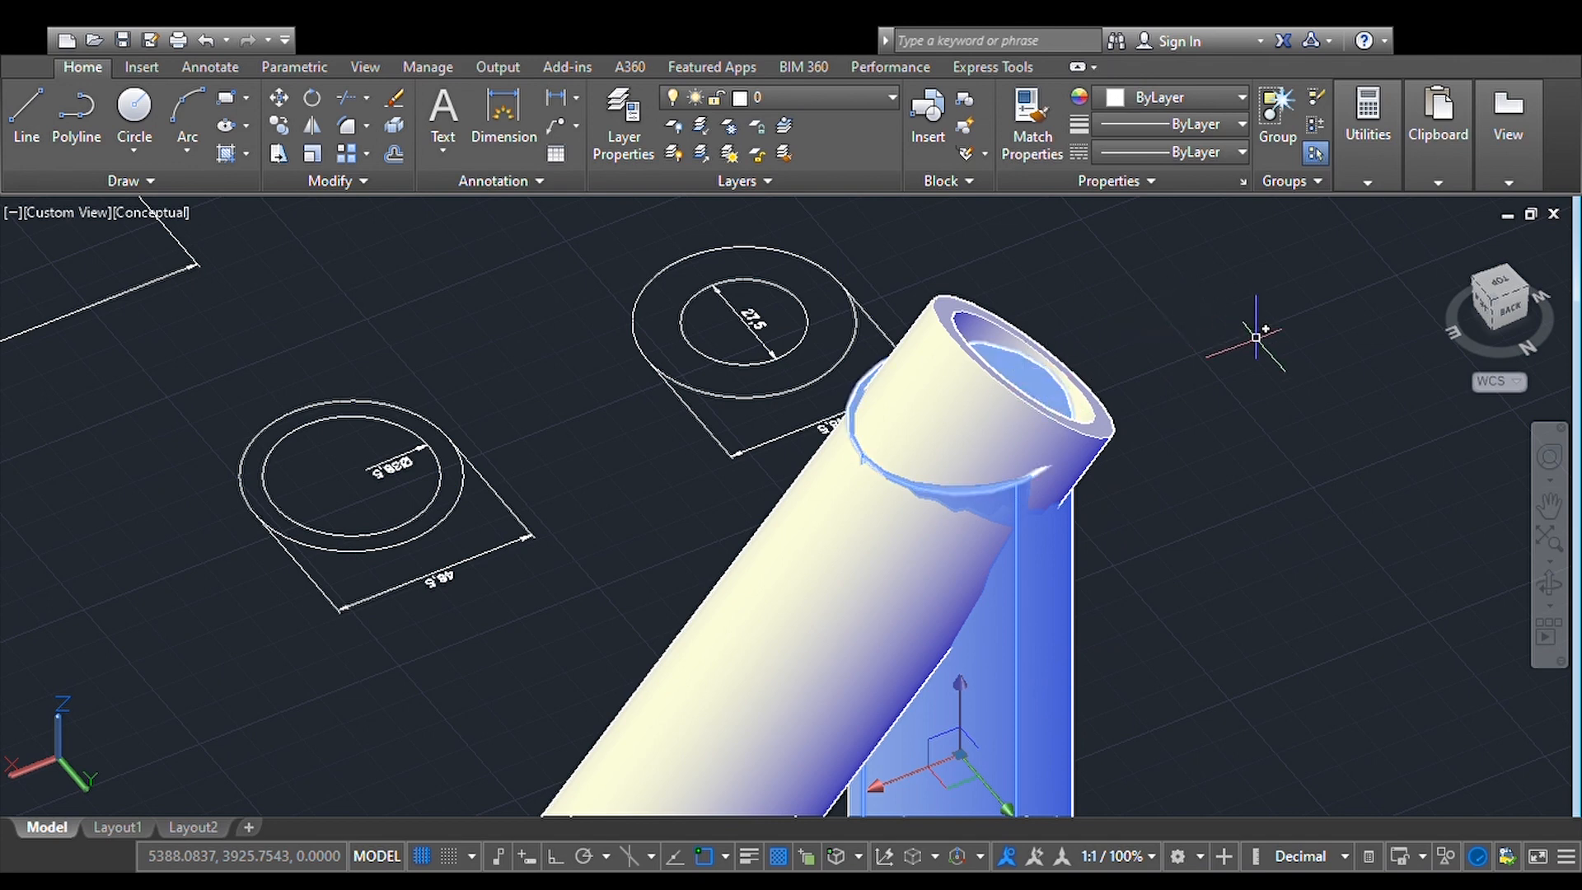
key("Escape")
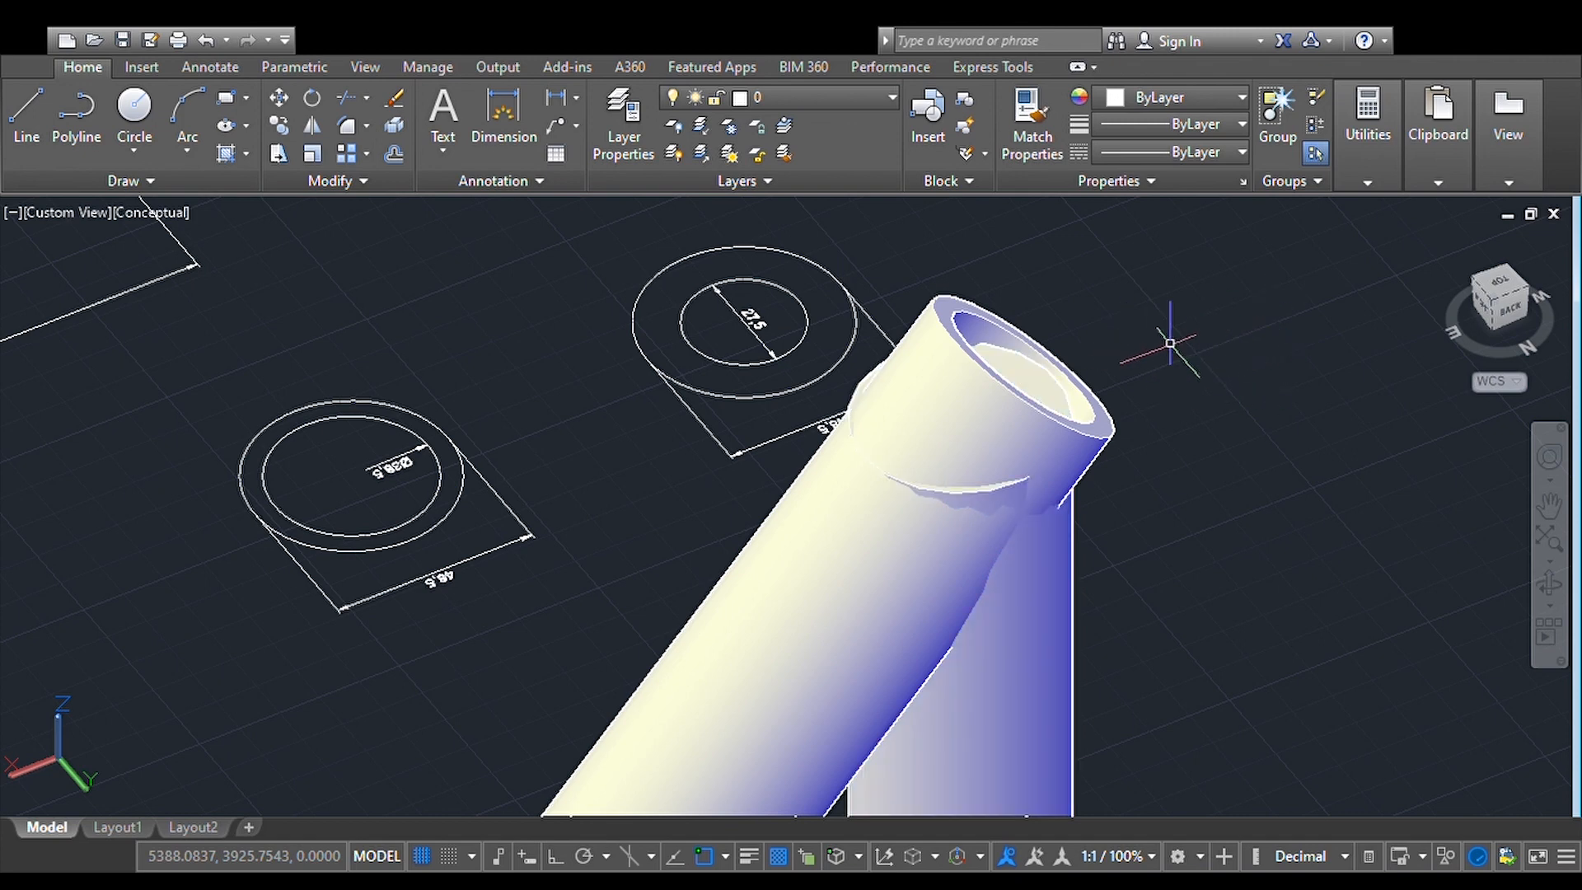
left_click(1041, 383)
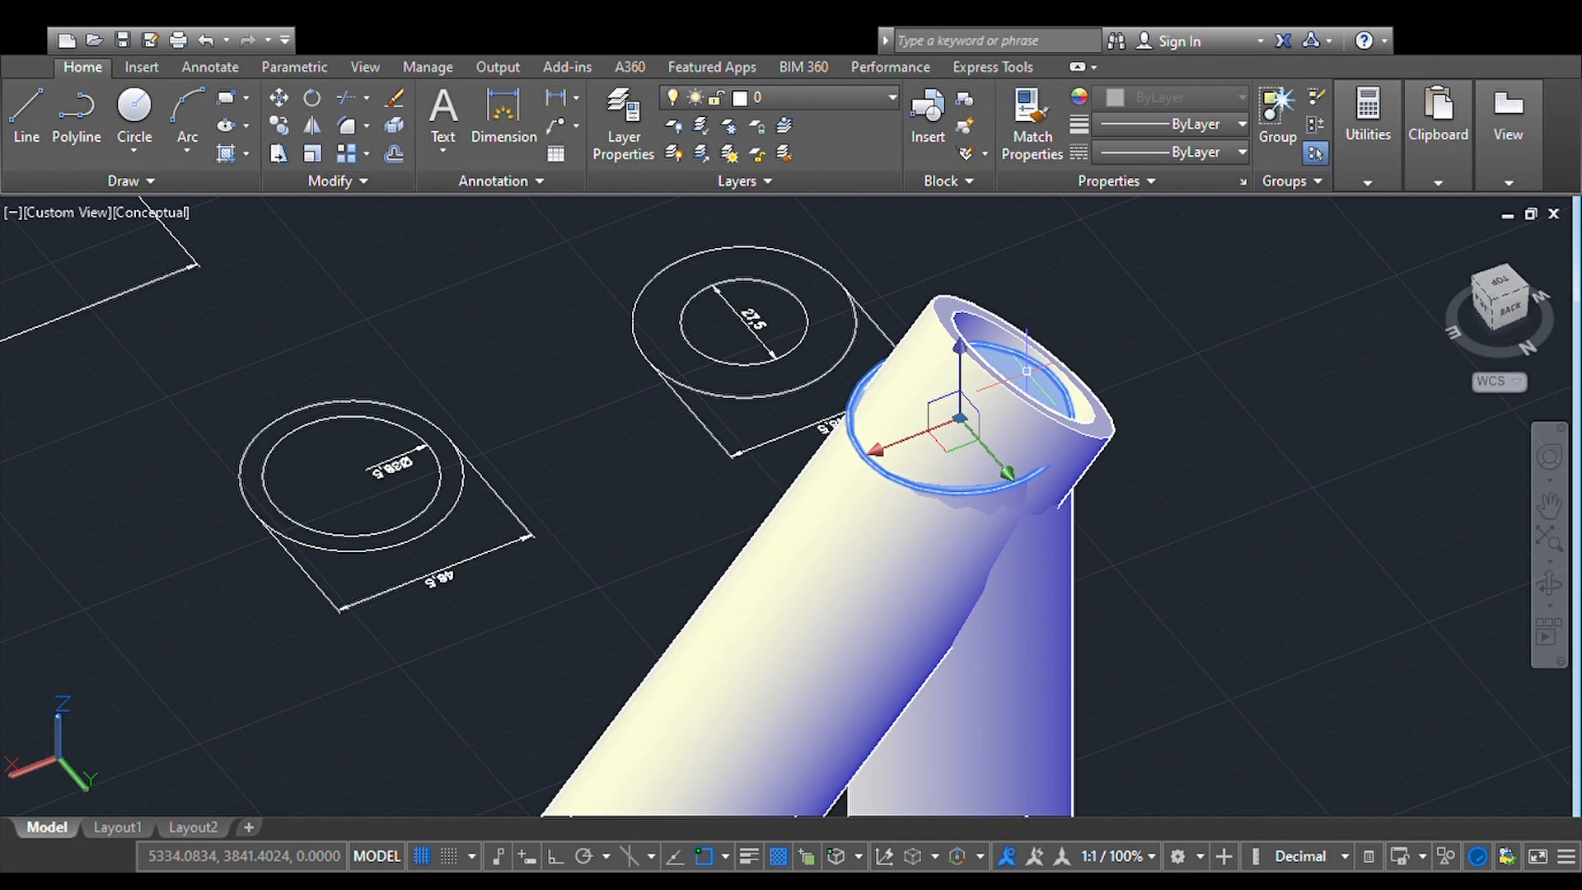
key("Return")
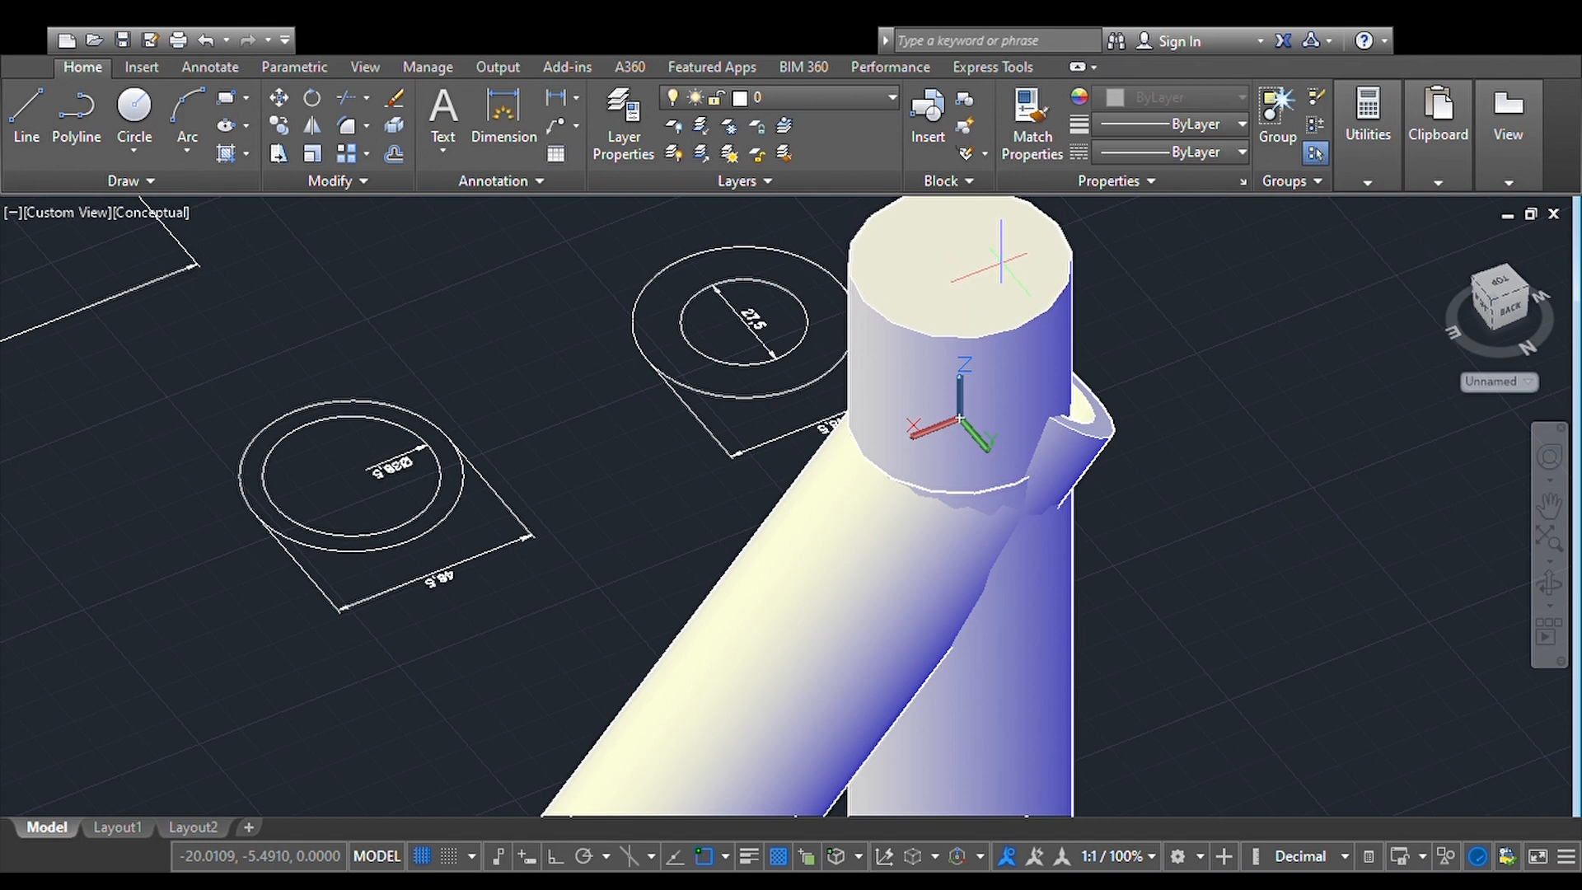
left_click(1000, 262)
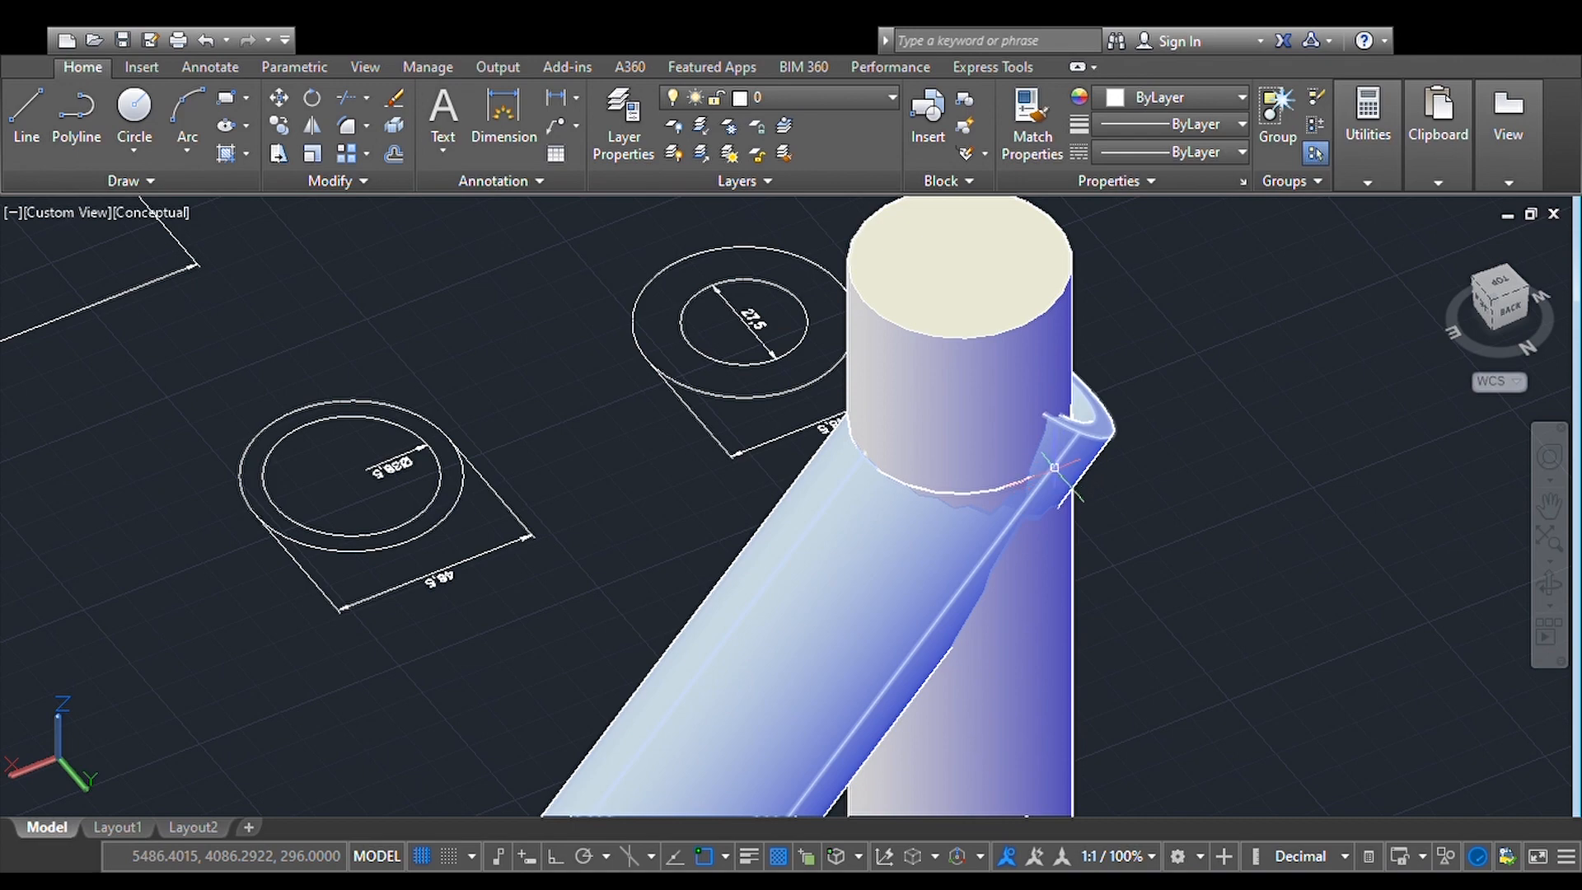
Step: Examine from the back how far the tilted tube's upper end protrudes beyond the vertical cylinder
left_click(1560, 600)
left_click_drag(1328, 544, 1326, 504)
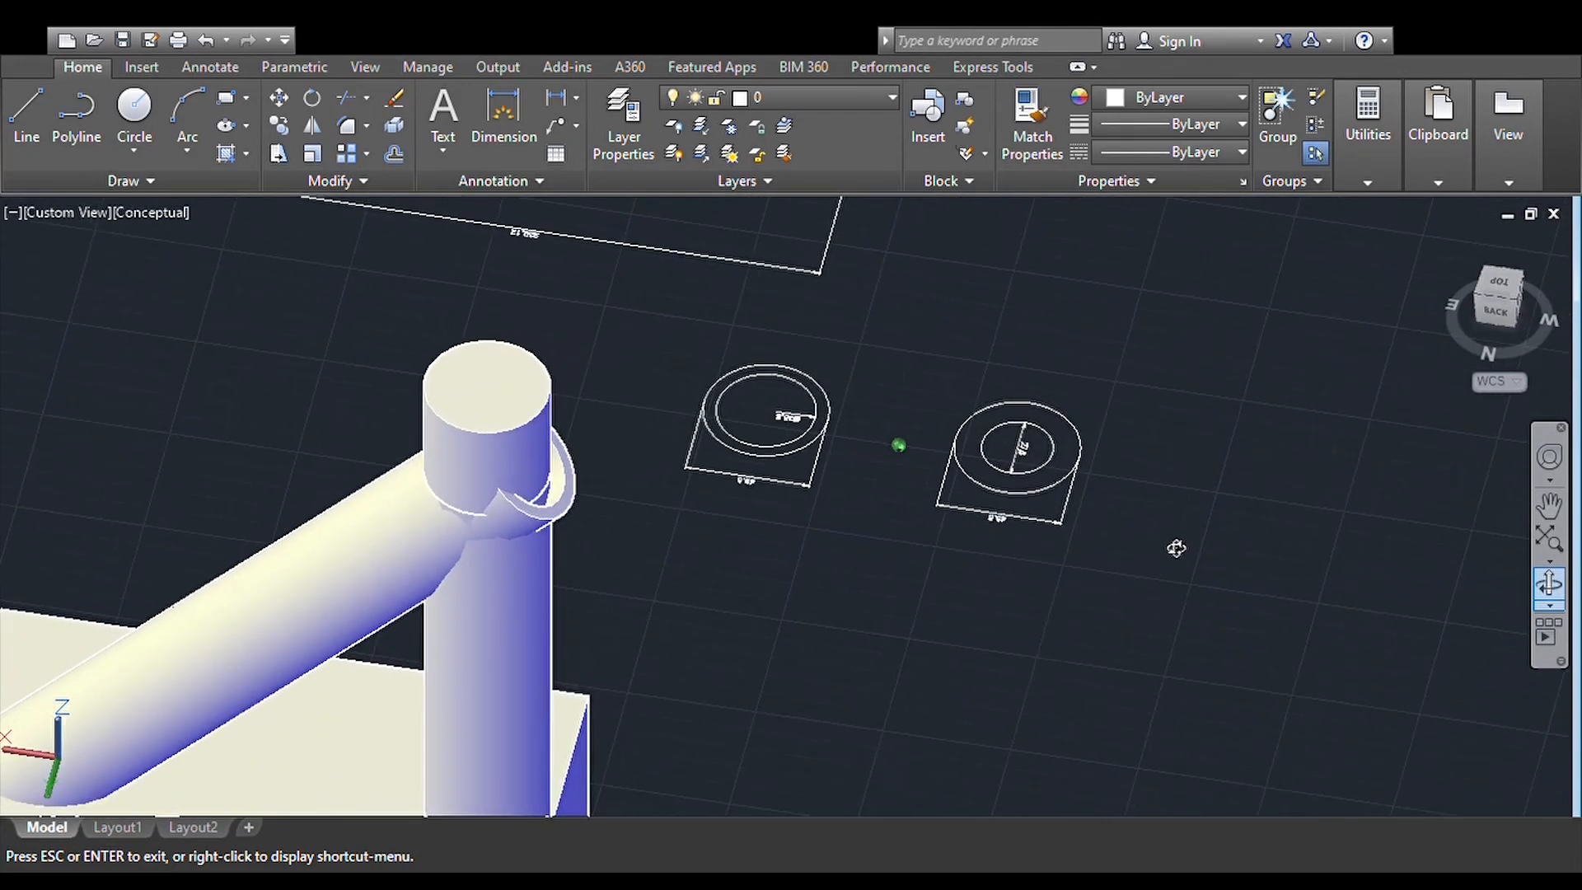
left_click(1158, 542)
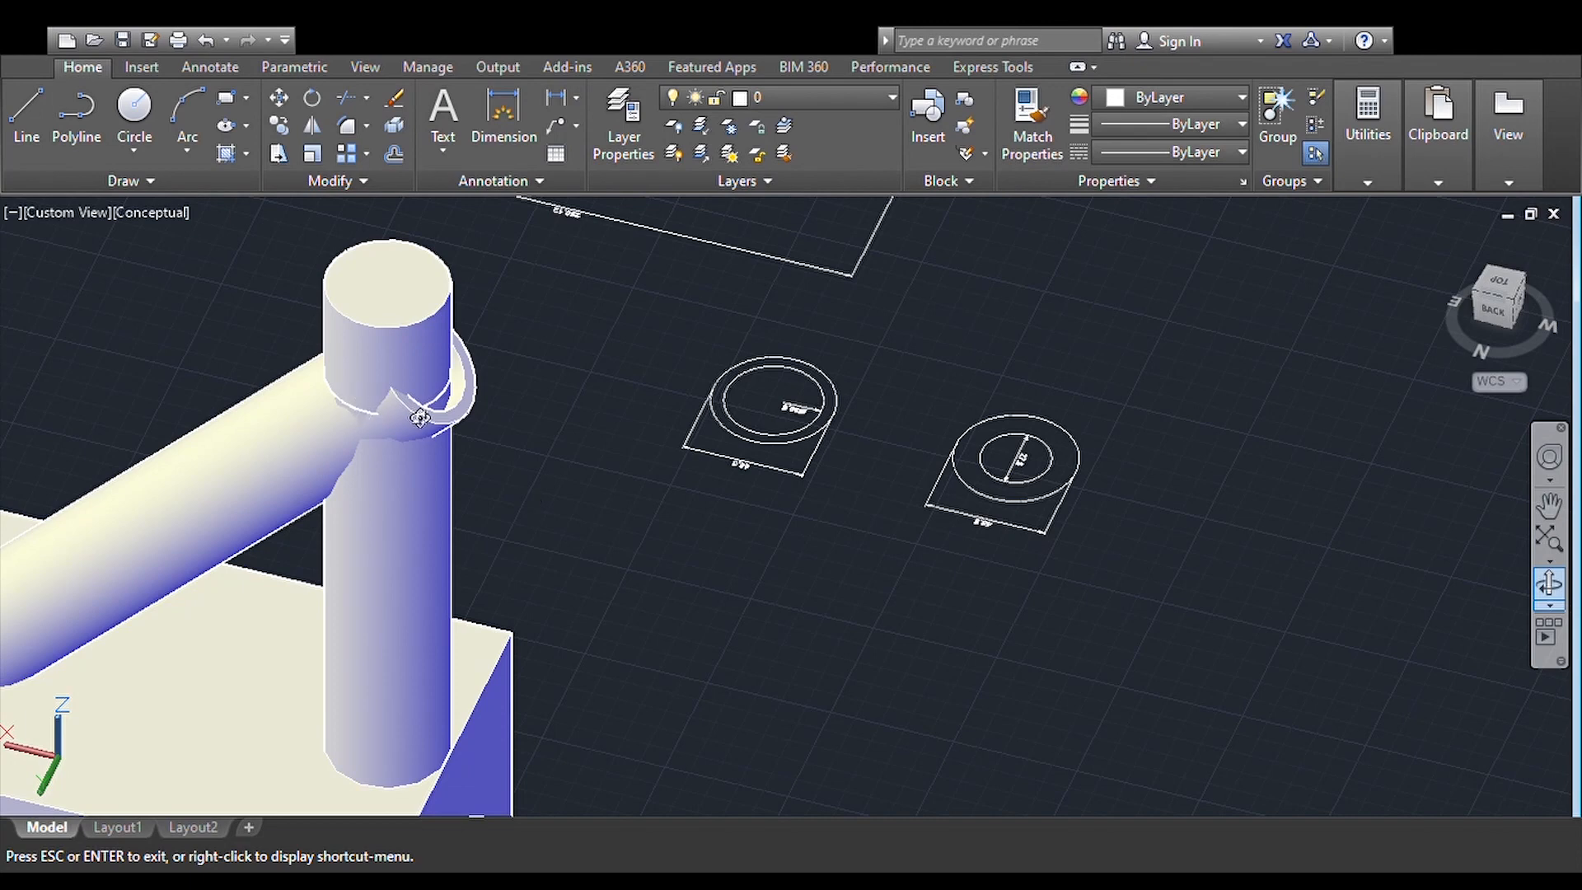
key("Escape")
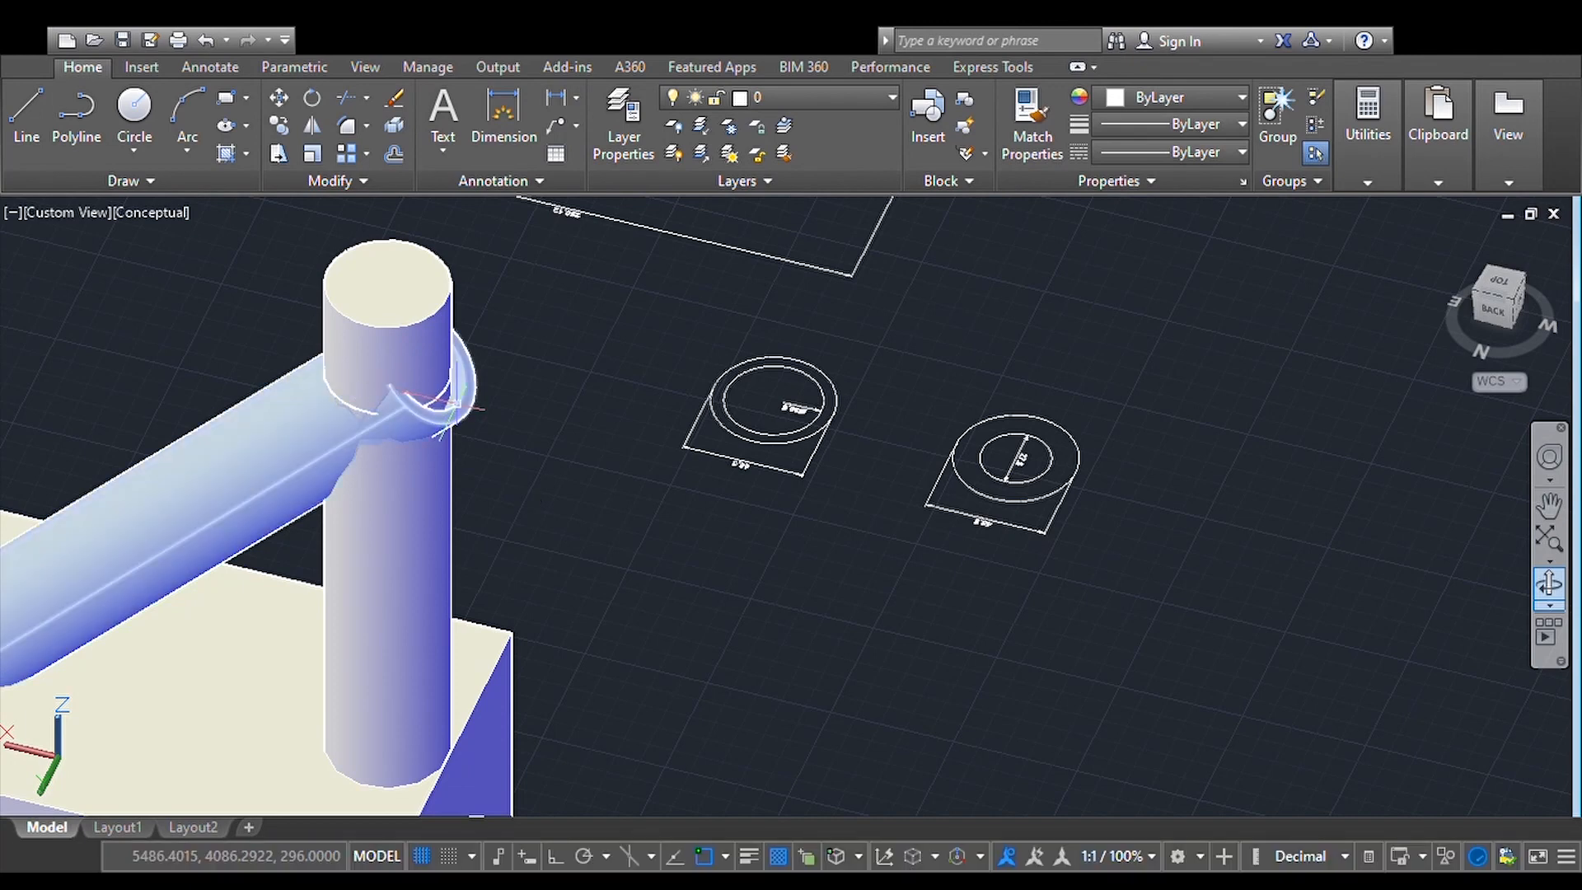
scroll(441, 398, "up", 2)
scroll(440, 398, "up", 2)
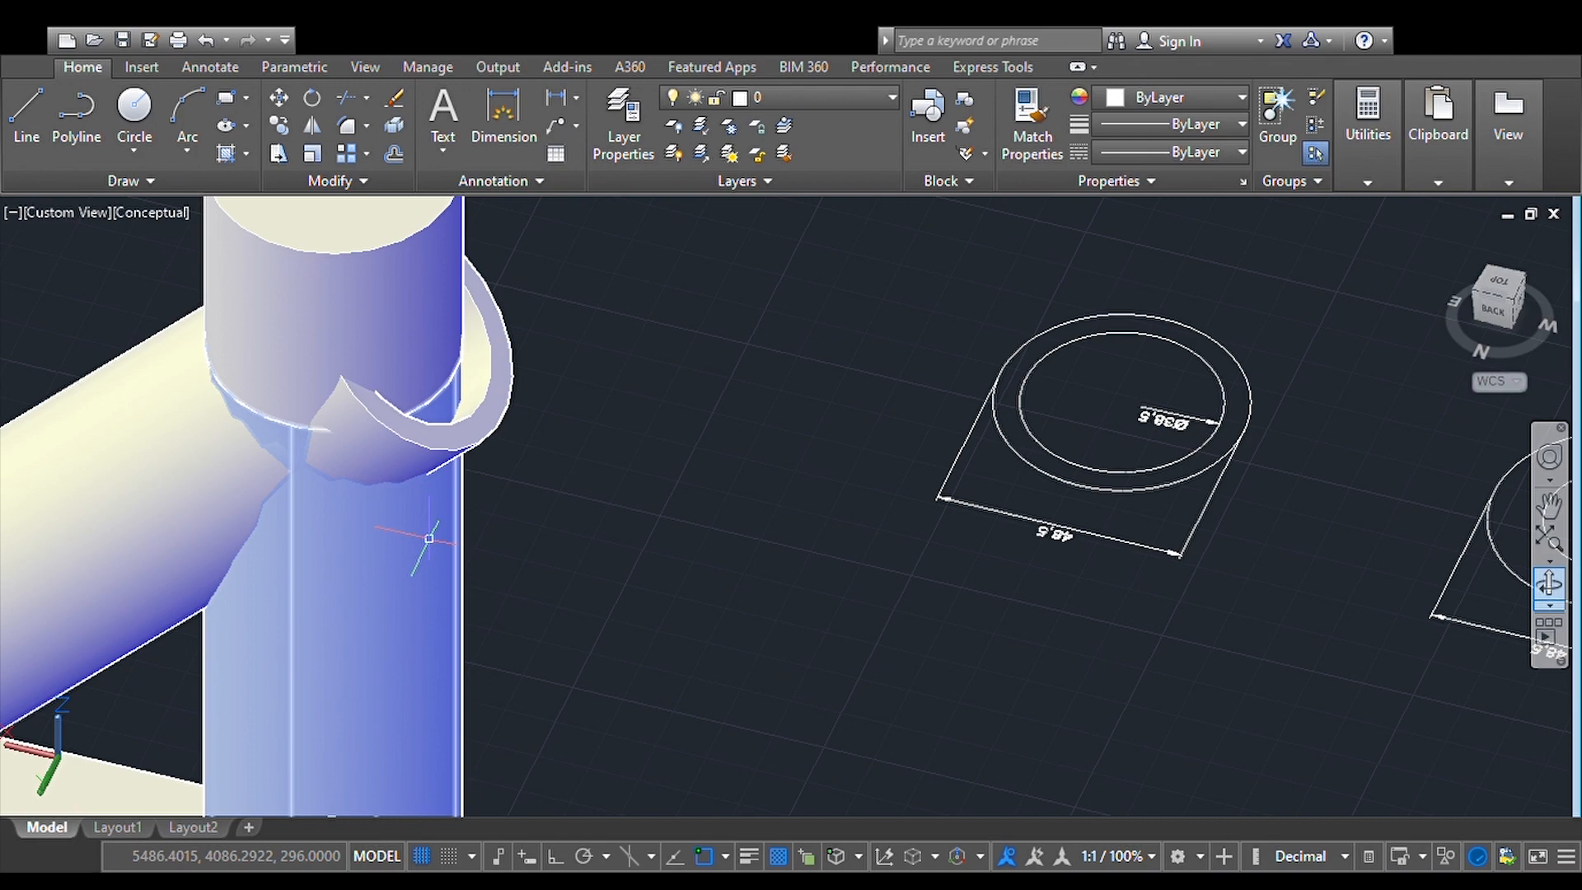
scroll(429, 538, "down", 2)
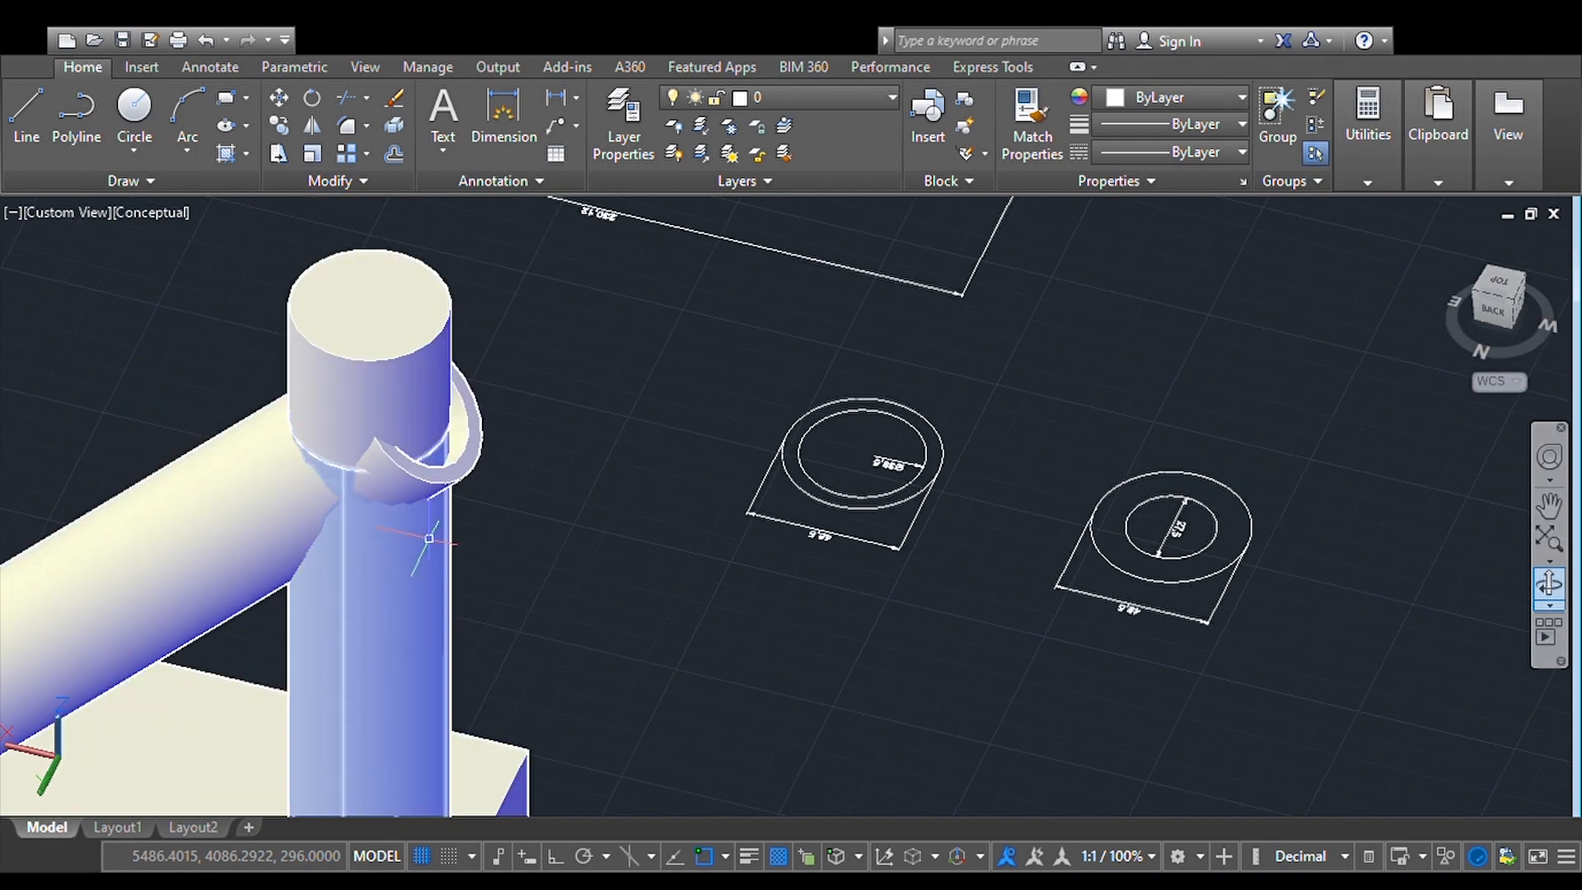
scroll(429, 539, "down", 2)
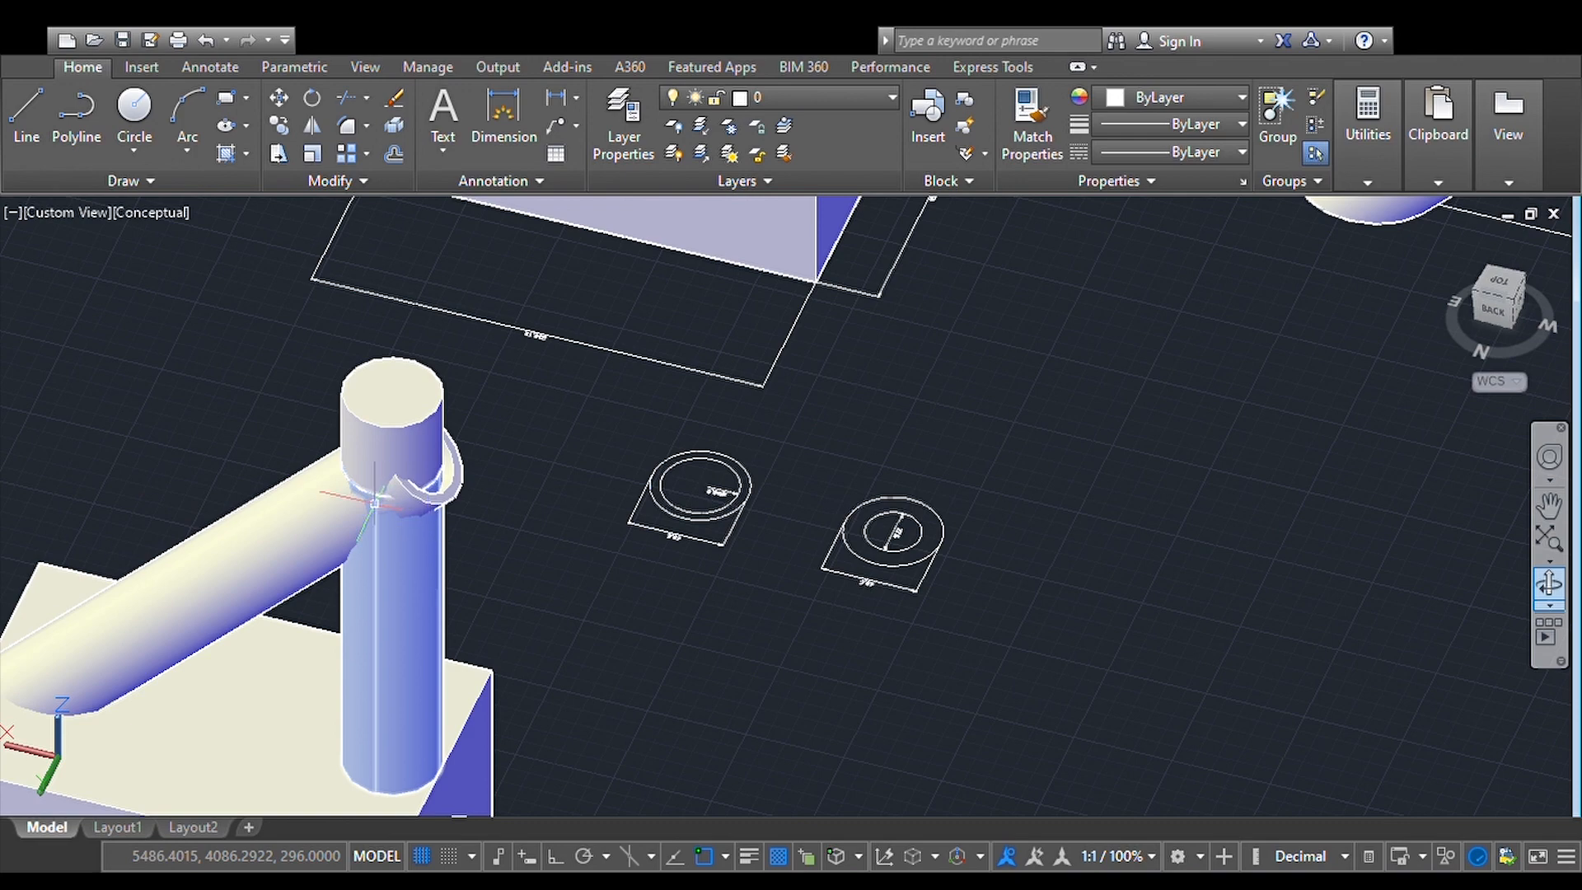
scroll(354, 500, "up", 2)
scroll(374, 526, "up", 3)
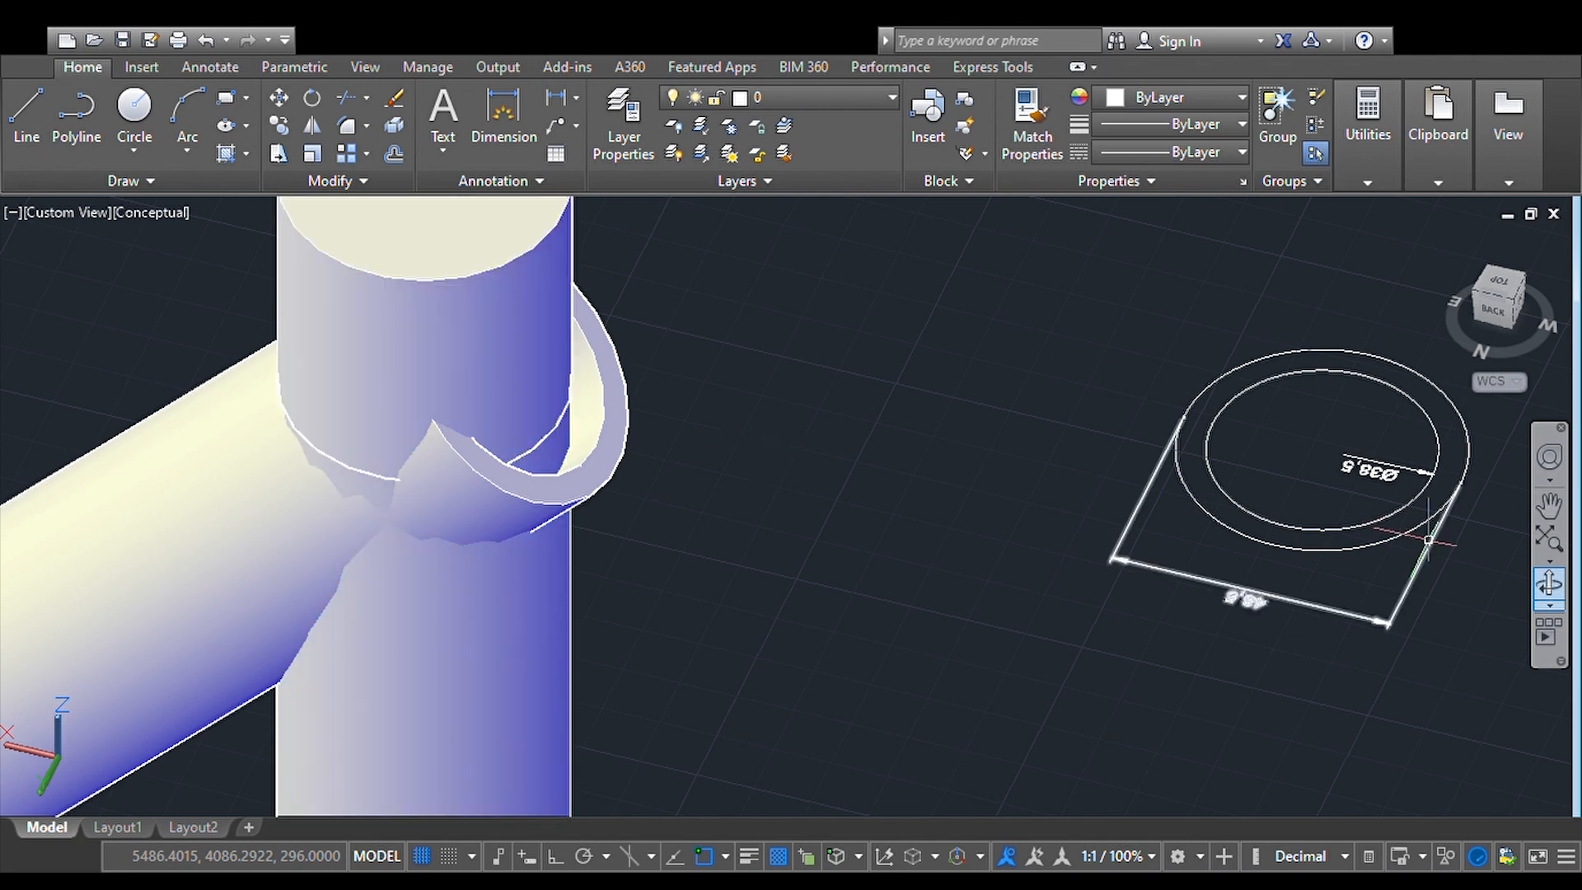
Step: Switch the visual style to 2D Wireframe and draw a line between opposite quadrants across the vertical cylinder's base circle
left_click(1550, 506)
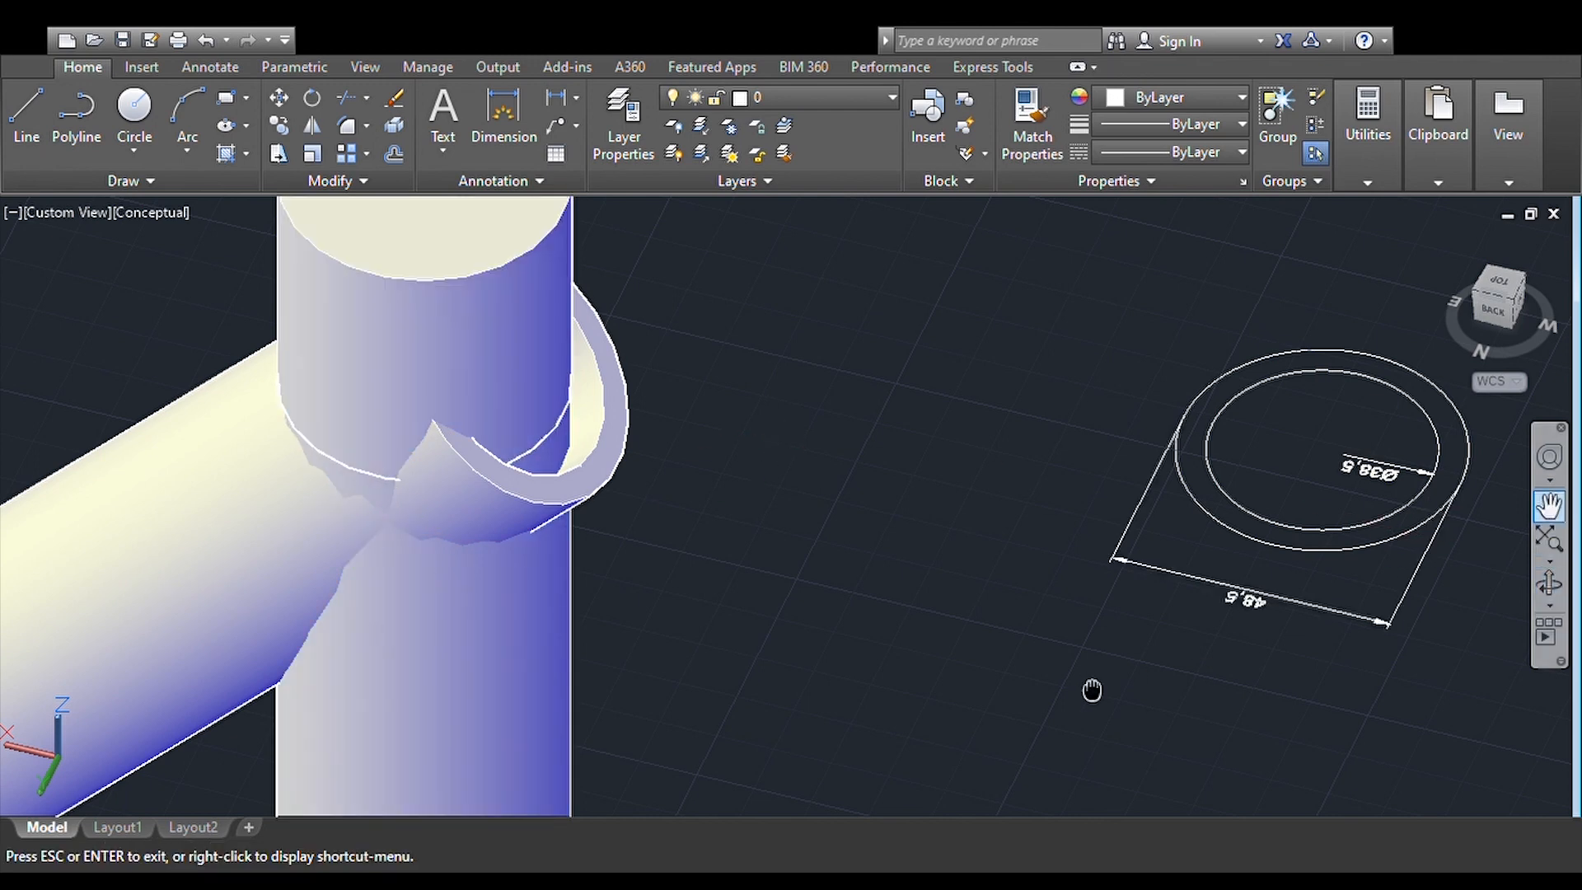
left_click_drag(1091, 689, 1299, 236)
left_click_drag(1007, 606, 952, 675)
mouse_move(1089, 407)
left_mouse_down()
mouse_move(884, 884)
mouse_move(1107, 398)
left_mouse_up()
left_click_drag(936, 566, 1107, 198)
key("Escape")
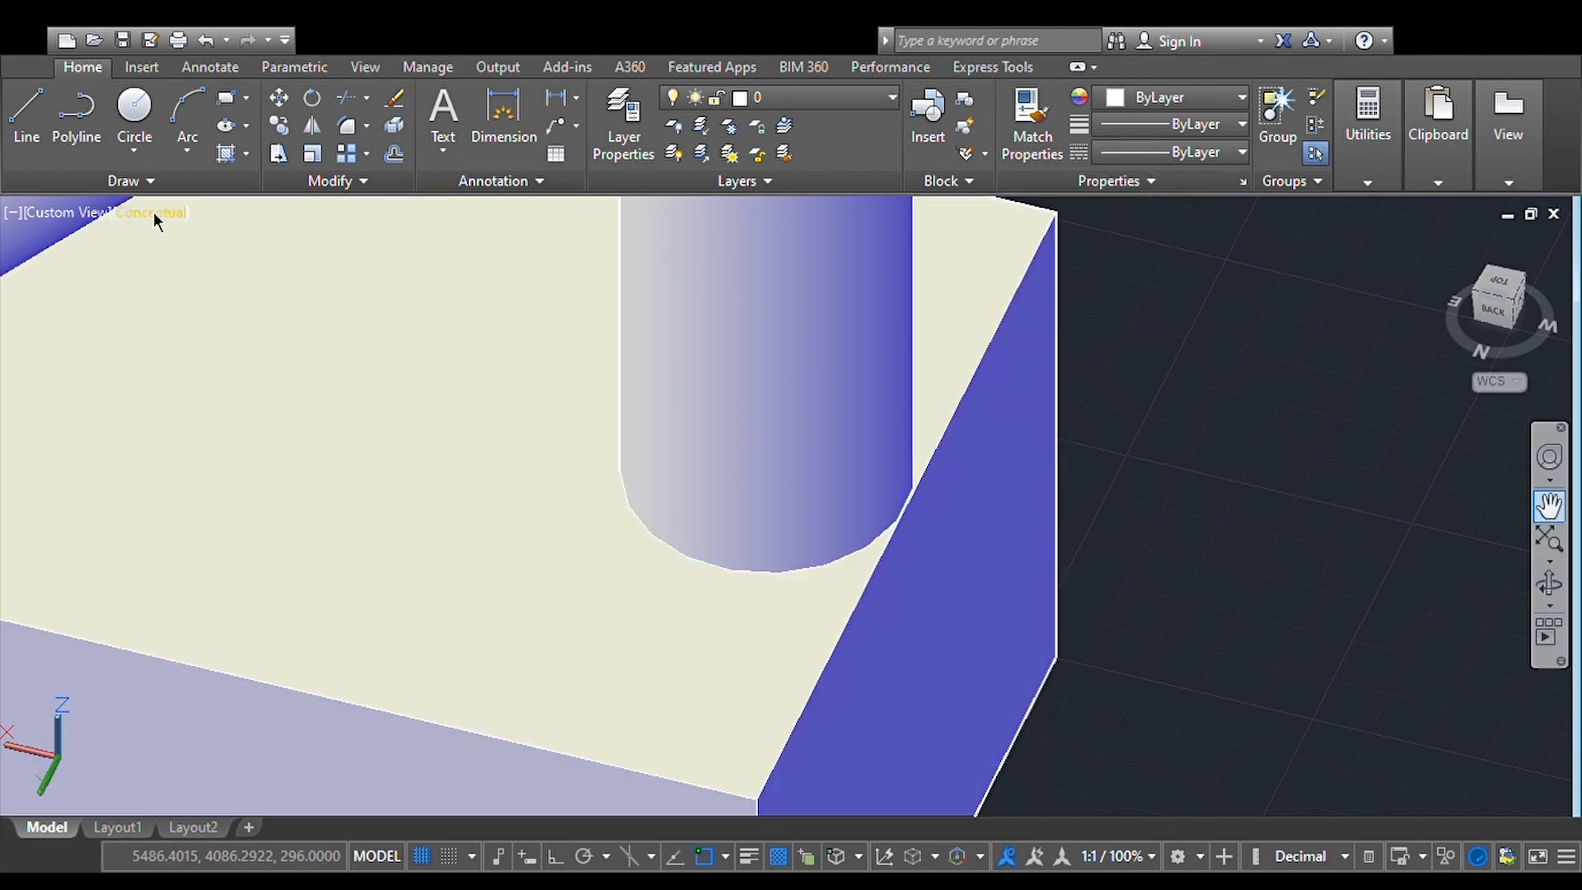
left_click(207, 273)
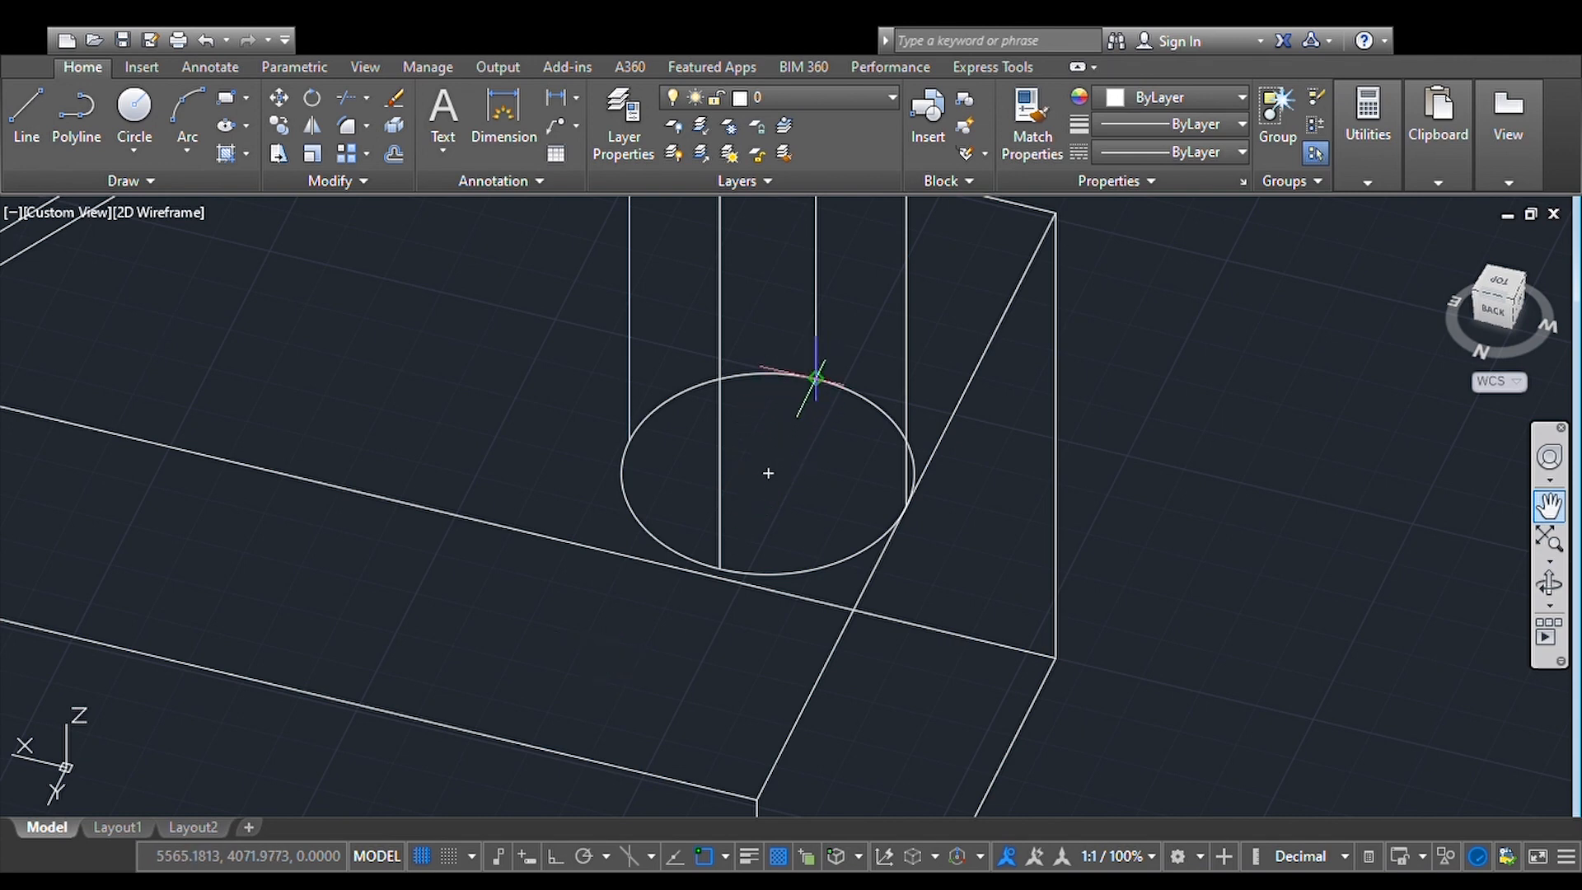
left_click(815, 378)
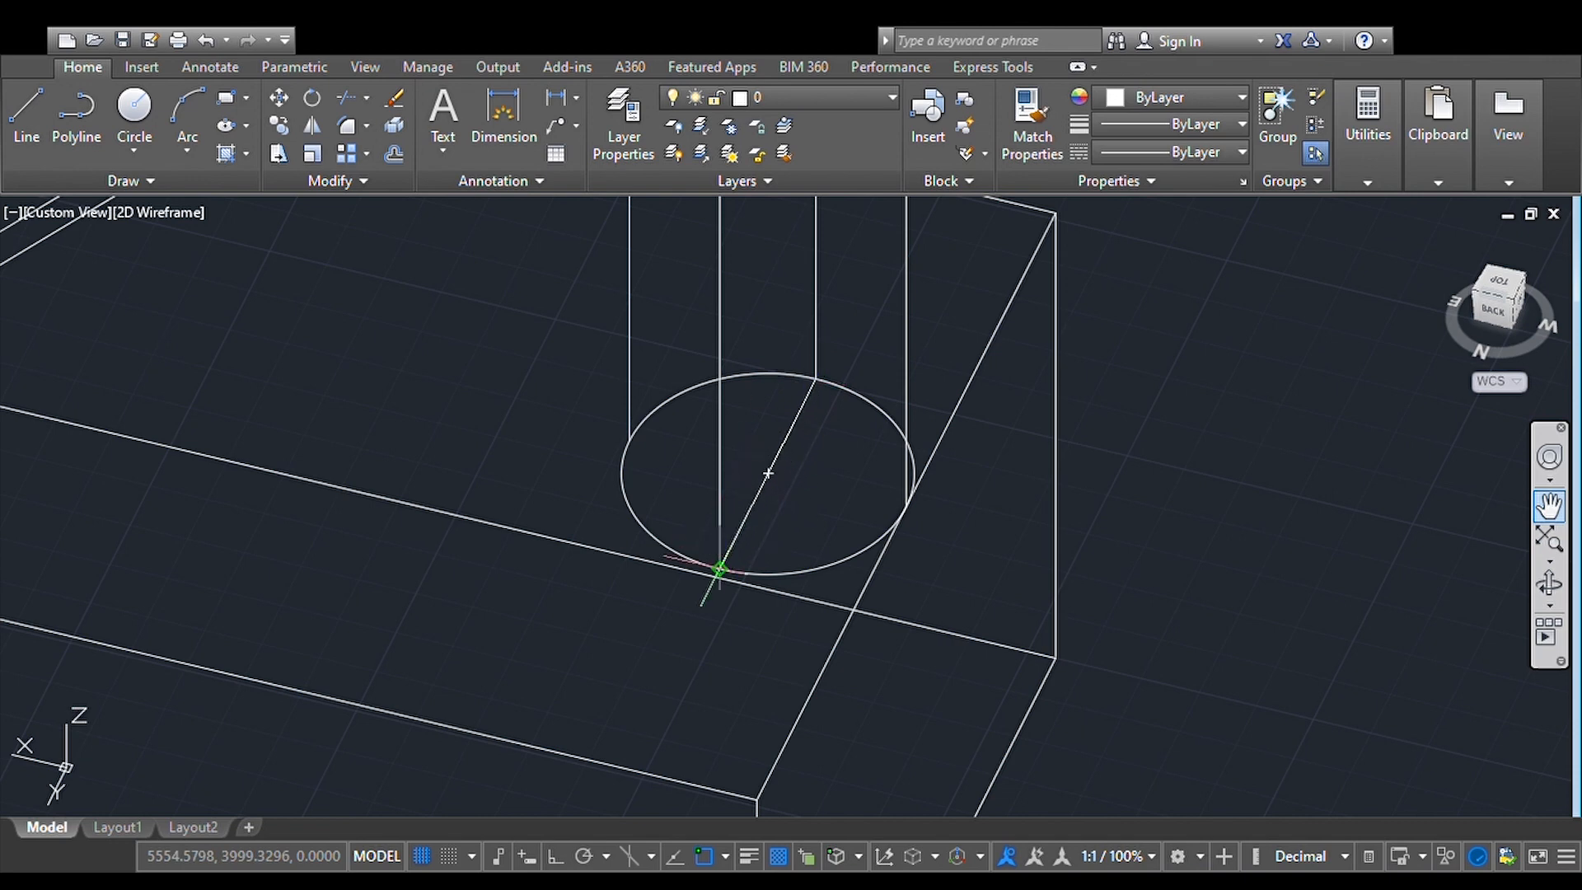
left_click(719, 569)
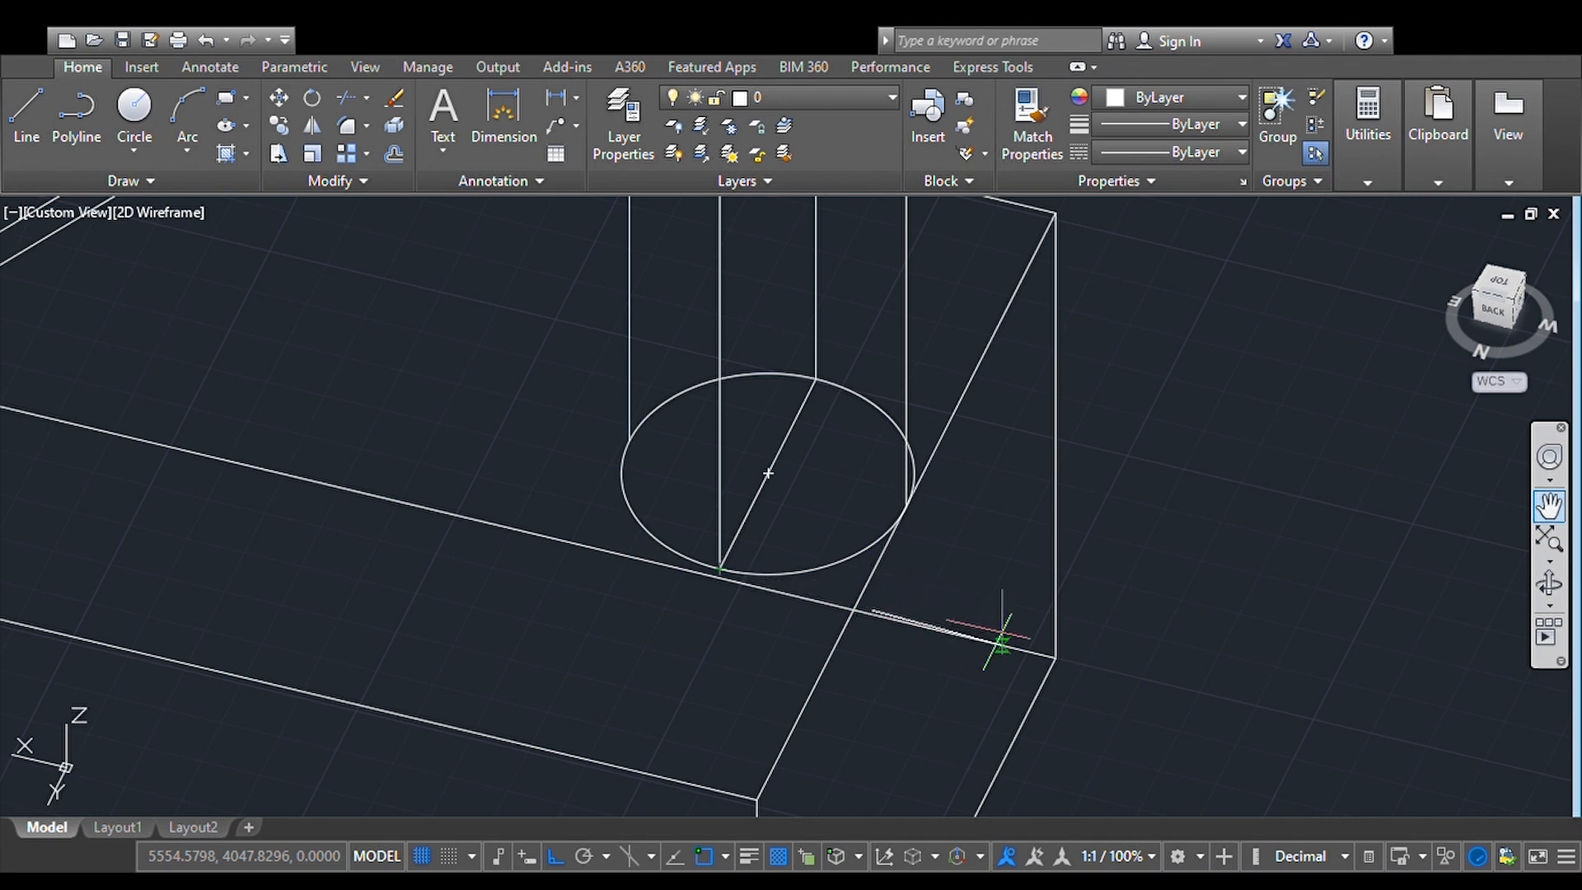
Step: Complete a rectangle from the diameter line outward past the block's edge, closing it at the base circle's far quadrant
left_click(1142, 669)
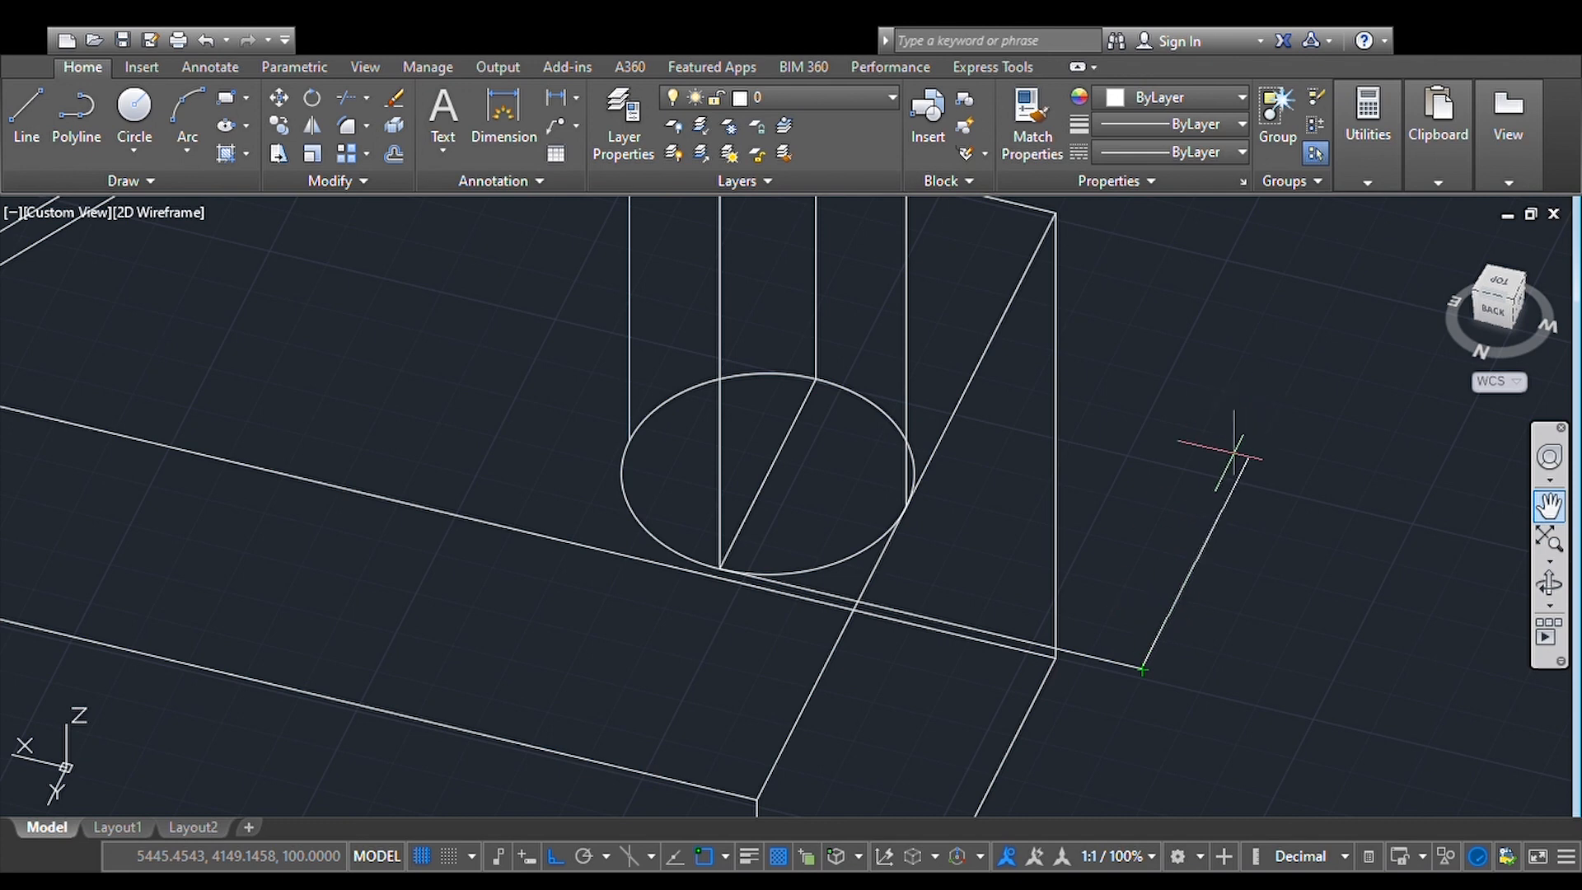
key("Return")
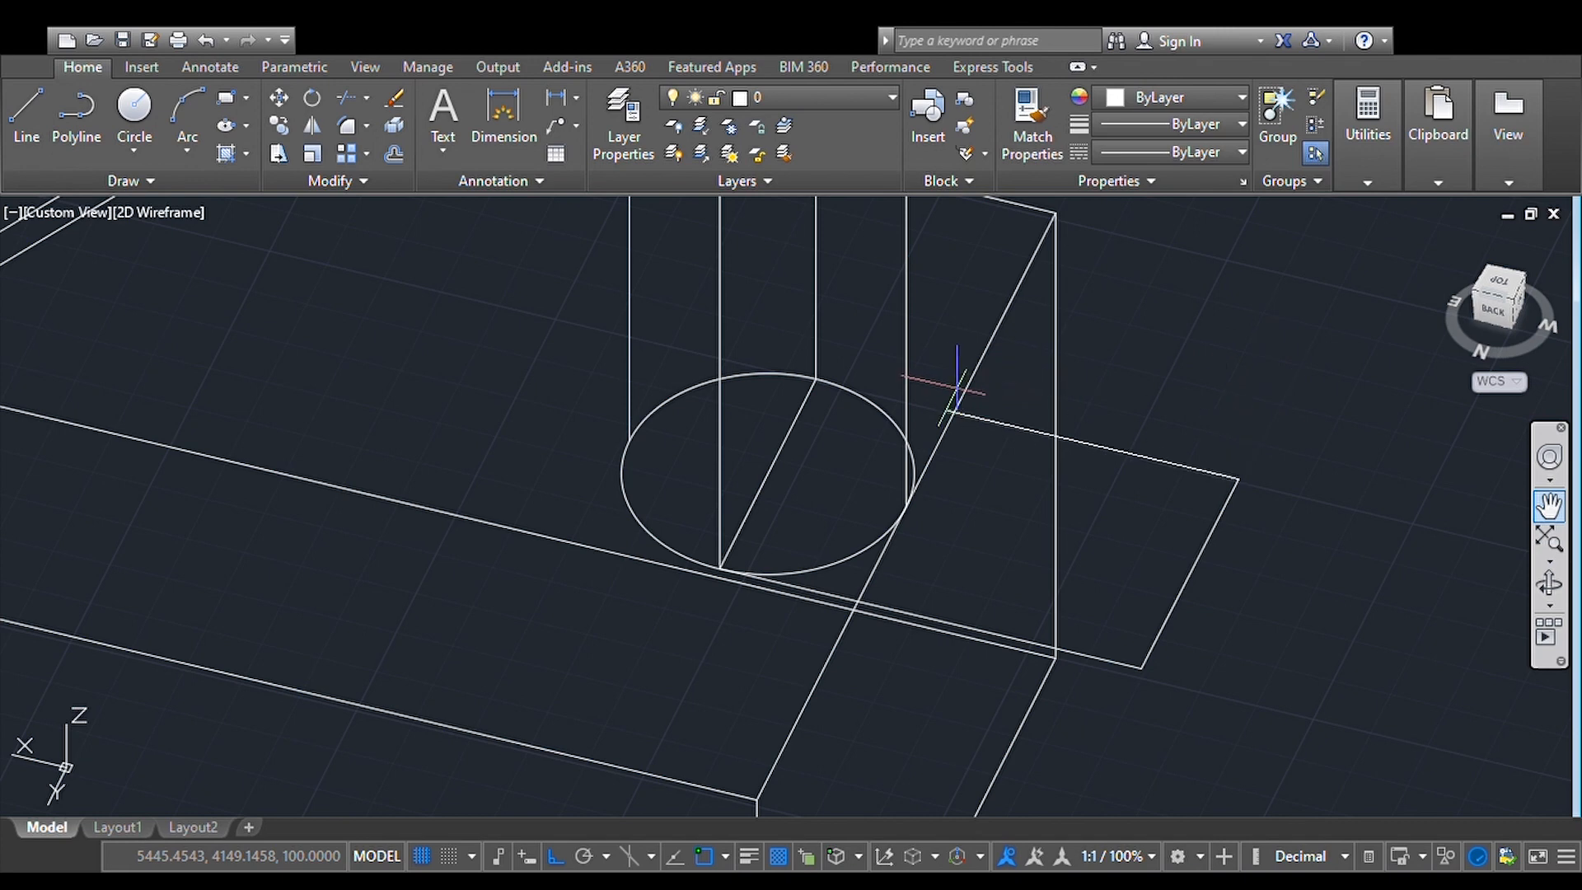
left_click(816, 379)
key("Return")
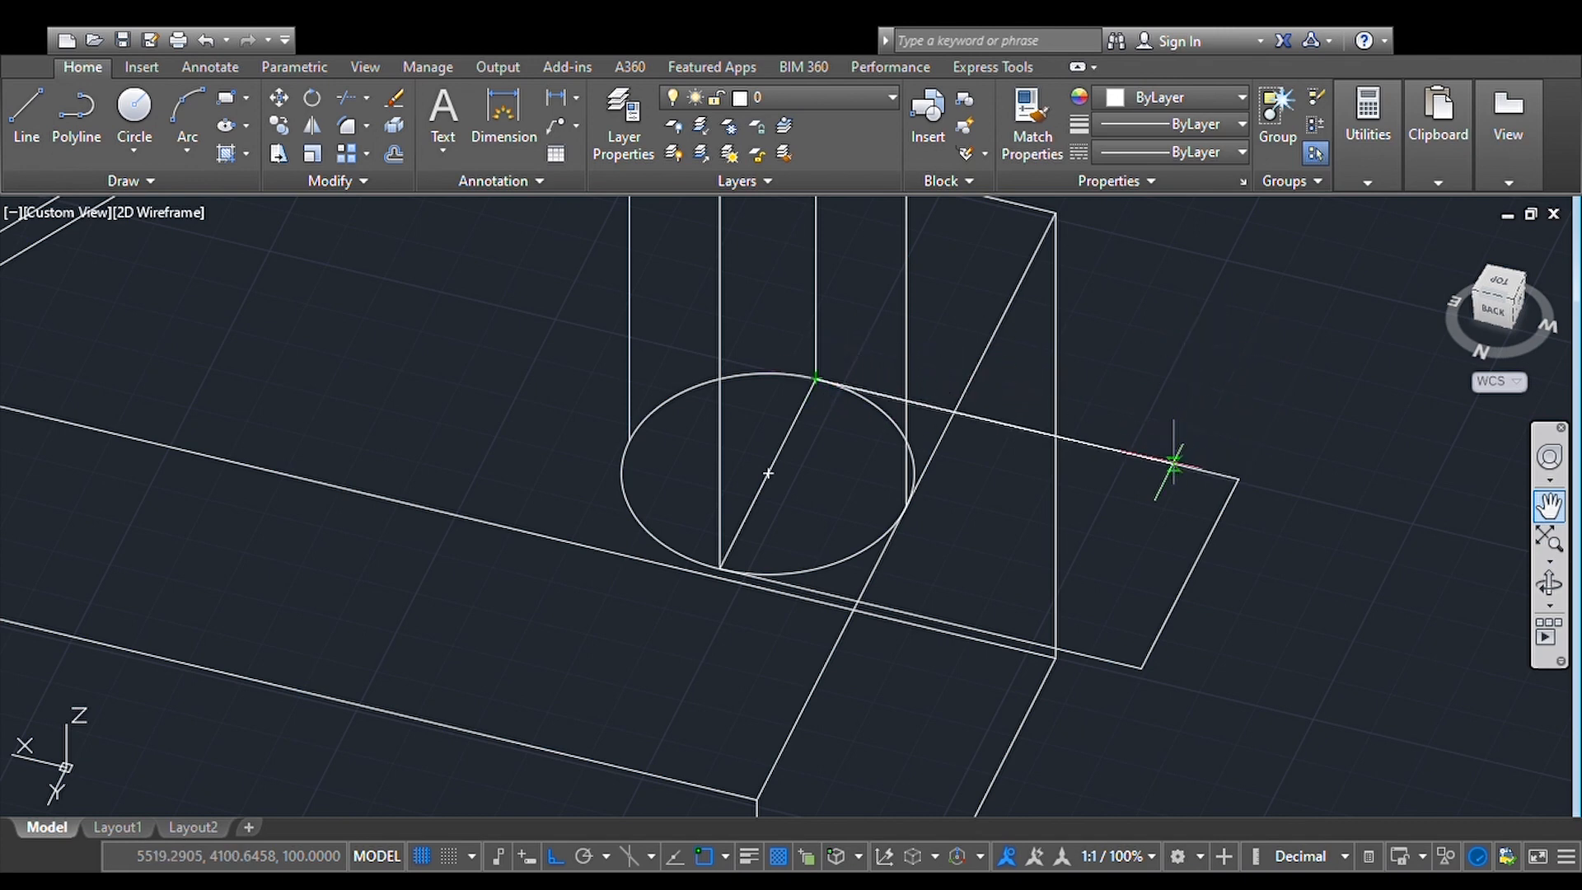
Step: Join the four rectangle lines at the cylinder's base into a single closed outline
left_click(1131, 454)
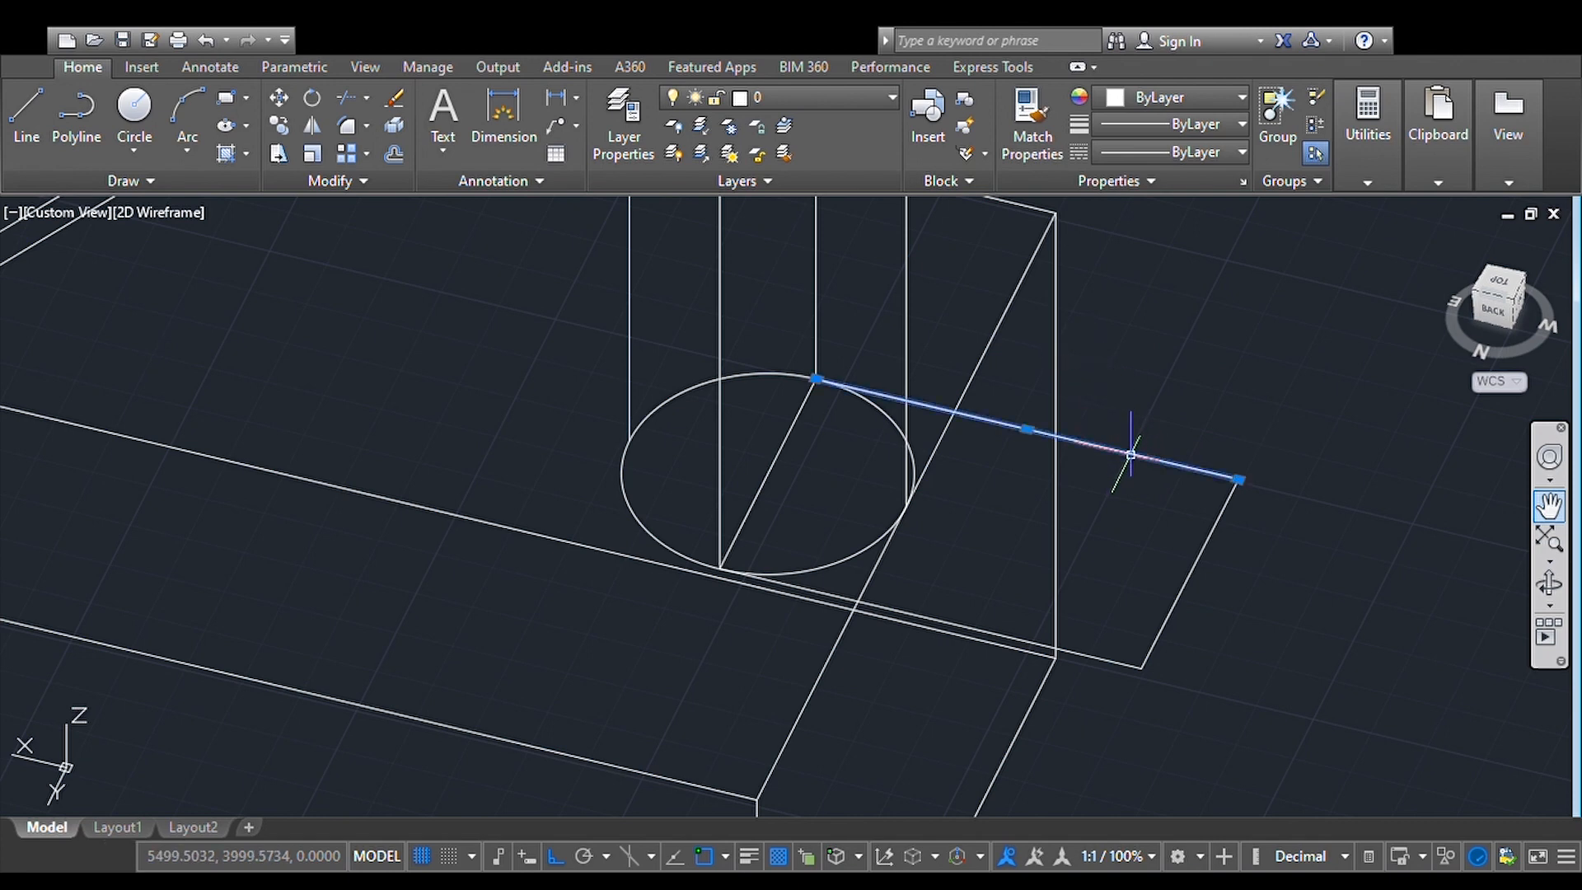
left_click(780, 455)
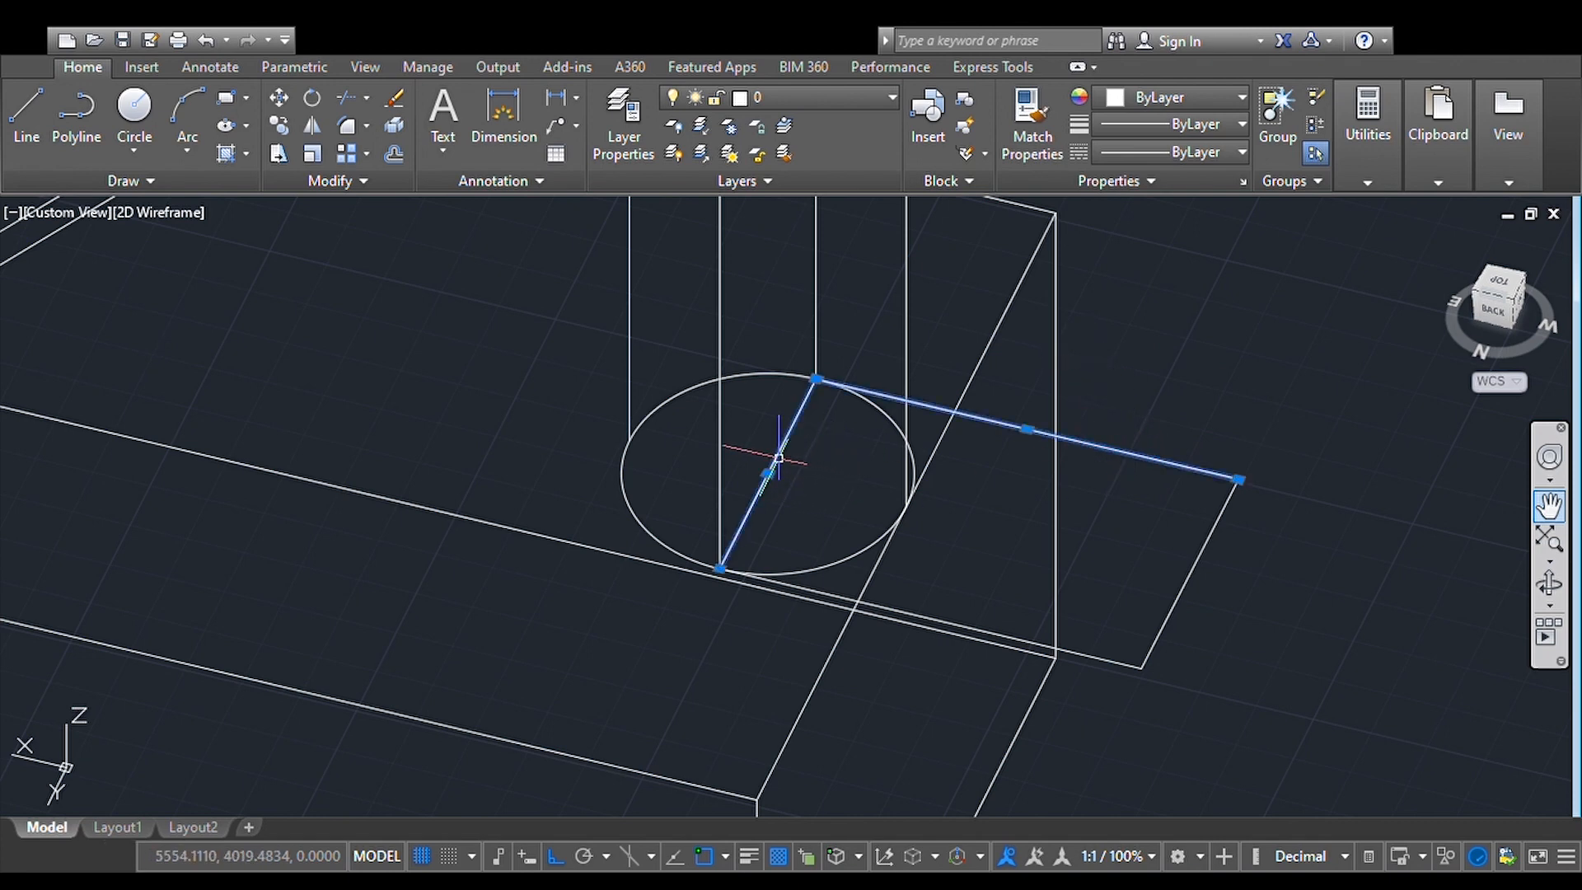
left_click(958, 621)
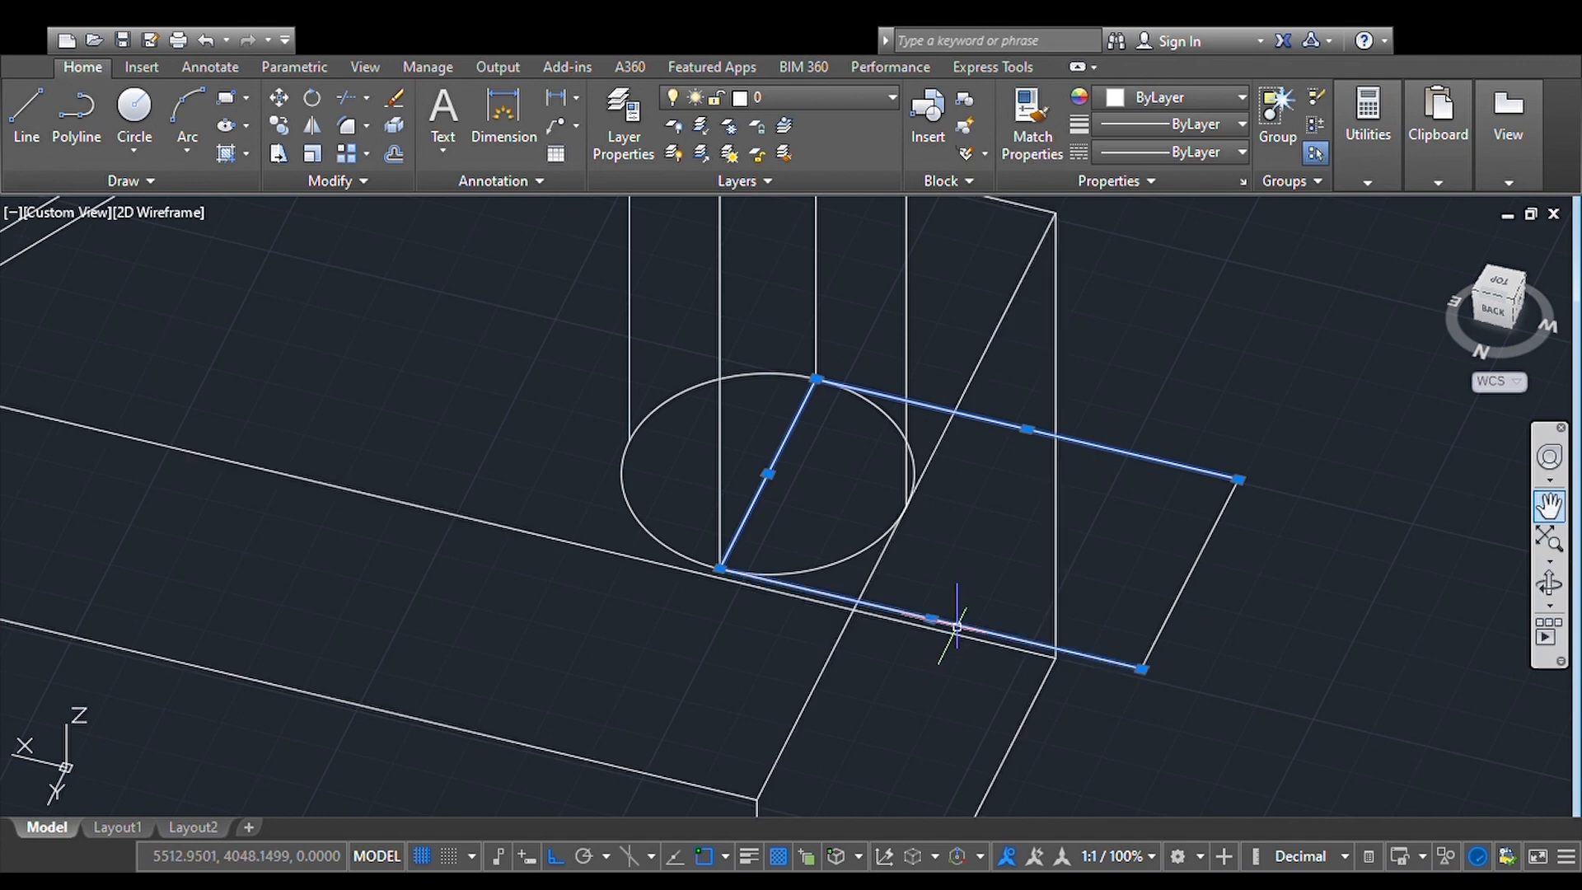
left_click(1193, 577)
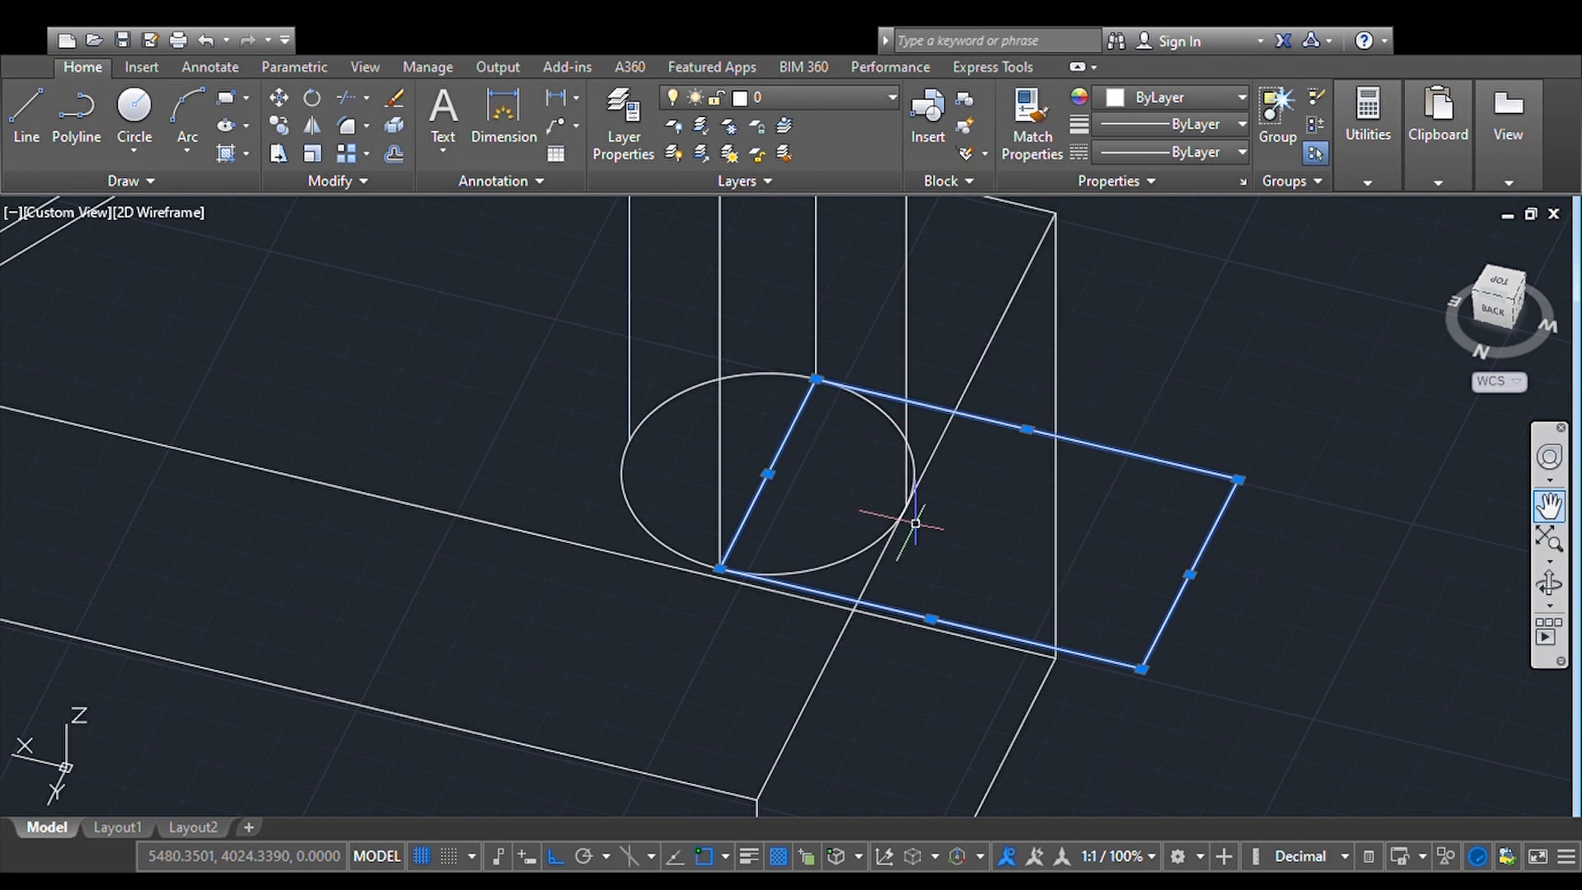
key("Escape")
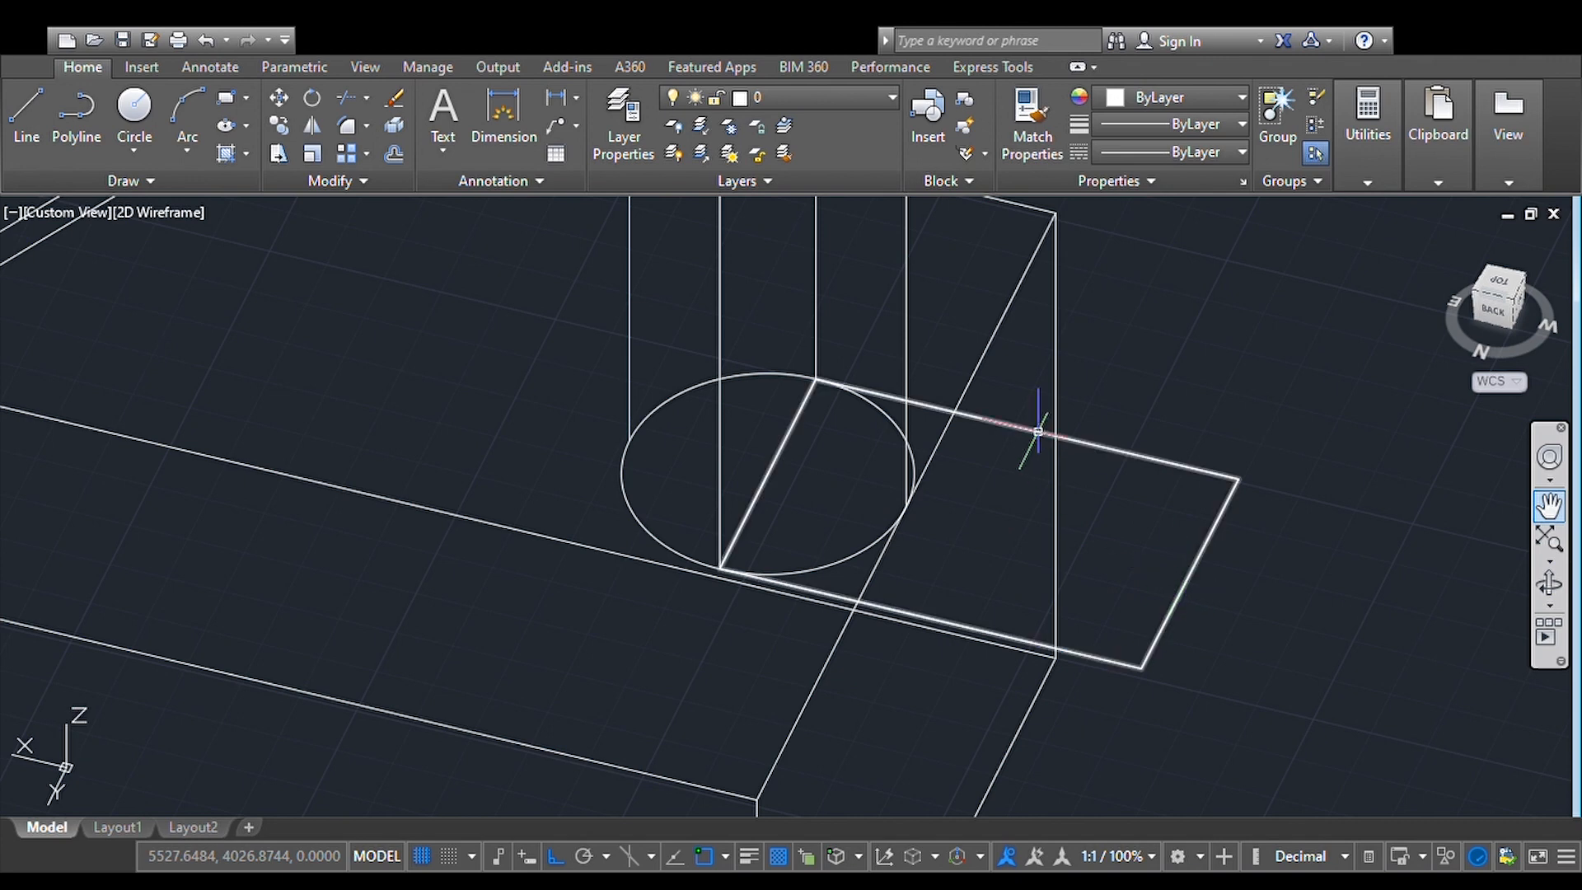
Step: Switch the visual style from 2D Wireframe to Conceptual for the tube, cylinder and block assembly
scroll(1035, 431, "down", 6)
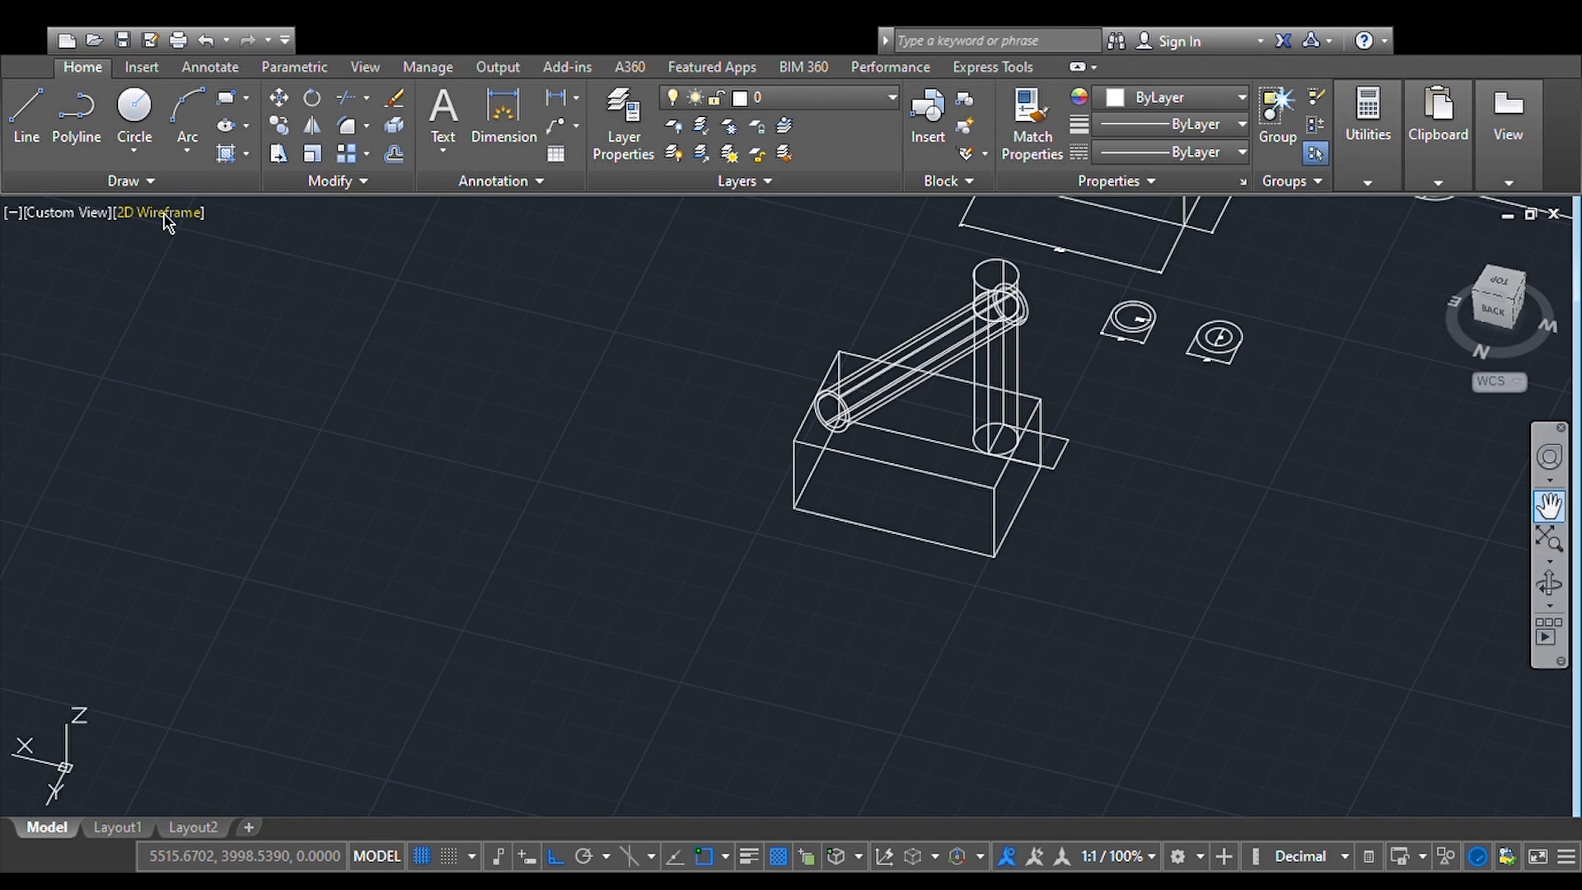
left_click(220, 300)
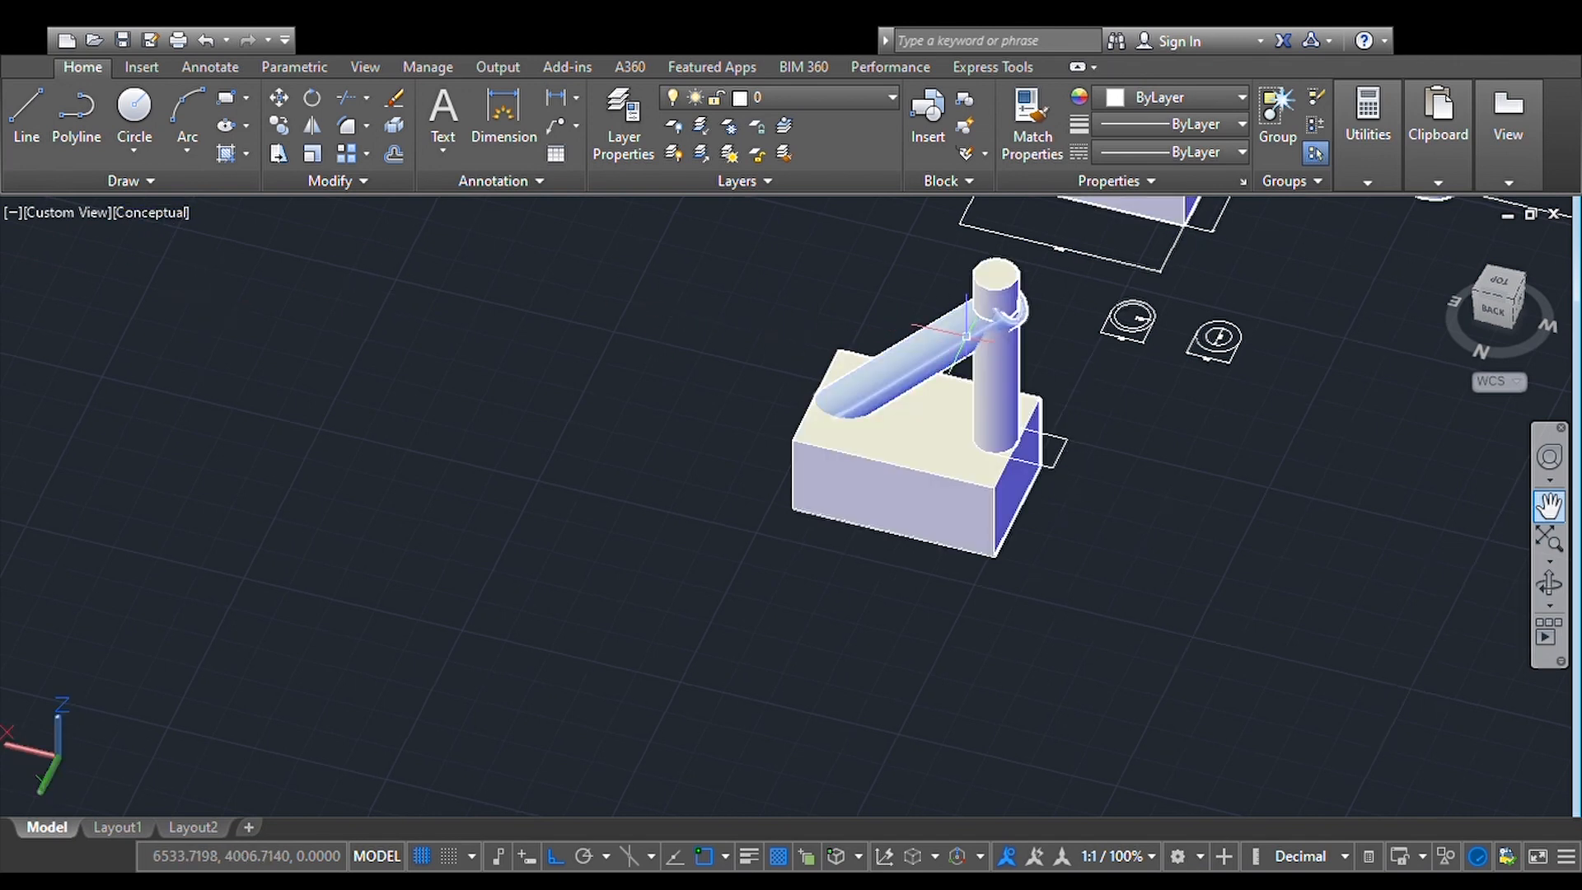
scroll(1062, 447, "up", 3)
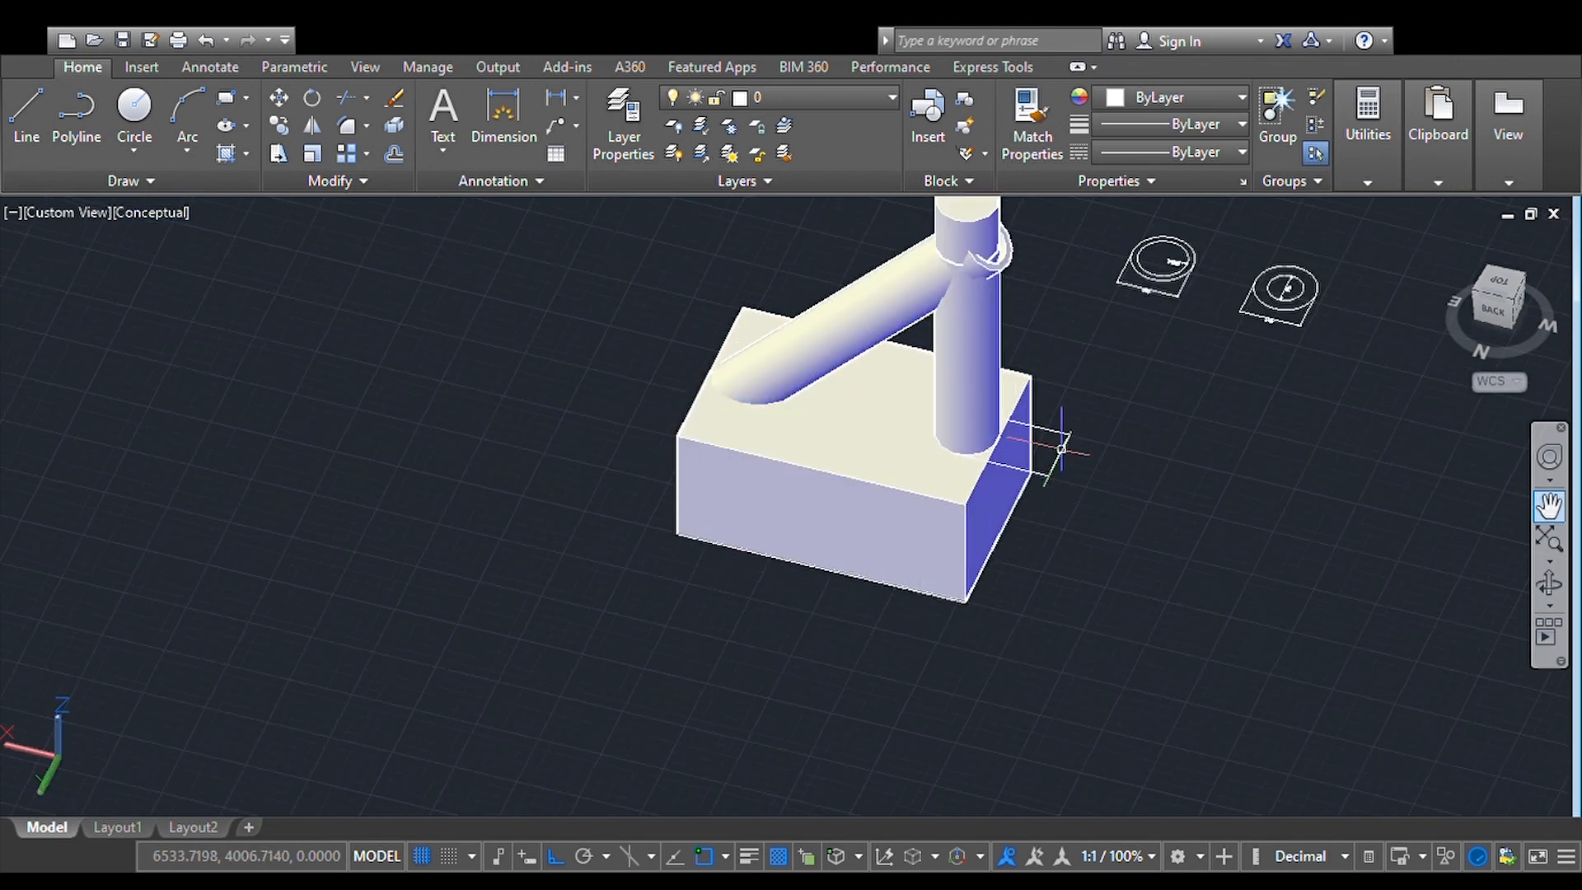
scroll(1050, 259, "up", 2)
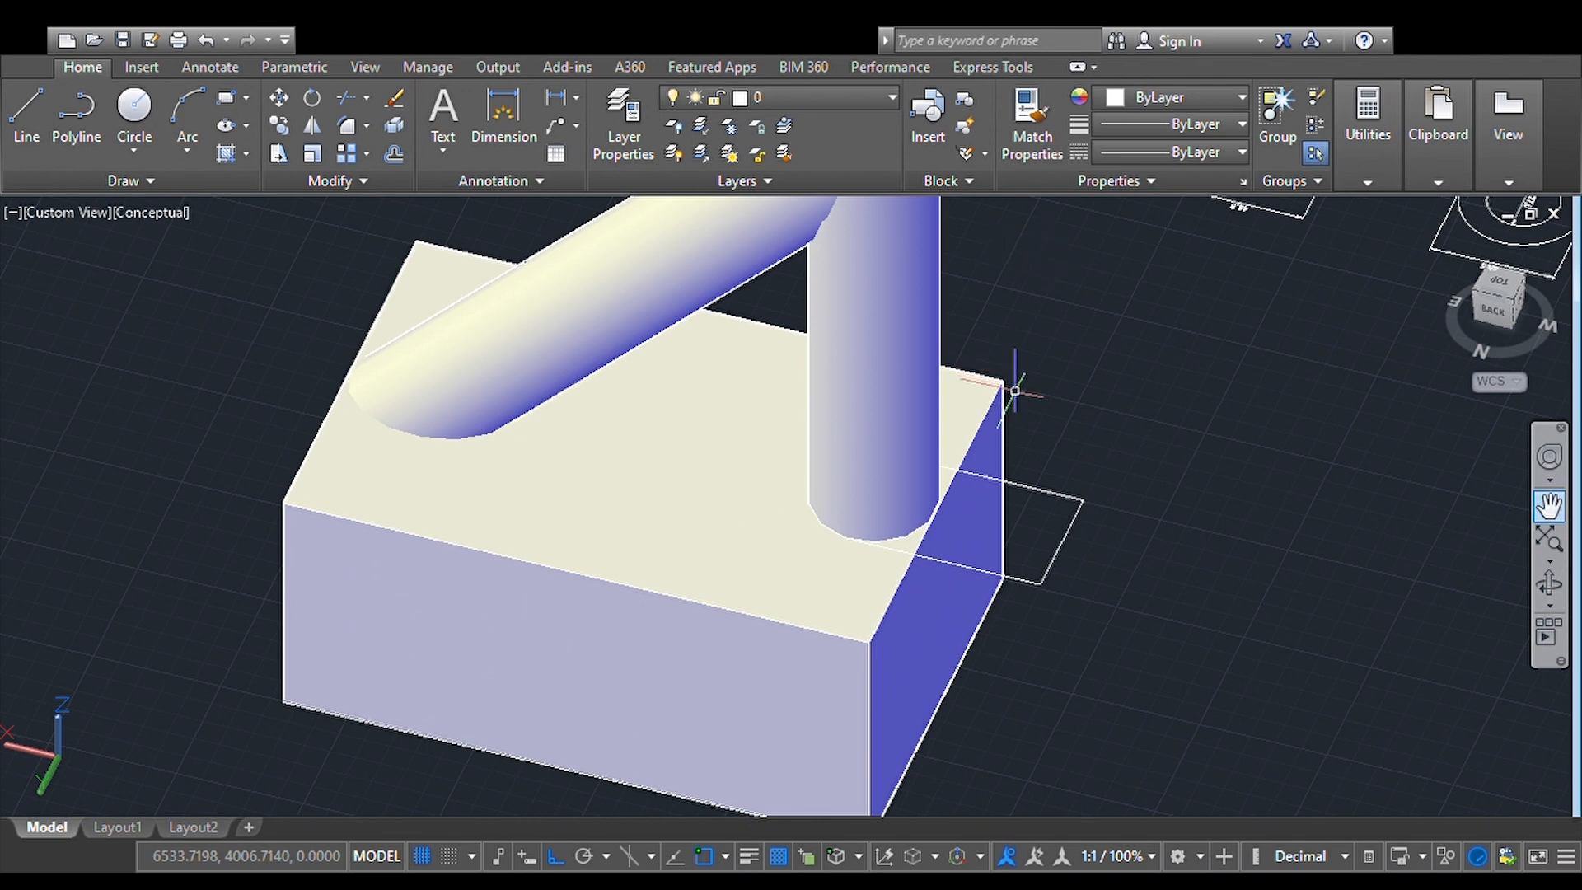
Step: Extrude the rectangular outline at the cylinder's base upward into a solid reaching the height of the vertical cylinder's top face
left_click(1039, 492)
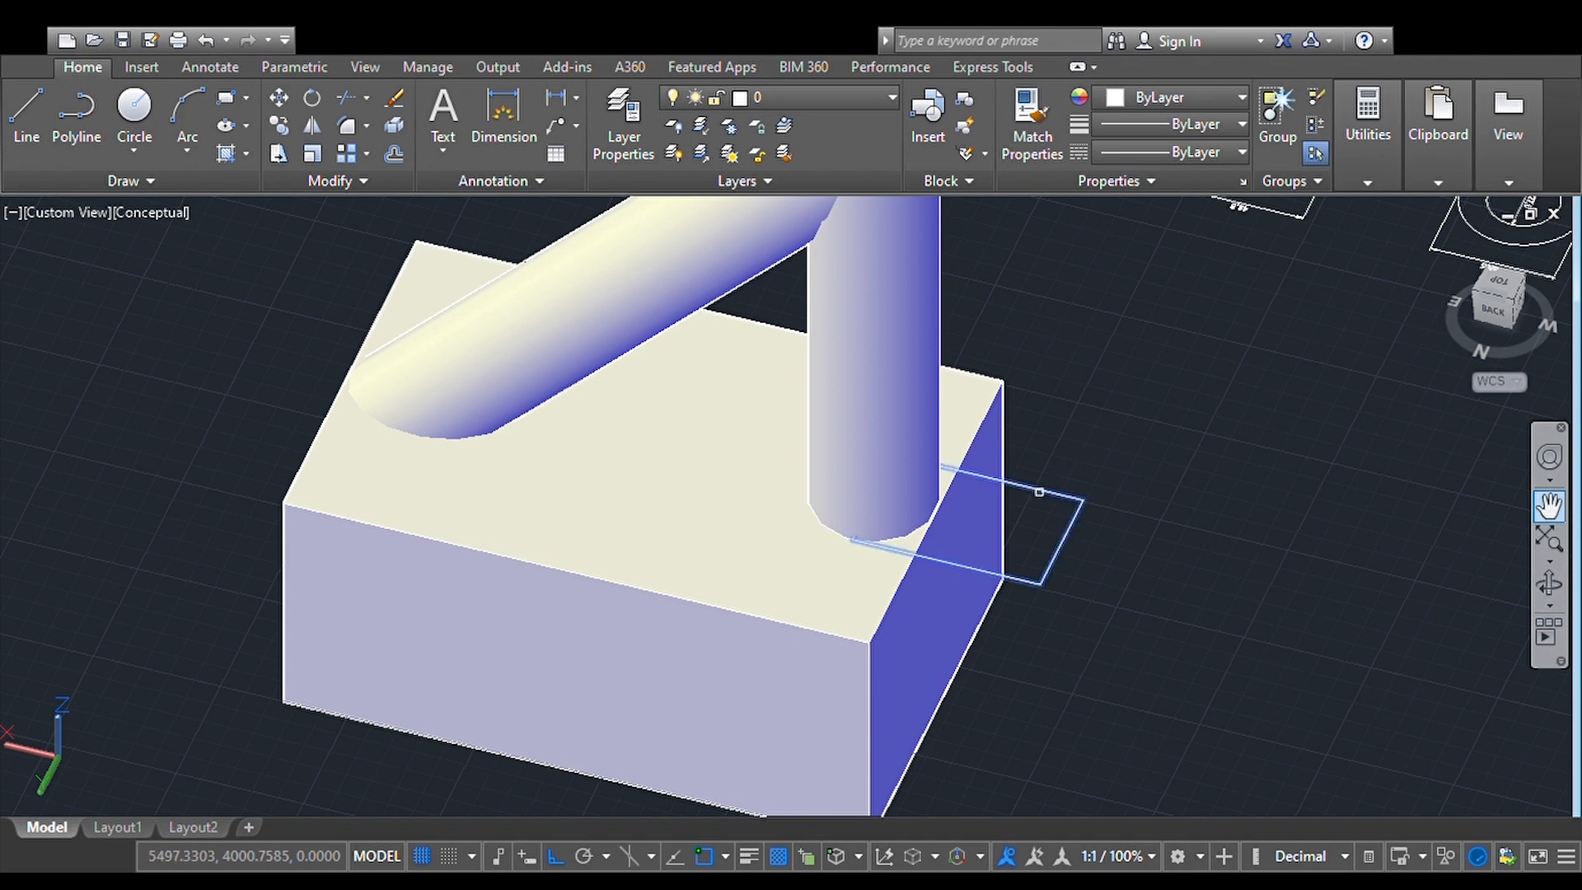
key("Return")
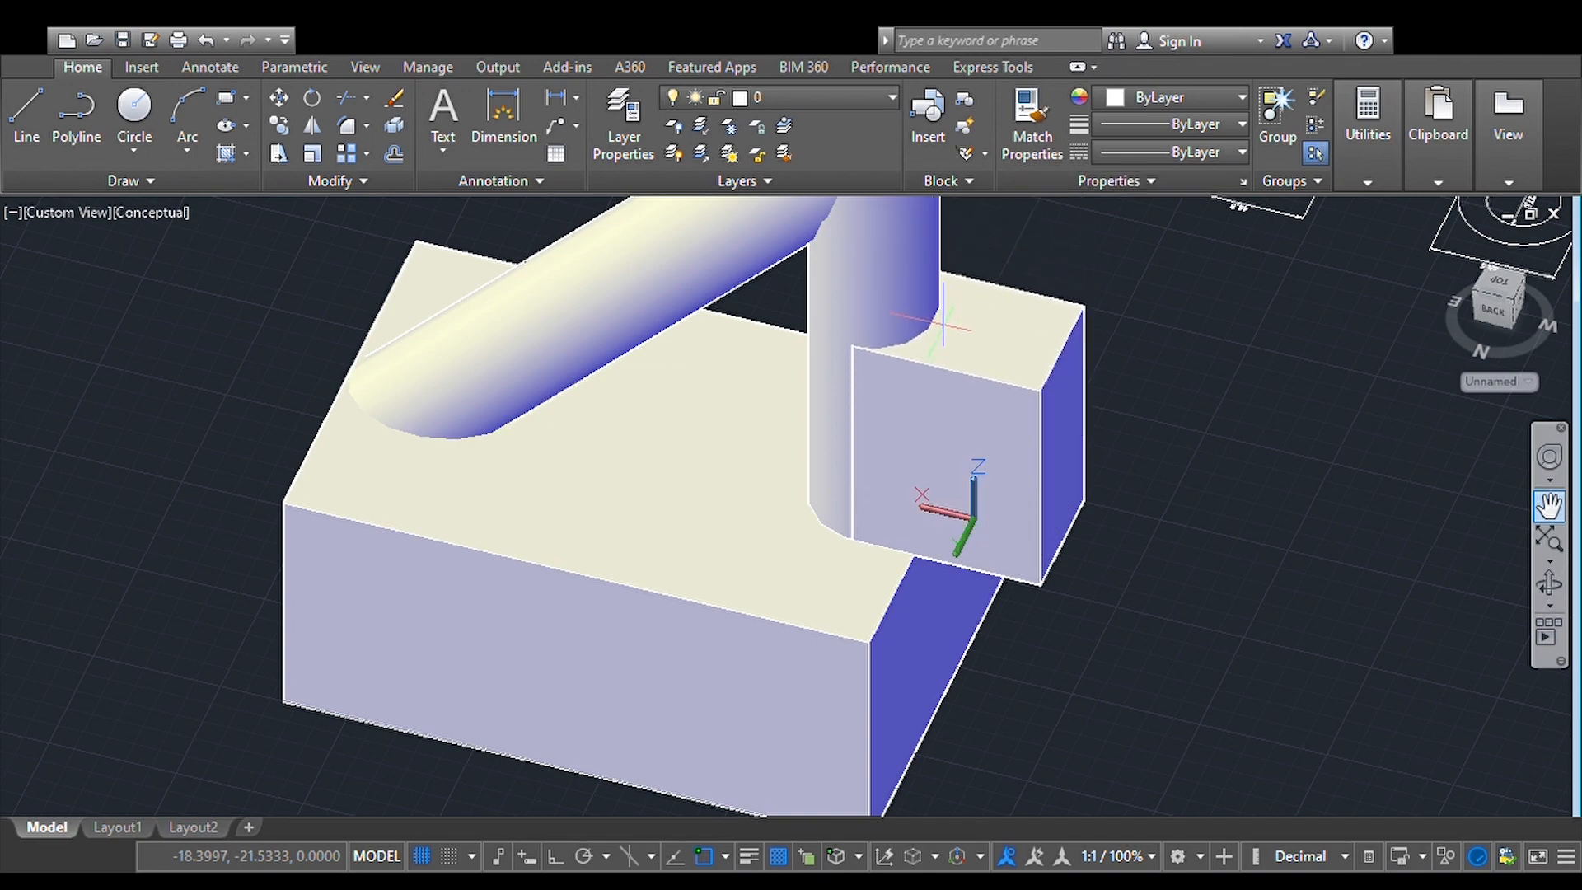
scroll(965, 216, "down", 5)
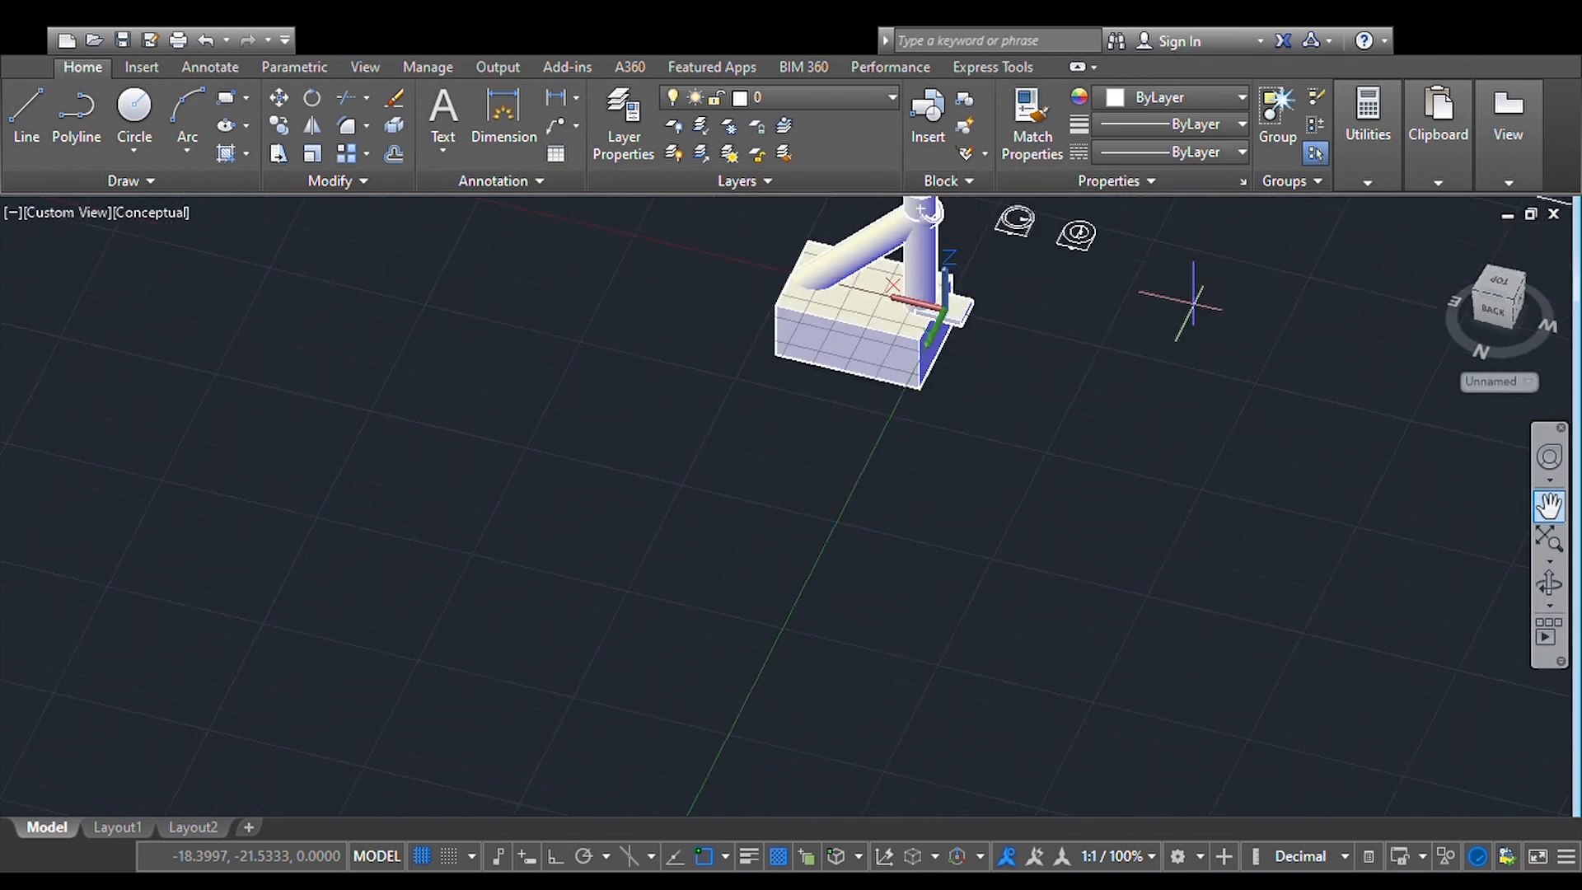
left_click(1550, 507)
left_click_drag(1081, 275, 1138, 584)
key("Escape")
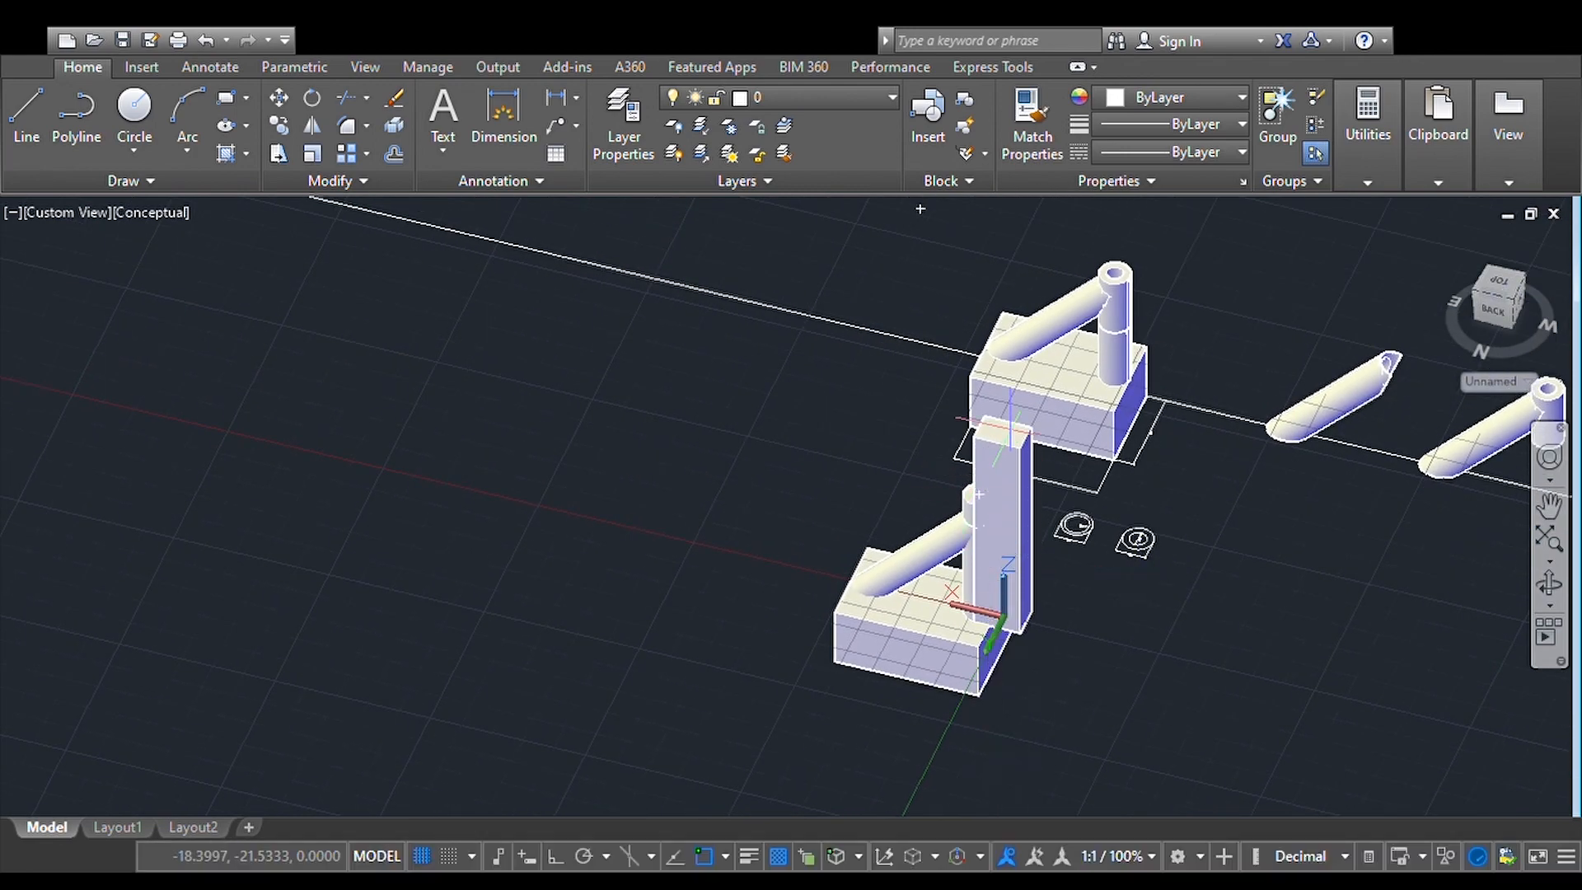
scroll(997, 490, "up", 3)
scroll(992, 497, "up", 5)
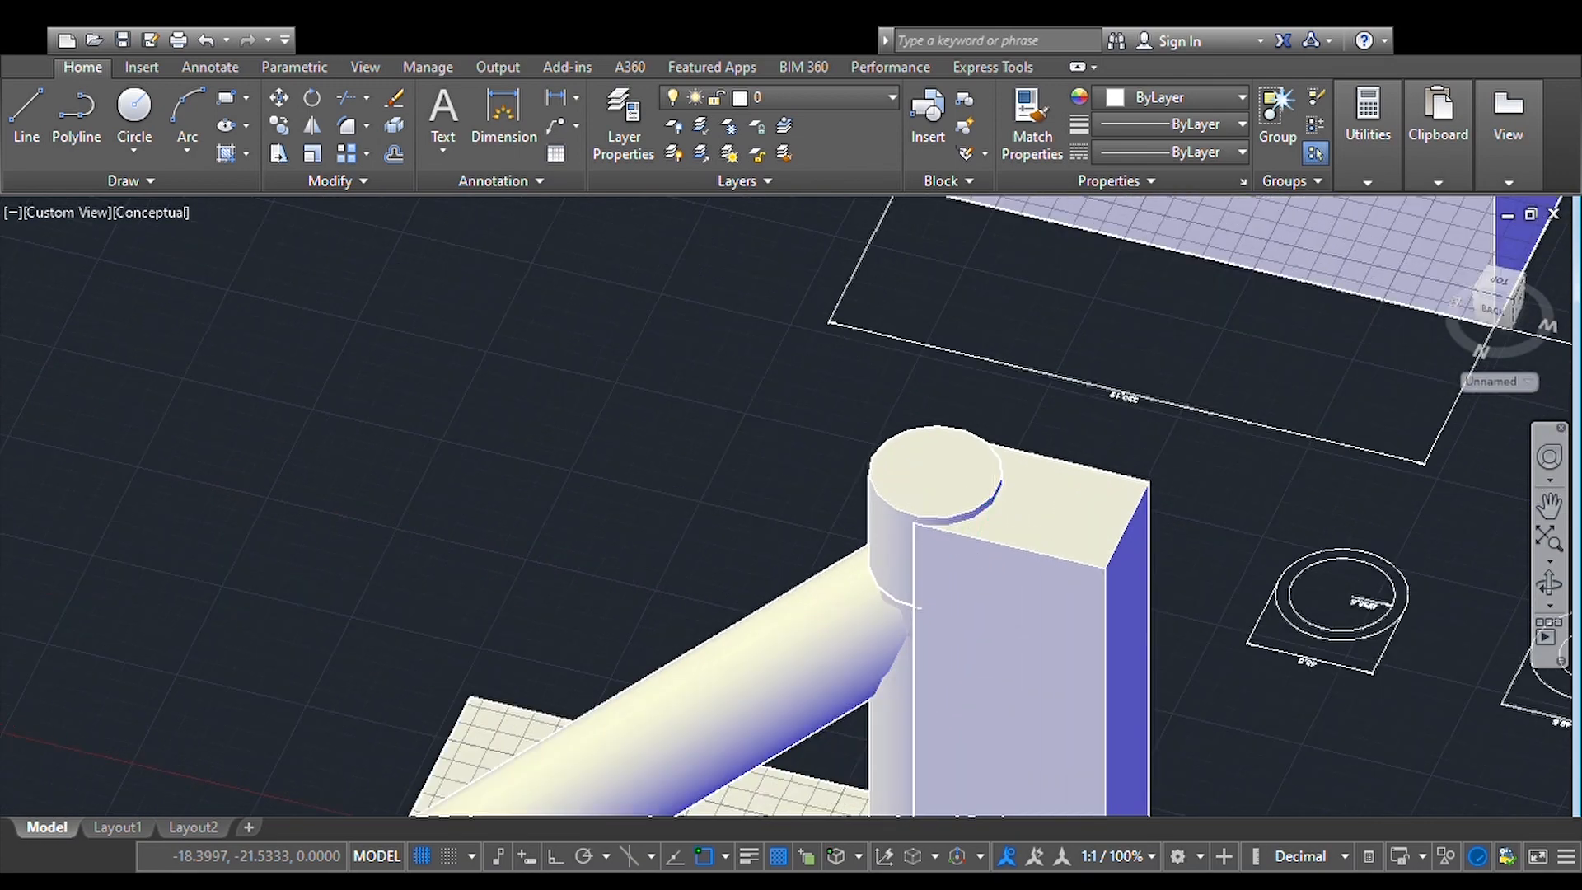
left_click(1000, 481)
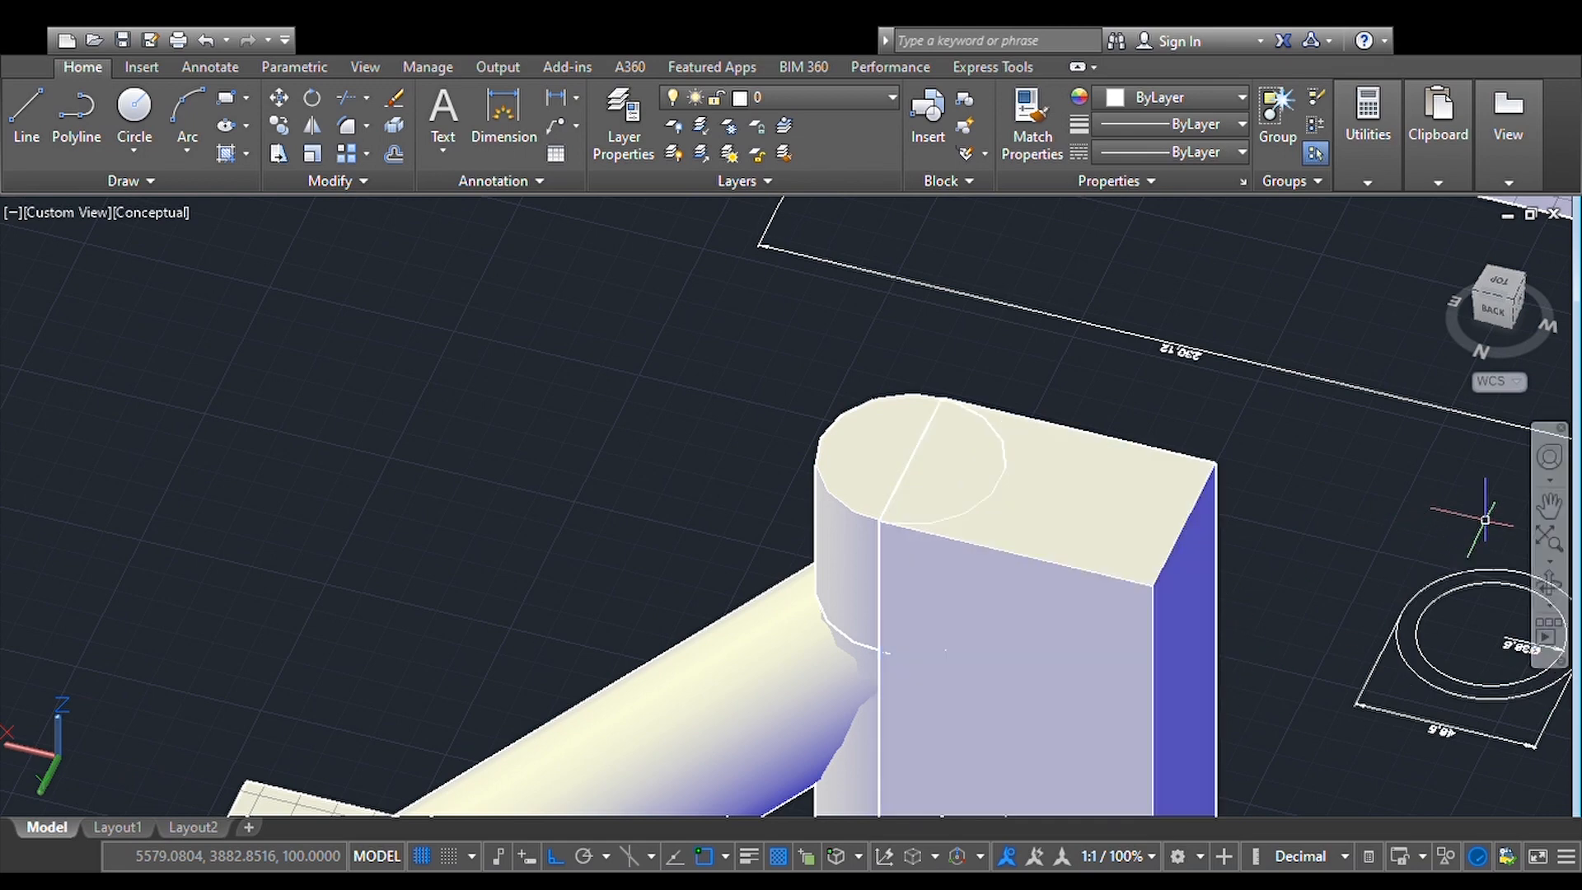
Step: Subtract the base block, both vertical cylinder solids and the extruded rectangular solid from the tilted tube
left_click(1553, 521)
left_click_drag(1014, 565, 1275, 240)
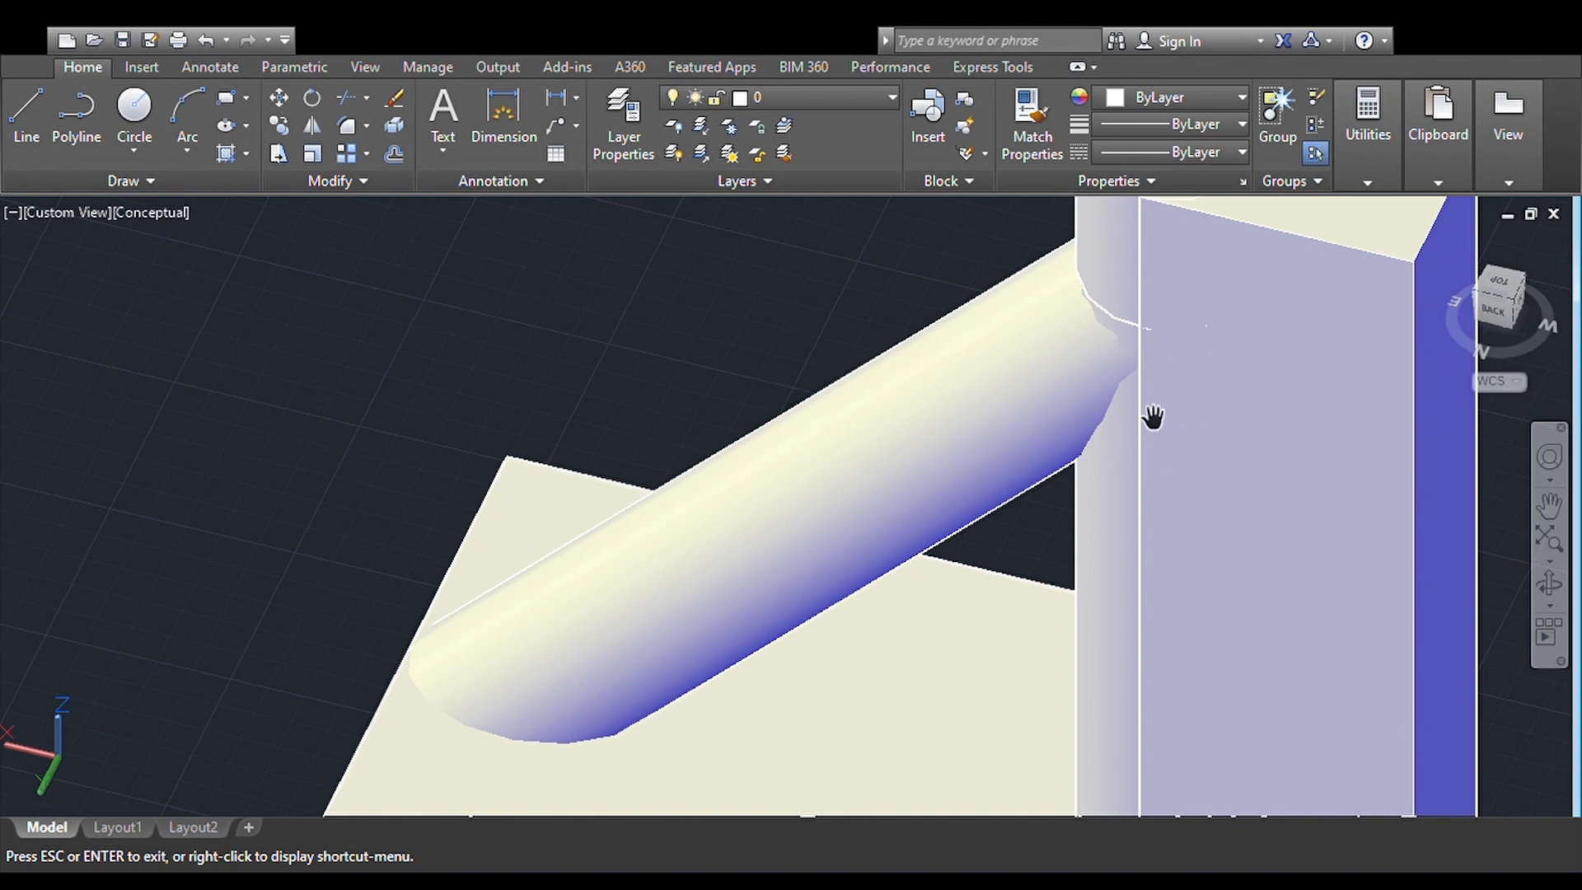
scroll(1194, 429, "down", 1)
scroll(1193, 429, "down", 2)
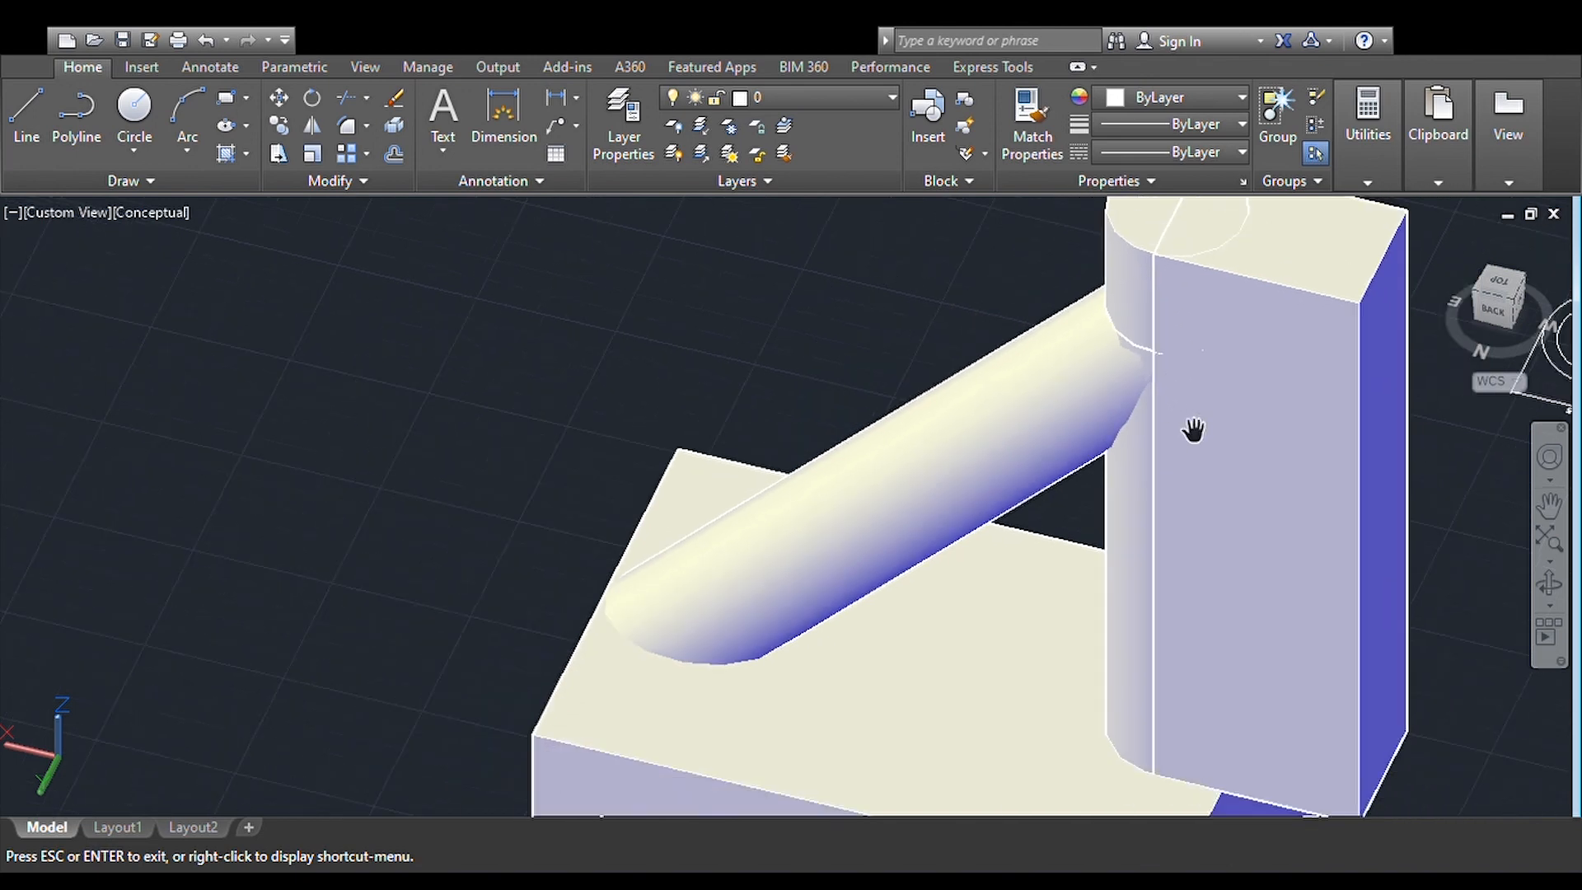
key("Escape")
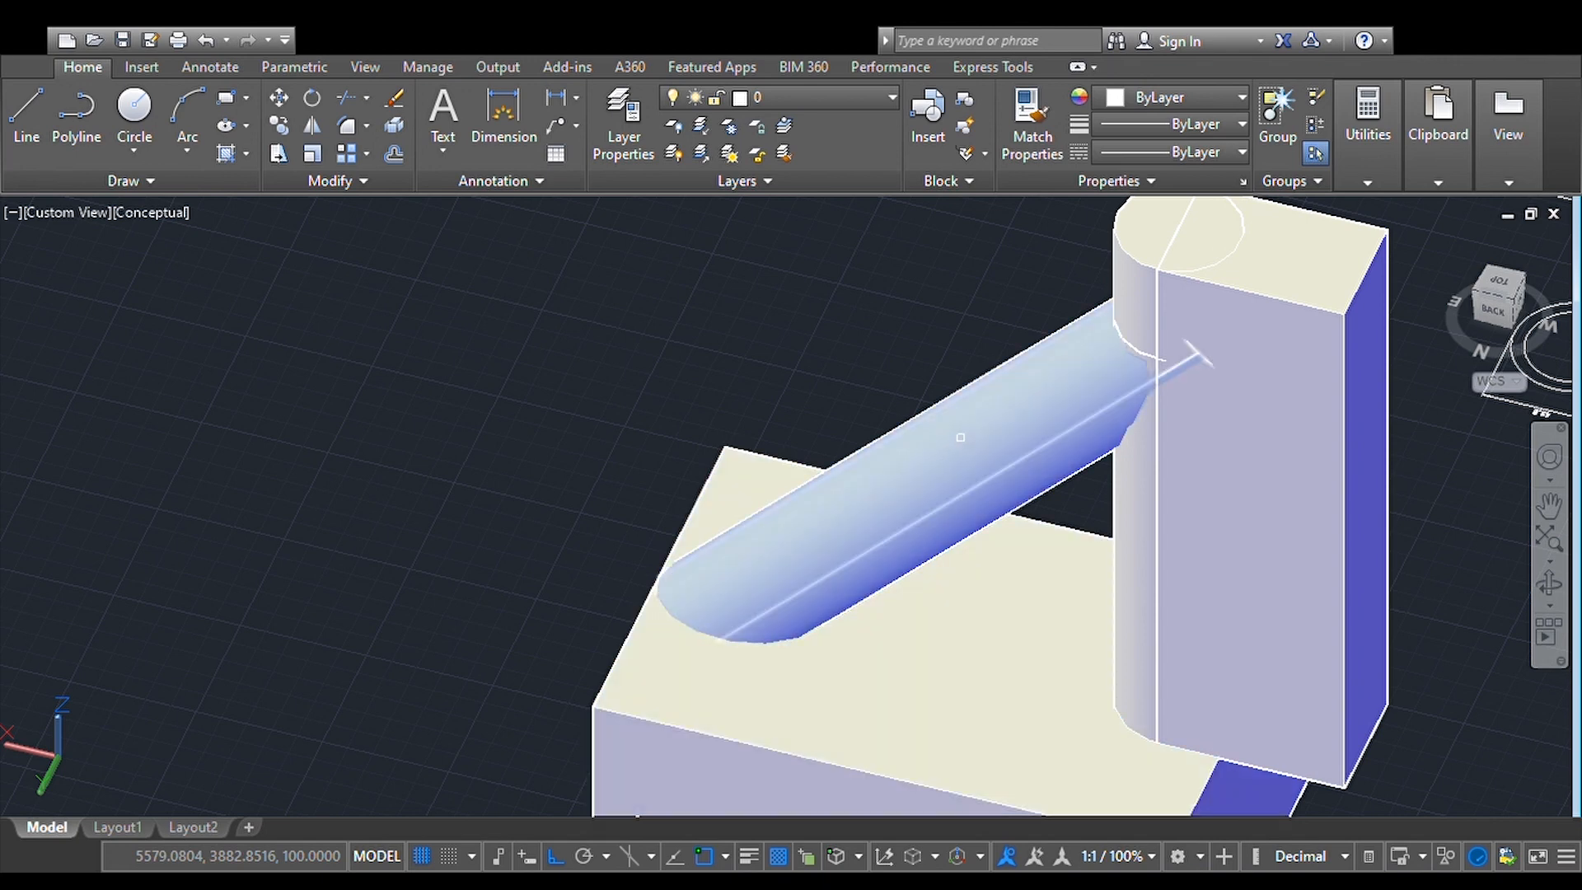
left_click(960, 438)
key("Return")
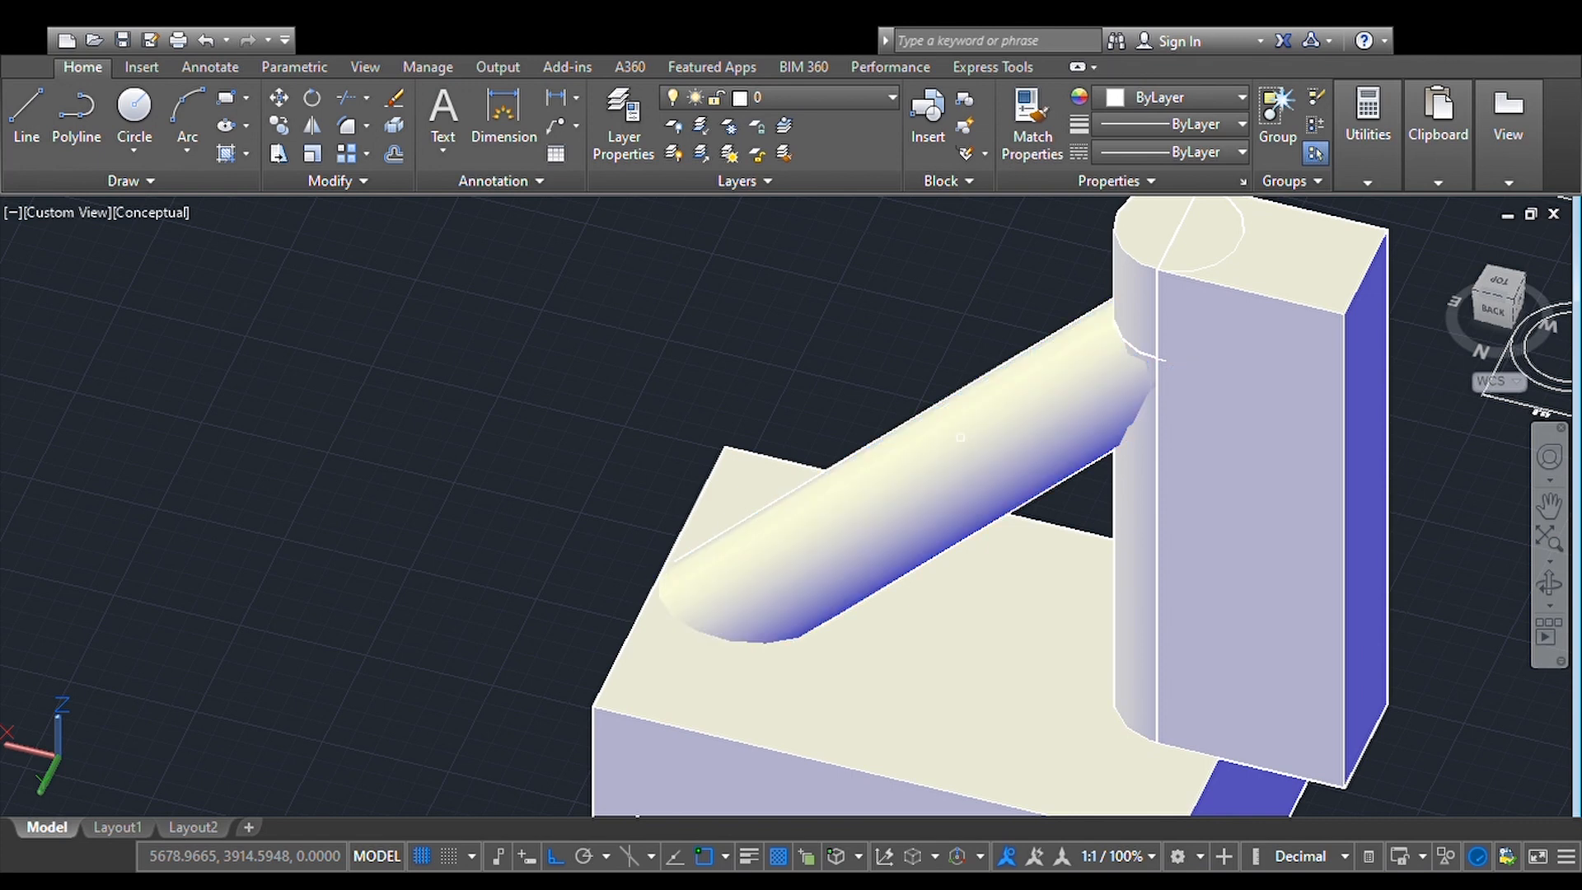
left_click(970, 700)
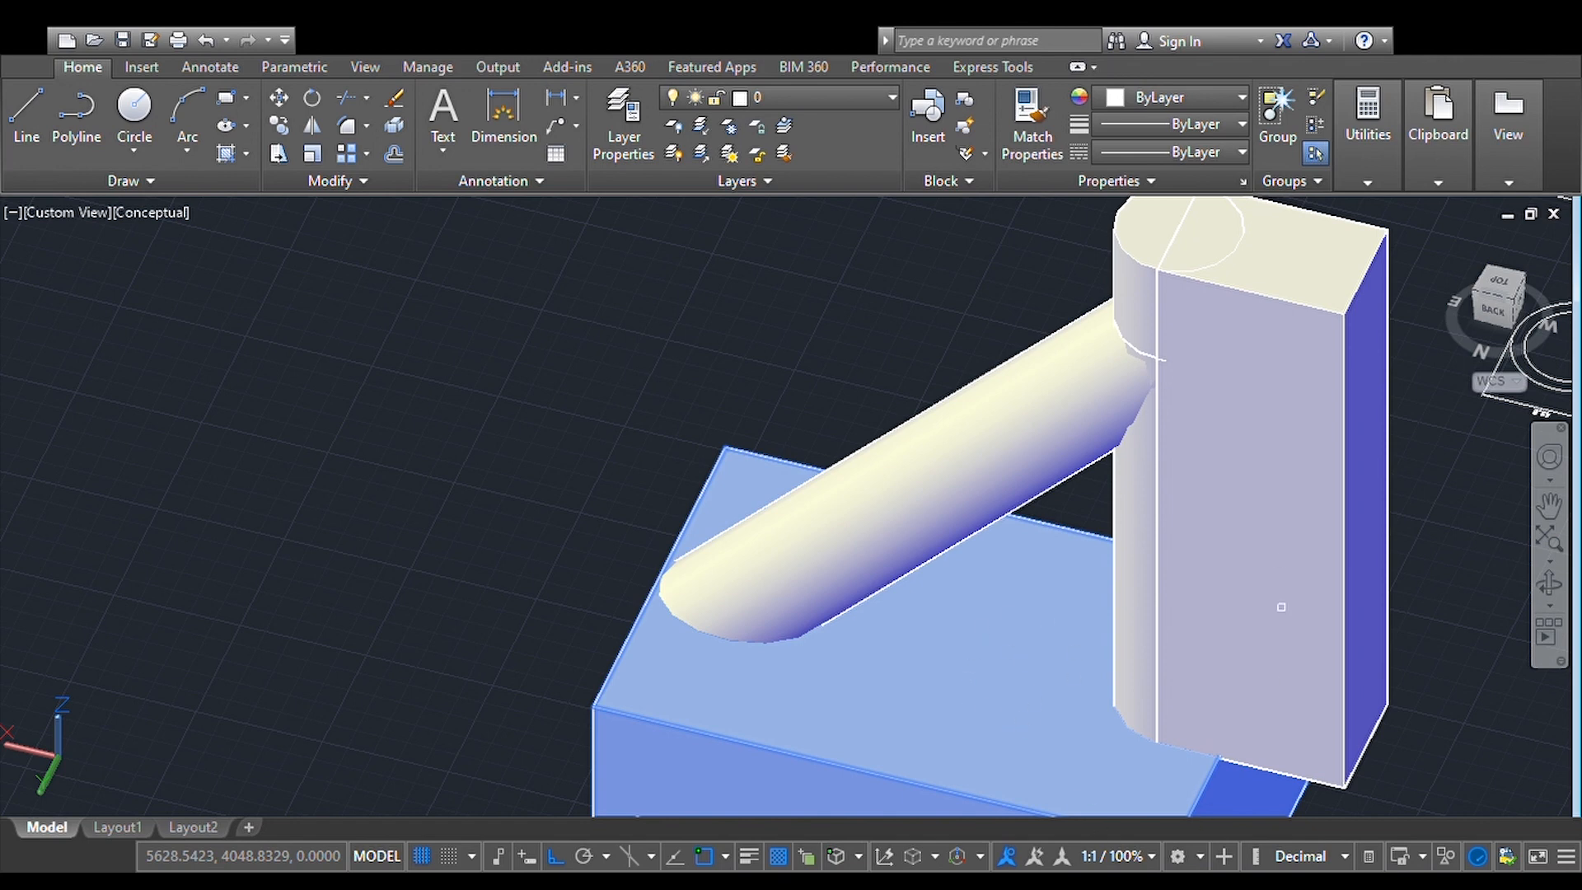
left_click(1128, 520)
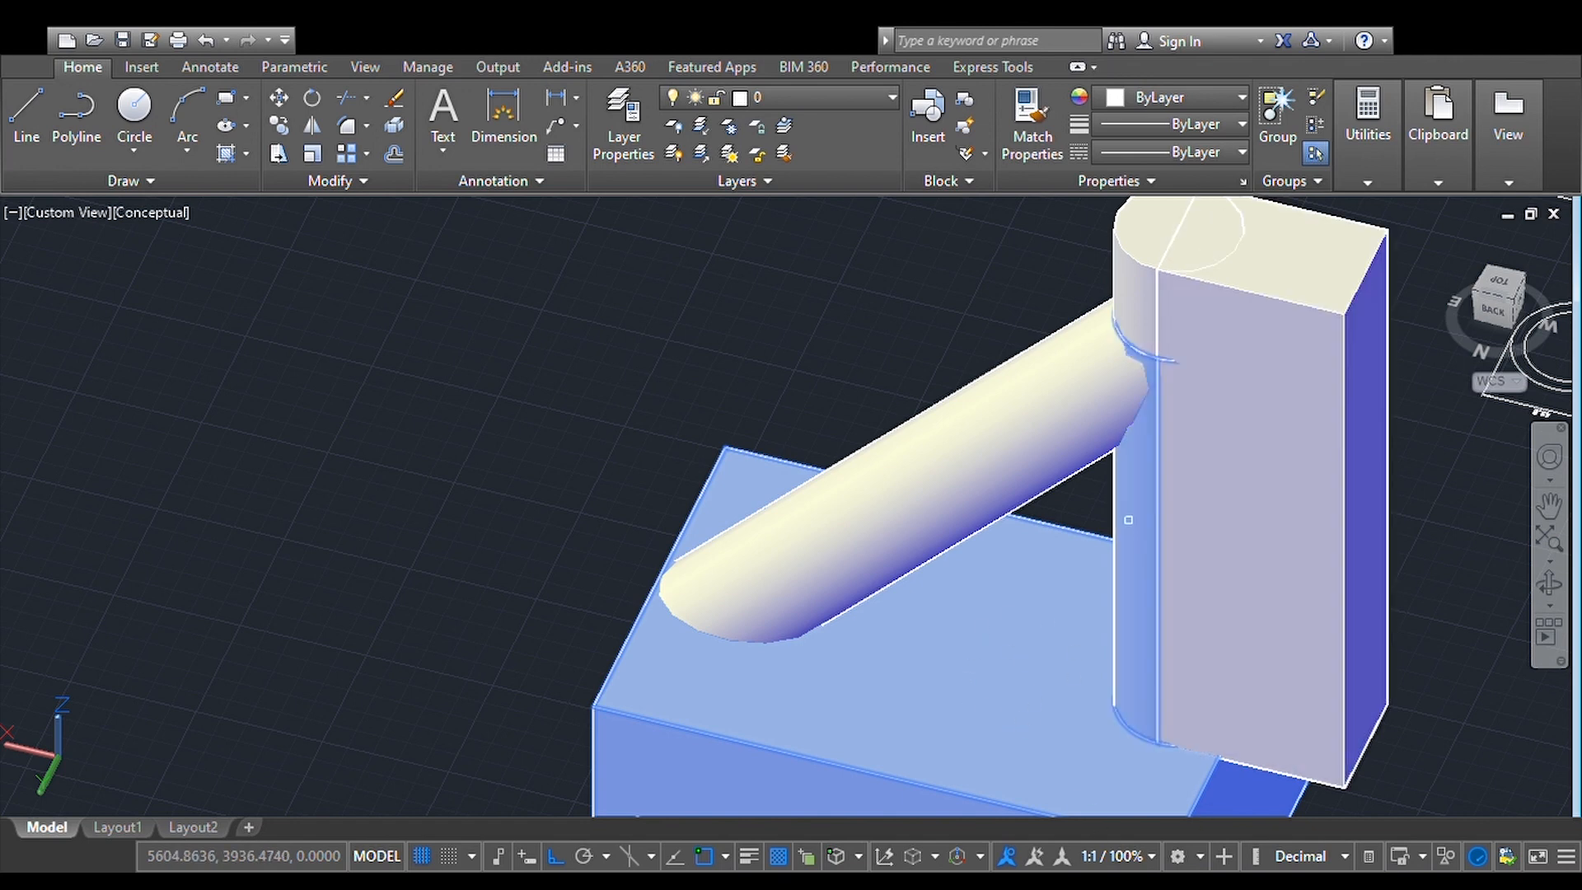
left_click(1142, 283)
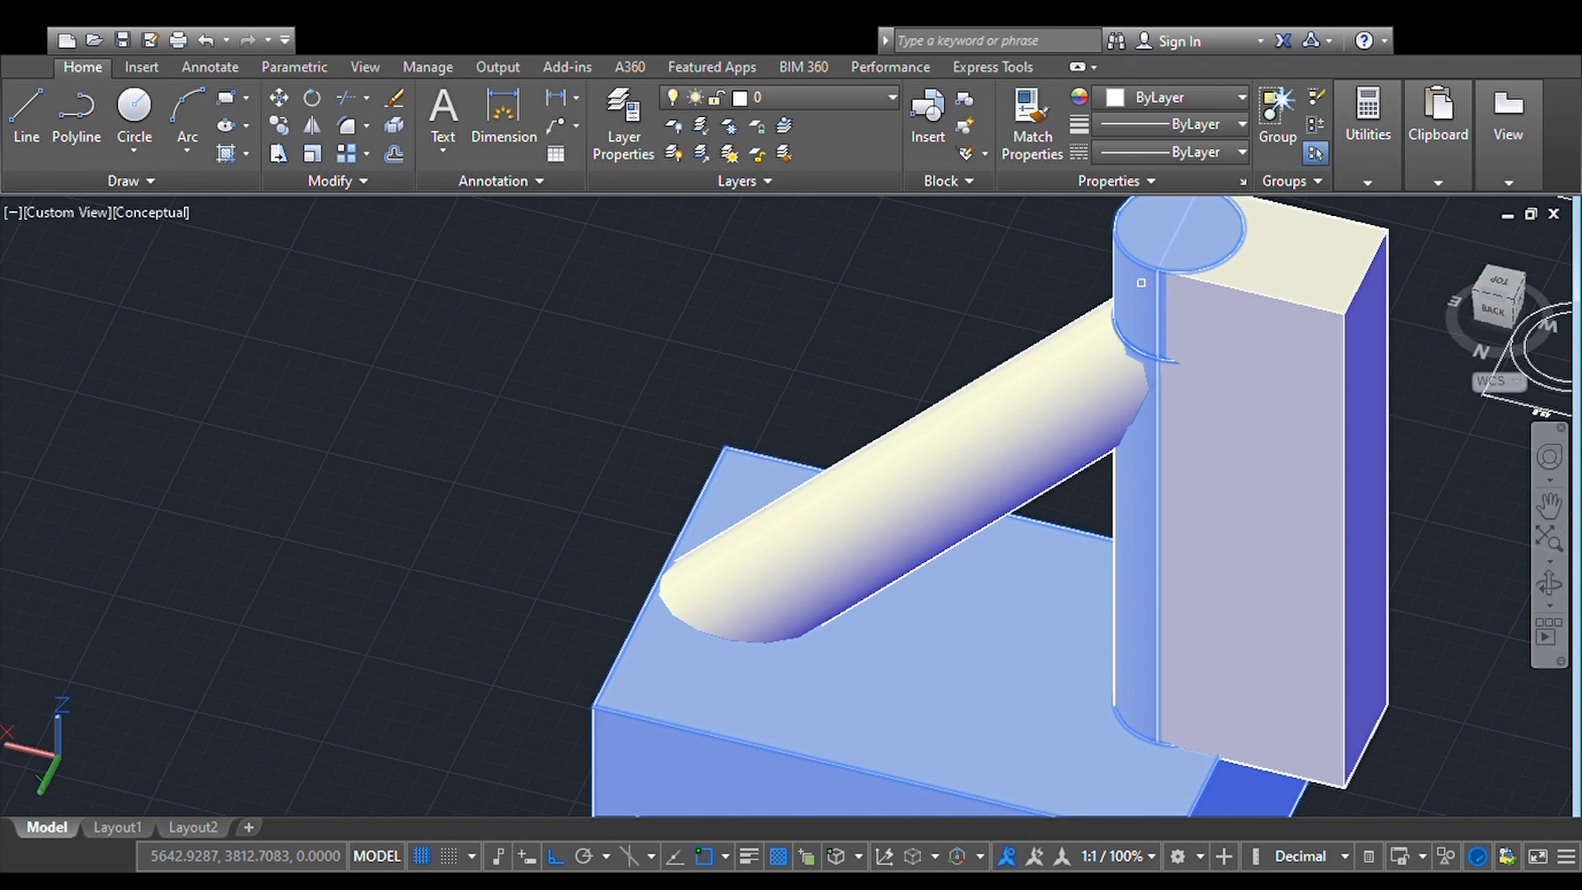
left_click(1300, 365)
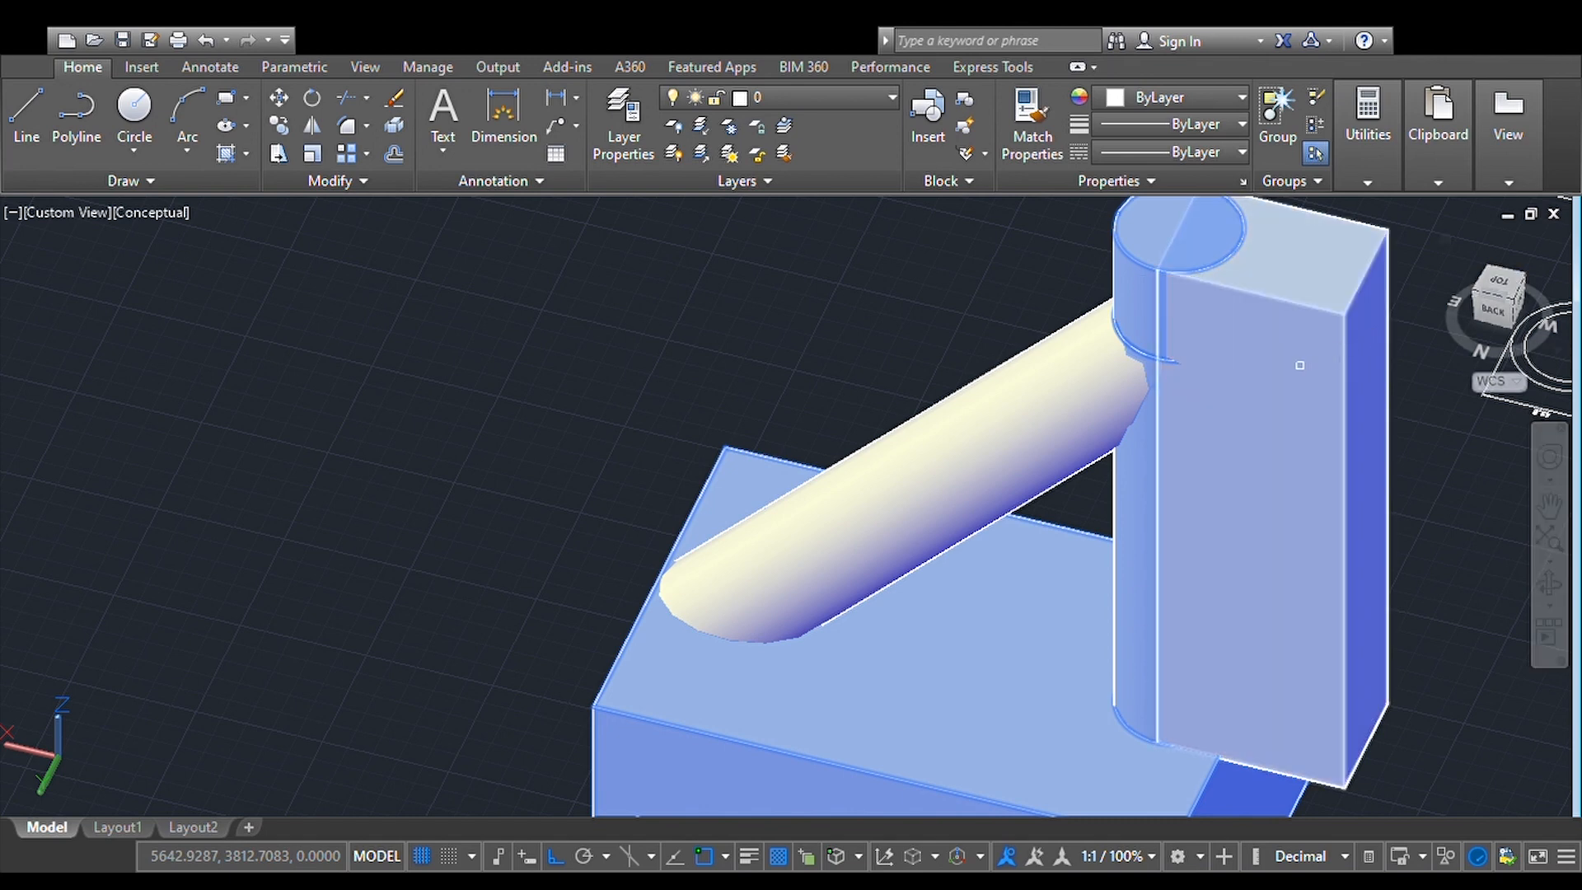
left_click(1278, 365)
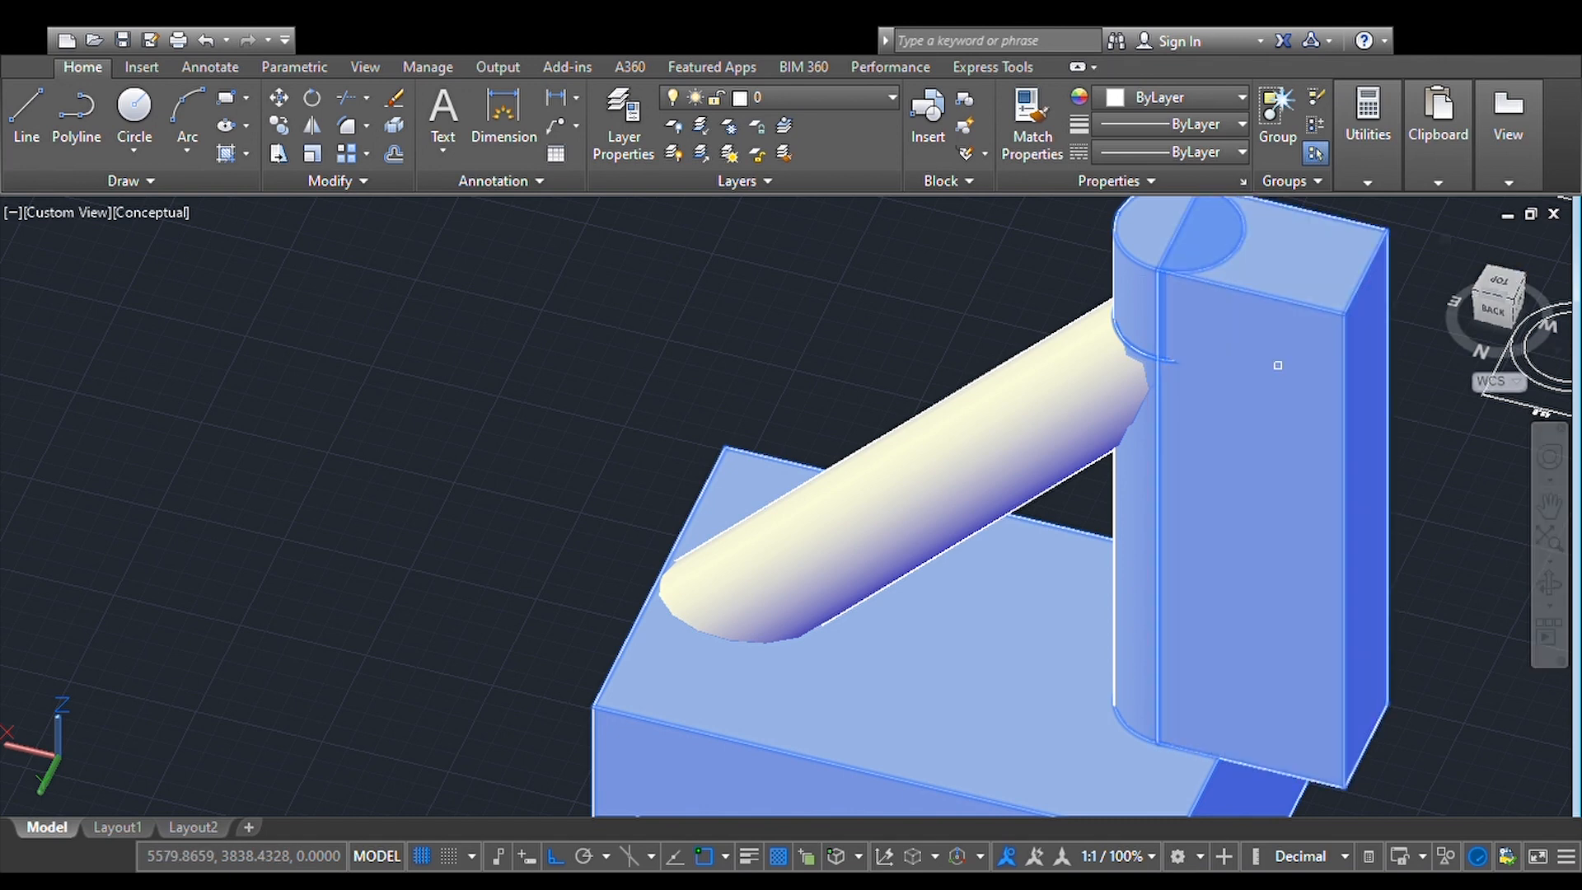
key("Return")
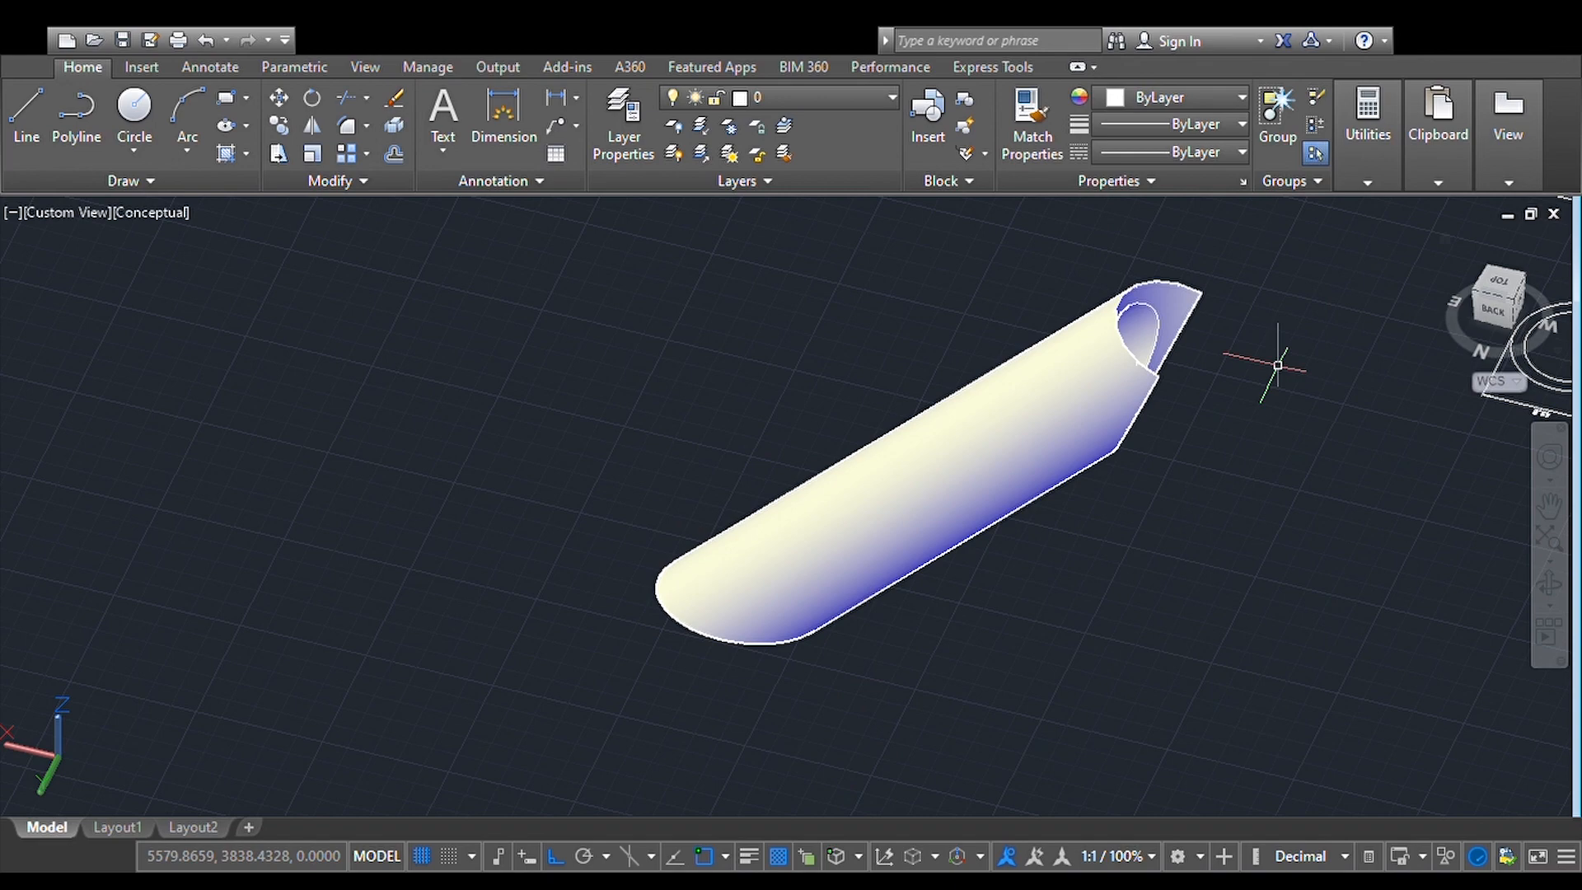
Step: Move the trimmed tube by the edge of its lower end onto the long guide line, clear of the reference block
left_click(1547, 509)
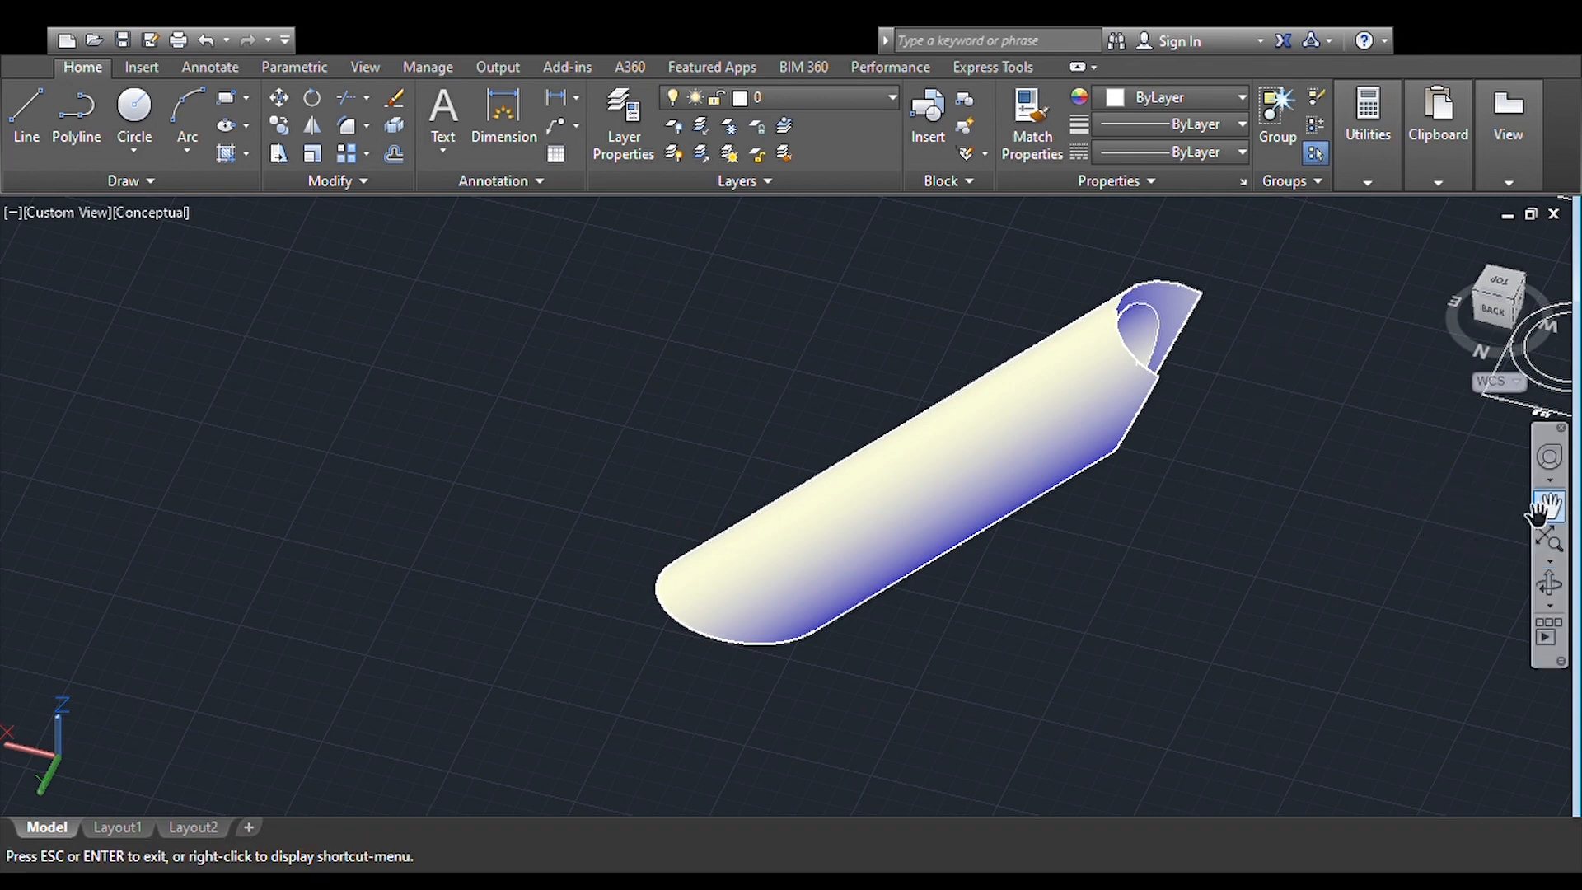
left_click_drag(1286, 579, 1317, 579)
scroll(1317, 579, "down", 3)
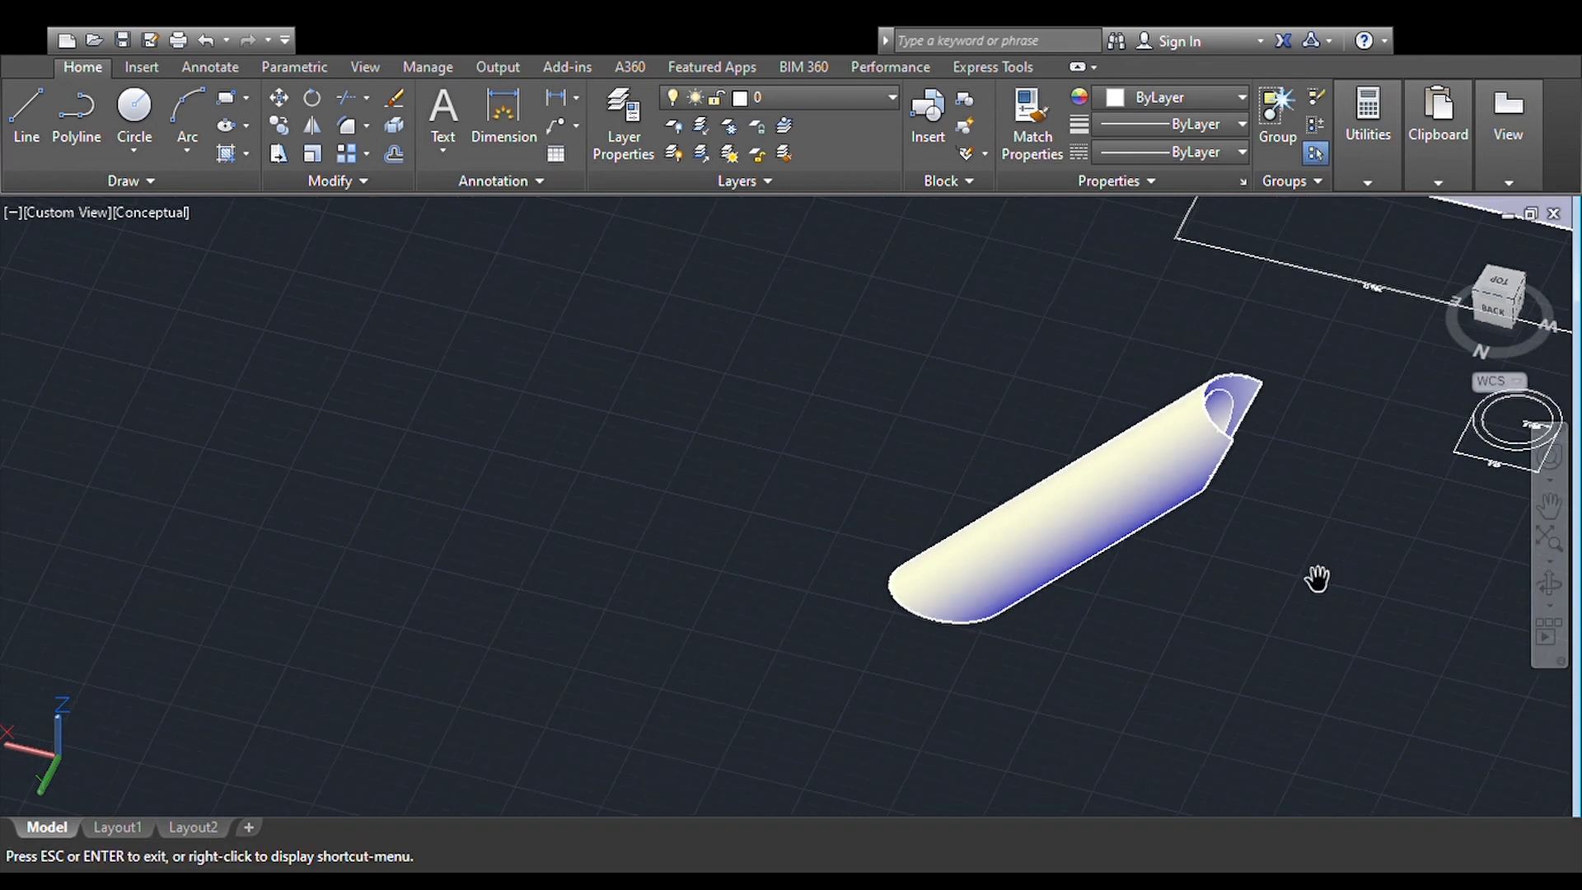
left_click_drag(1280, 647, 1071, 574)
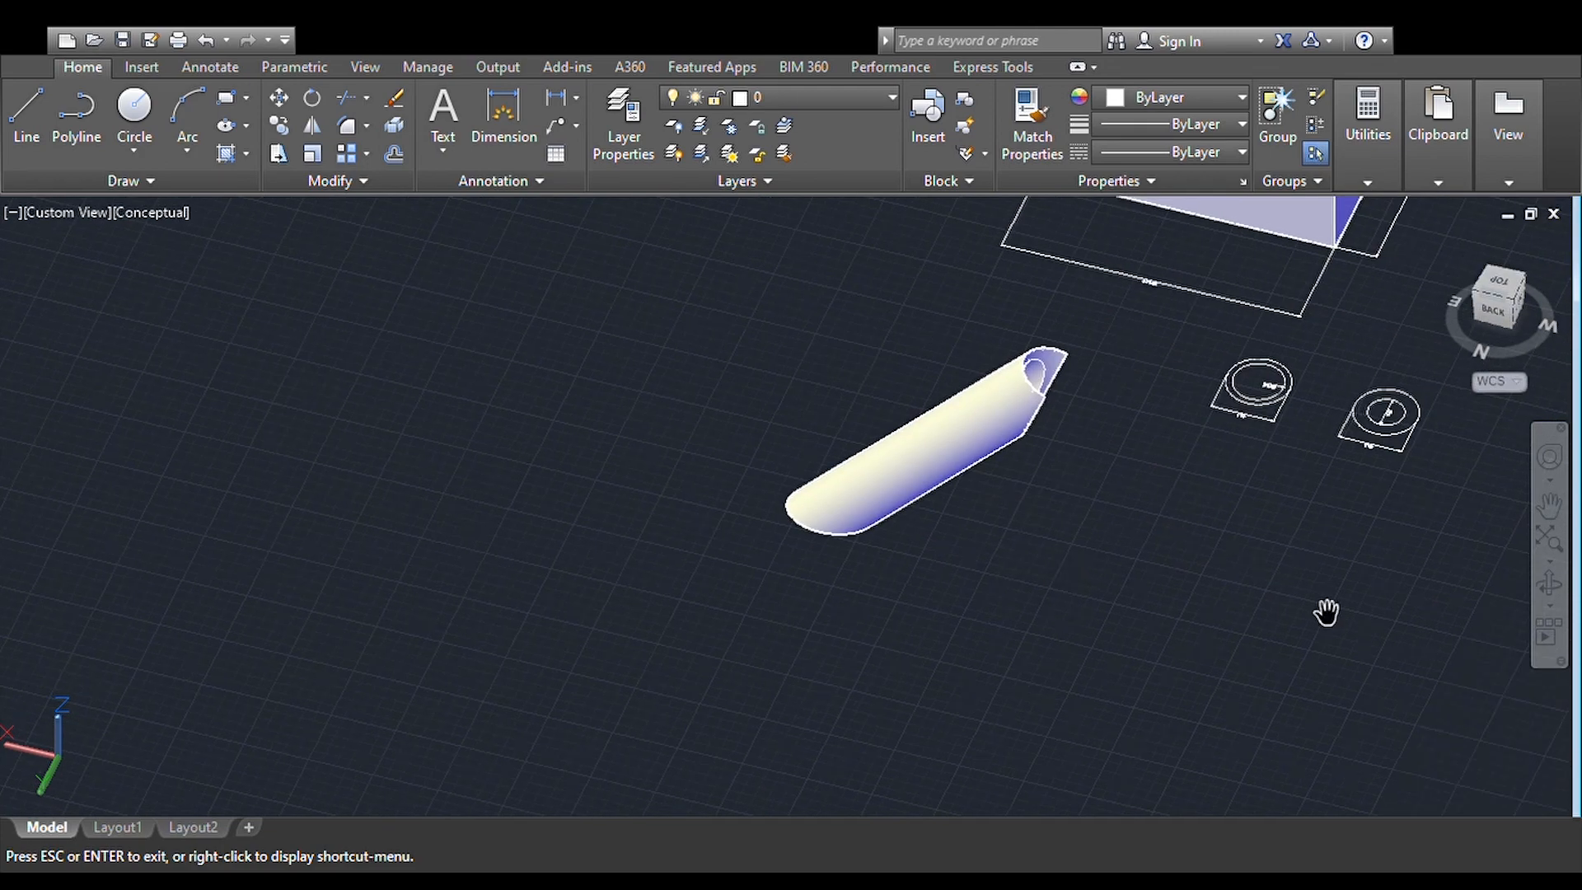
scroll(707, 523, "up", 5)
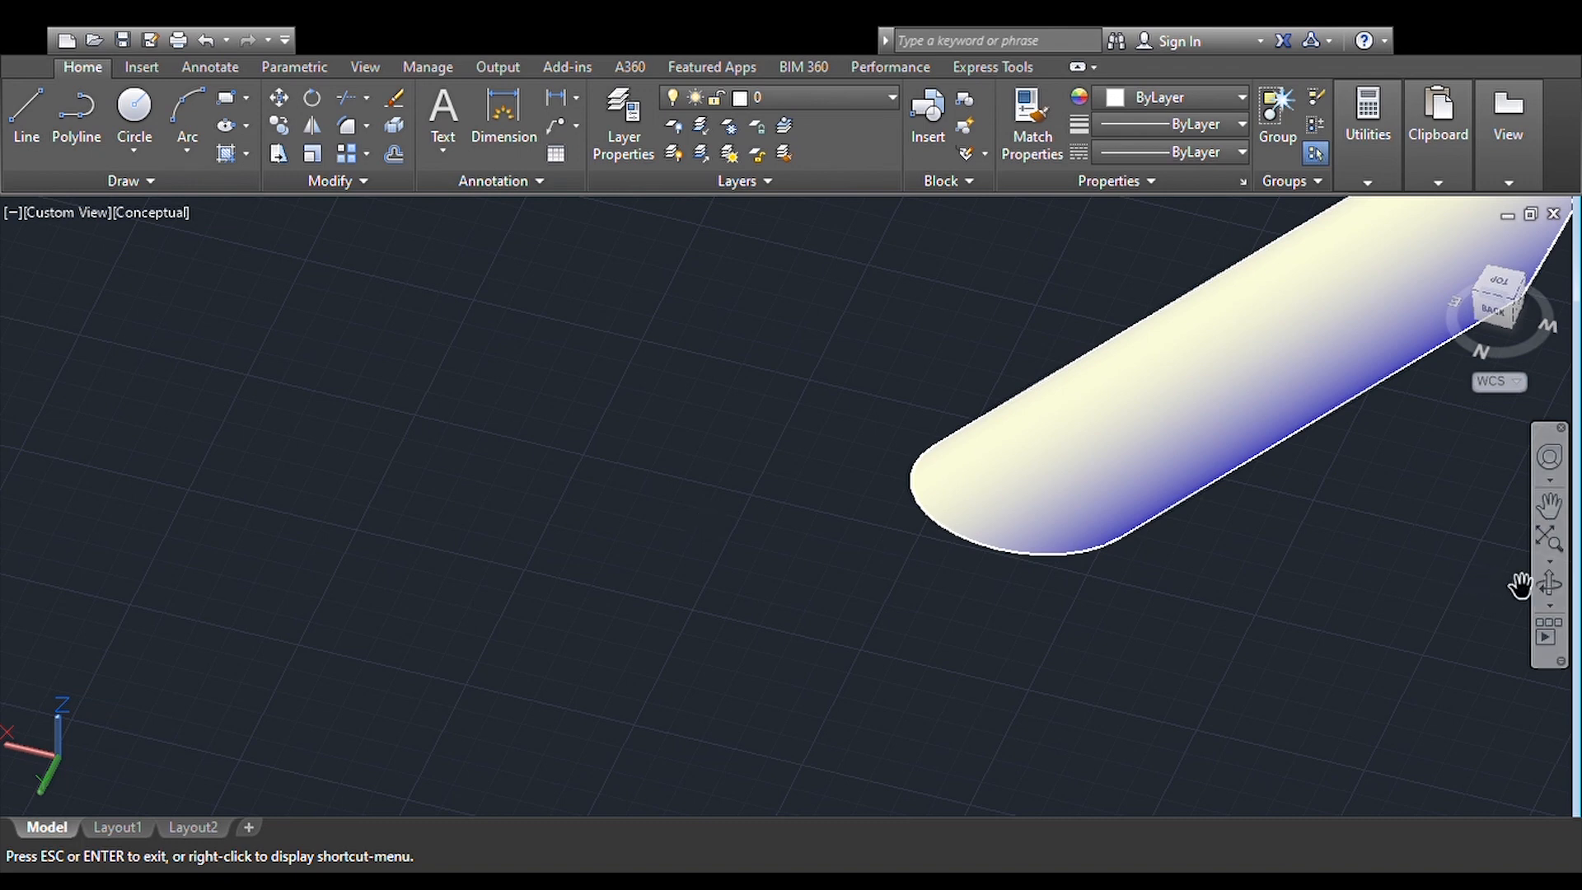
key("Escape")
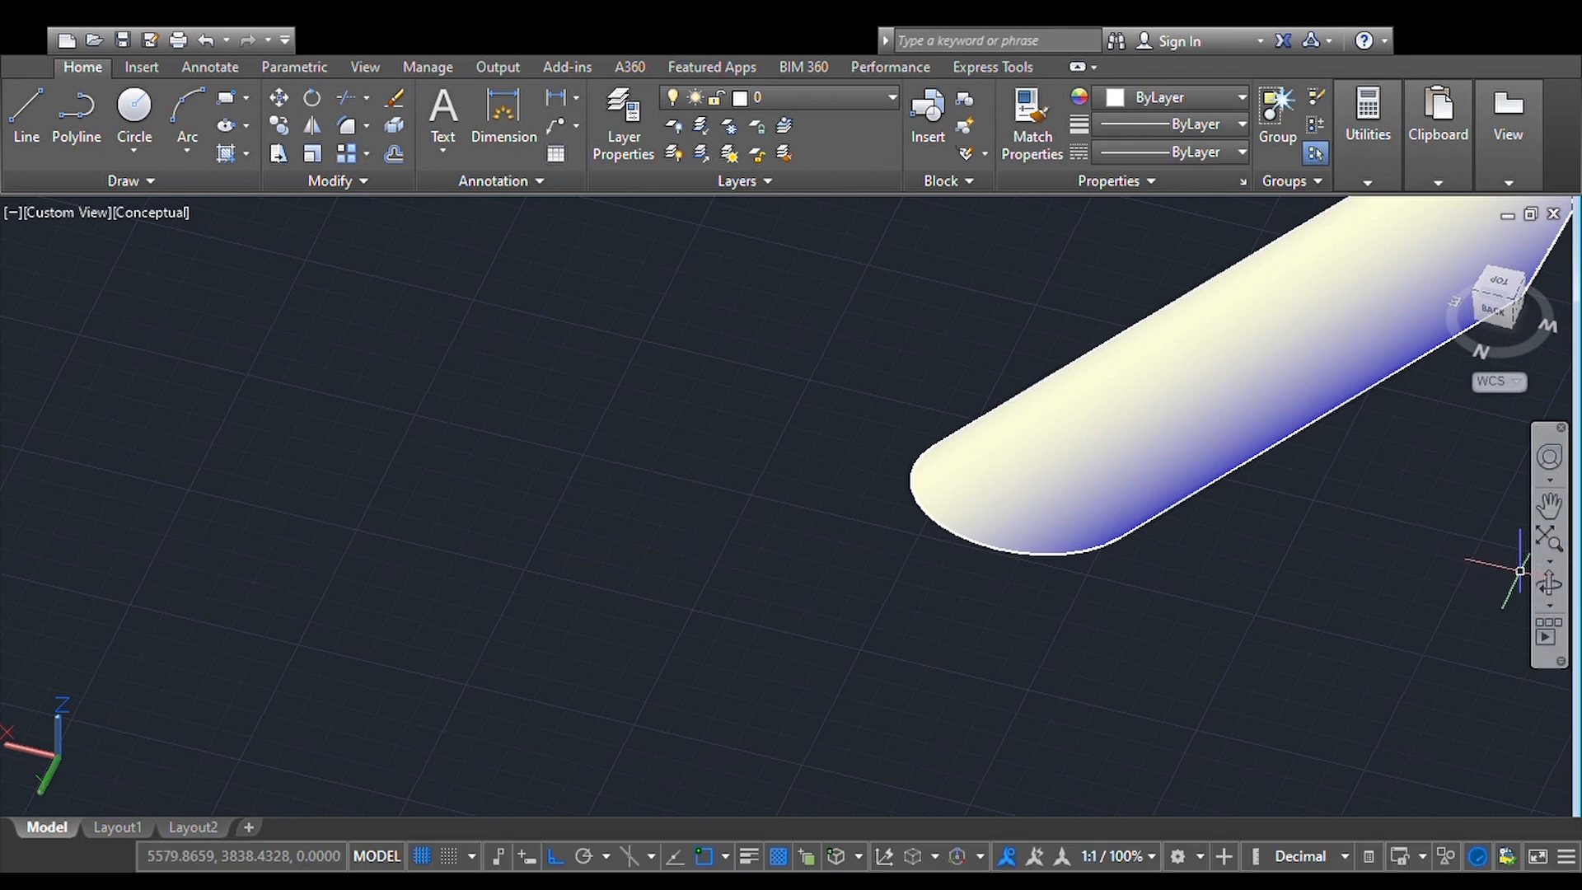
left_click(1549, 584)
mouse_move(1007, 610)
left_mouse_down()
mouse_move(1035, 626)
mouse_move(1233, 618)
mouse_move(1179, 595)
left_mouse_up()
key("Escape")
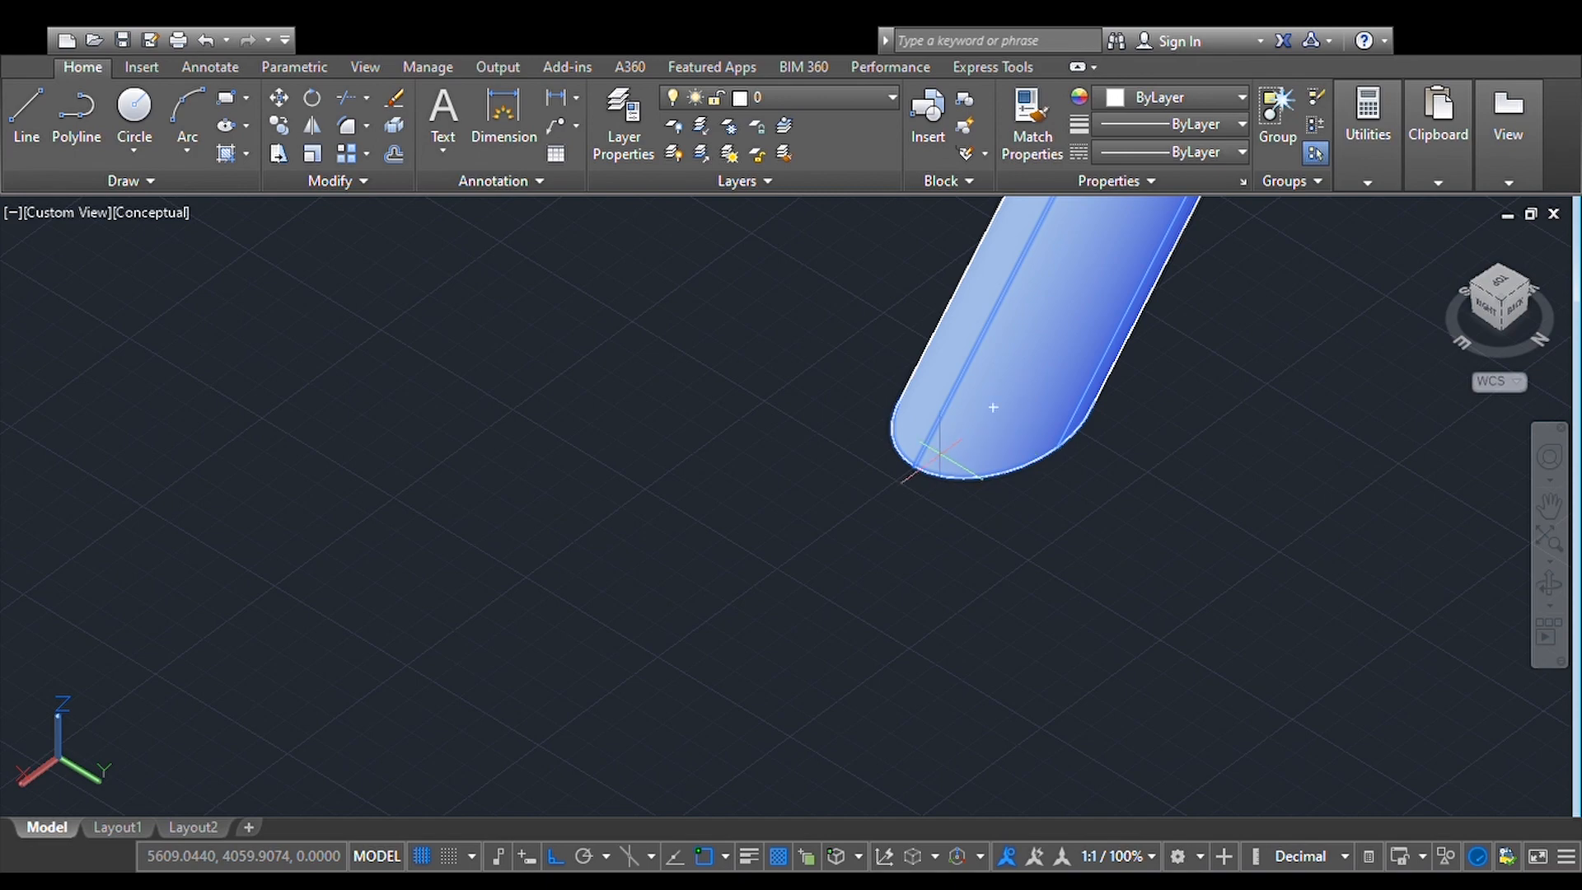
left_click(915, 465)
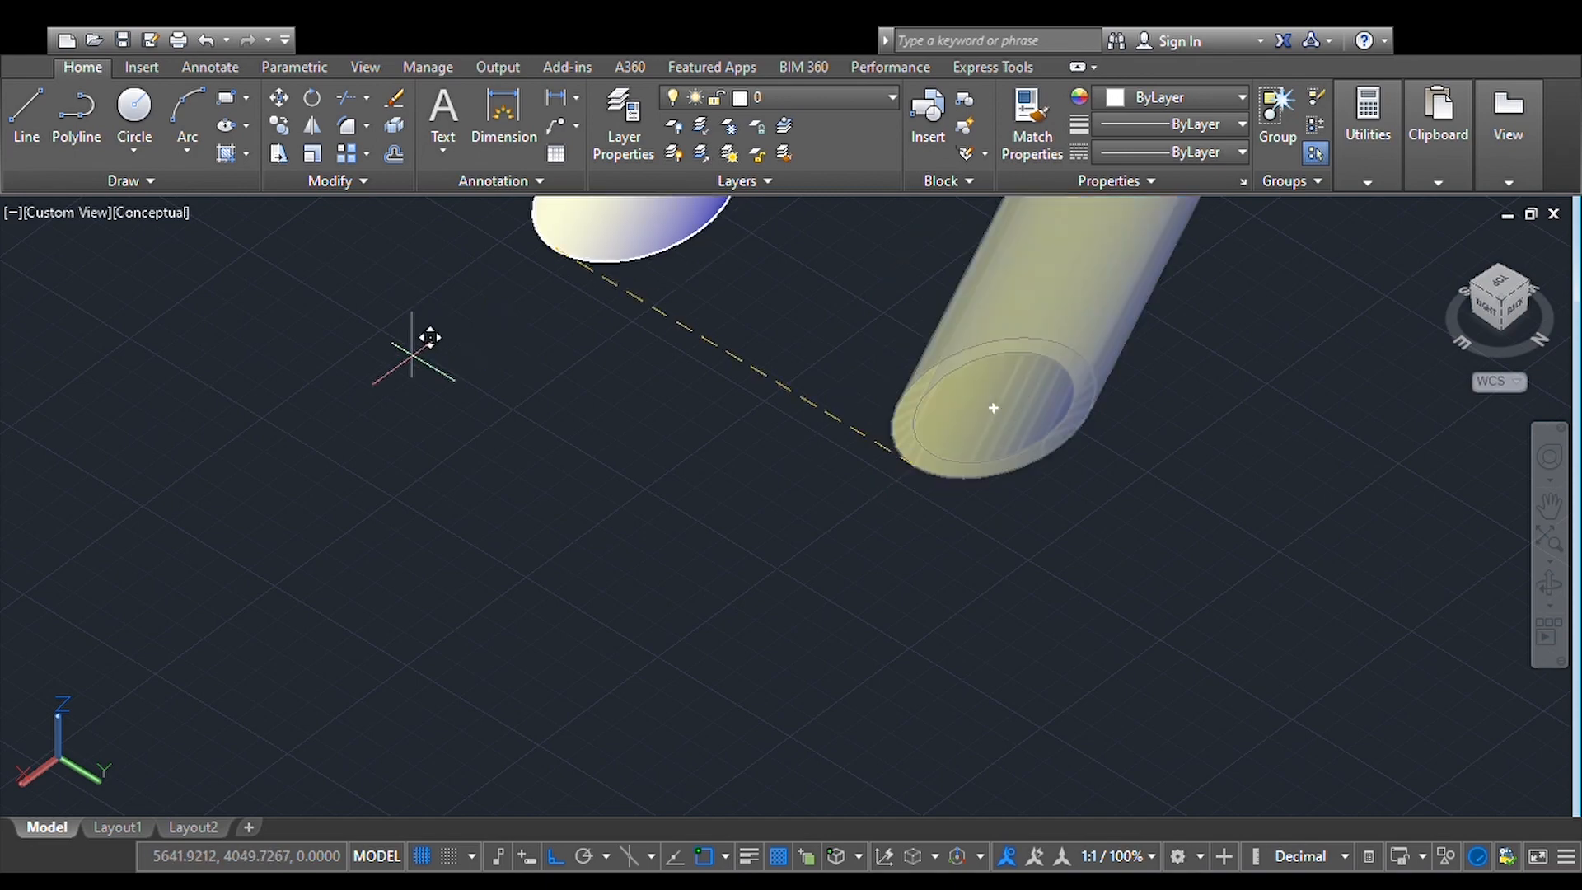
scroll(424, 339, "down", 4)
scroll(412, 356, "down", 5)
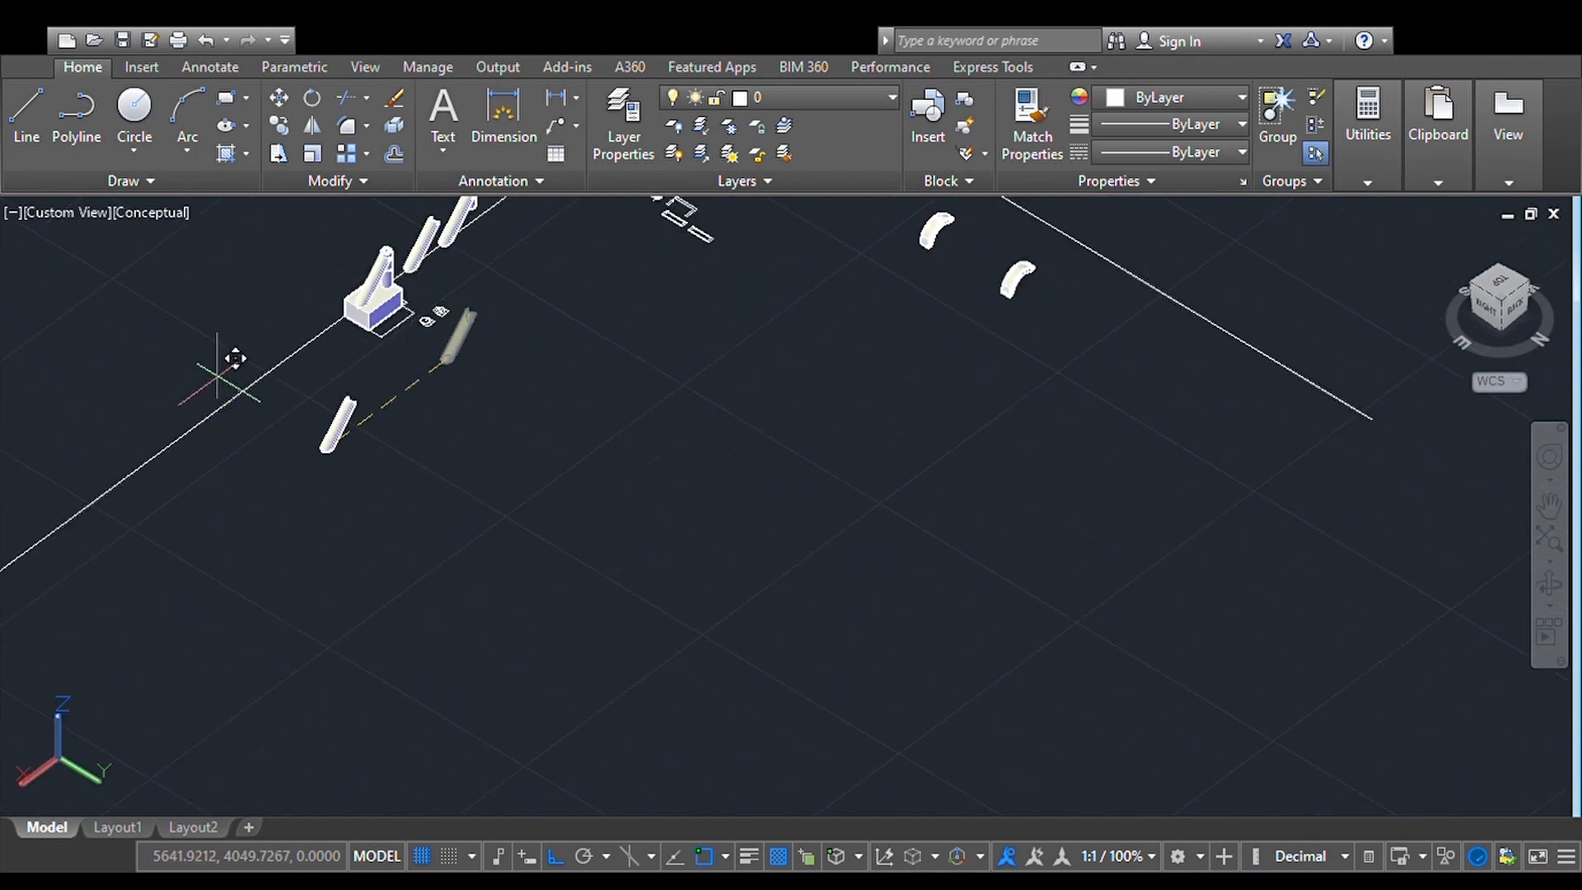
scroll(221, 369, "up", 2)
scroll(222, 362, "up", 3)
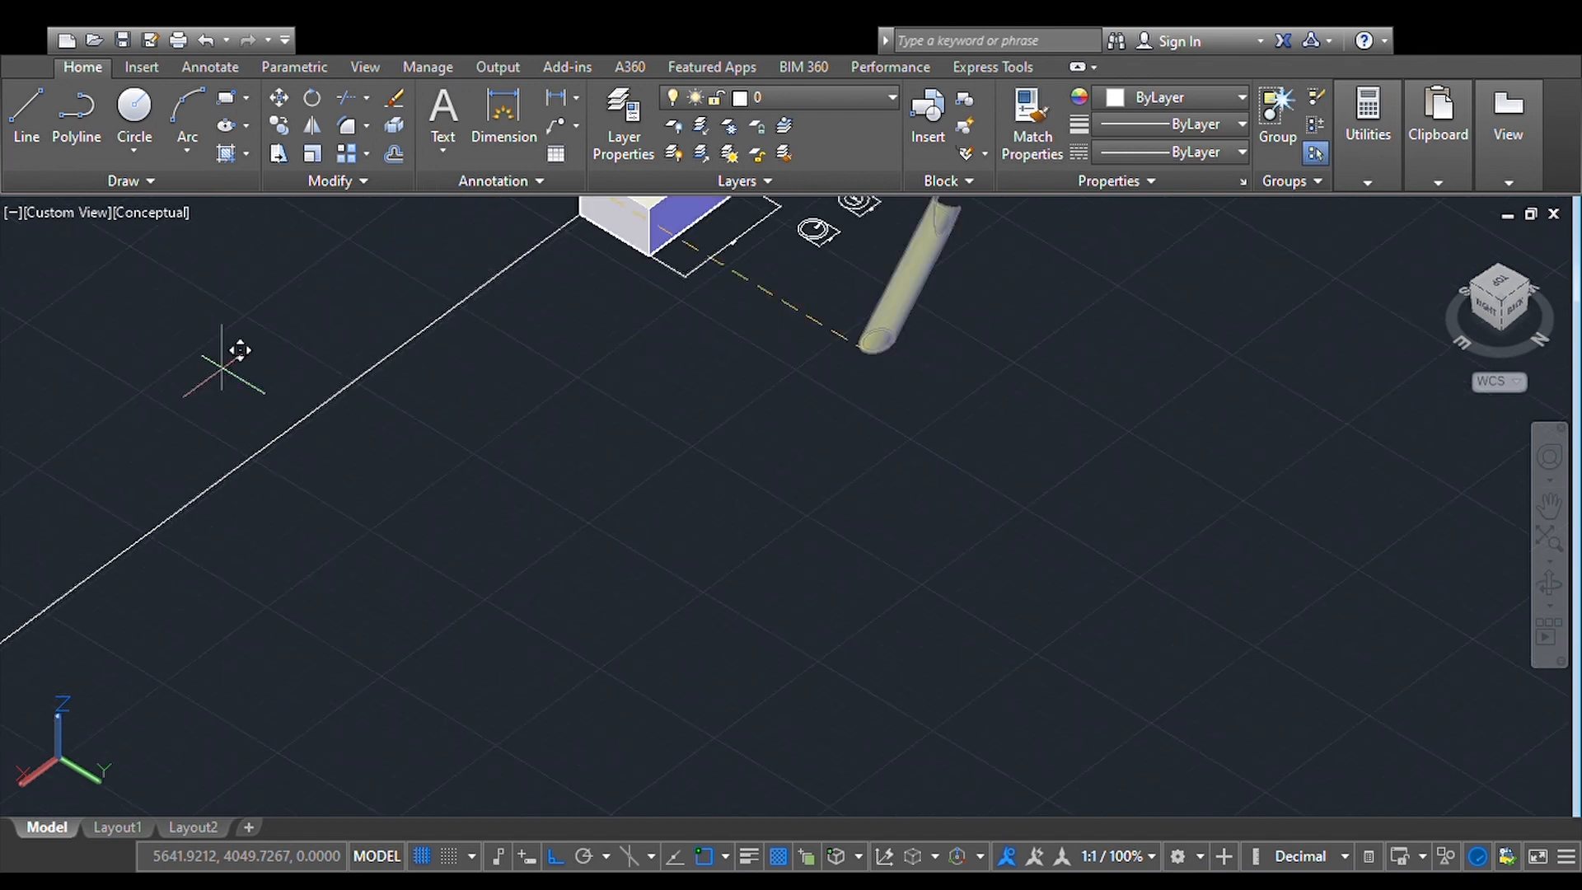
left_click(353, 371)
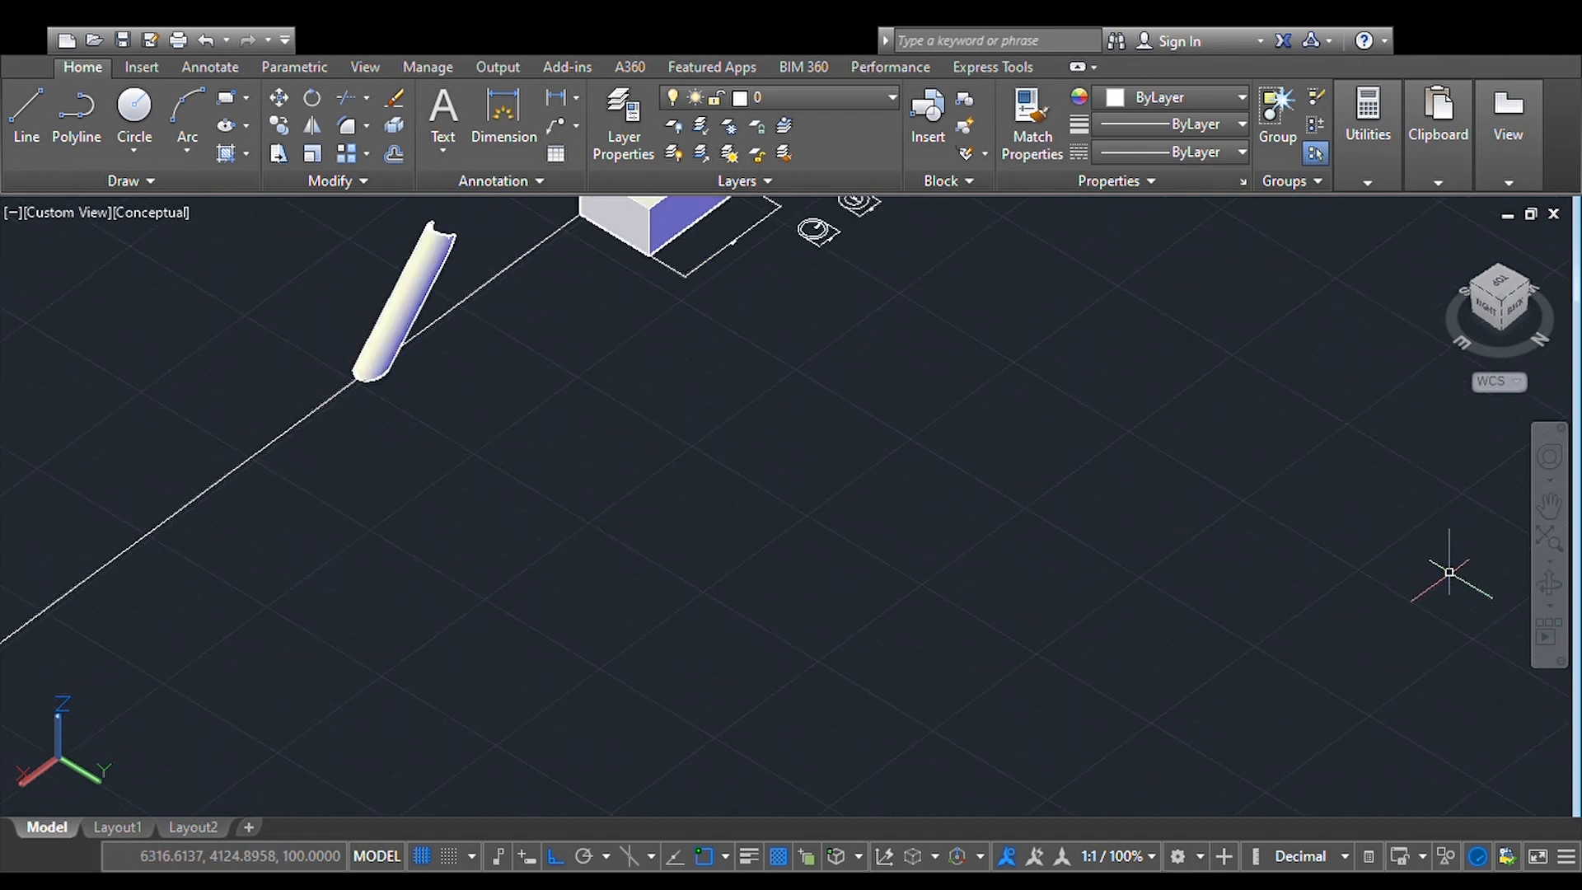
Step: Examine the relocated tube on the guide line from the right side and zoom out to the whole drawing
left_click(1550, 504)
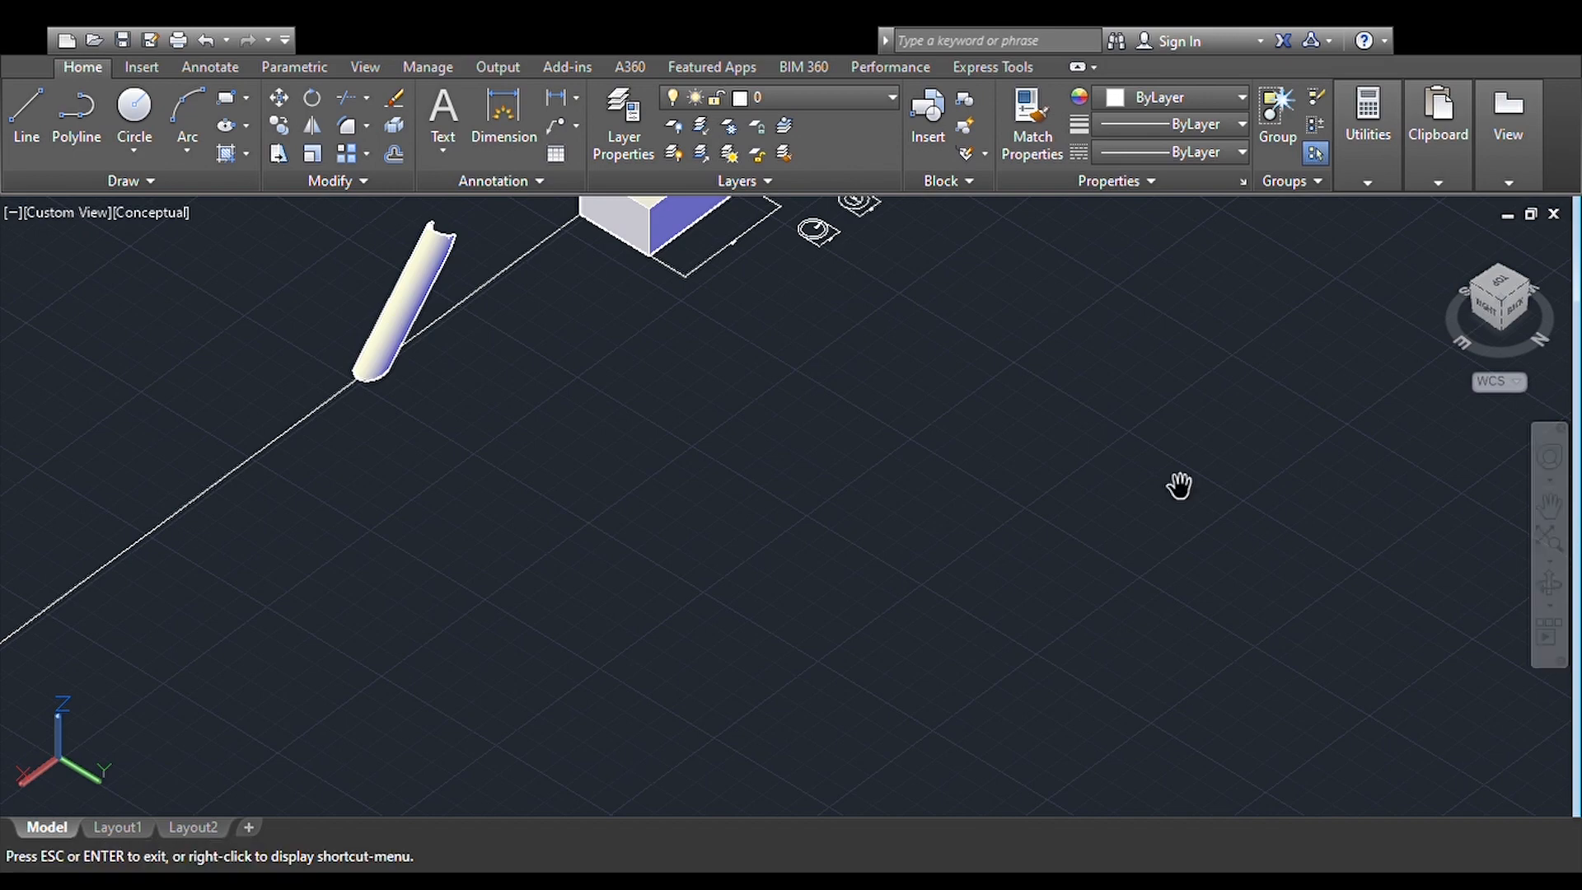
left_click_drag(784, 452, 1019, 573)
scroll(808, 522, "up", 3)
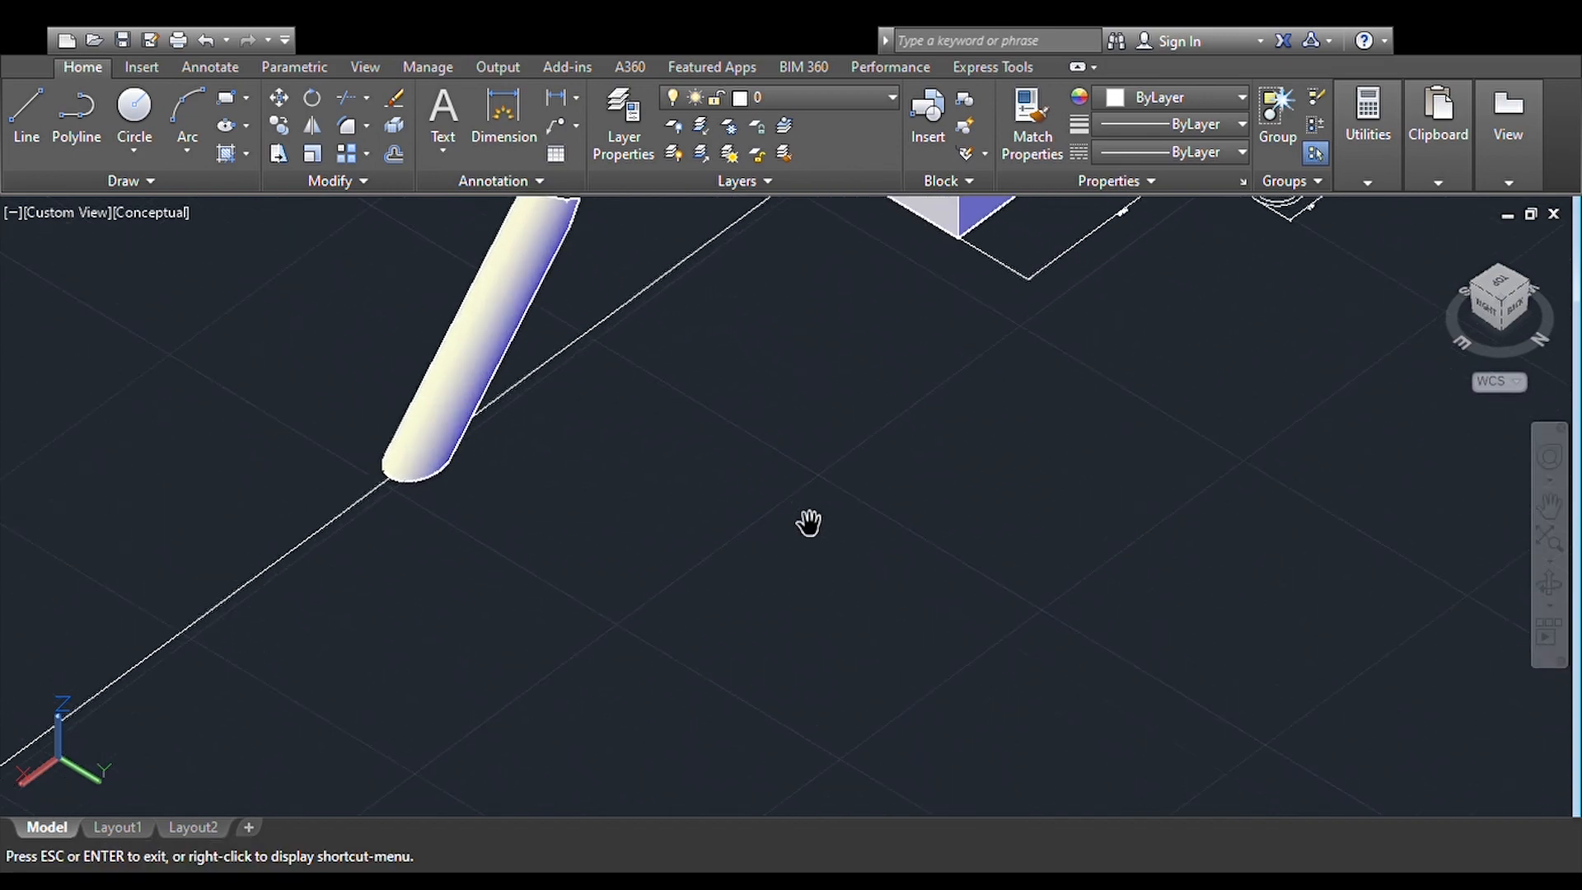
left_click_drag(809, 525, 946, 594)
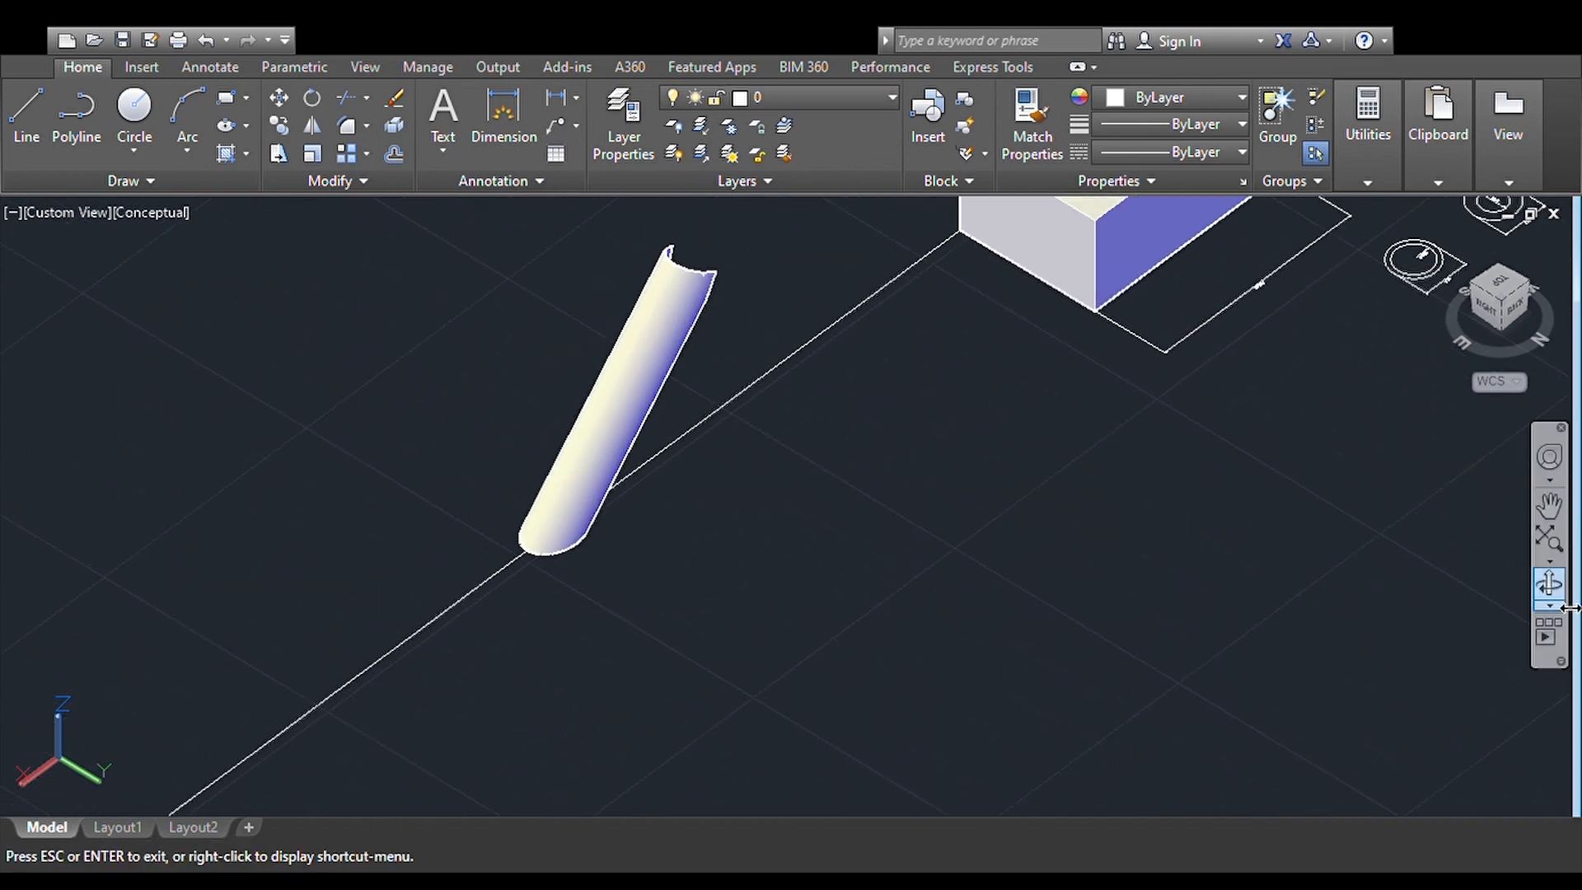
left_click_drag(1074, 579, 1321, 569)
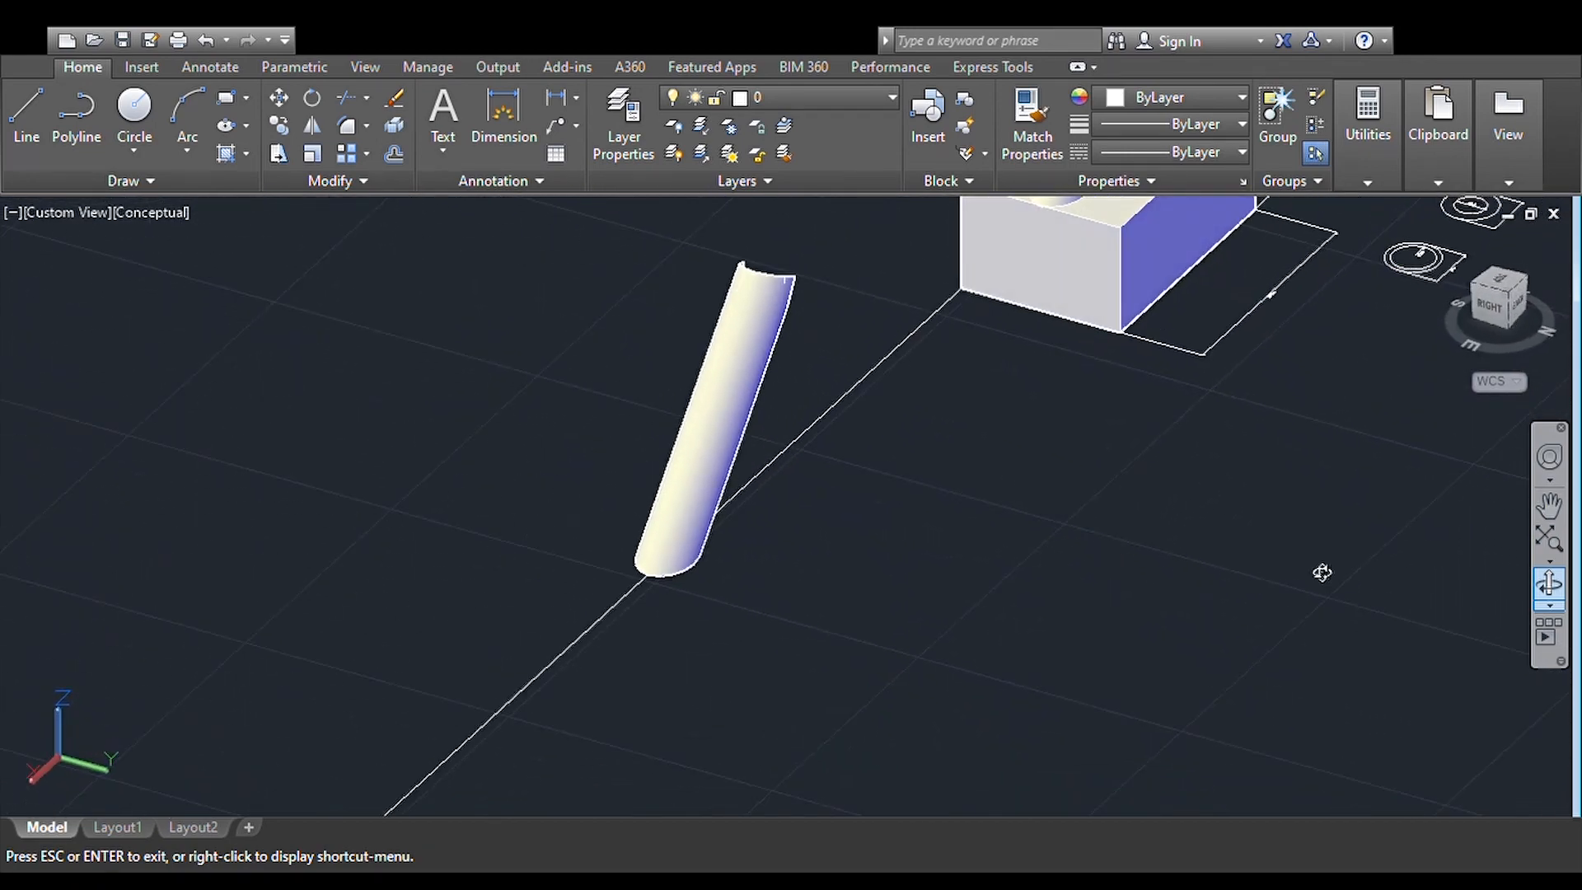
left_click(1550, 535)
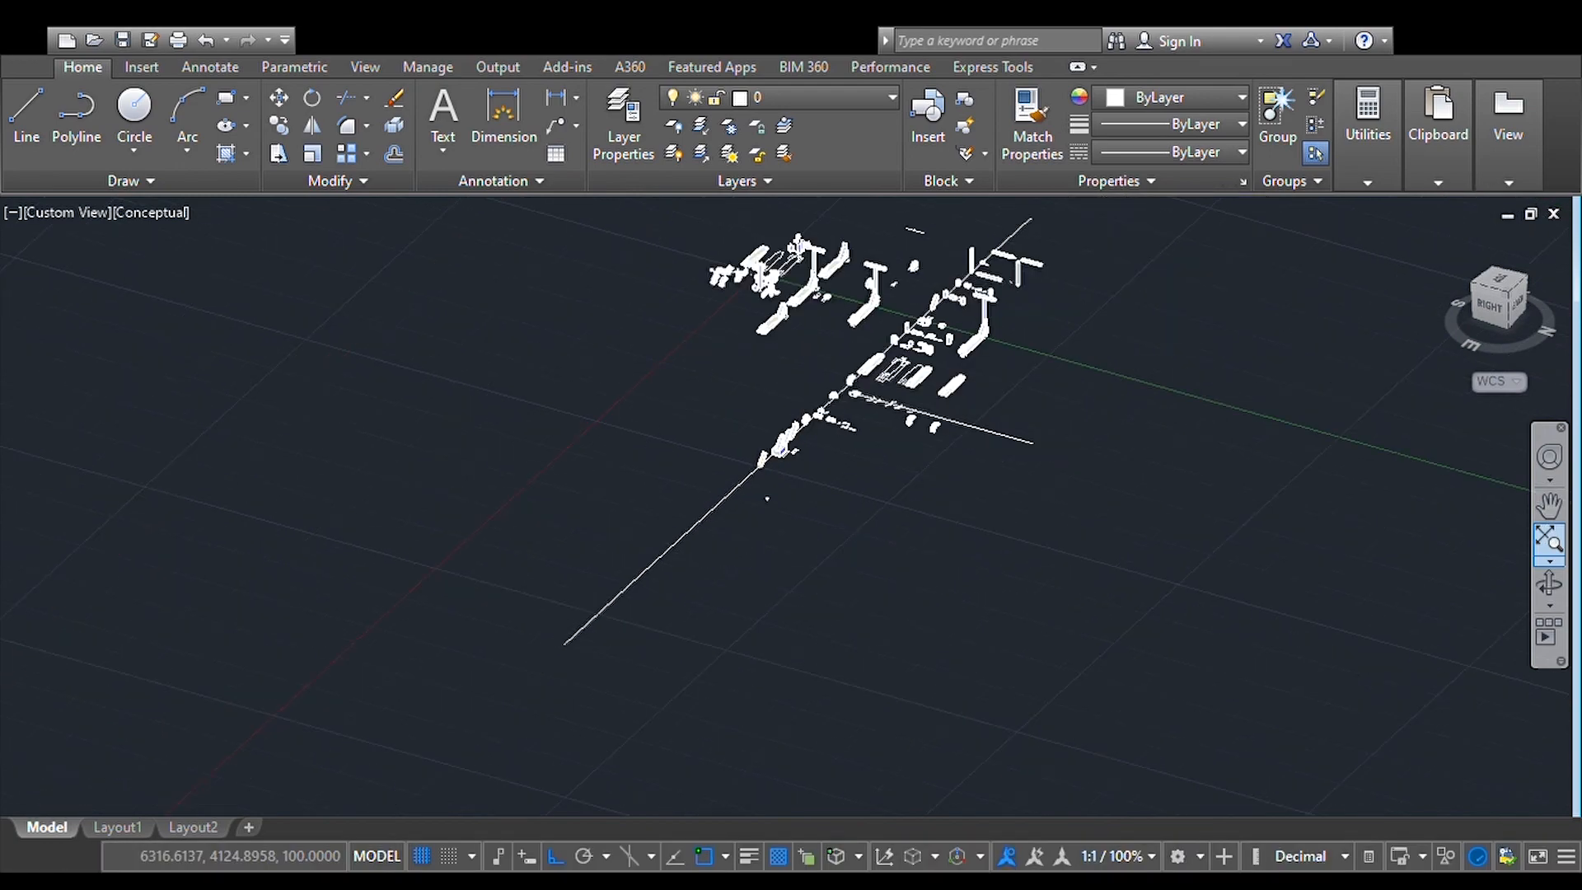
Step: Return to the close view of the trimmed tube and examine its position on the guide line from the front-right side
key("ctrl+z")
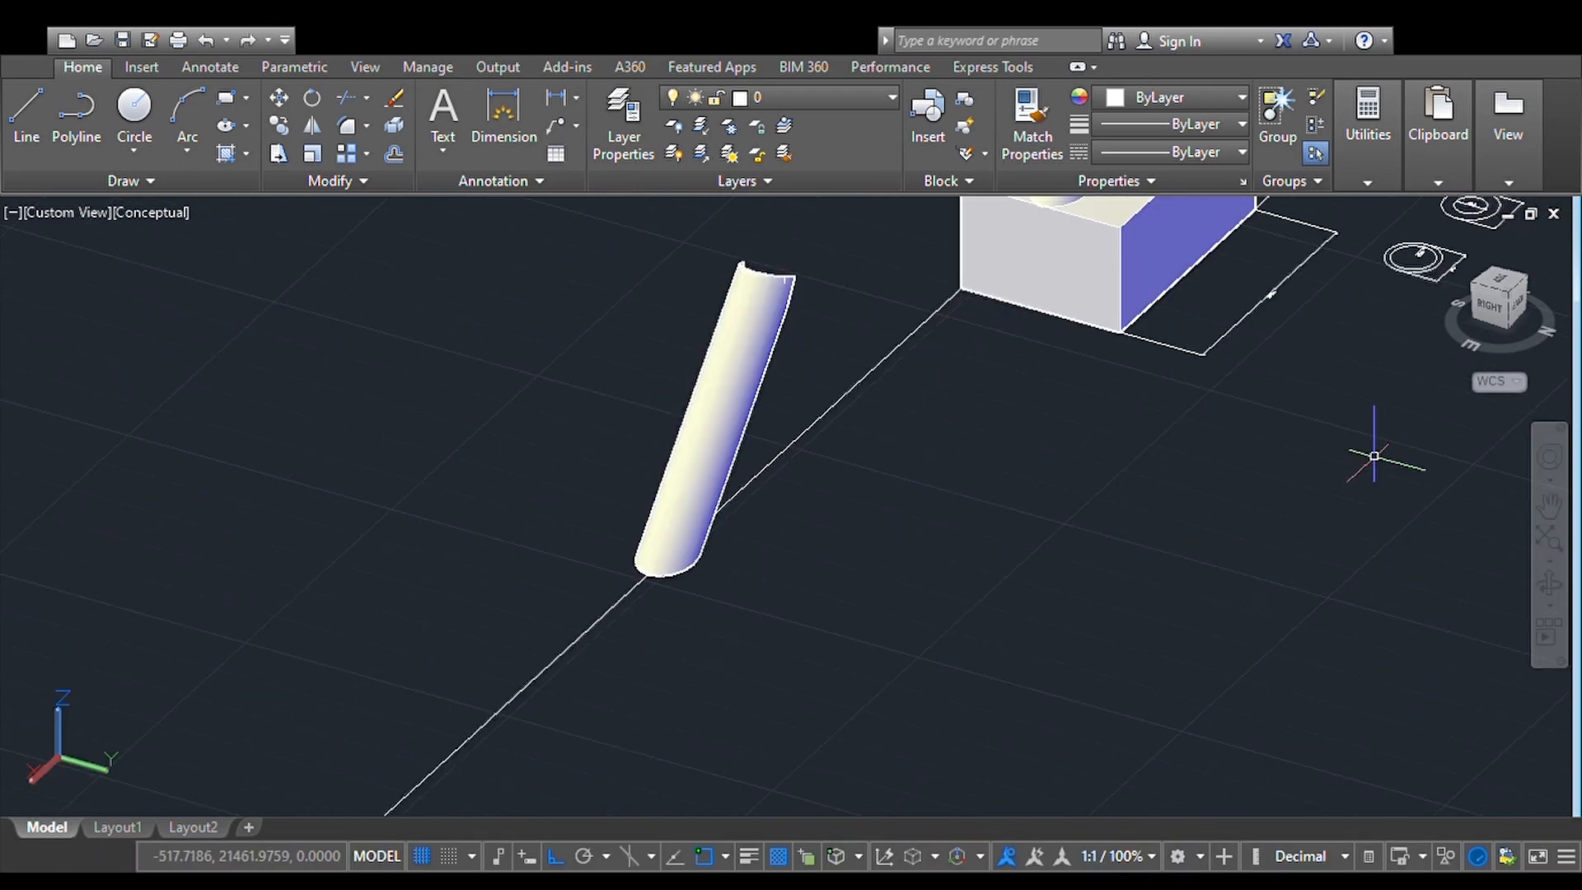
left_click(1554, 517)
left_click_drag(996, 487, 1080, 515)
scroll(1080, 515, "up", 2)
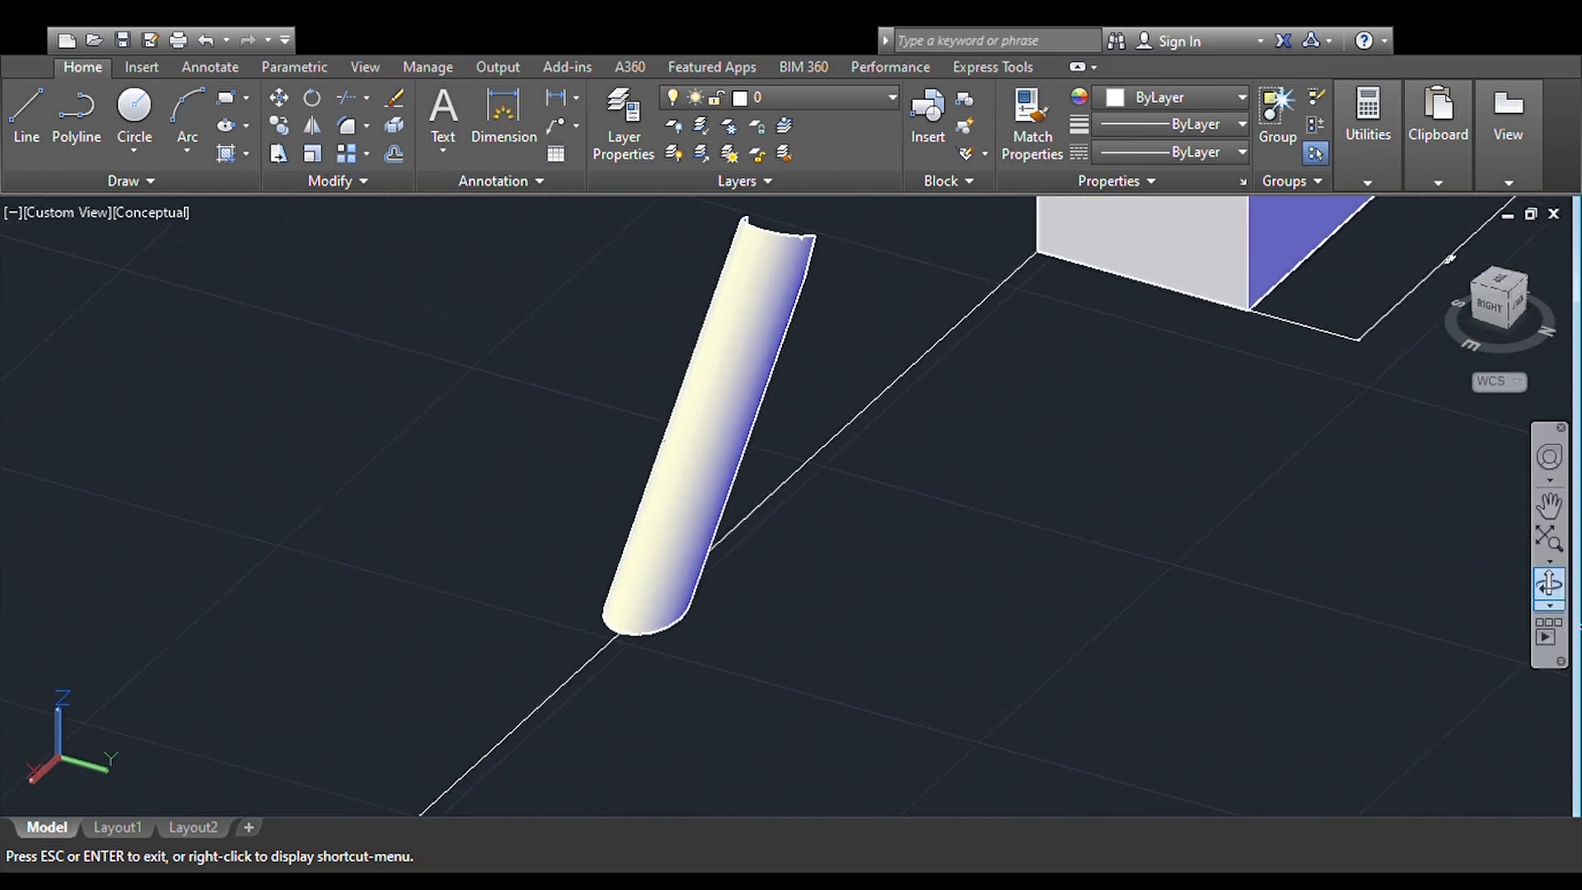
left_click(1549, 583)
left_click_drag(1137, 555, 860, 490)
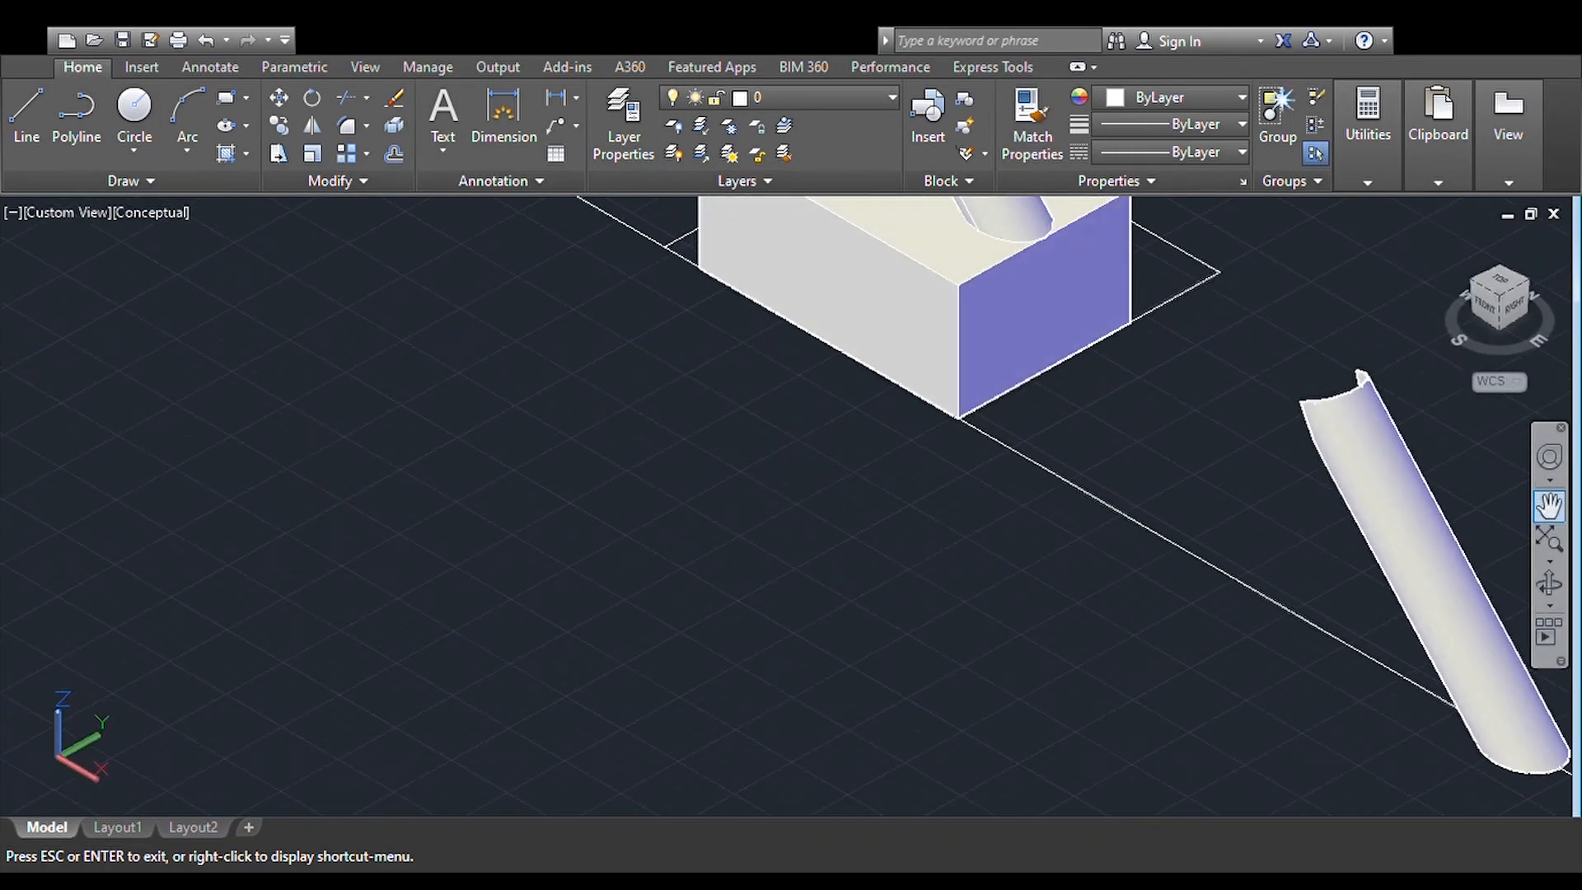
left_click(1547, 506)
left_click_drag(1314, 477, 1120, 325)
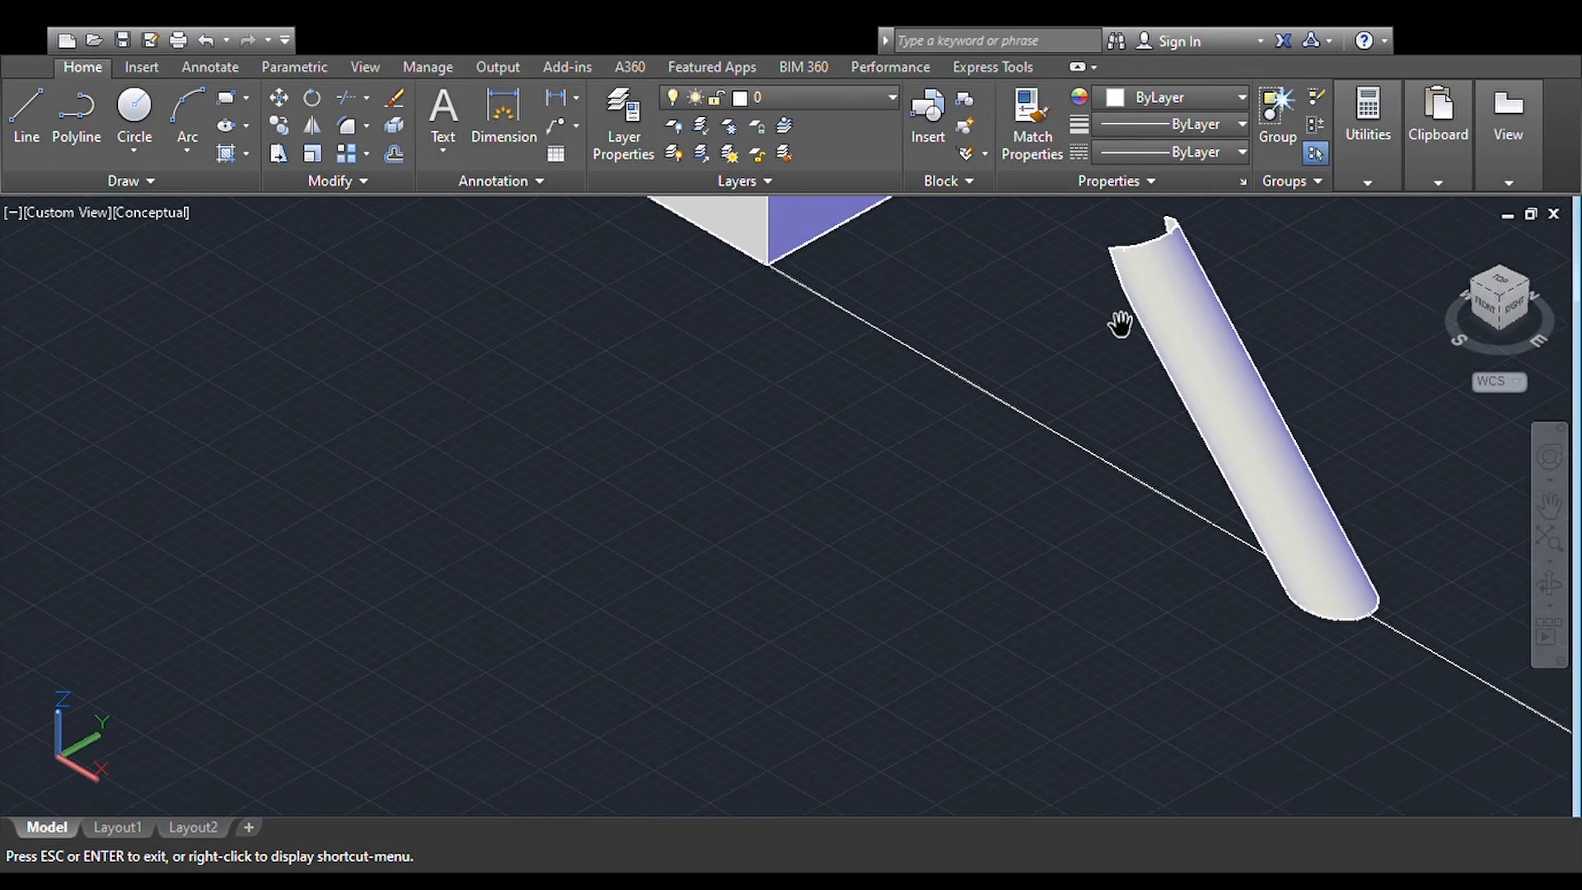
key("Escape")
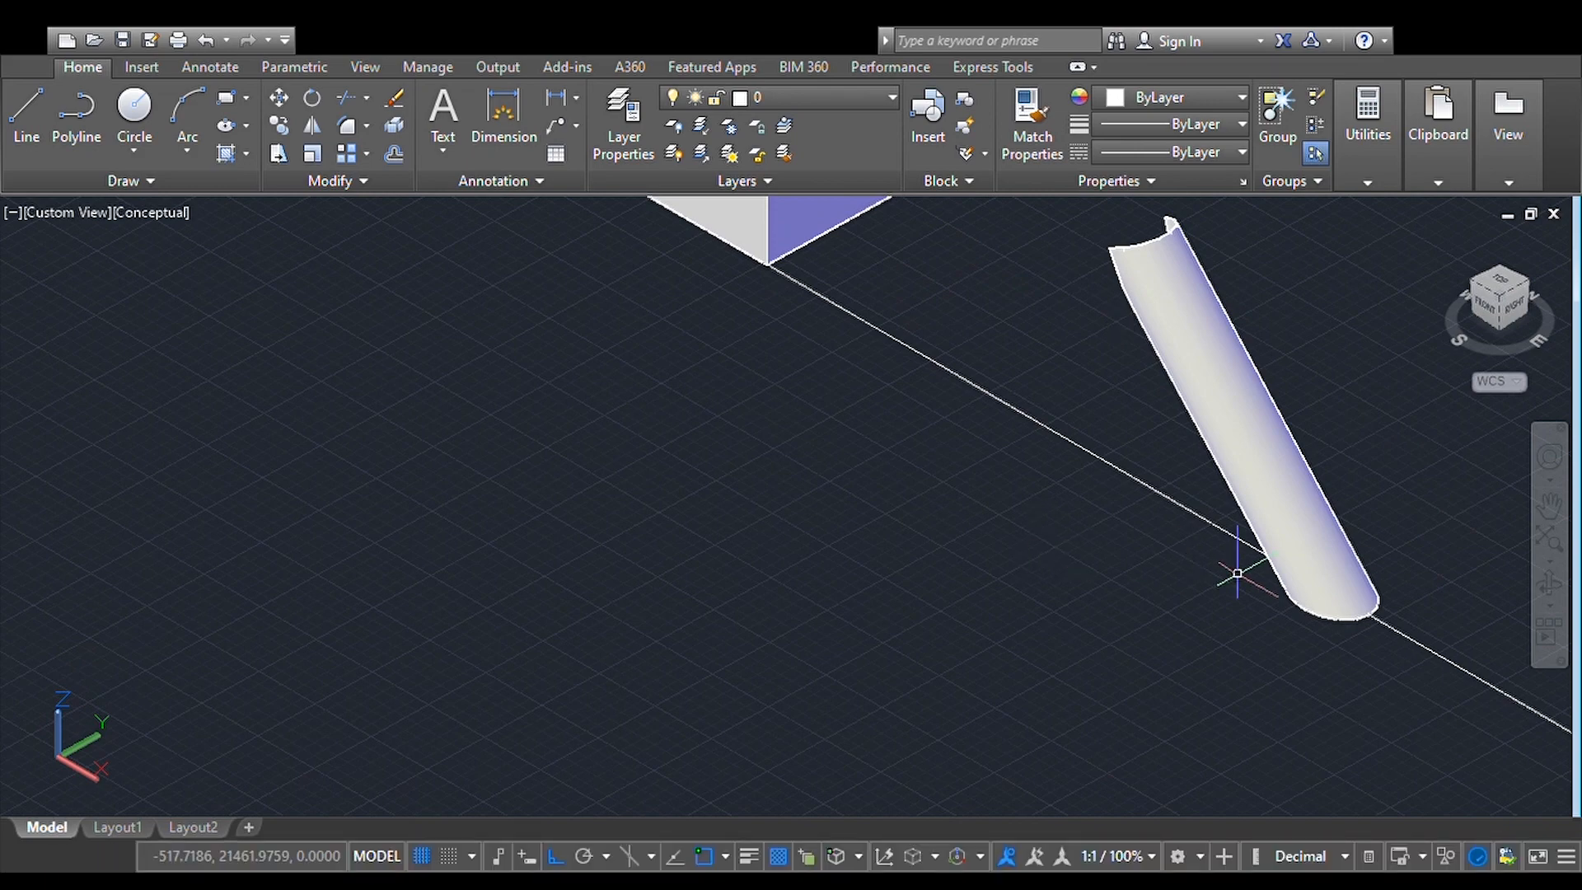
Step: Examine the hollow, notched upper end of the trimmed tube up close from the front-left side
left_click(1547, 585)
left_click_drag(1077, 537, 1319, 513)
left_click(1550, 506)
left_click_drag(1357, 452, 991, 510)
scroll(1013, 486, "up", 3)
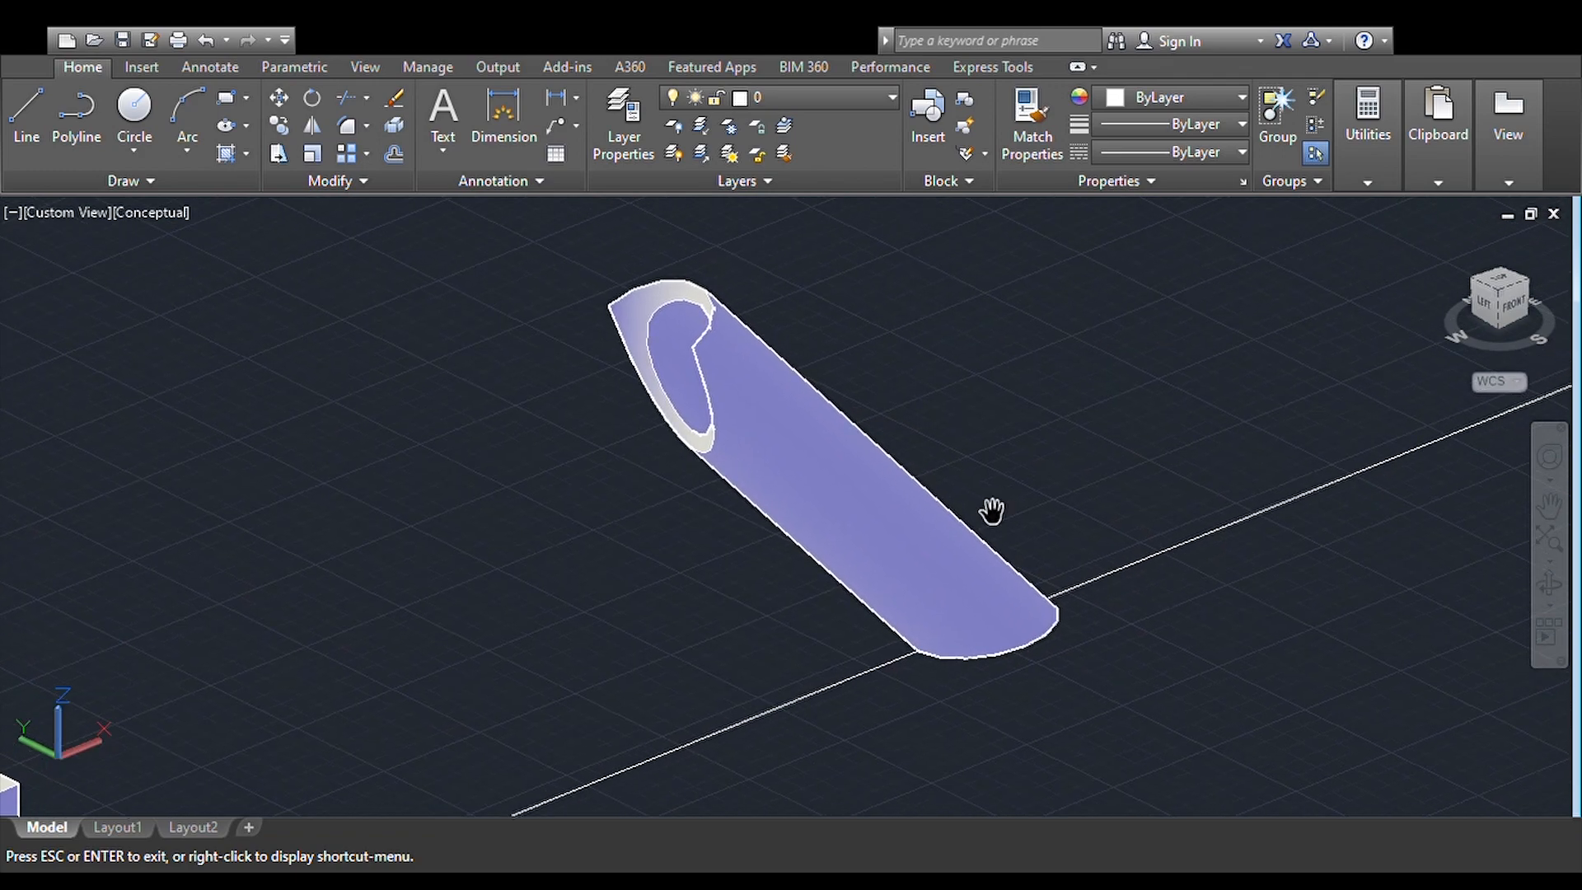